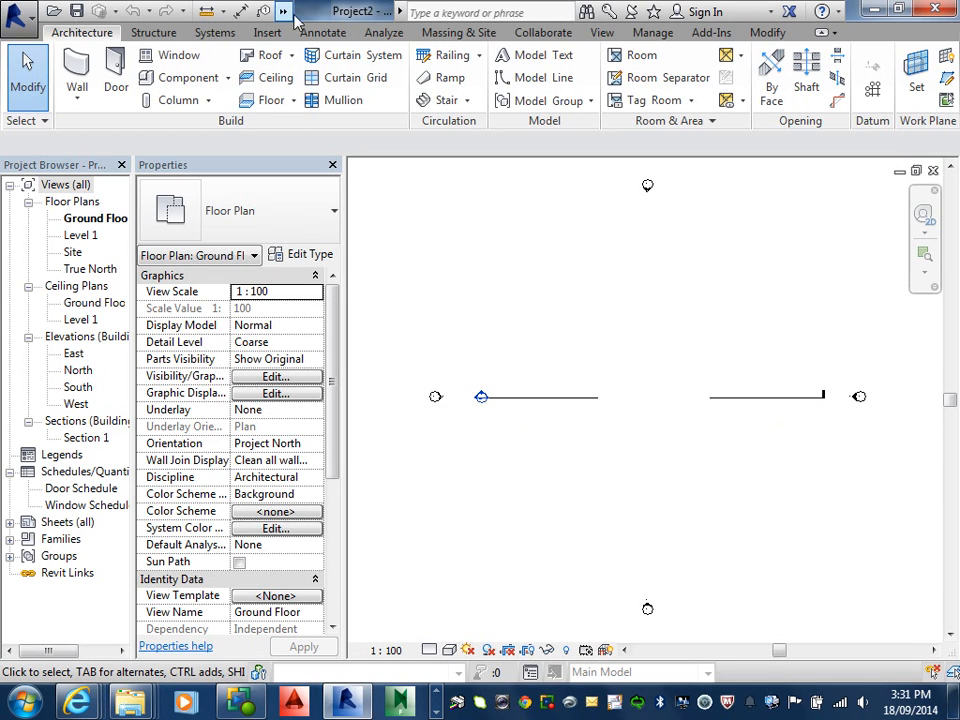
pyautogui.click(286, 12)
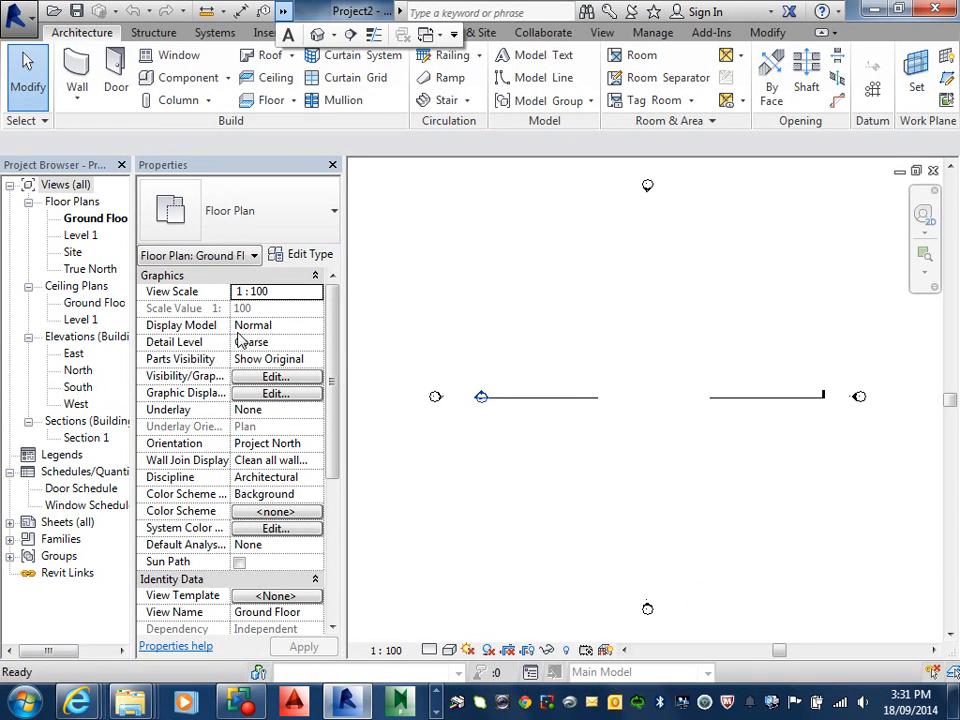
# - Start a structural wall and choose the wall type Brick veneer - 250 timber
pyautogui.click(77, 95)
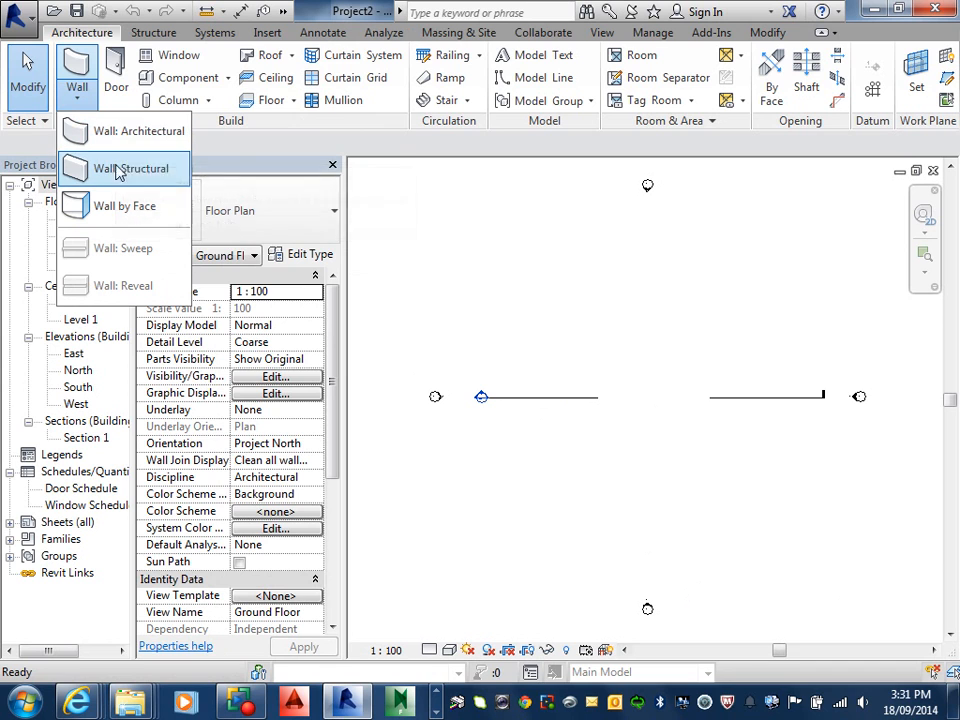
pyautogui.click(114, 173)
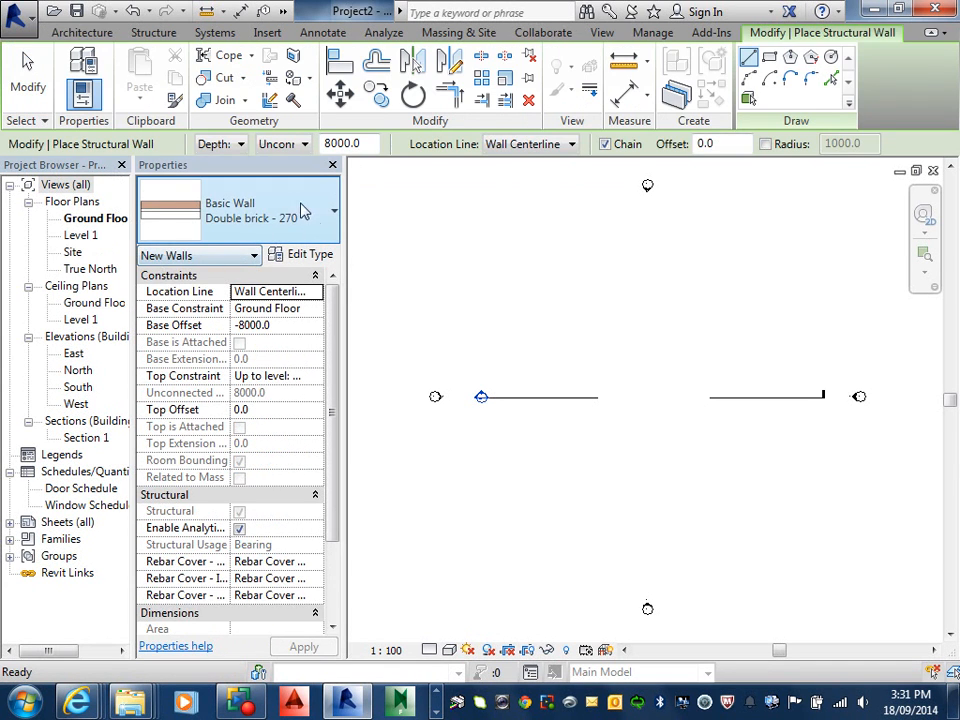
pyautogui.click(299, 211)
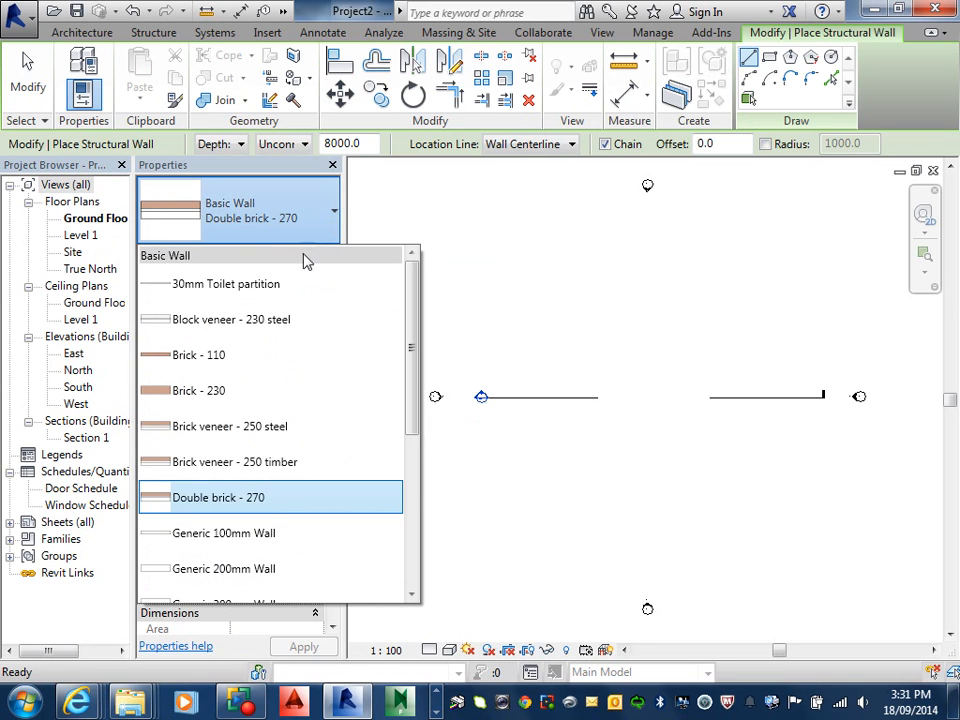
pyautogui.click(284, 473)
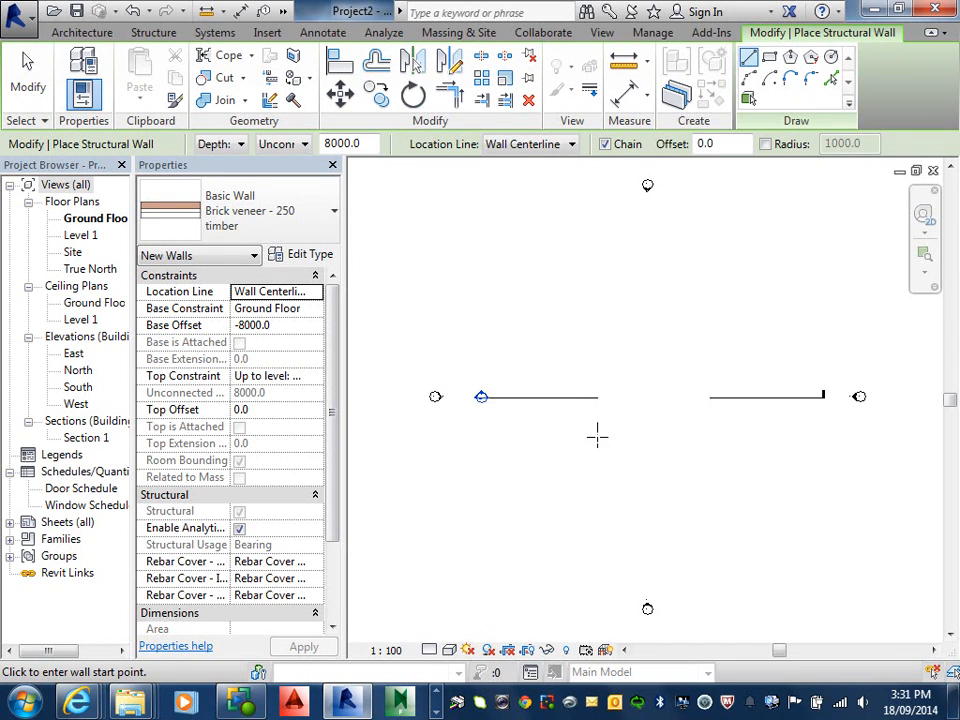
pyautogui.click(596, 441)
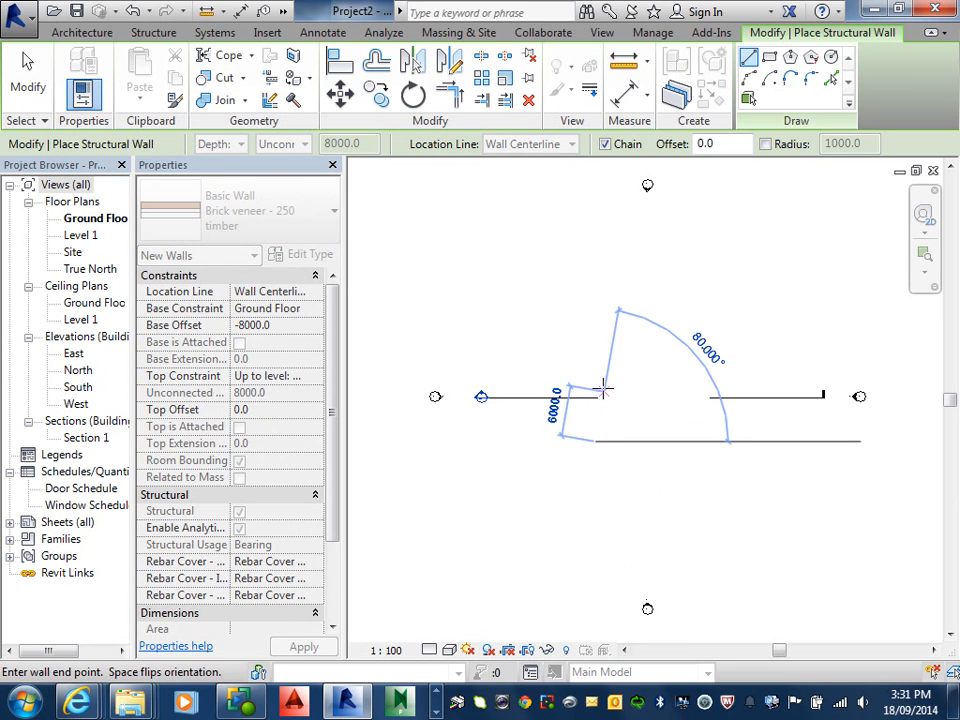
pyautogui.press('Escape')
pyautogui.press('Escape')
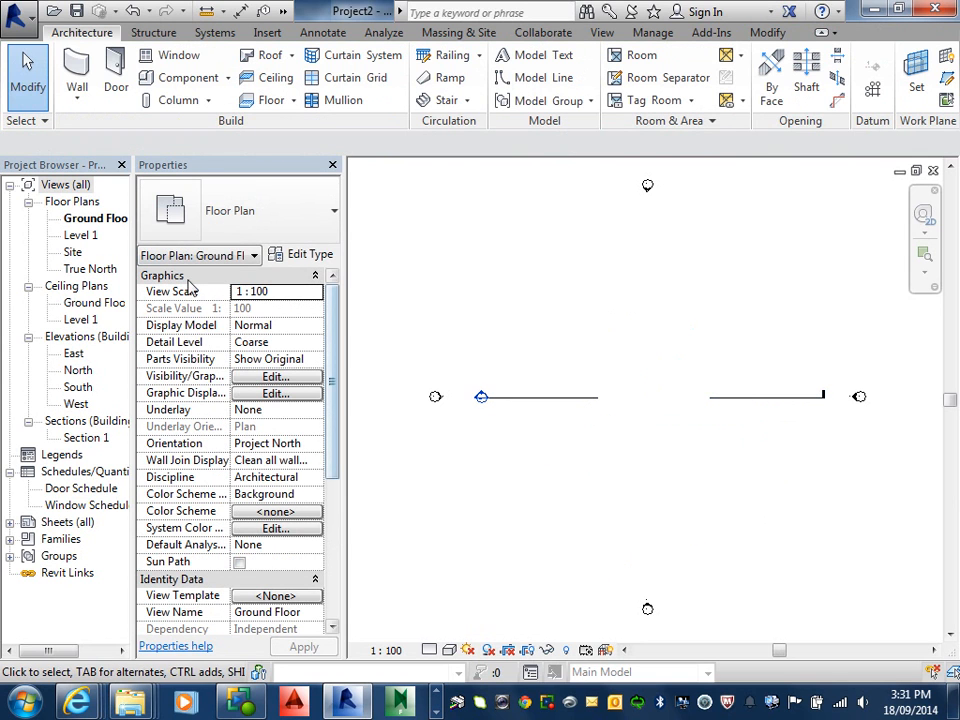
# - Start a structural wall with its height up to Level 1 and its location line on Finish Face: Exterior
pyautogui.click(78, 95)
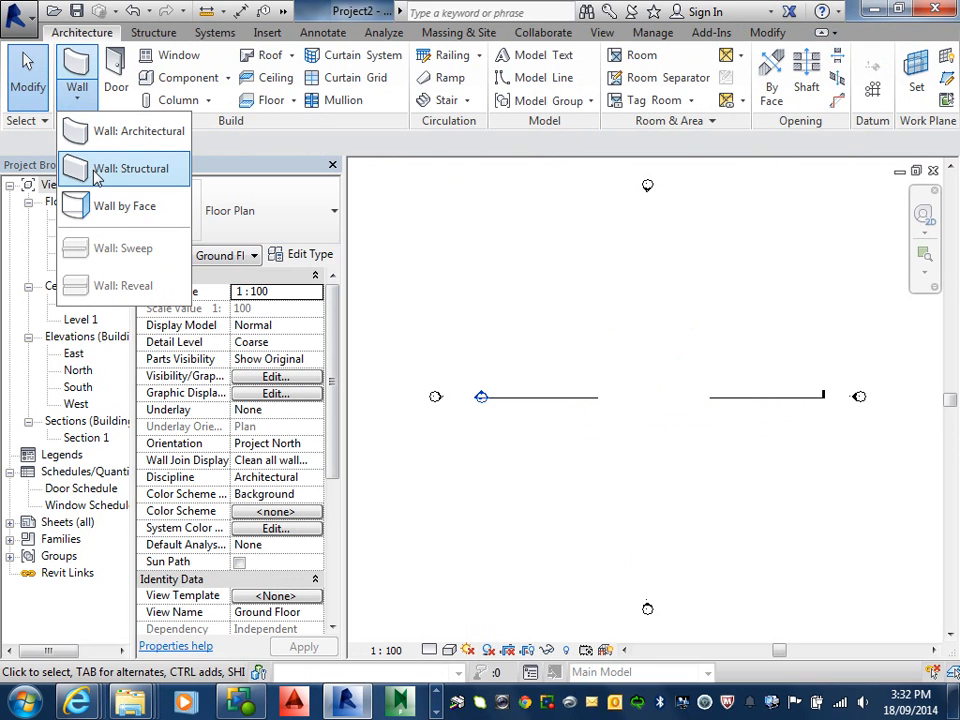
pyautogui.click(80, 167)
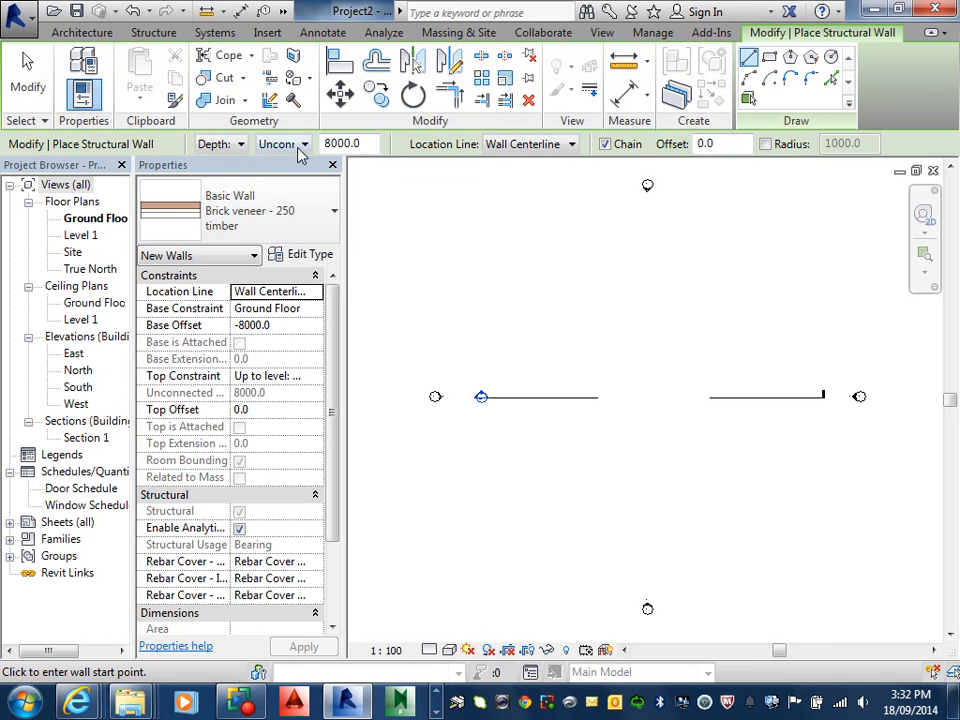
pyautogui.click(241, 146)
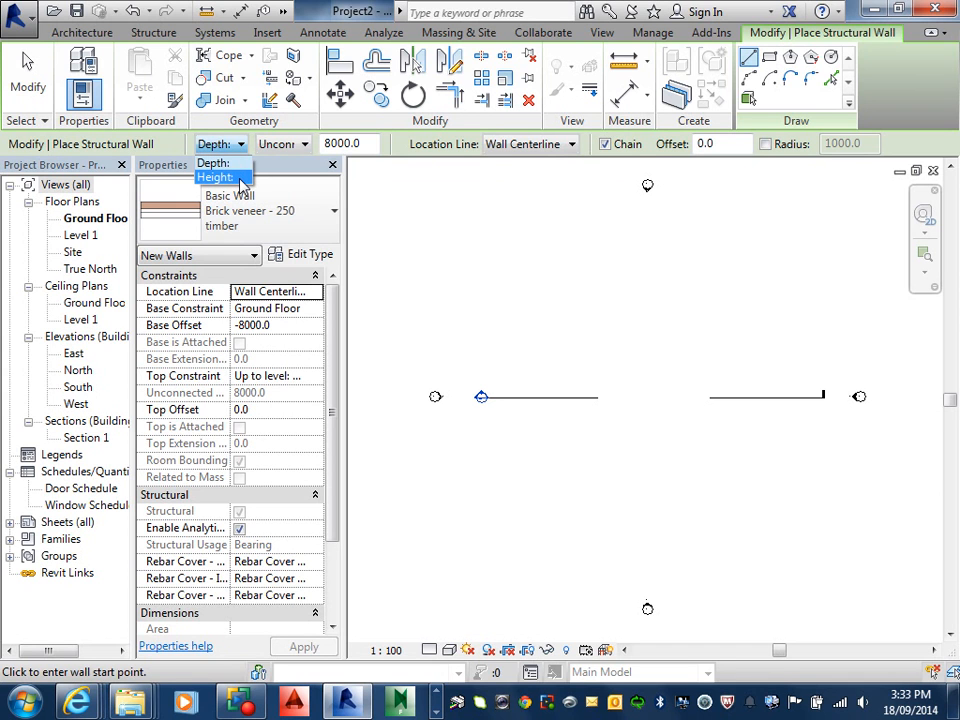
pyautogui.click(238, 179)
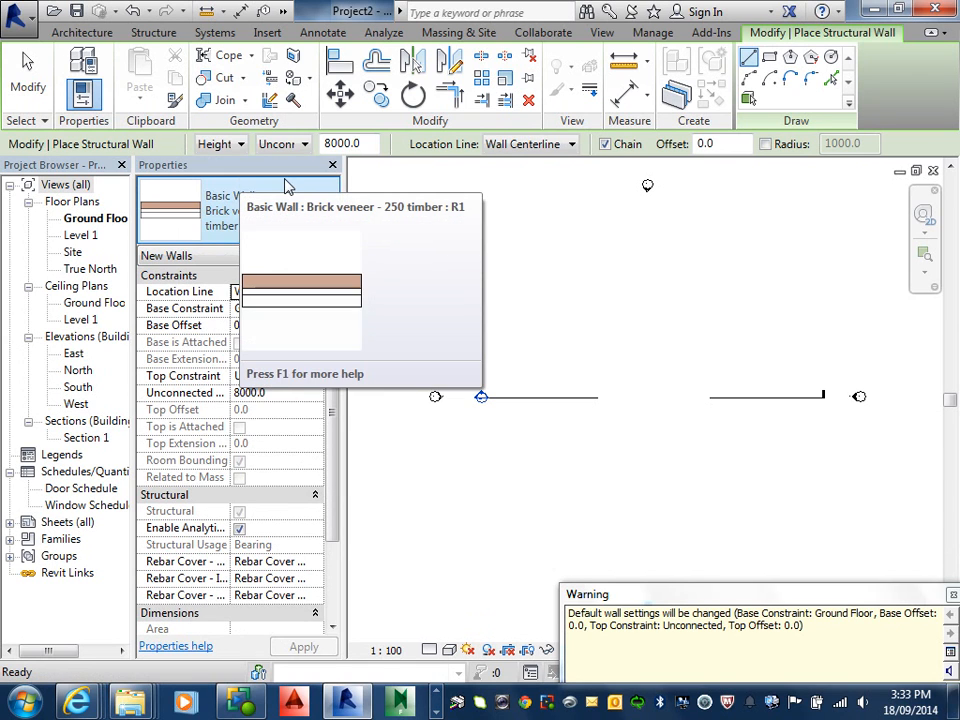
pyautogui.click(305, 145)
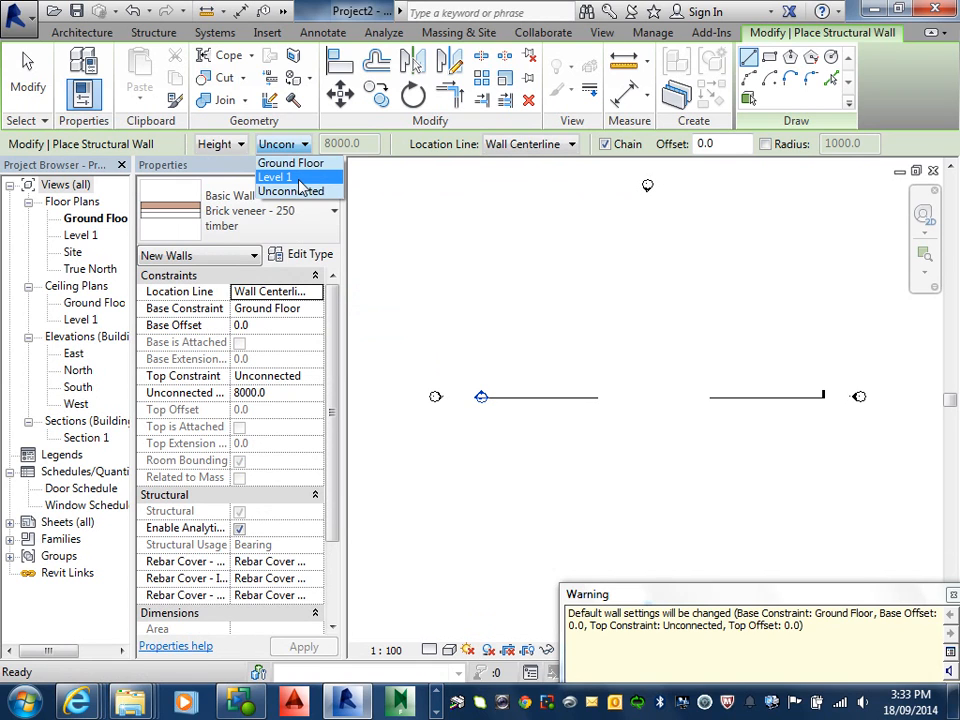
pyautogui.click(300, 187)
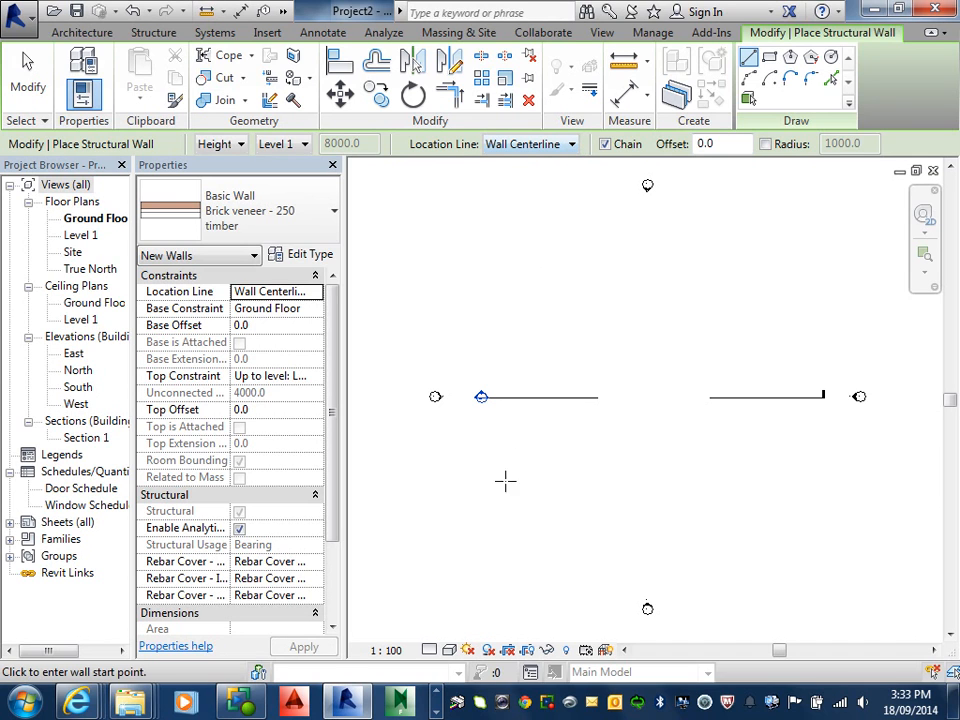
pyautogui.click(572, 145)
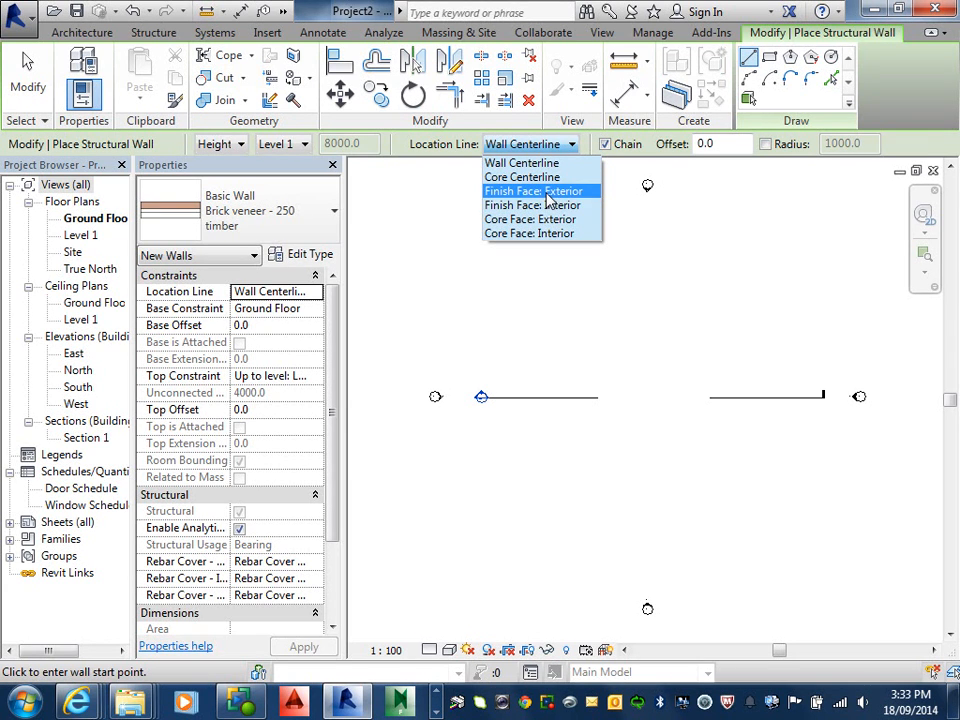
pyautogui.click(549, 191)
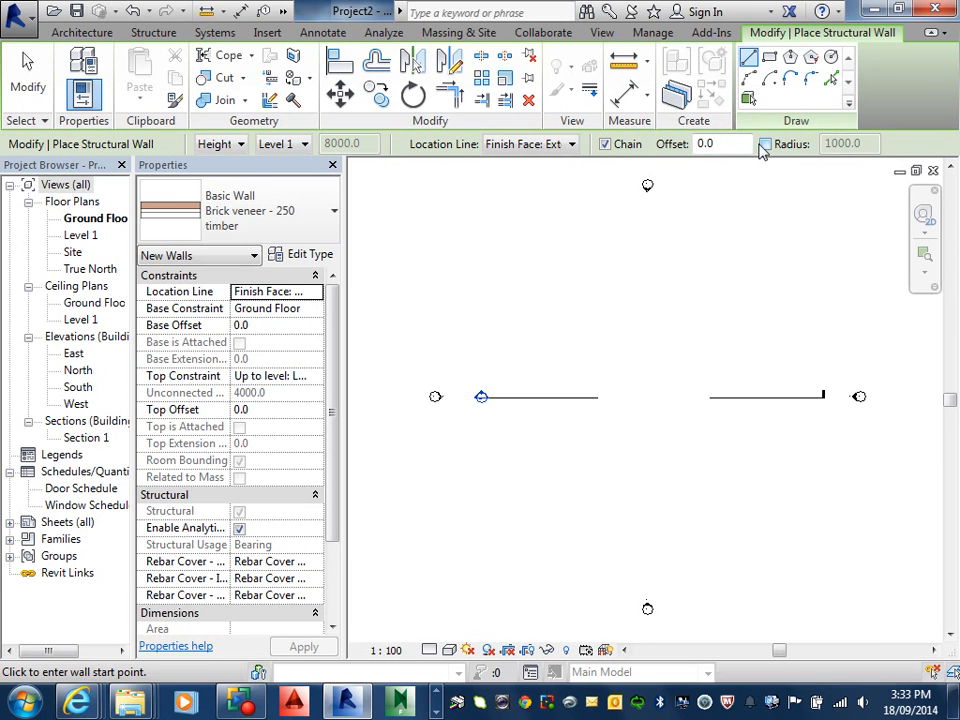
# - Draw the first wall 9000 long, vertically upward from a start point just below the section line's left segment
pyautogui.click(580, 448)
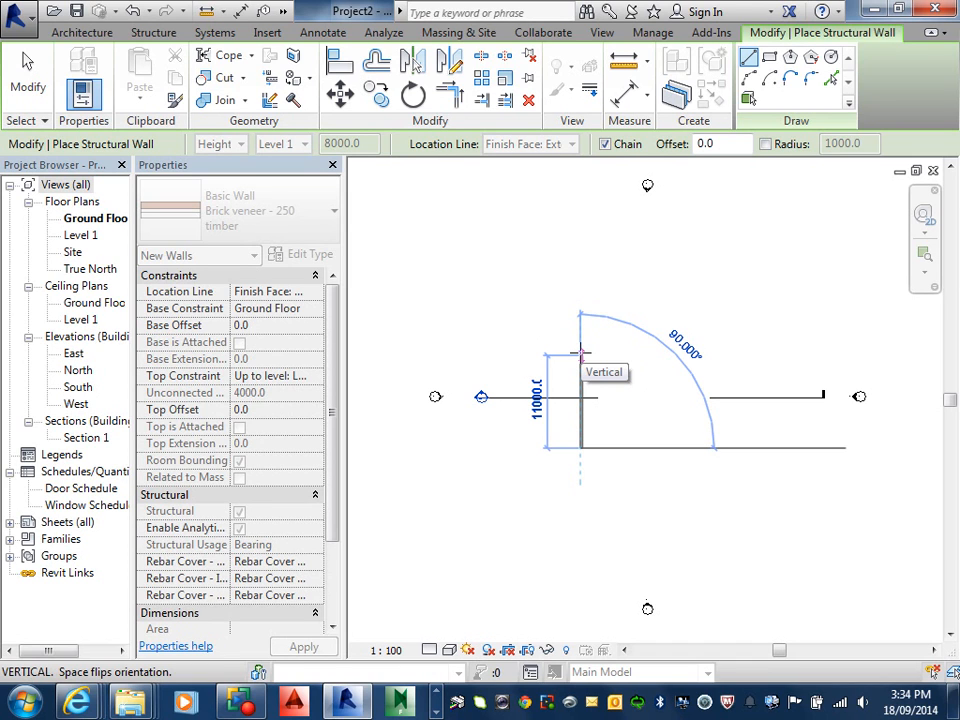
pyautogui.write('1')
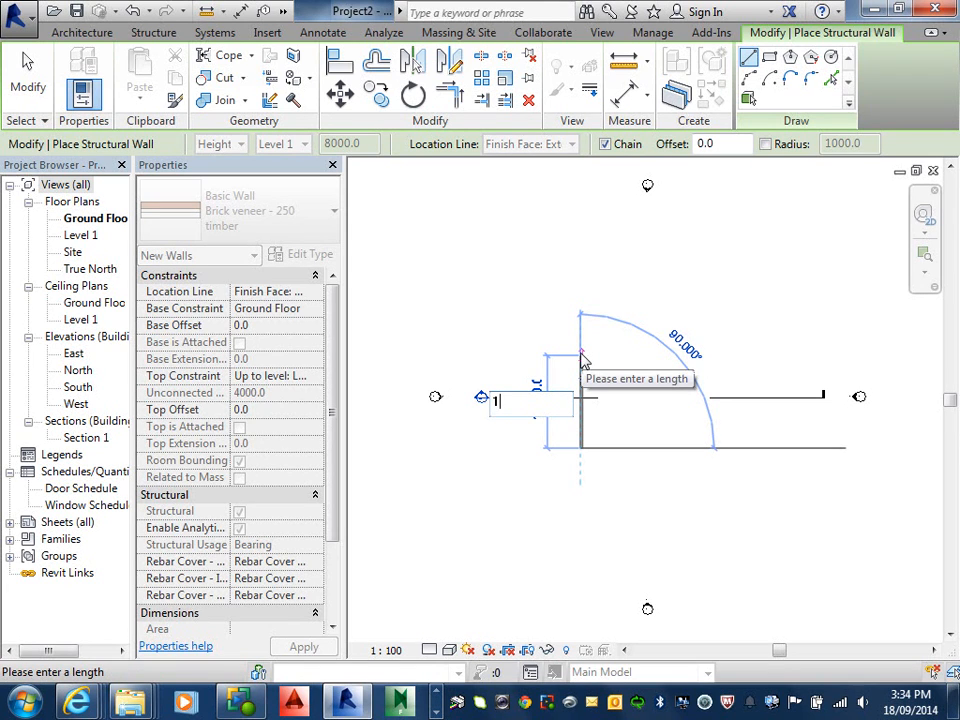
pyautogui.press('BackSpace')
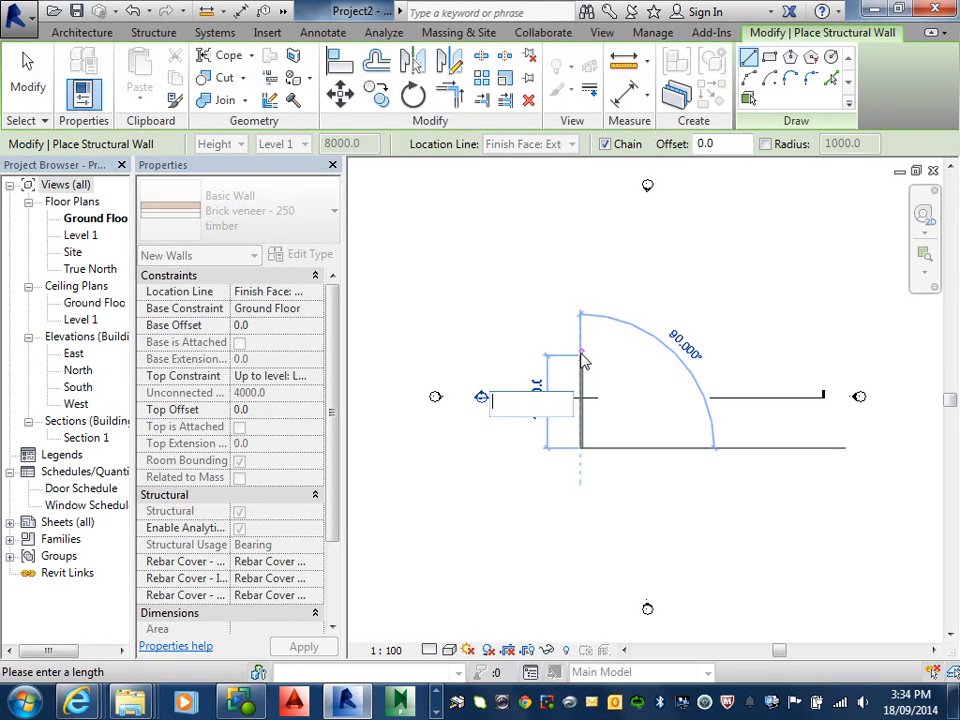
pyautogui.write('9000')
pyautogui.press('Return')
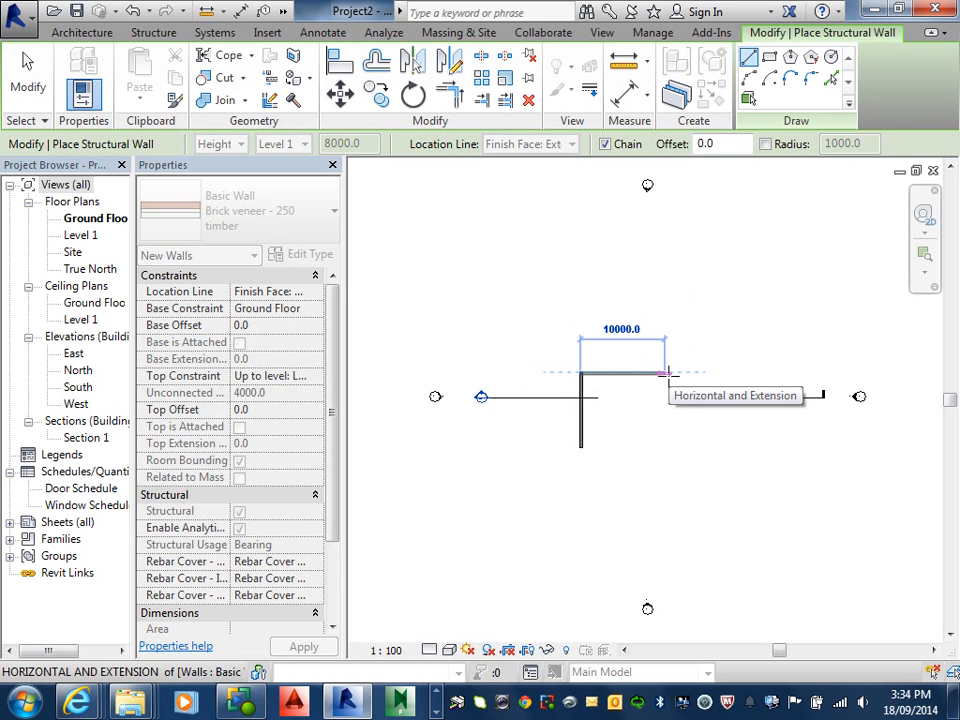
# - Continue the chain with a horizontal wall 10000 long, running right from the first wall's upper end
pyautogui.scroll(2, 668, 372)
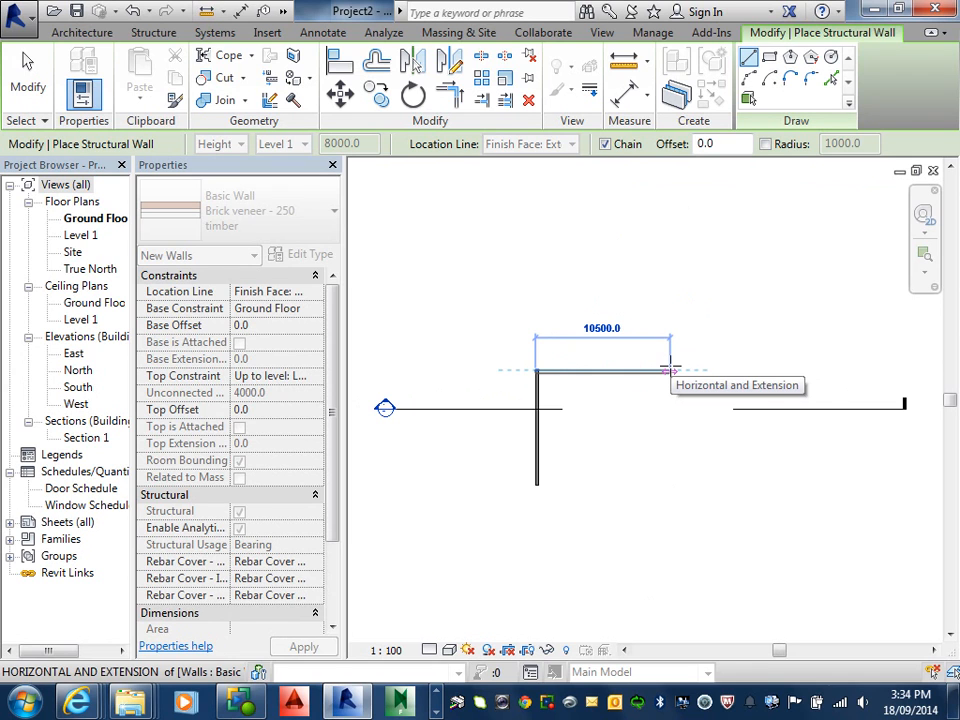
pyautogui.write('1000.0')
pyautogui.press('Return')
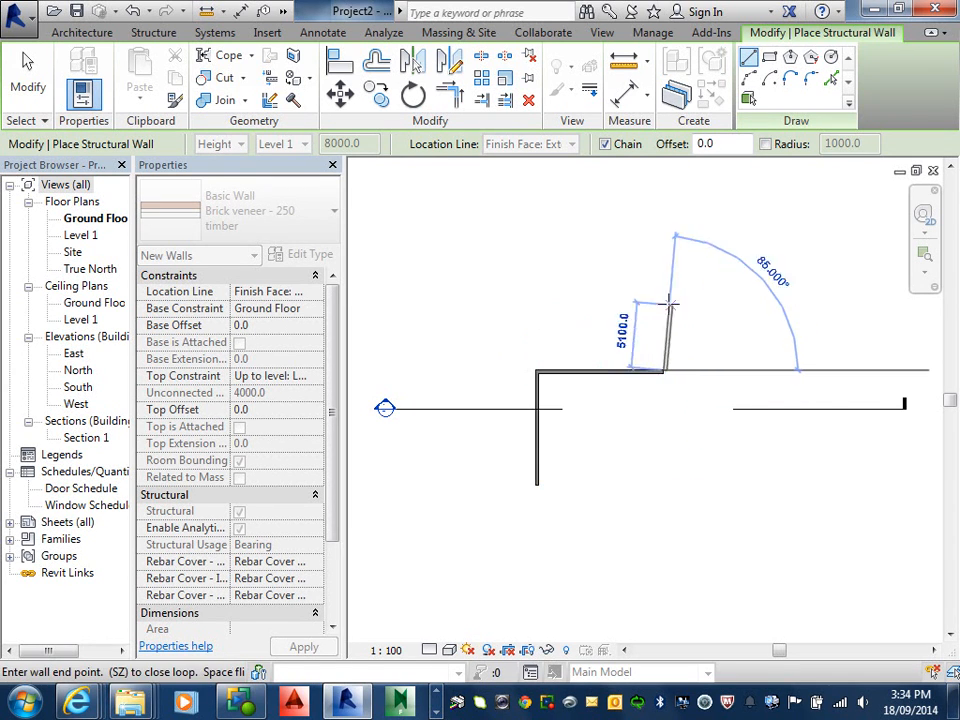
# - Add six more chained walls stepping up, right, down, left about 6700, up and left to close the building outline at the start point
pyautogui.click(664, 313)
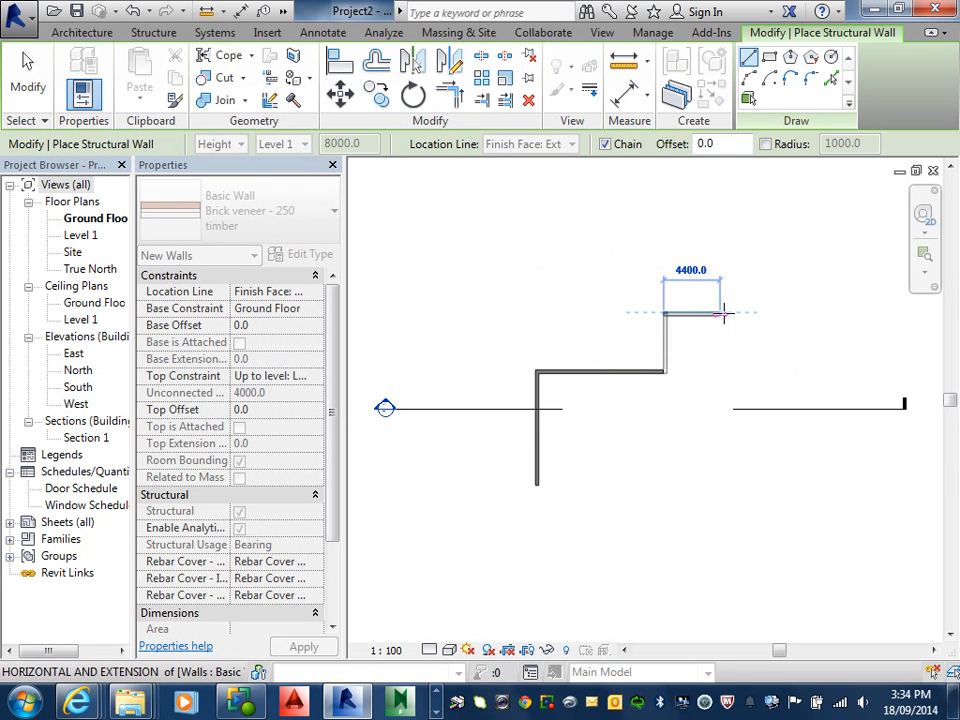
pyautogui.click(757, 313)
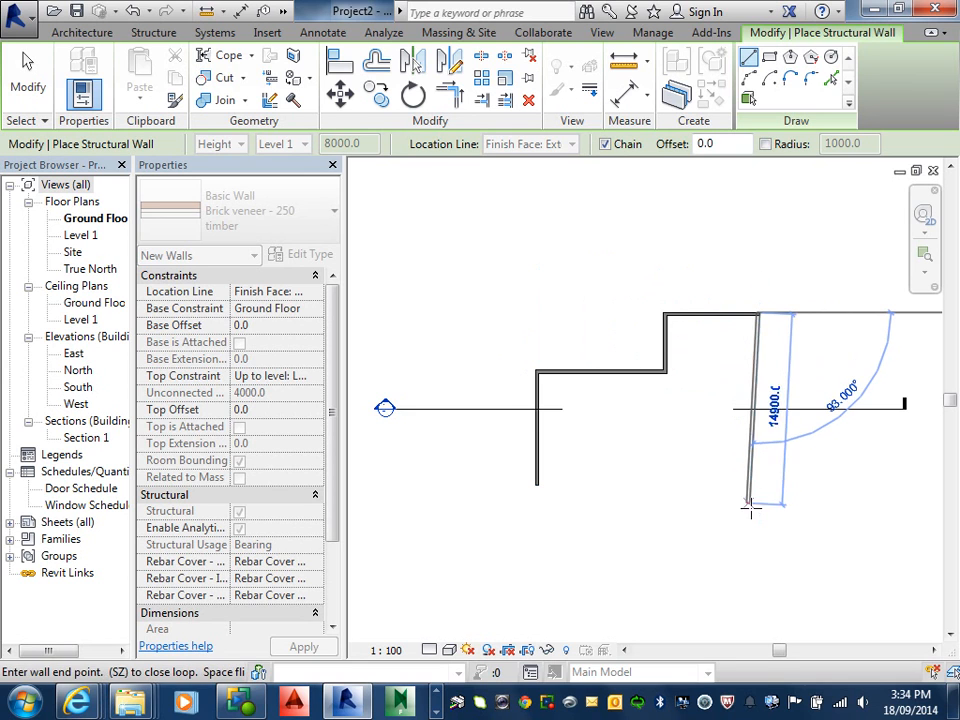
pyautogui.click(759, 547)
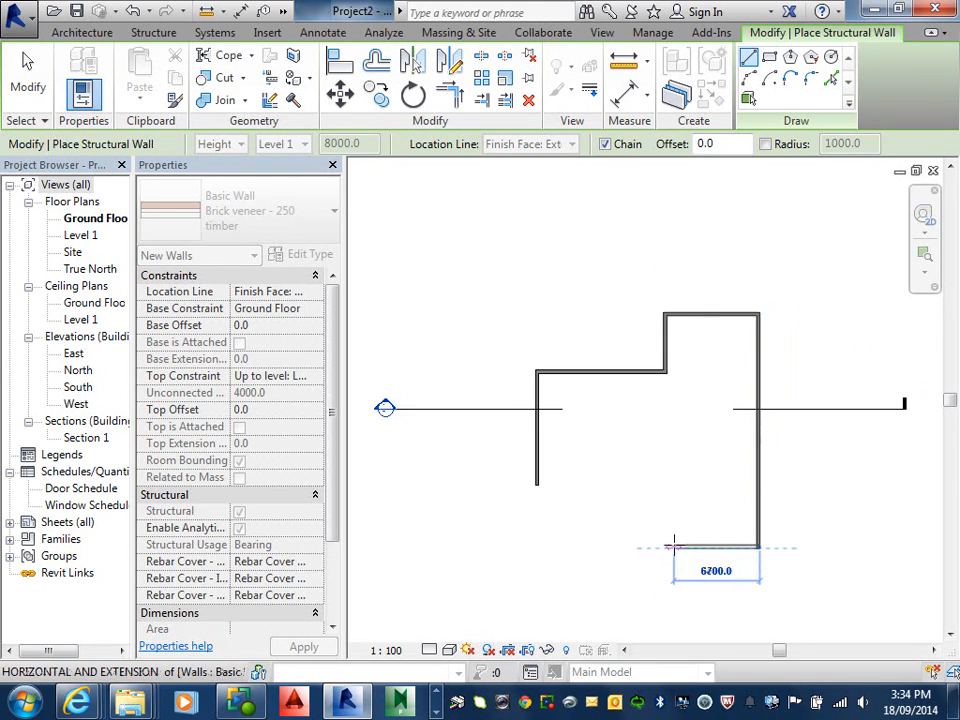
pyautogui.click(673, 546)
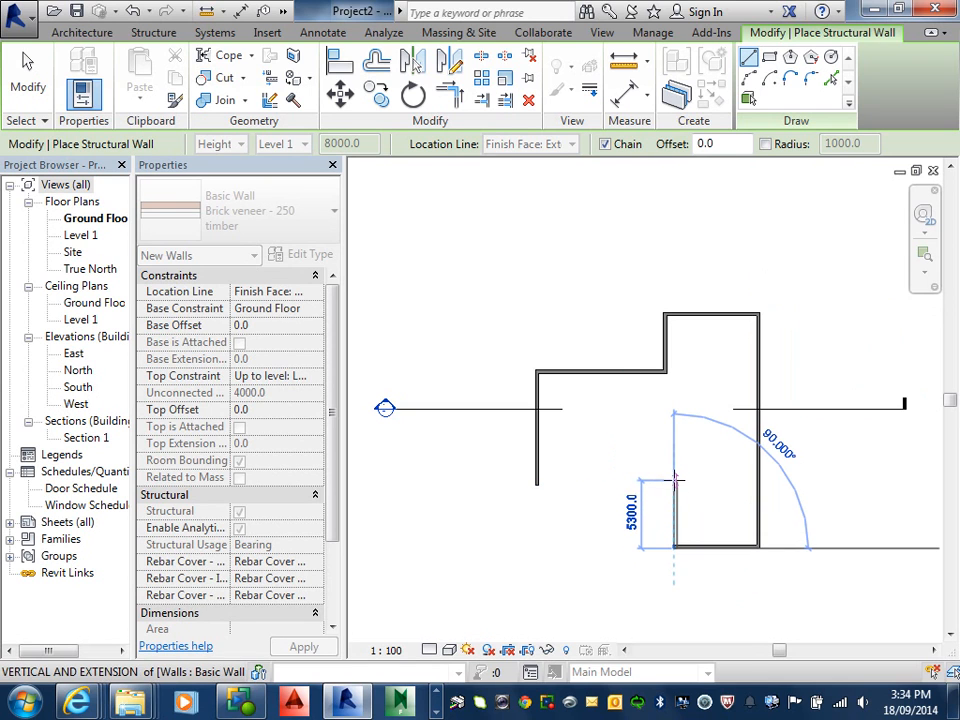
pyautogui.click(673, 485)
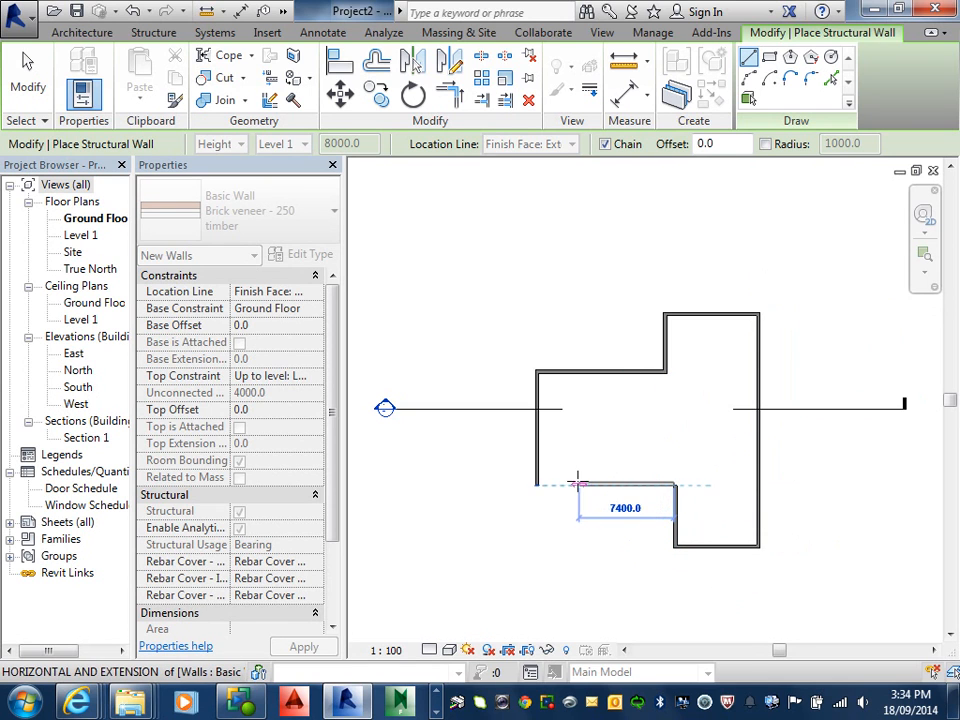
pyautogui.click(535, 485)
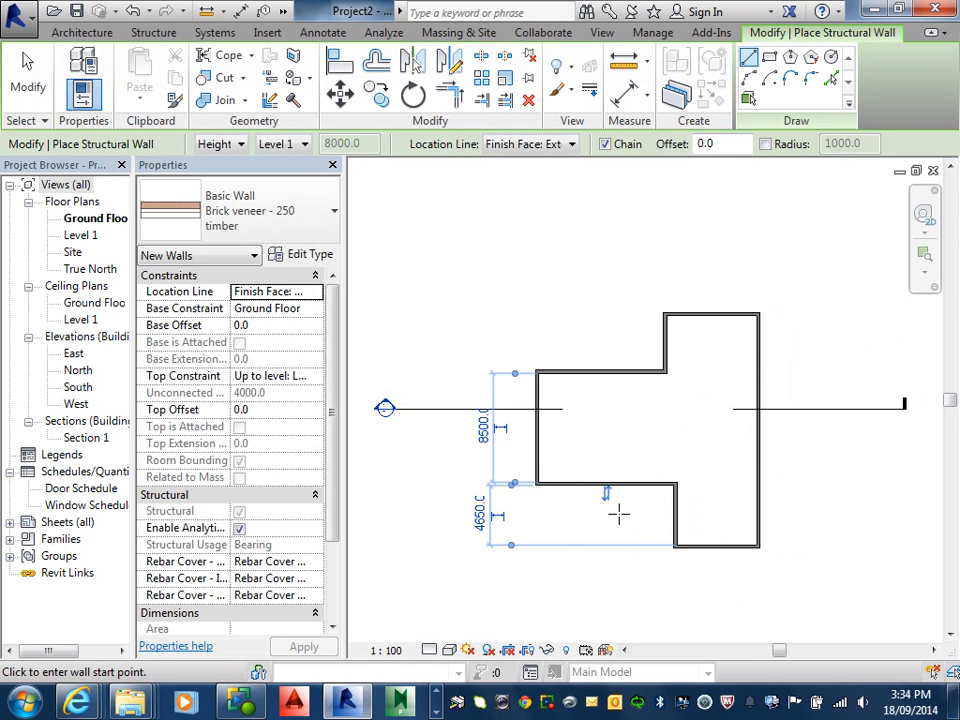
pyautogui.click(29, 88)
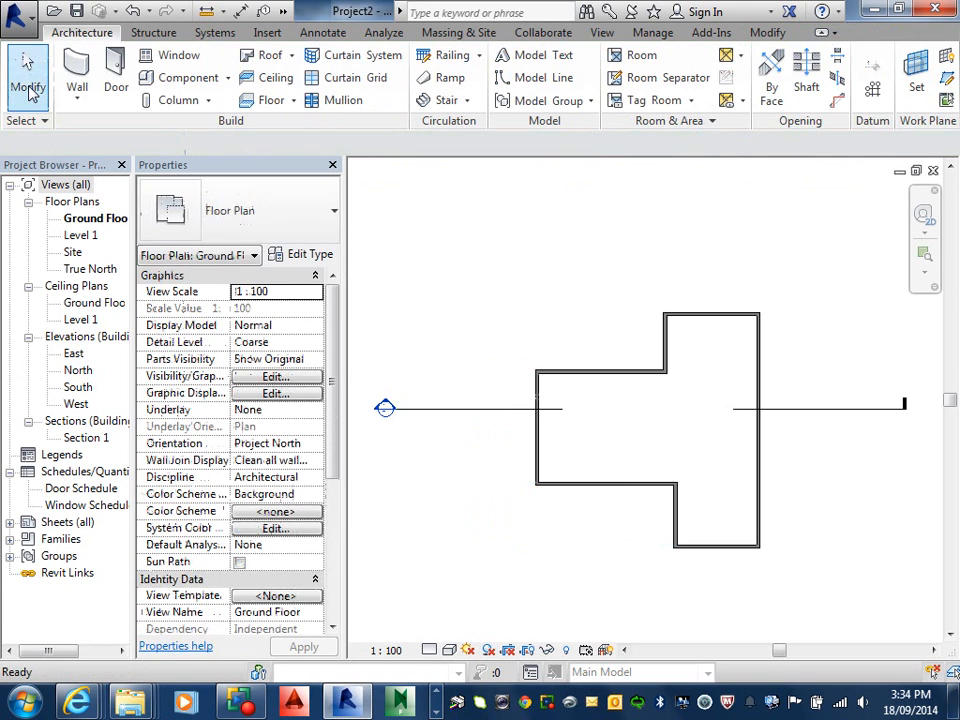
# - Set the Ground Floor plan's detail level to Fine and inspect the wall layers at the outline's lower-left corner
pyautogui.moveTo(722, 456); pyautogui.dragTo(741, 404, button='middle')
pyautogui.scroll(1, 730, 416)
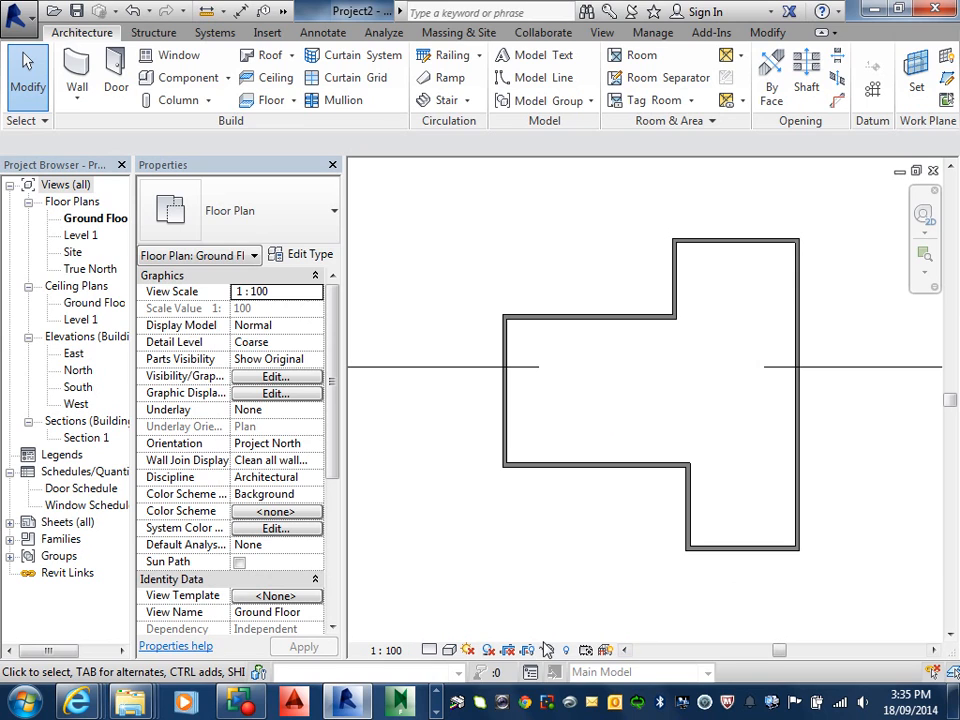
pyautogui.scroll(5, 516, 478)
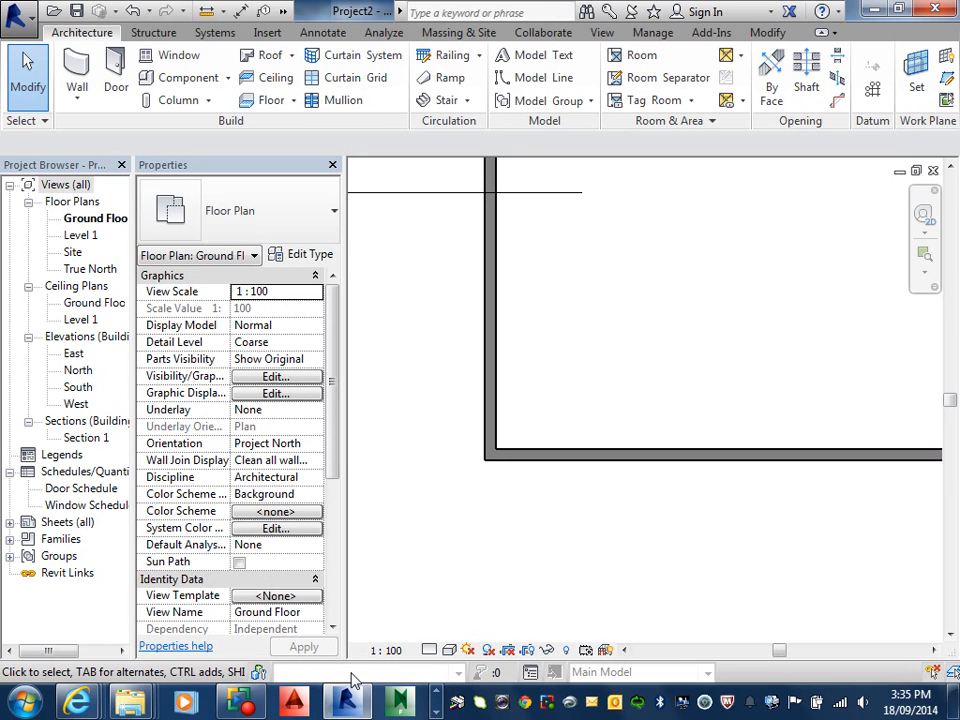
pyautogui.click(430, 651)
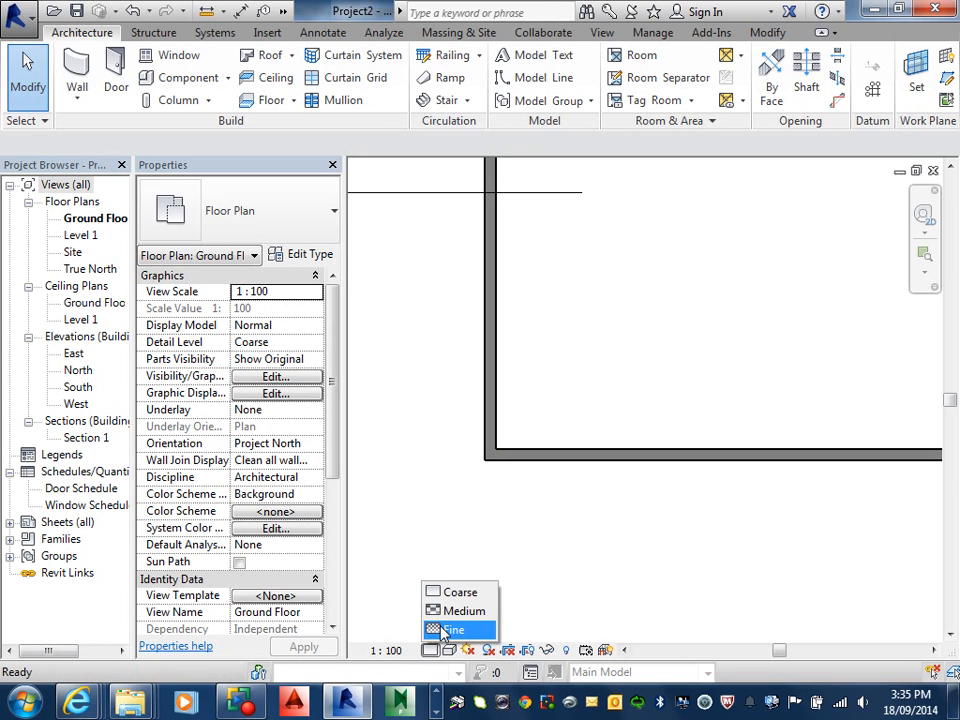
pyautogui.click(450, 630)
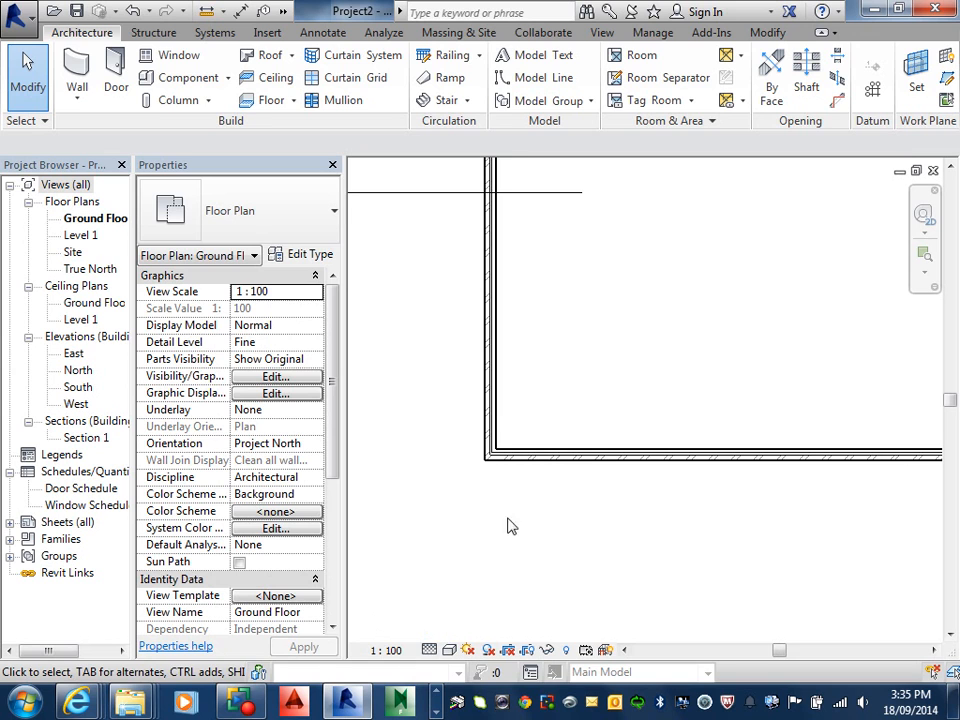
pyautogui.scroll(2, 467, 431)
pyautogui.scroll(-5, 484, 510)
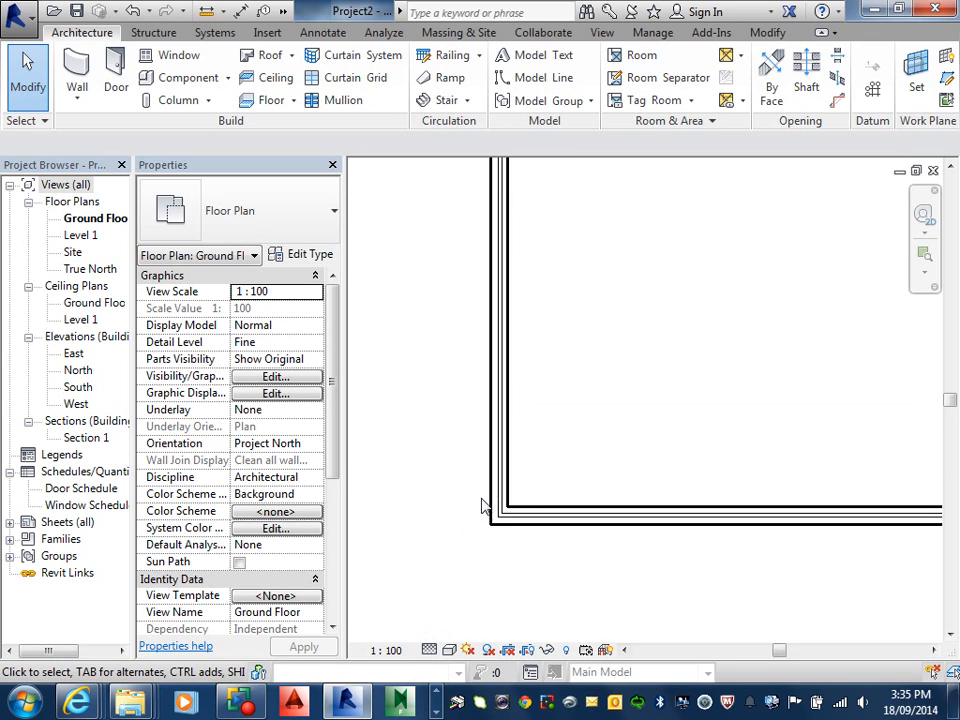
pyautogui.moveTo(610, 456); pyautogui.dragTo(482, 461, button='middle')
pyautogui.moveTo(544, 474); pyautogui.dragTo(651, 510, button='middle')
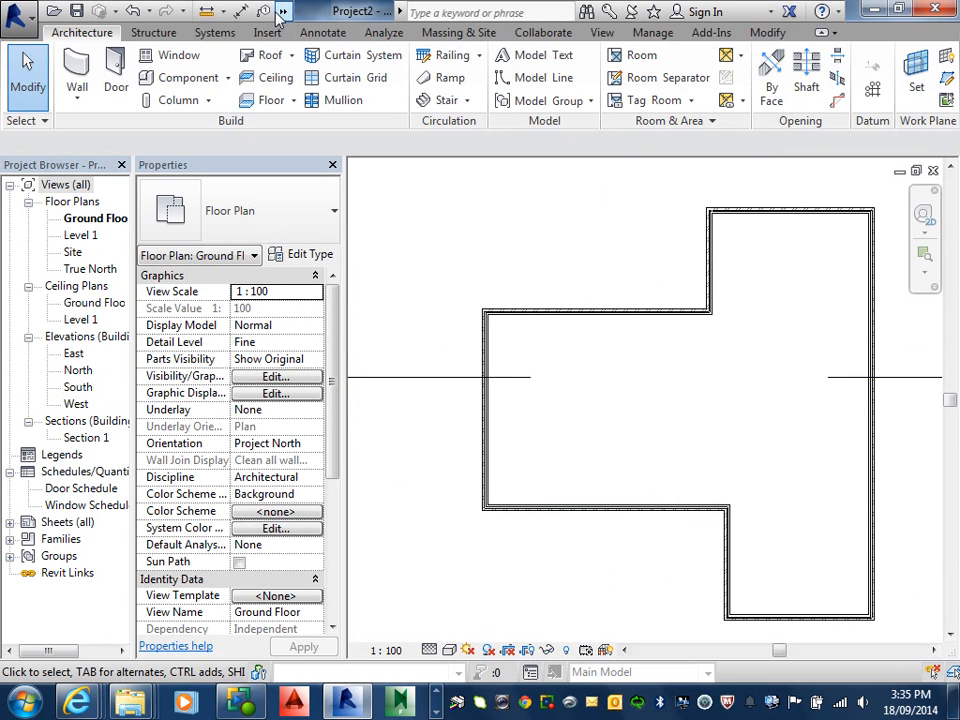
# - Open the default 3D view of the brick veneer walls
pyautogui.click(285, 12)
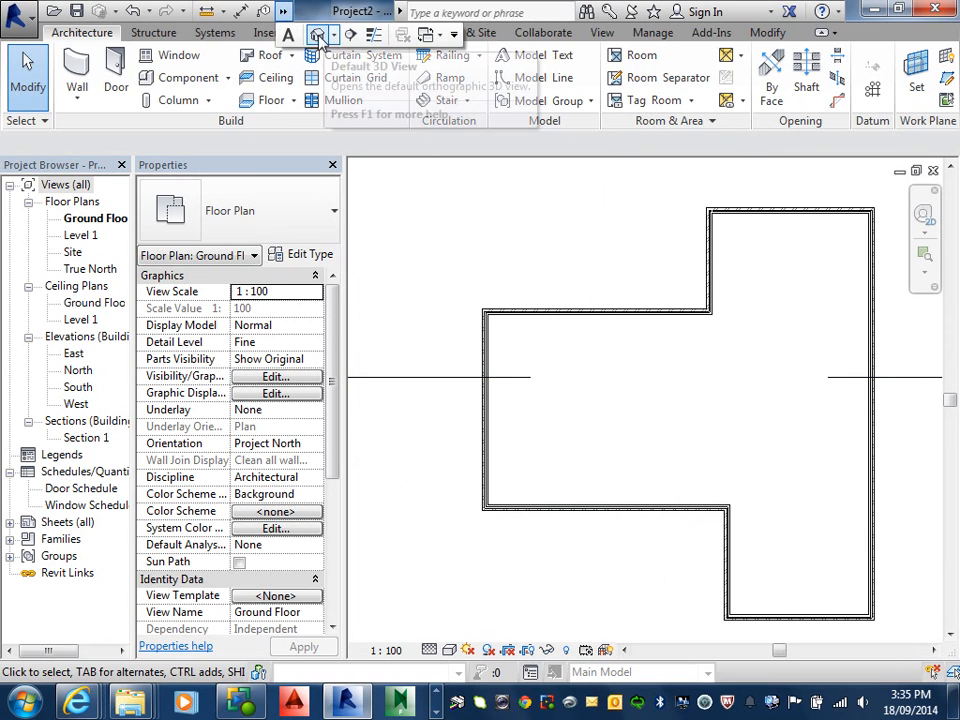
pyautogui.click(318, 36)
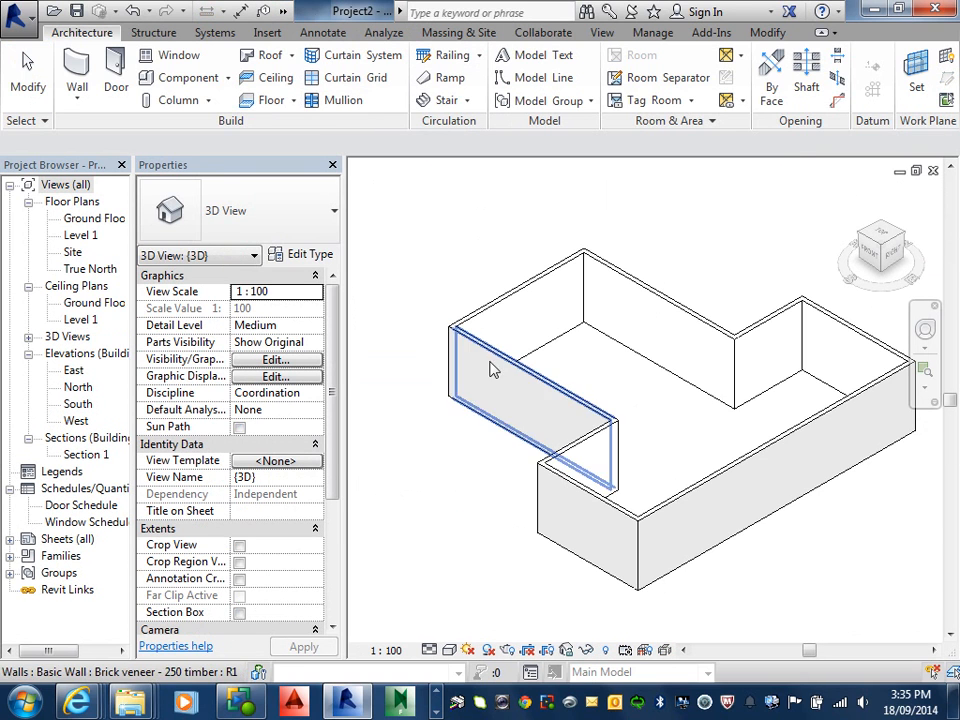
pyautogui.keyDown('shift'); pyautogui.moveTo(696, 525); pyautogui.dragTo(729, 446, button='middle'); pyautogui.keyUp('shift')
pyautogui.scroll(-3, 720, 445)
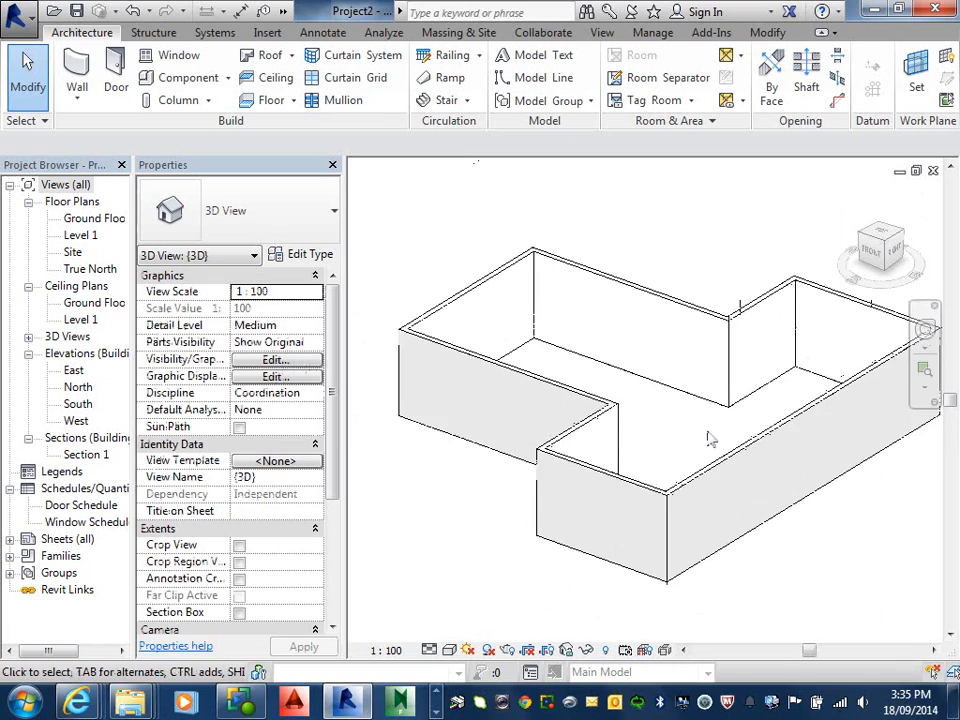
# - Set the 3D view's detail level to Fine and its visual style to Realistic
pyautogui.click(448, 651)
pyautogui.click(430, 651)
pyautogui.click(453, 629)
pyautogui.click(448, 651)
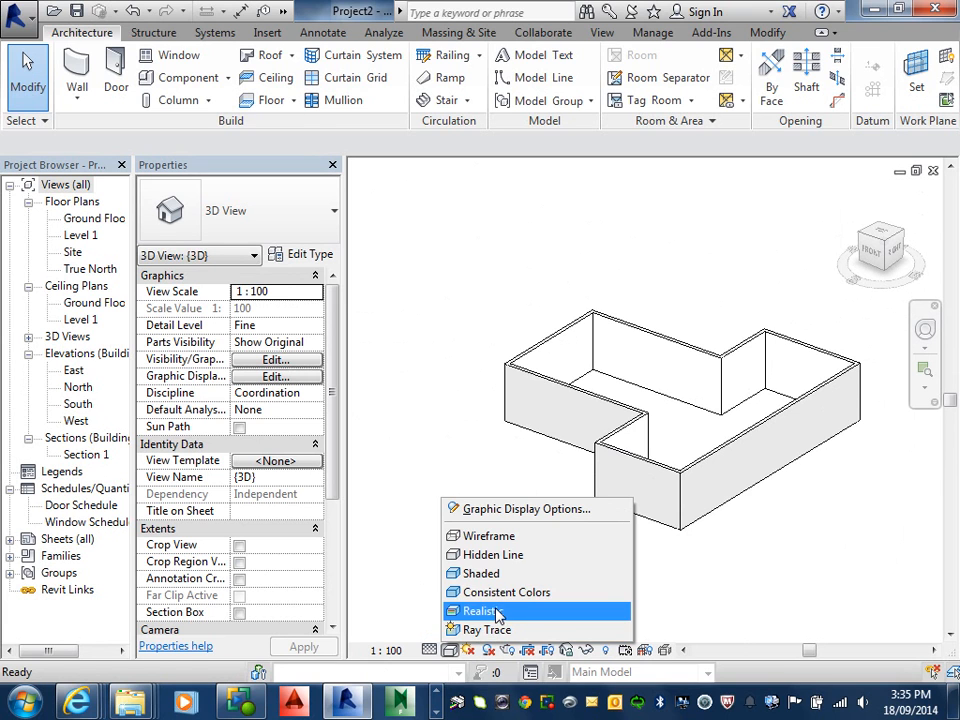
pyautogui.click(497, 612)
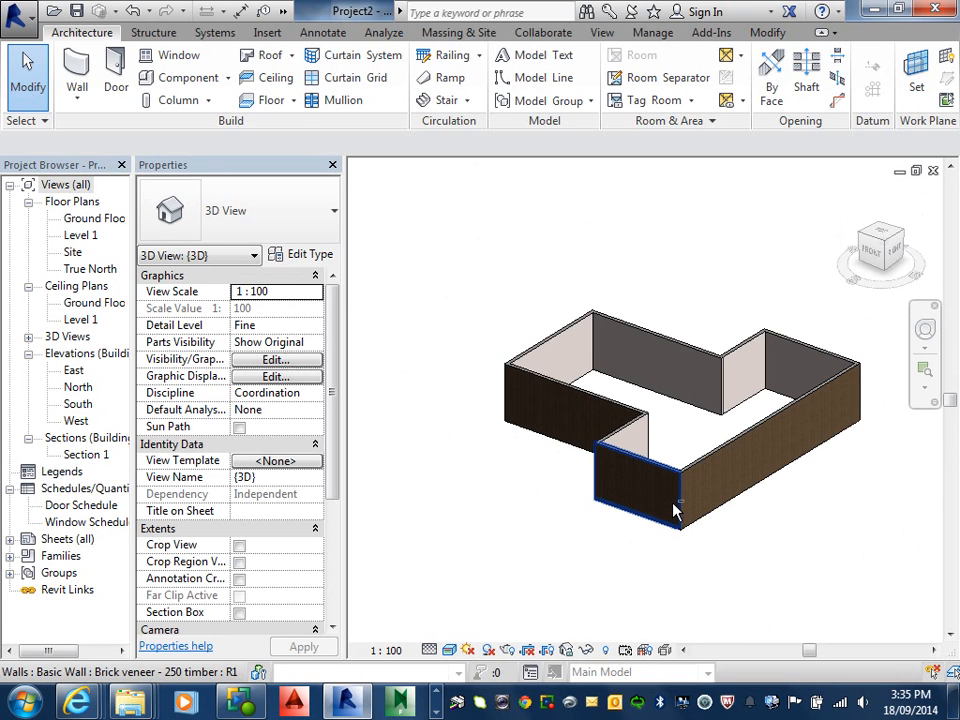
# - Examine the brick texture on the exterior wall faces and the building outline from different angles
pyautogui.scroll(6, 674, 510)
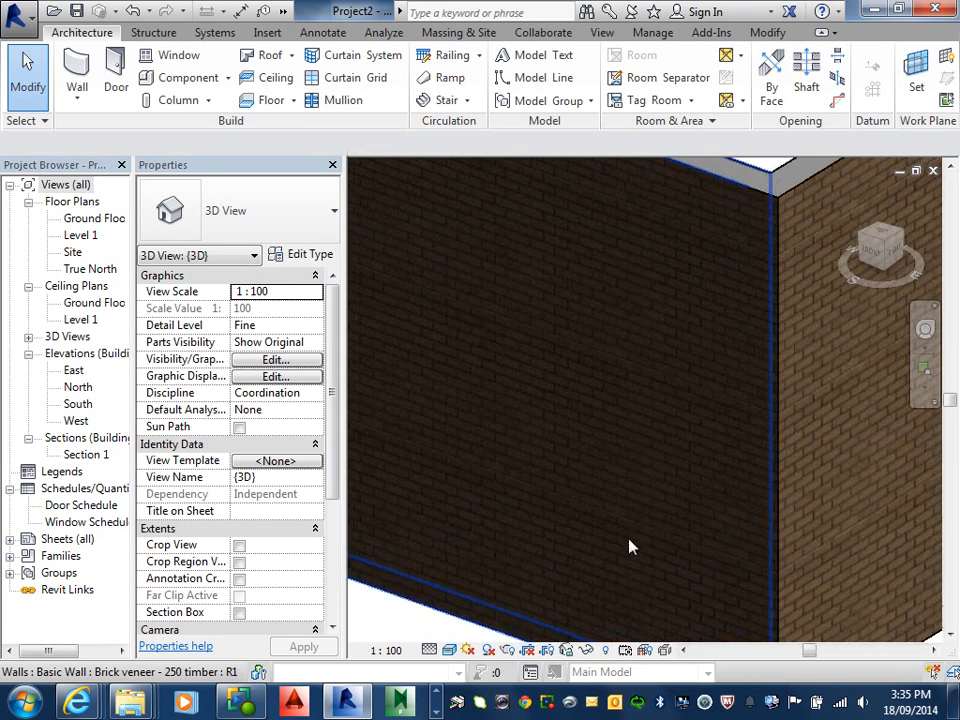
pyautogui.scroll(-5, 648, 470)
pyautogui.scroll(-3, 650, 459)
pyautogui.keyDown('shift'); pyautogui.moveTo(641, 437); pyautogui.dragTo(673, 446, button='middle'); pyautogui.keyUp('shift')
pyautogui.scroll(-3, 671, 448)
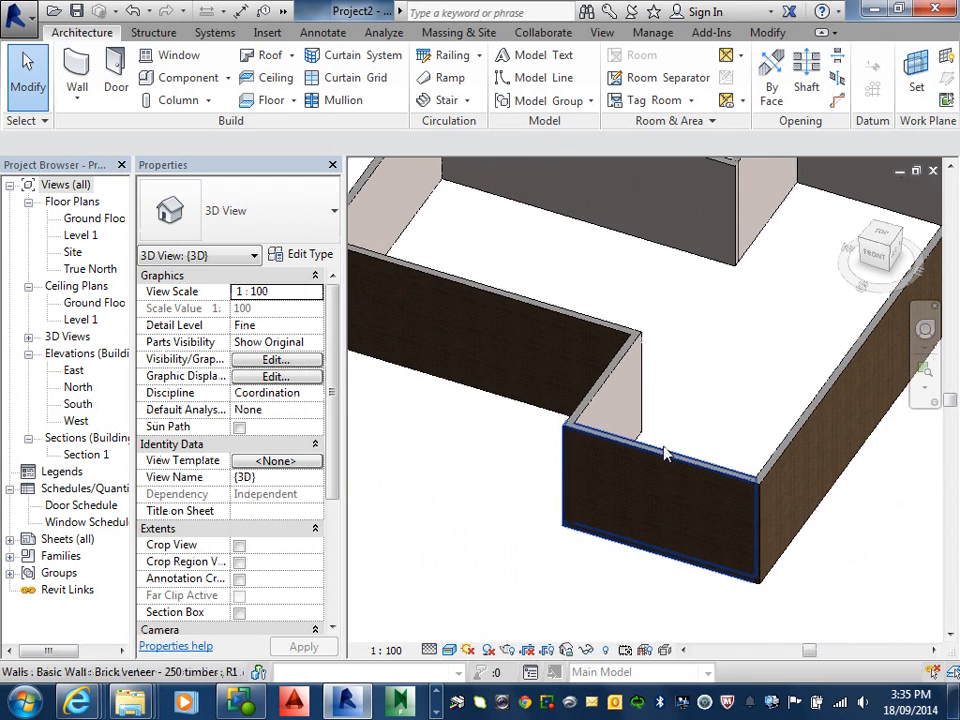
pyautogui.scroll(-3, 664, 452)
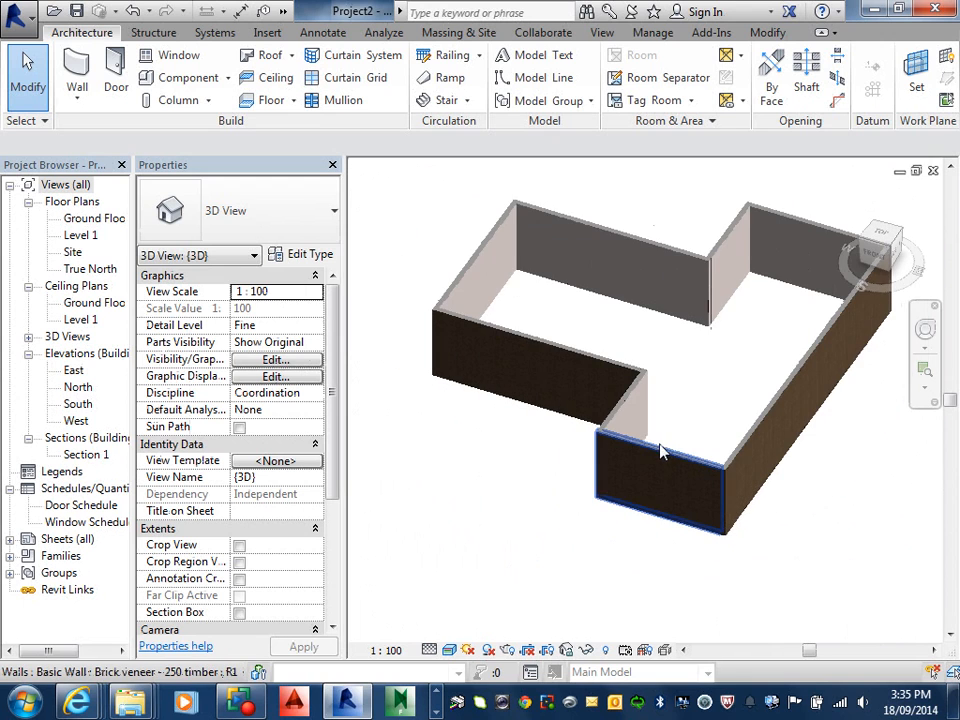
# - Return to the Ground Floor plan
pyautogui.doubleClick(92, 219)
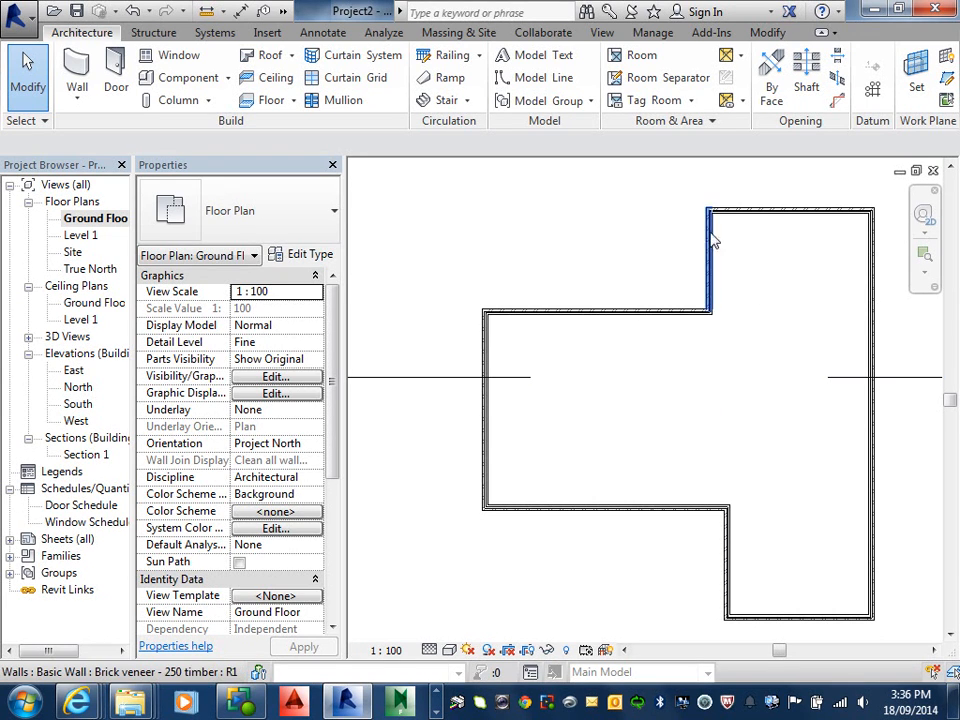
pyautogui.scroll(-2, 711, 316)
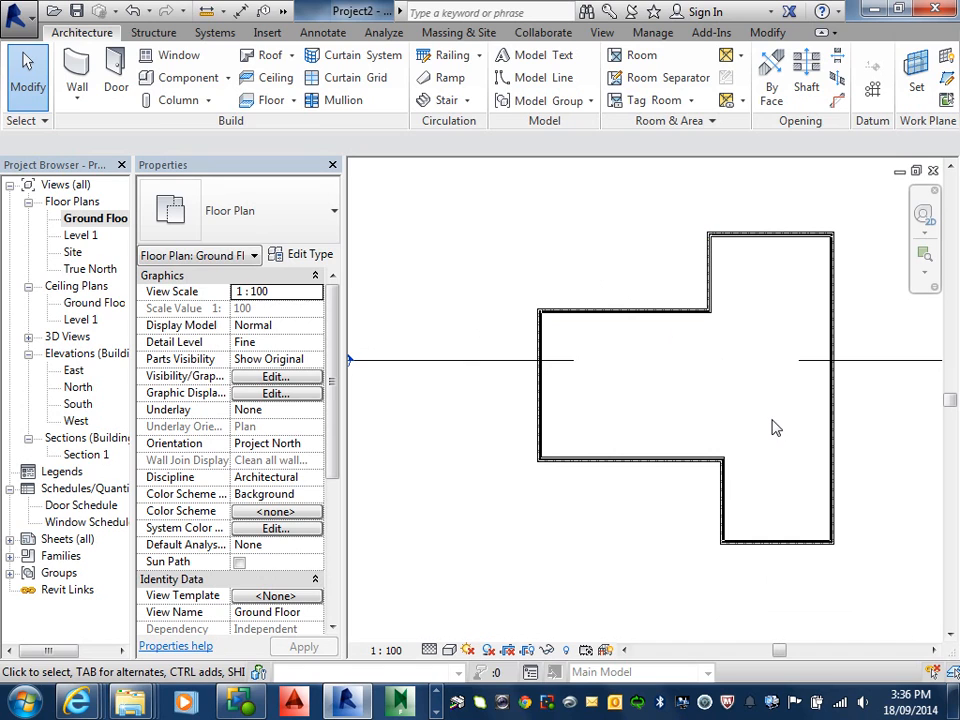
pyautogui.scroll(4, 678, 486)
pyautogui.moveTo(678, 489); pyautogui.dragTo(700, 486, button='middle')
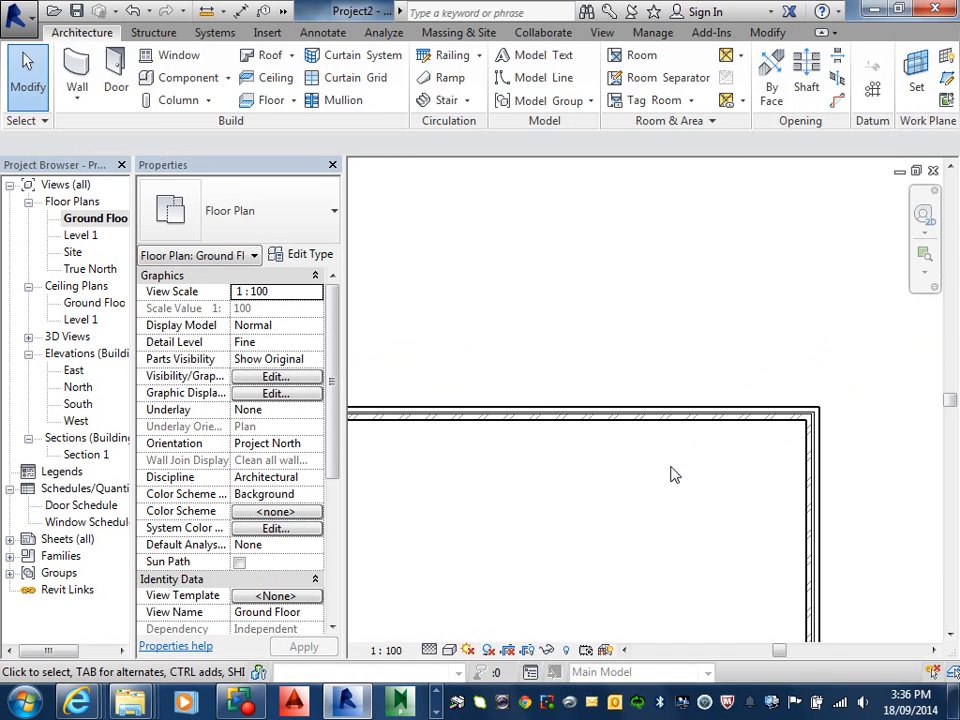
# - Start placing a door and duplicate the M_Single-Flush 0813 x 2134mm type as "820 door"
pyautogui.click(115, 70)
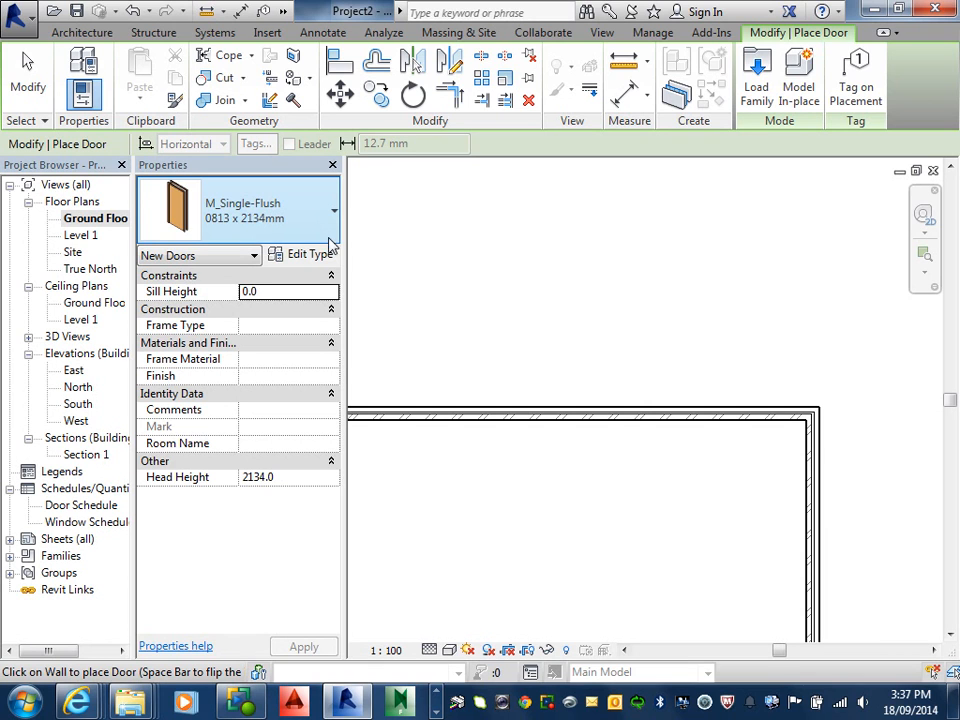
pyautogui.click(317, 257)
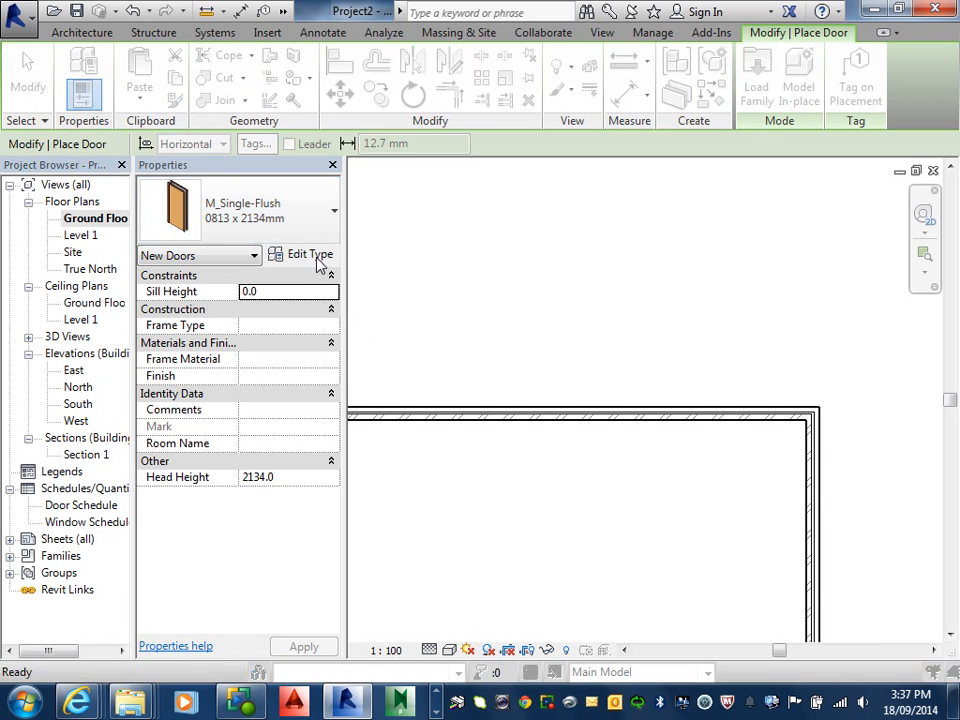
pyautogui.click(649, 420)
pyautogui.click(656, 454)
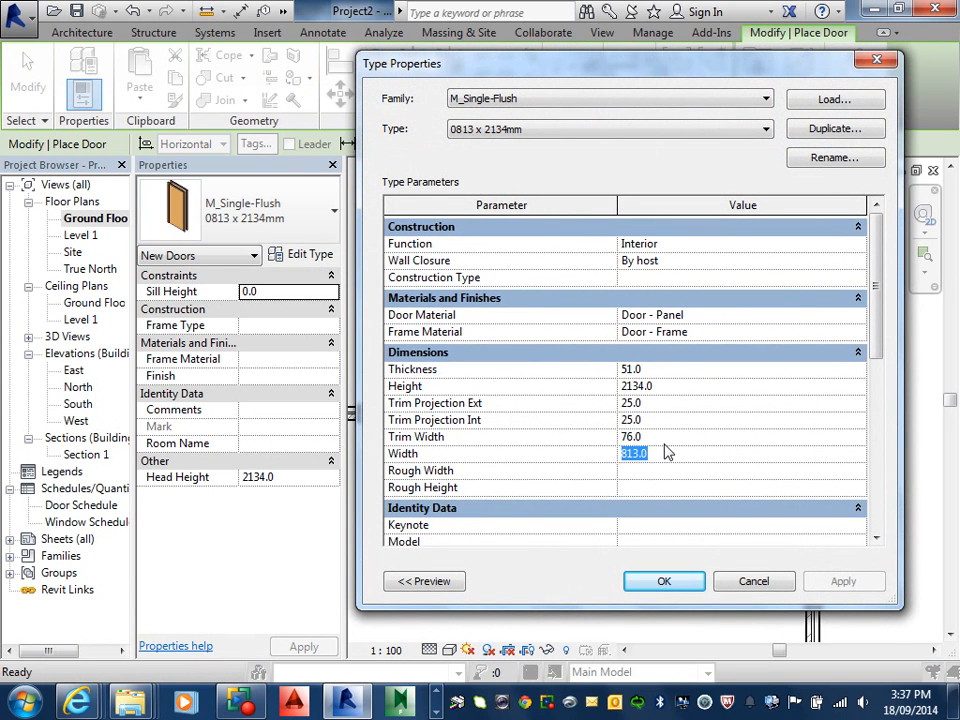
pyautogui.click(853, 141)
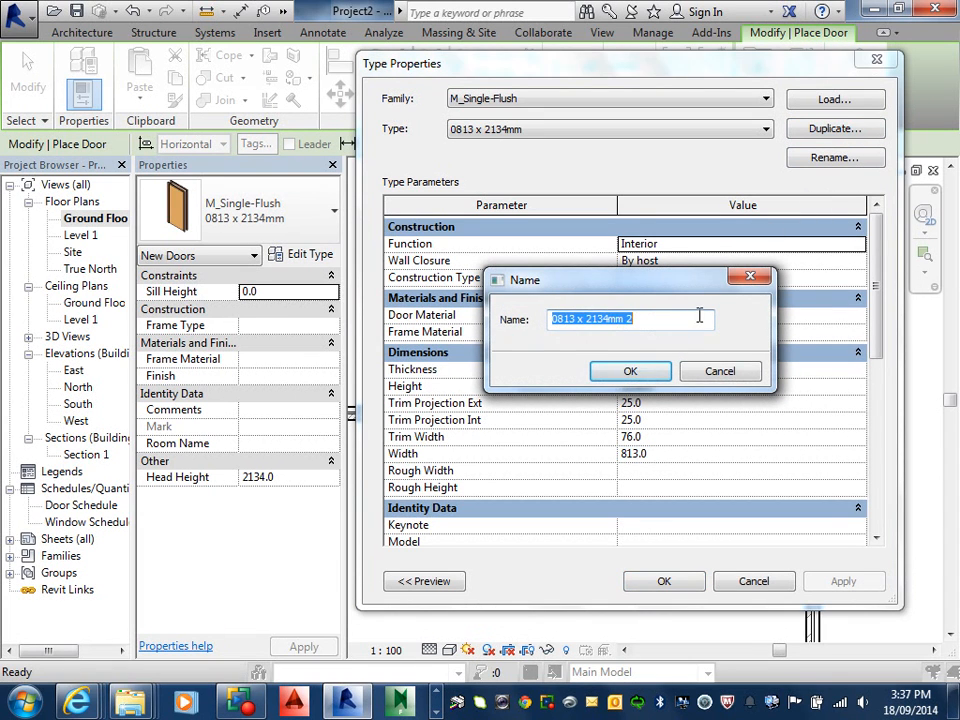
pyautogui.write('820 door')
pyautogui.press('Return')
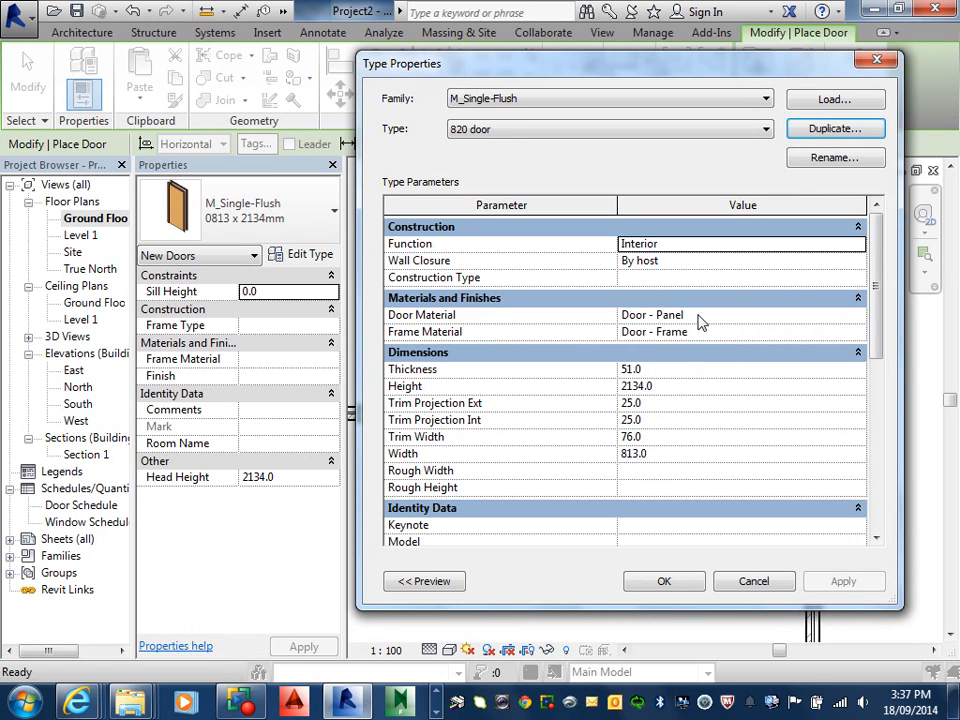
# - Set the 820 door type's width to 820 and height to 2040
pyautogui.click(668, 455)
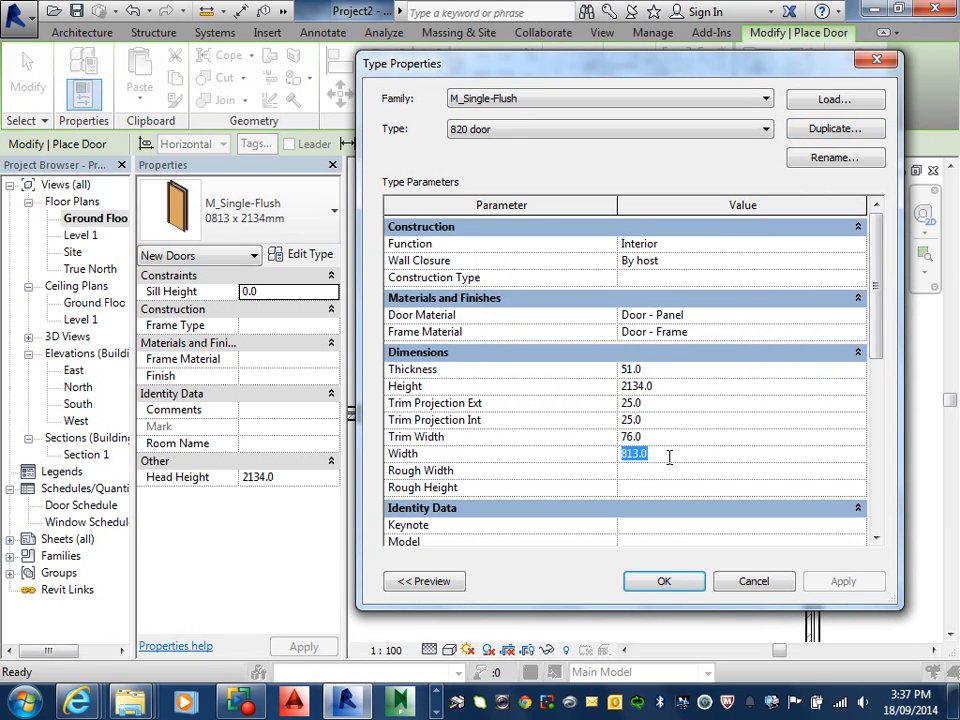
pyautogui.write('820')
pyautogui.click(665, 386)
pyautogui.click(665, 584)
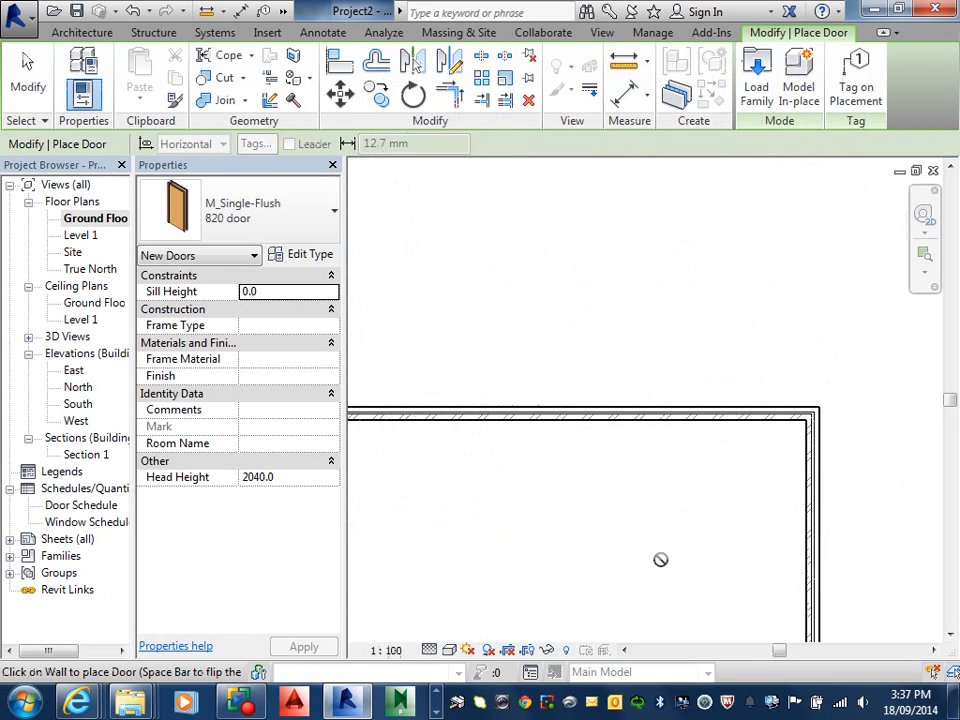
# - Place an 820 door in the plan's lower-left horizontal wall, 900 from the inner corner where the outline steps down
pyautogui.scroll(-2, 660, 559)
pyautogui.scroll(3, 690, 482)
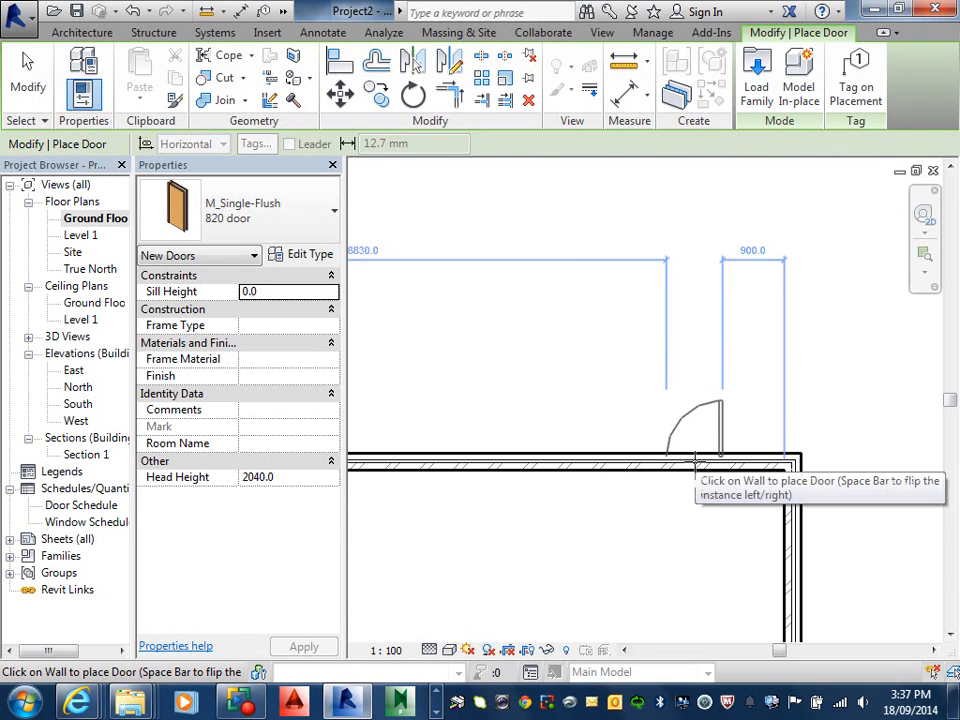
pyautogui.click(697, 460)
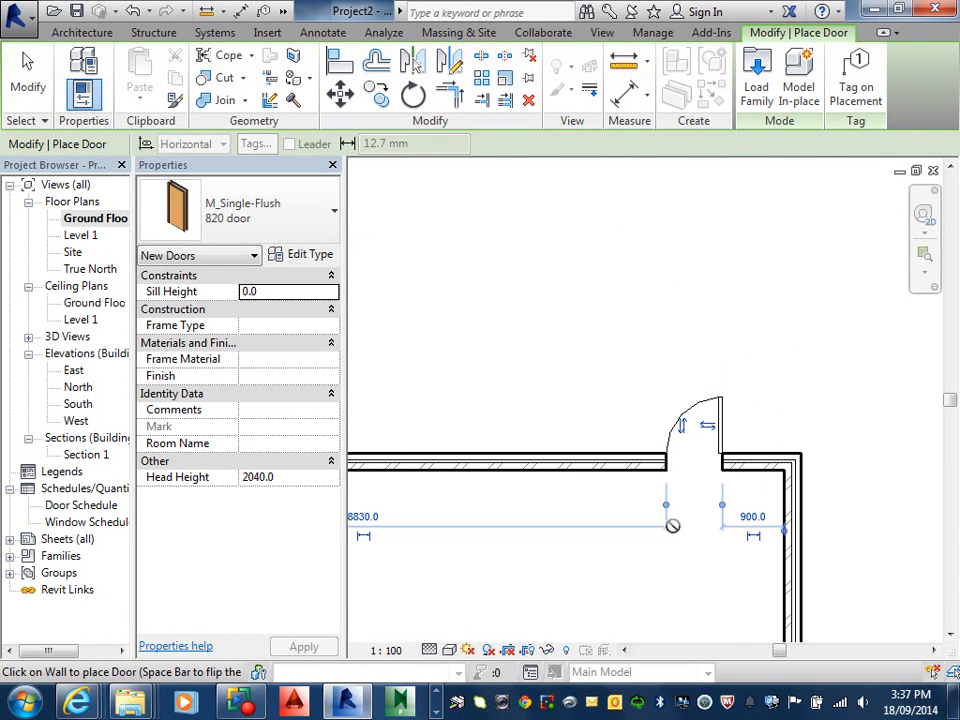
# - Try flipping the new door's hinge side and its opening direction through the wall
pyautogui.click(709, 424)
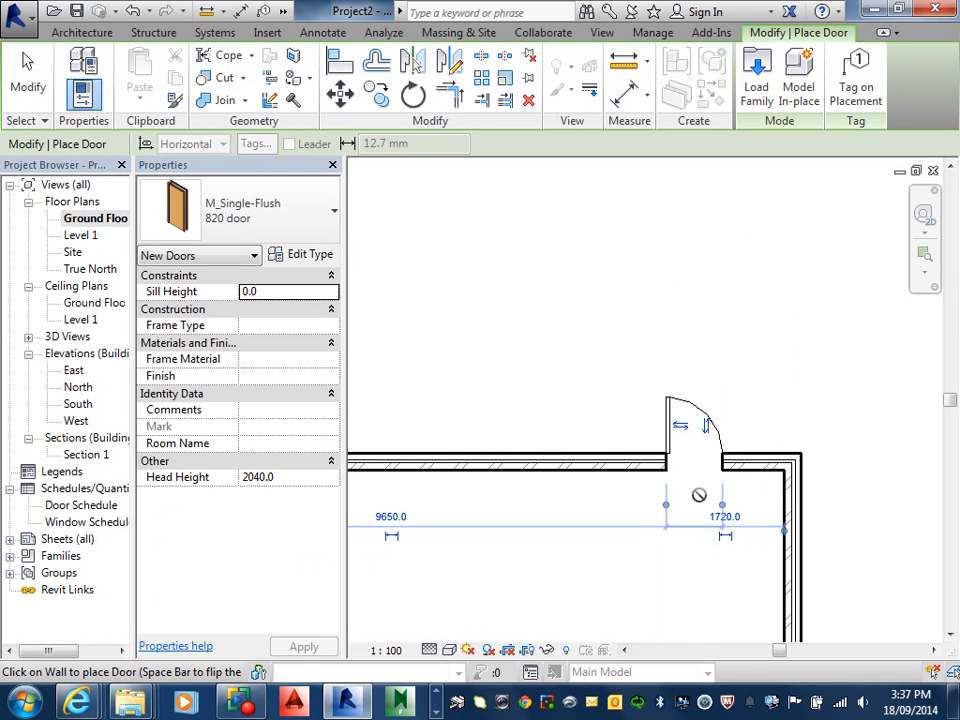
pyautogui.click(705, 424)
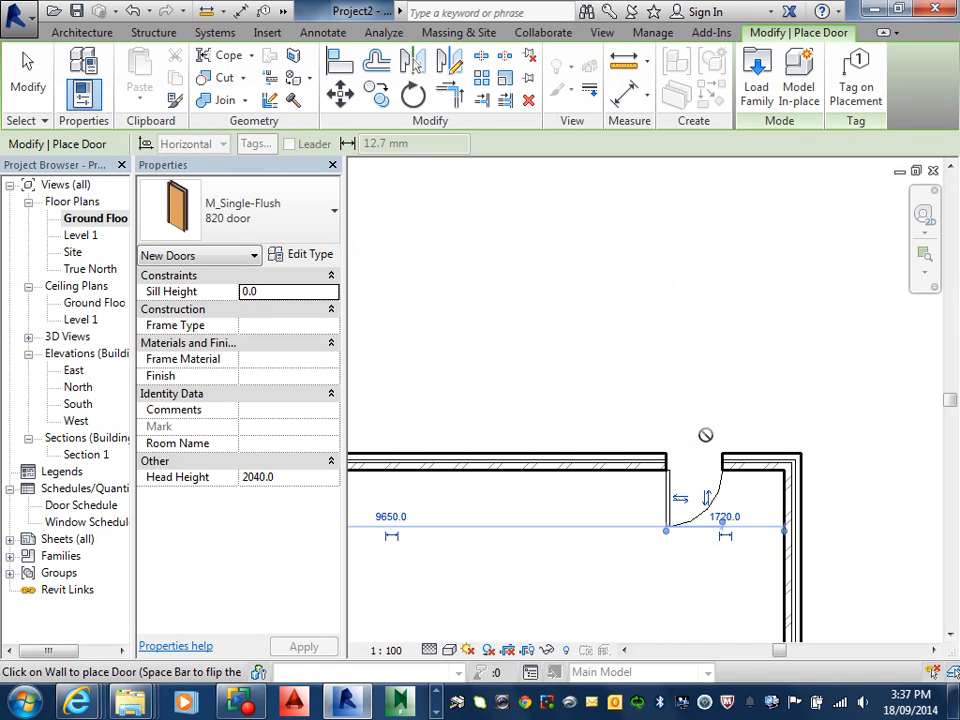
pyautogui.click(705, 496)
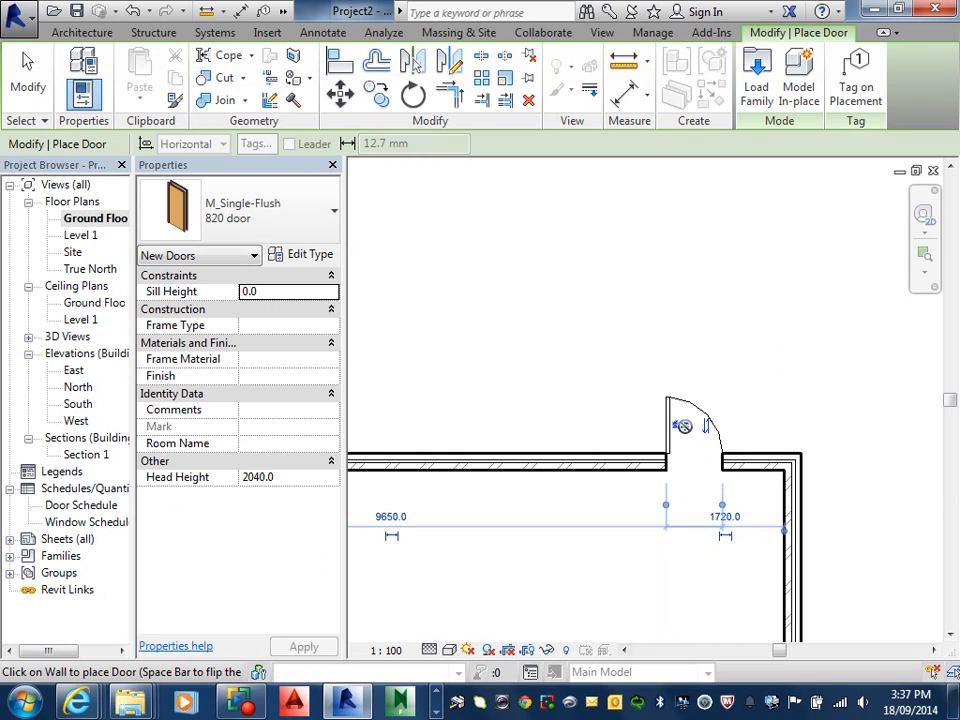
# - Place two more 820 doors: one in the same wall 2400 from its left end, one in the opposite wall about 1000 from the inner corner
pyautogui.moveTo(591, 465); pyautogui.dragTo(818, 455, button='middle')
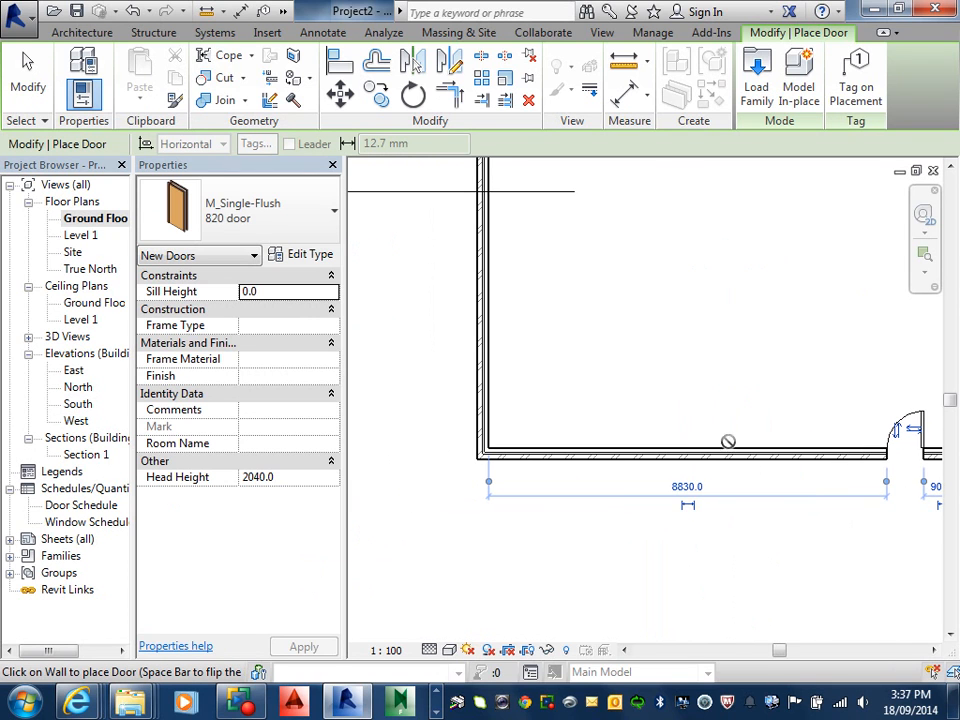
pyautogui.click(615, 448)
pyautogui.scroll(-1, 650, 362)
pyautogui.scroll(-2, 650, 362)
pyautogui.moveTo(568, 345); pyautogui.dragTo(558, 440, button='middle')
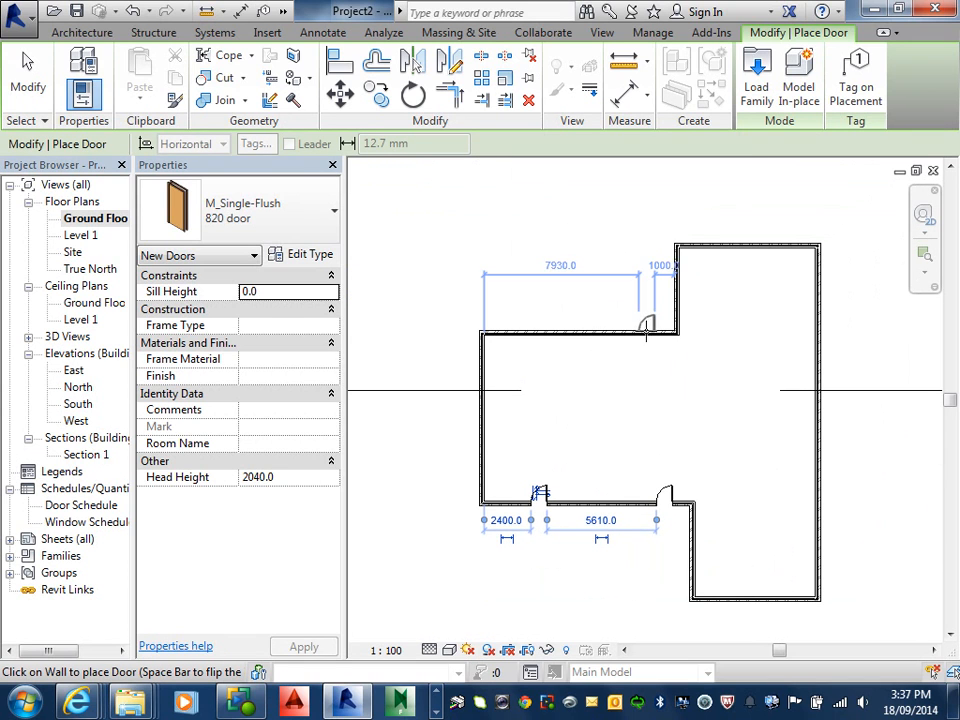
pyautogui.click(647, 340)
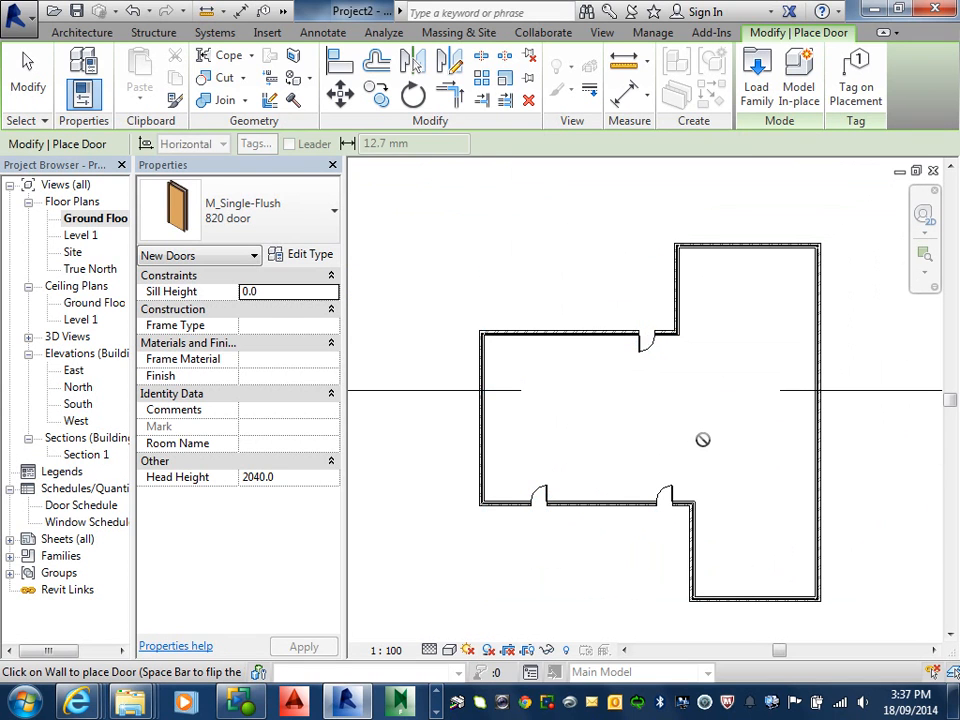
pyautogui.moveTo(587, 457); pyautogui.dragTo(581, 395, button='middle')
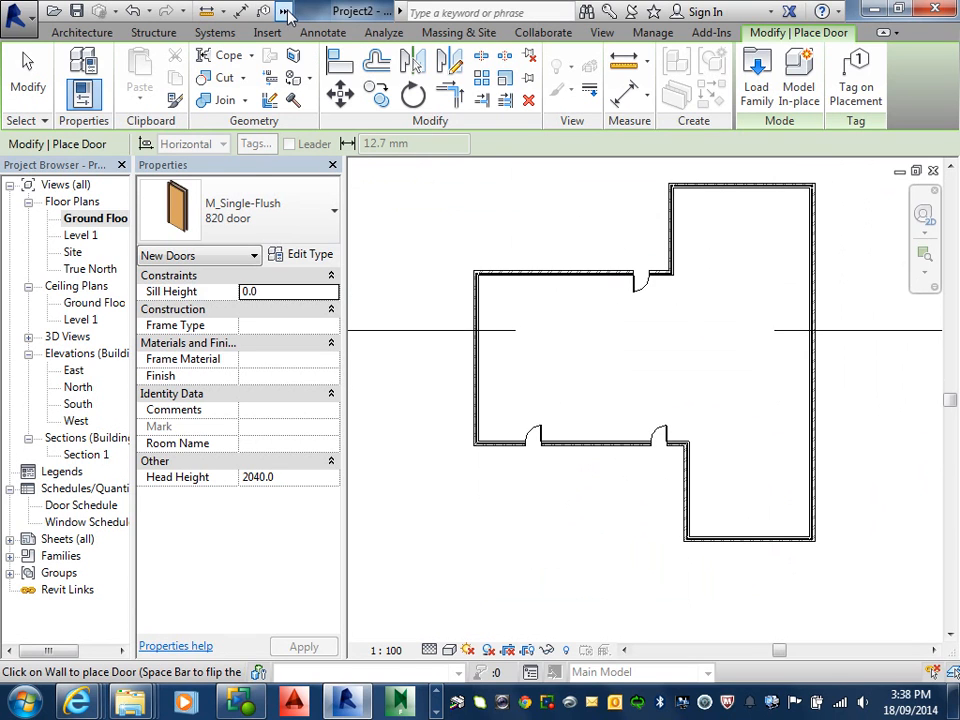
# - In the {3D} view, set the front wall door nearest the inner corner to 2000 from that corner
pyautogui.click(30, 341)
pyautogui.doubleClick(73, 353)
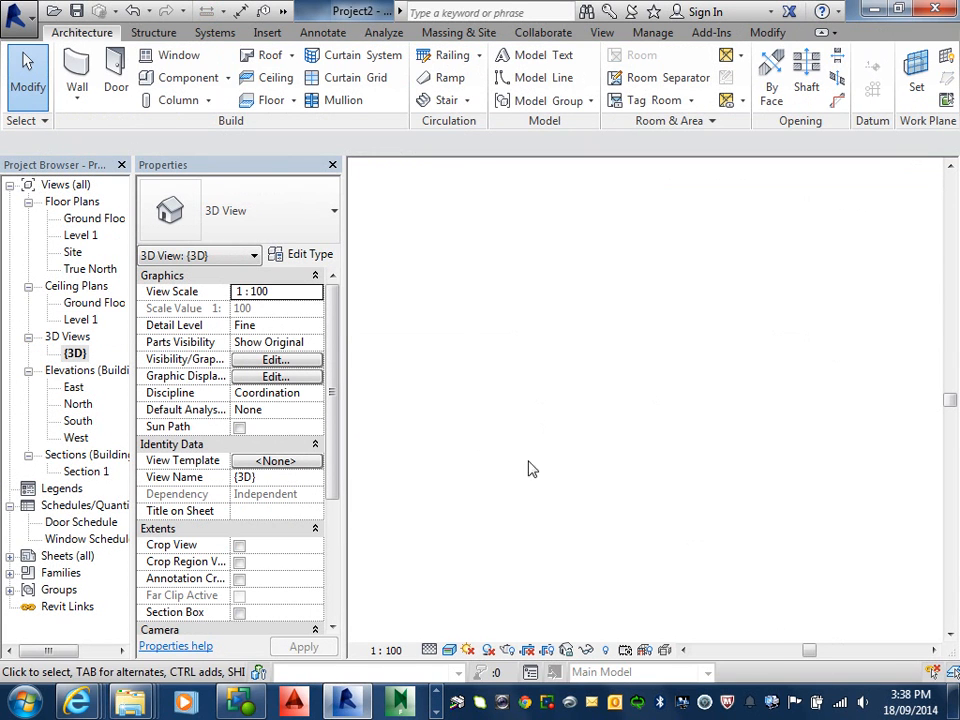
pyautogui.keyDown('shift'); pyautogui.moveTo(645, 448); pyautogui.dragTo(701, 418, button='middle'); pyautogui.keyUp('shift')
pyautogui.scroll(5, 660, 430)
pyautogui.scroll(3, 660, 425)
pyautogui.click(666, 396)
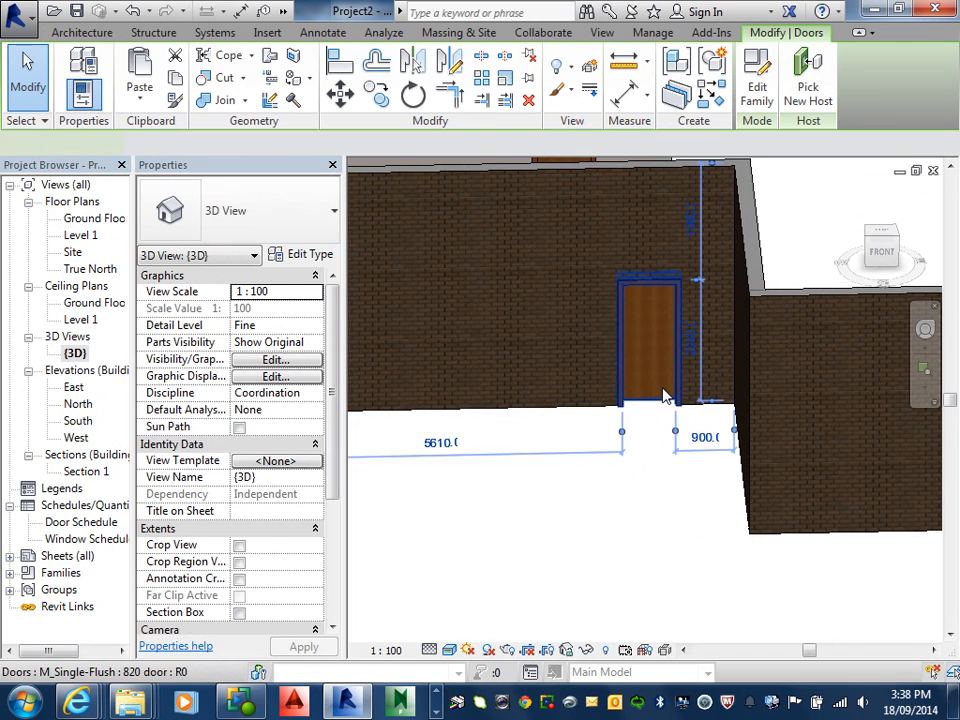
pyautogui.click(705, 437)
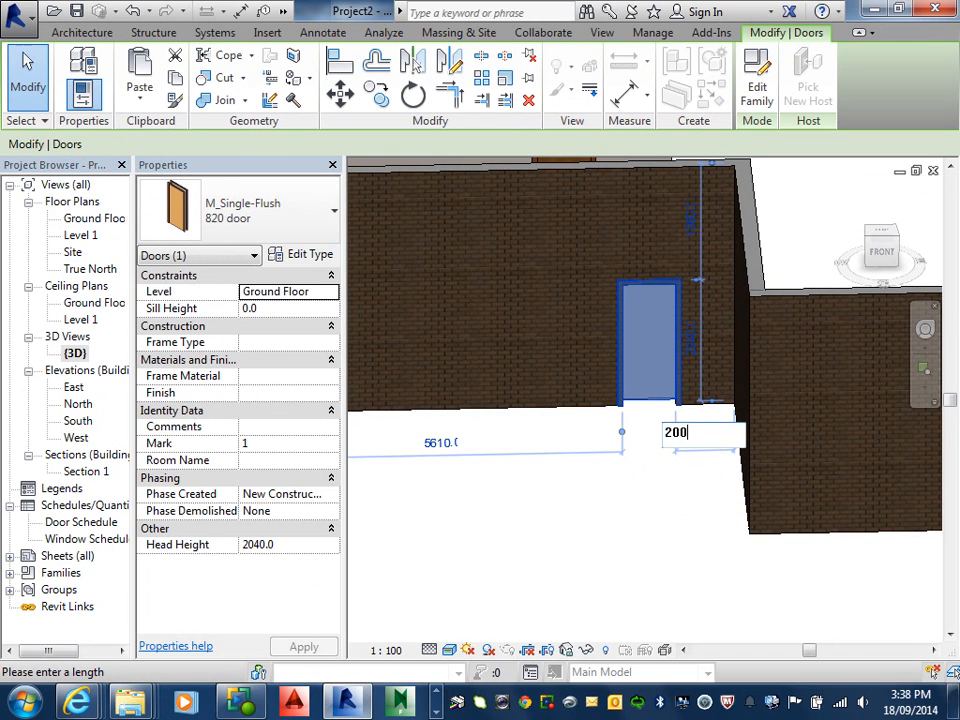
pyautogui.write('2000')
pyautogui.press('Return')
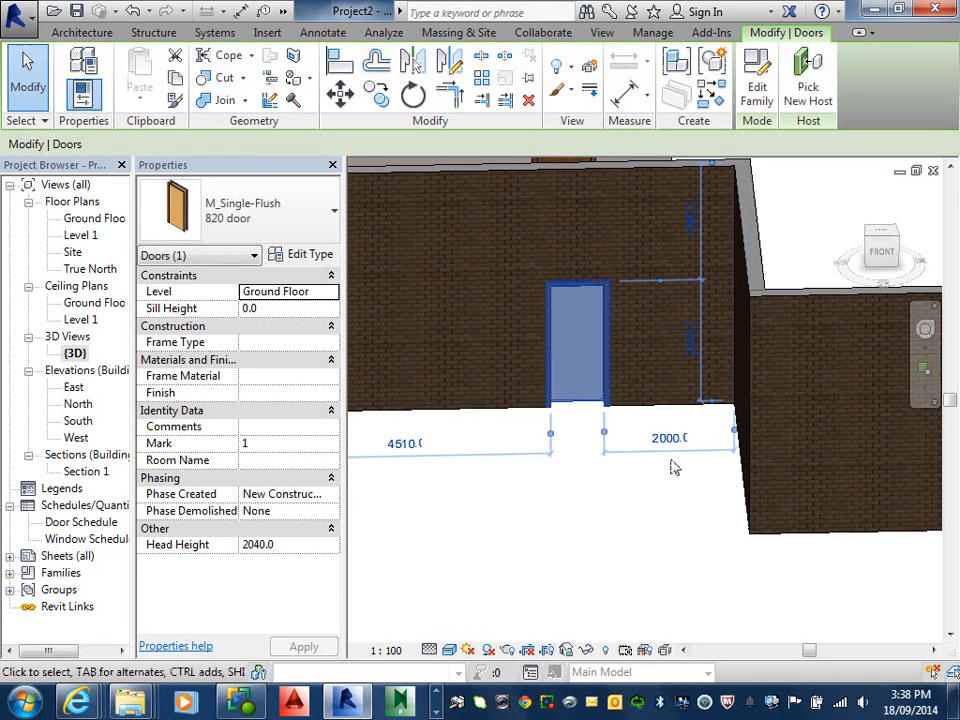
# - Return to the Ground Floor plan and check the moved door's position in the lower-left horizontal wall
pyautogui.doubleClick(111, 224)
pyautogui.click(637, 437)
pyautogui.scroll(6, 757, 535)
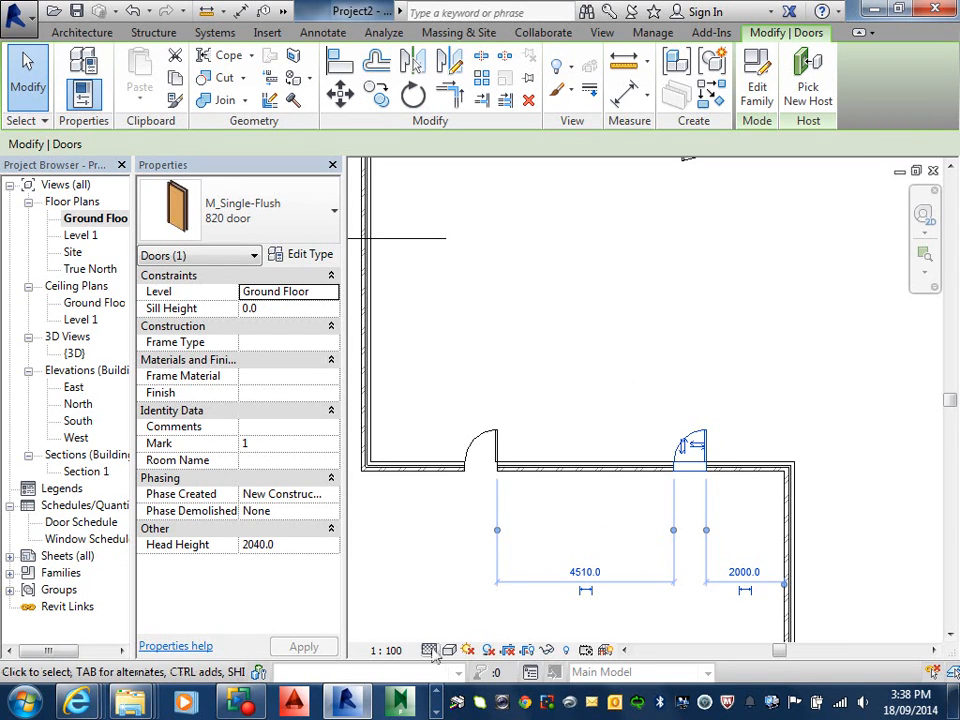
pyautogui.click(386, 650)
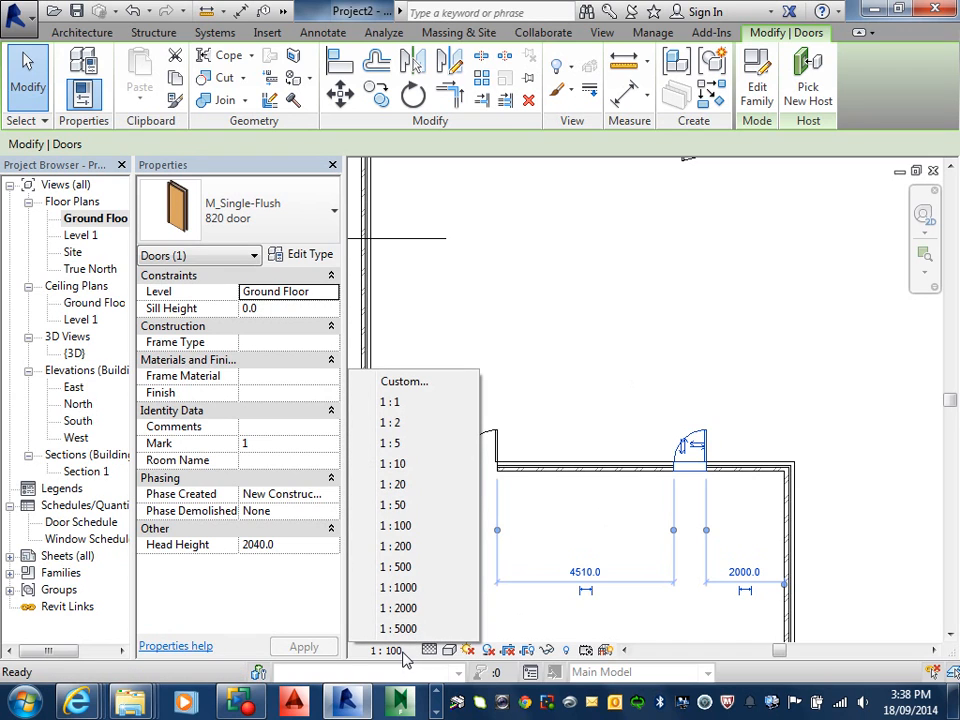
pyautogui.click(567, 606)
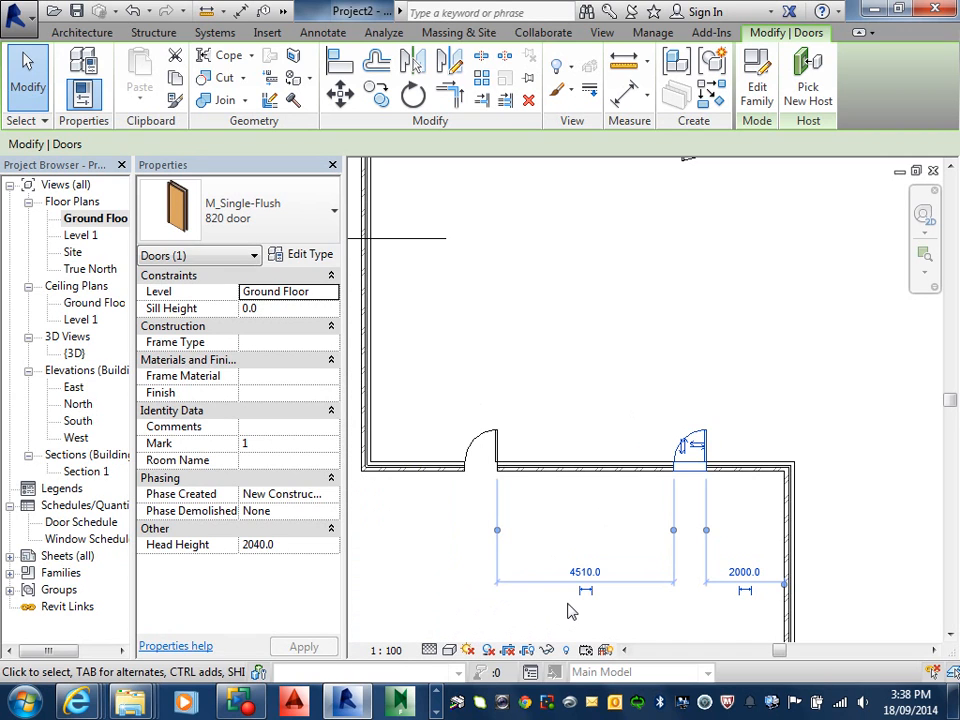
pyautogui.click(450, 651)
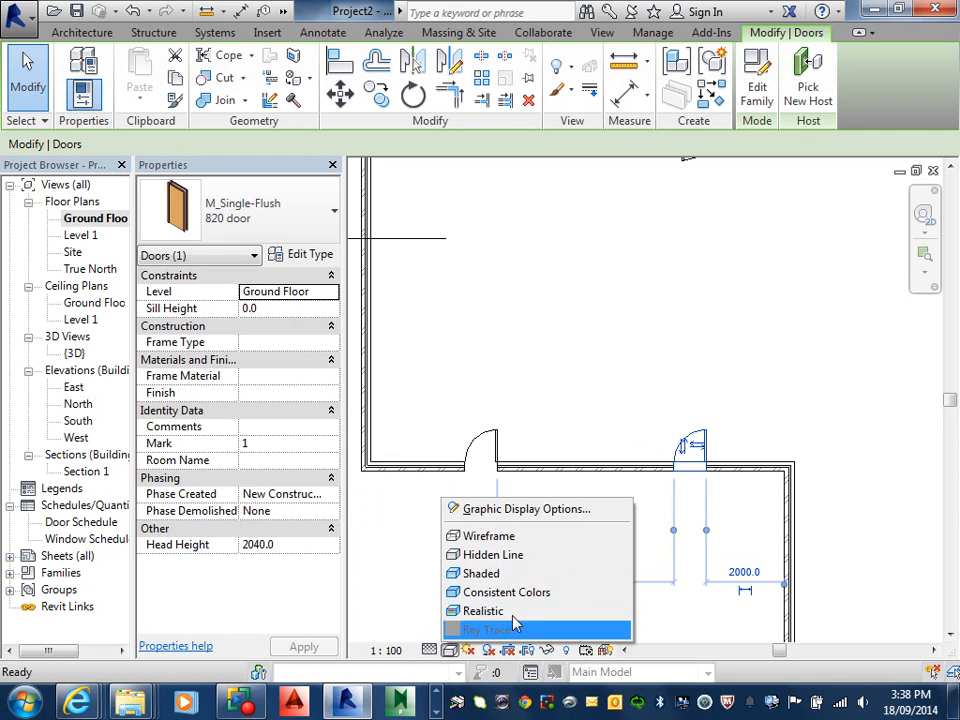
pyautogui.click(584, 559)
pyautogui.click(592, 574)
# - Set up structural wall placement on the Ground Floor with the Stud timber - 90 wall type
pyautogui.scroll(-6, 560, 470)
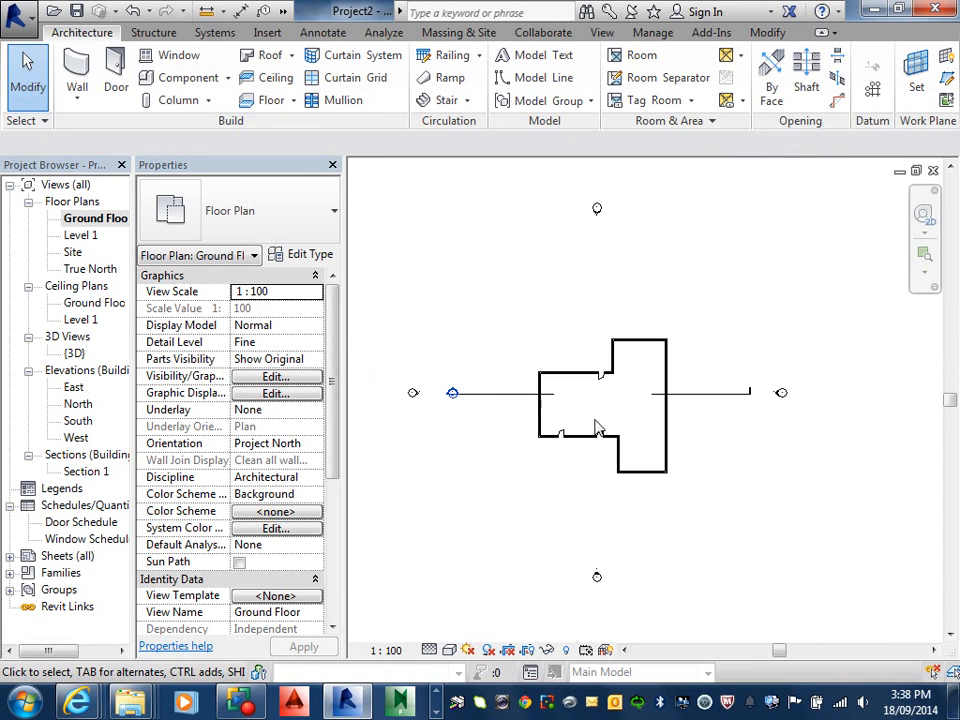
pyautogui.scroll(4, 535, 376)
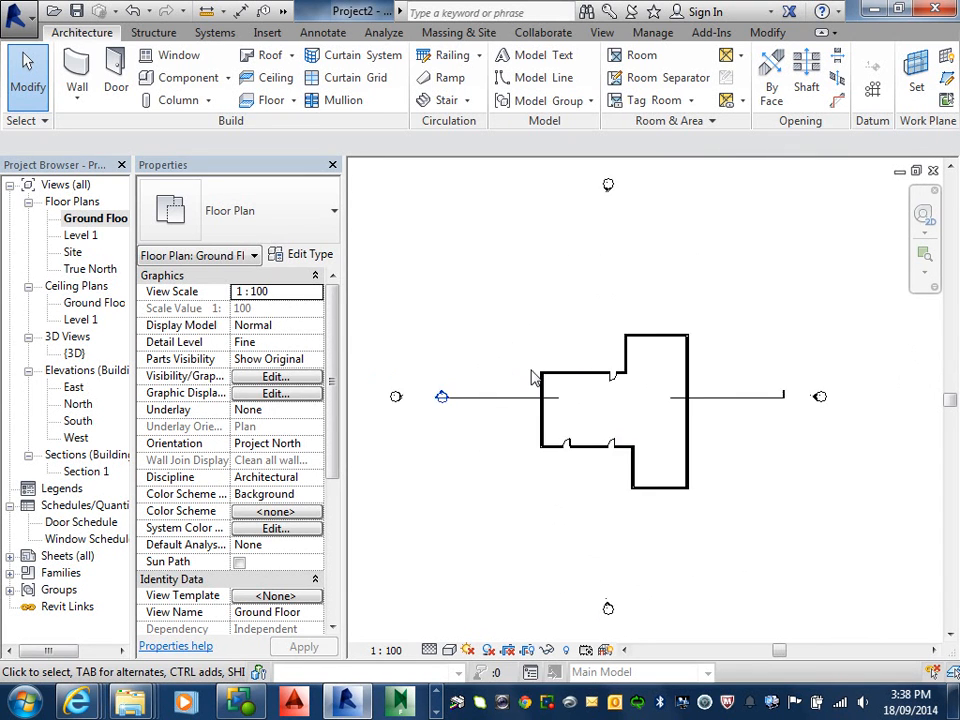
pyautogui.click(80, 99)
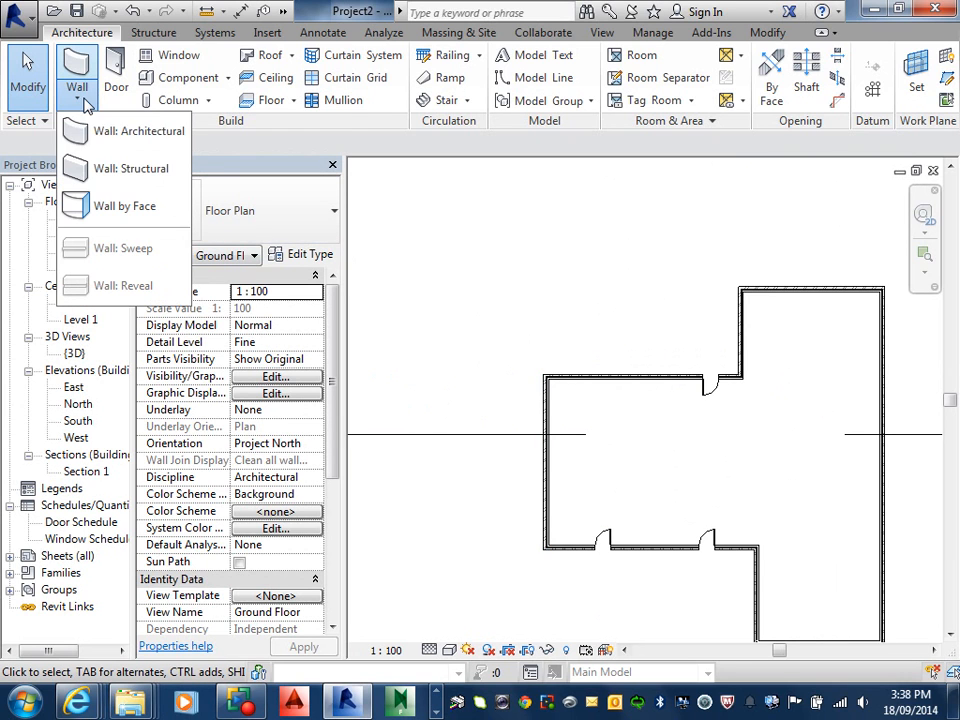
pyautogui.click(90, 170)
pyautogui.click(298, 235)
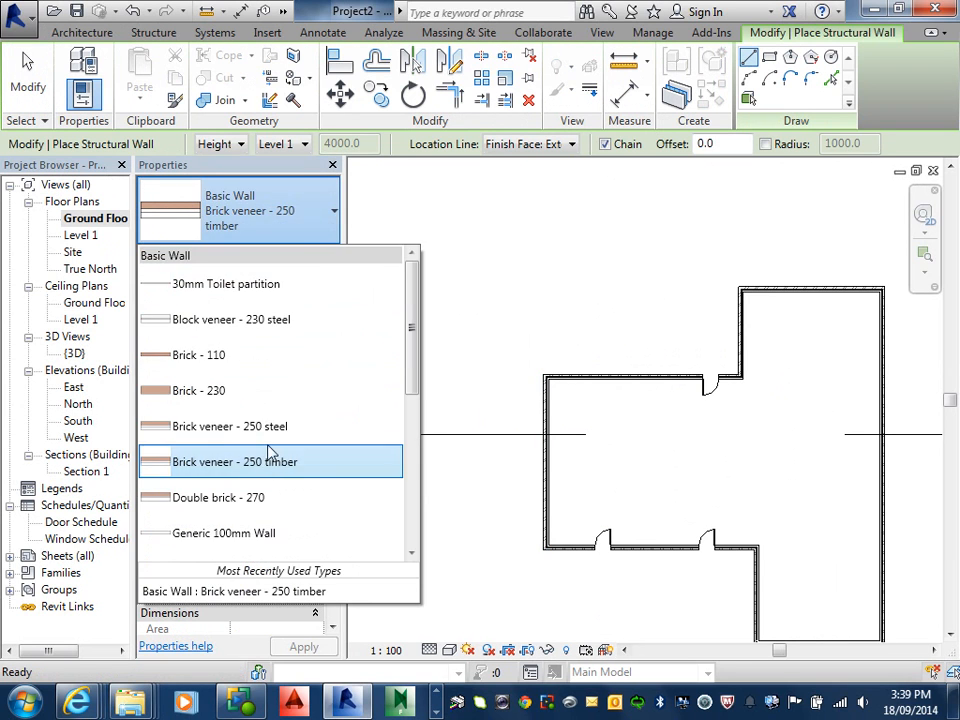
pyautogui.scroll(-1, 280, 480)
pyautogui.scroll(-1, 278, 500)
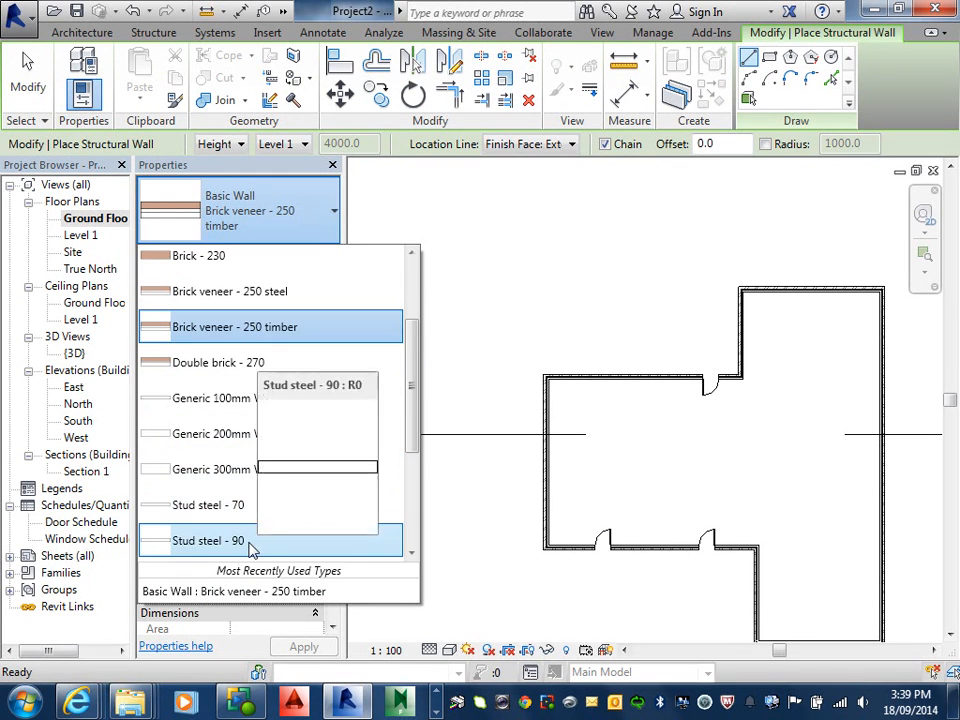
pyautogui.scroll(-3, 252, 521)
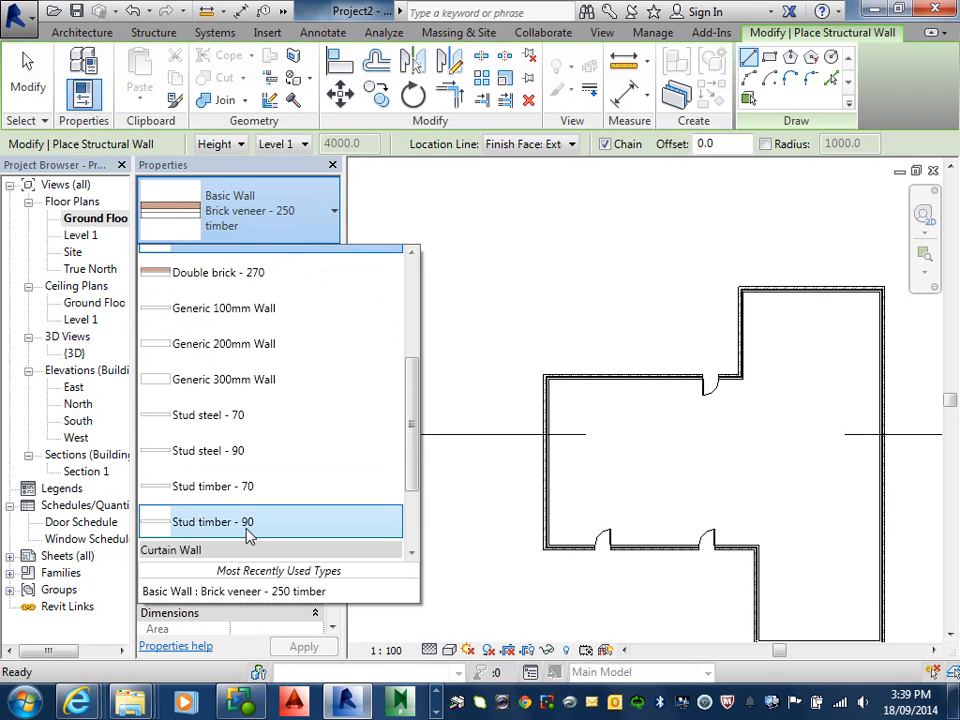
pyautogui.click(250, 533)
# - Draw a vertical stud partition from the wall segment between the two front doors to the opposite wall, about 5650 from the left exterior wall
pyautogui.scroll(2, 797, 435)
pyautogui.moveTo(797, 435); pyautogui.dragTo(736, 356, button='middle')
pyautogui.scroll(1, 589, 458)
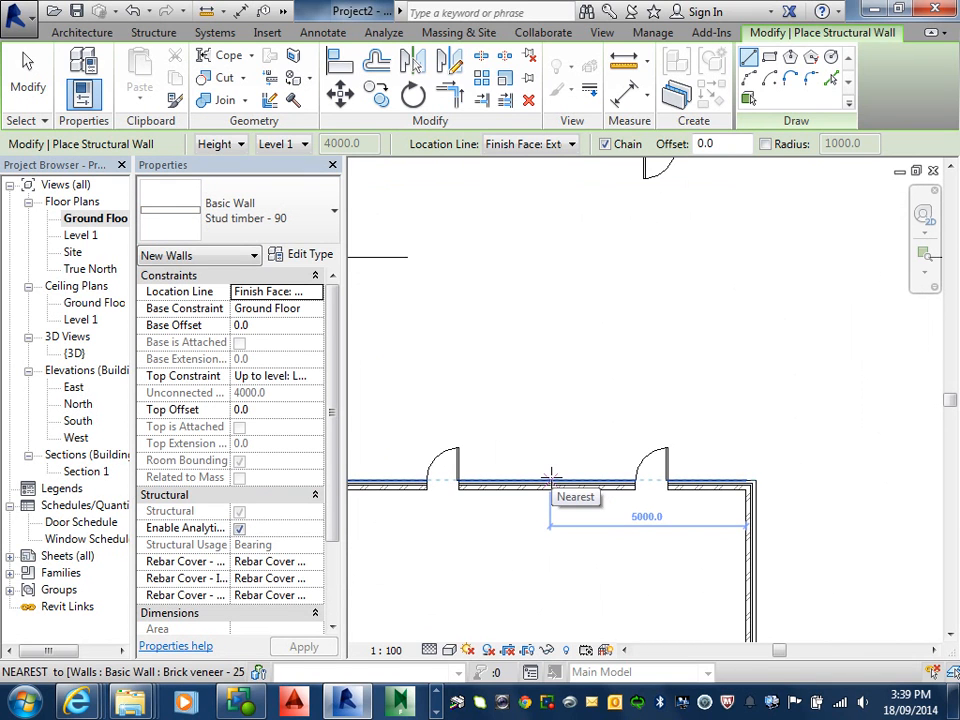
pyautogui.click(515, 490)
pyautogui.moveTo(520, 350); pyautogui.dragTo(657, 545, button='middle')
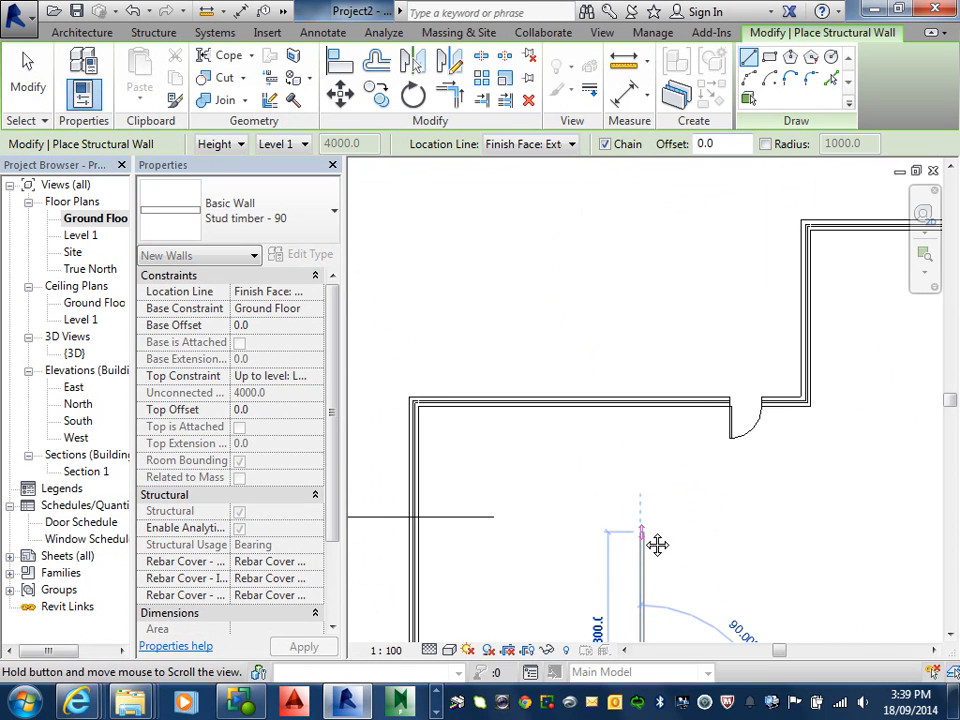
pyautogui.click(645, 404)
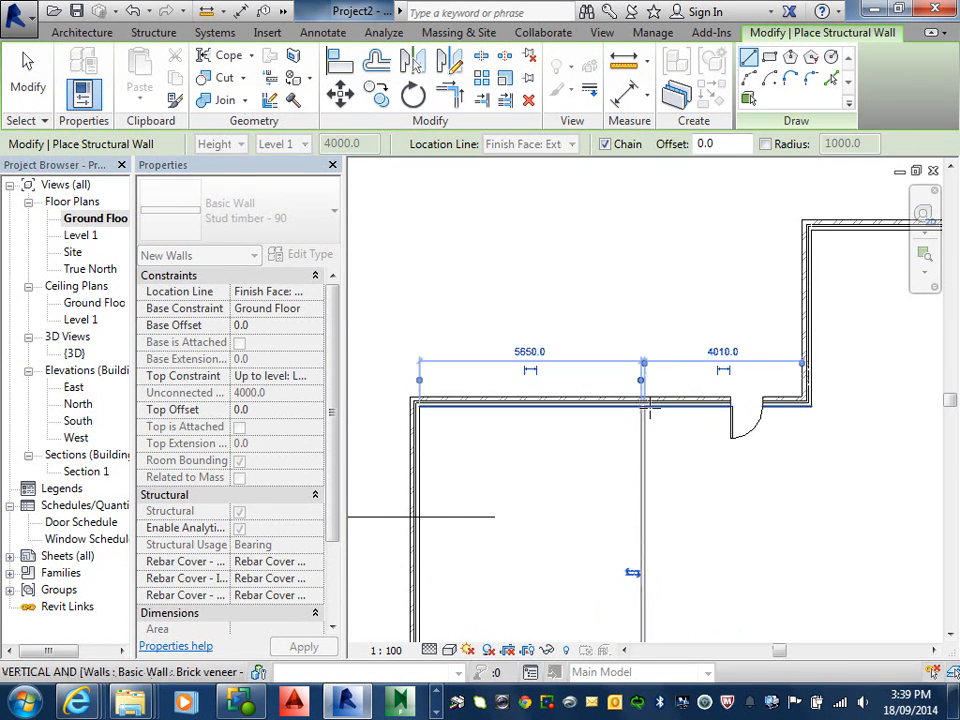
pyautogui.press('Escape')
# - Draw a horizontal stud partition from the left exterior wall to the vertical partition, splitting the left area into two rooms
pyautogui.moveTo(556, 473); pyautogui.dragTo(698, 415, button='middle')
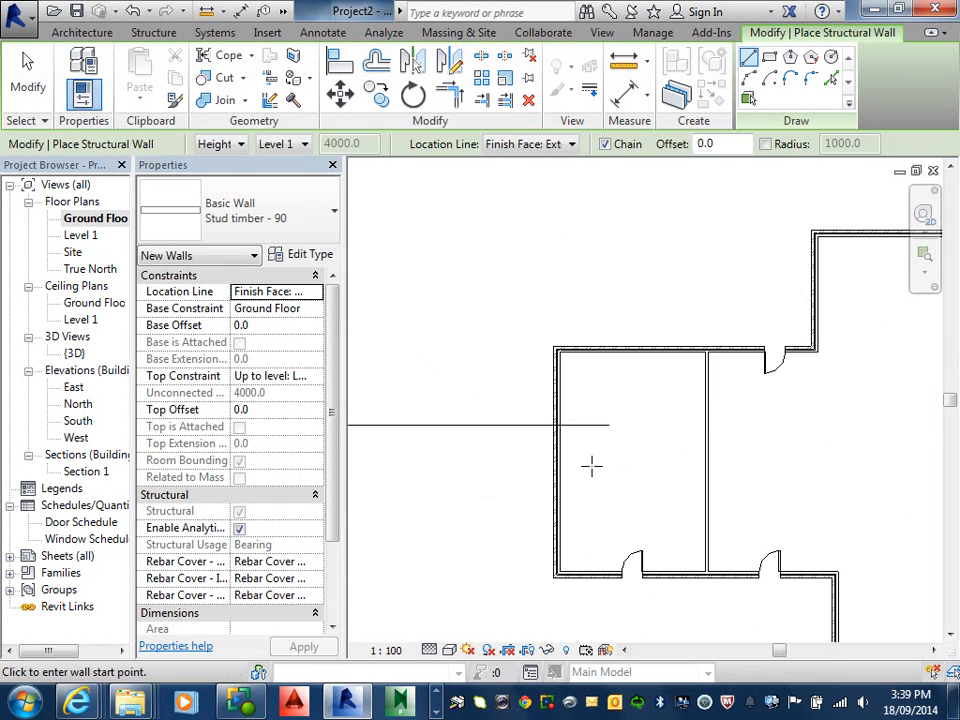
pyautogui.click(560, 456)
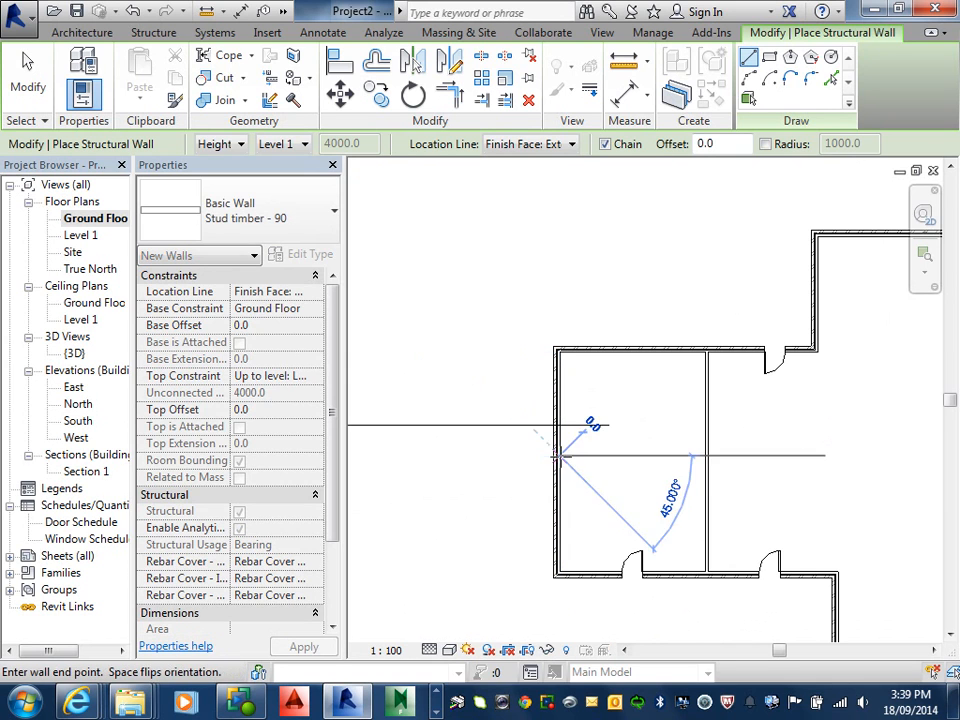
pyautogui.click(707, 456)
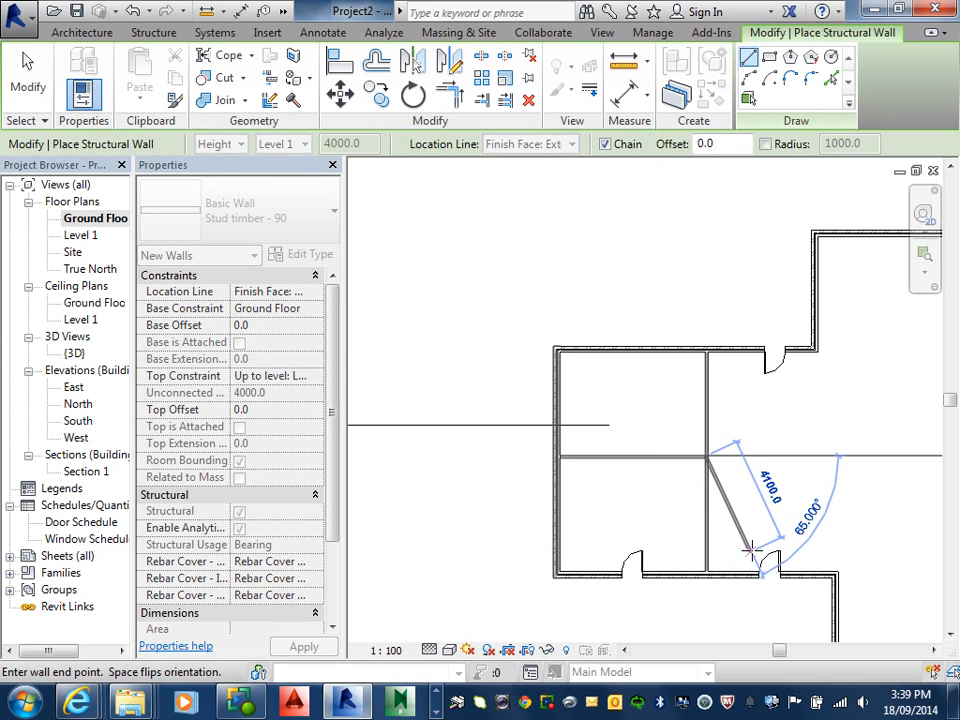
pyautogui.press('Escape')
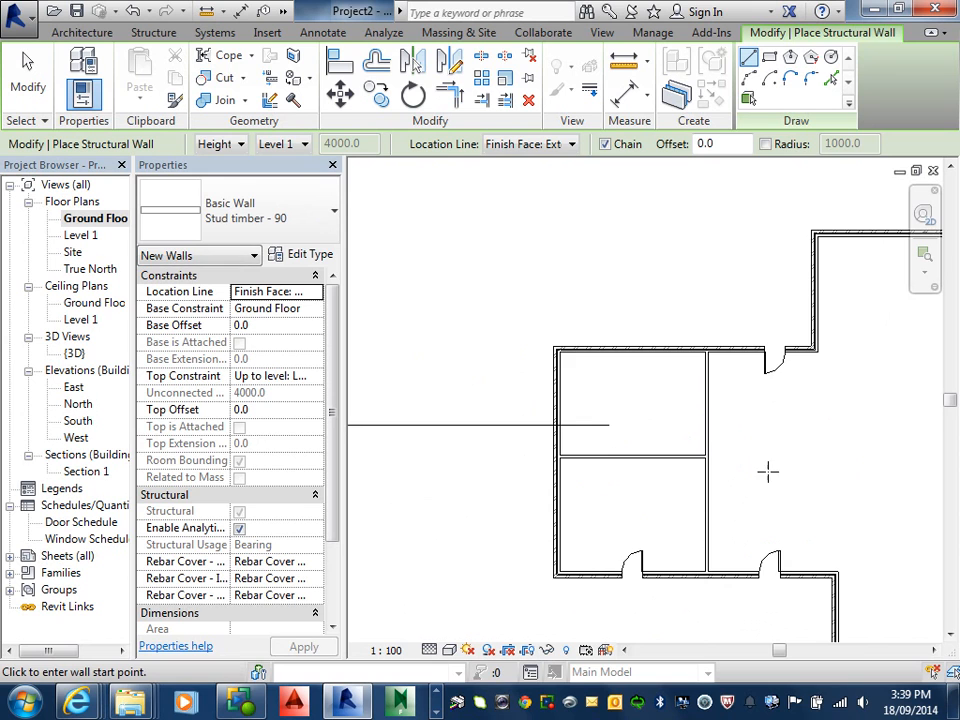
# - Draw an L-shaped stud partition from the front wall between its right-hand door and the inner corner, up and across to the right exterior wall
pyautogui.scroll(-2, 772, 483)
pyautogui.moveTo(772, 481); pyautogui.dragTo(645, 433, button='middle')
pyautogui.scroll(2, 754, 525)
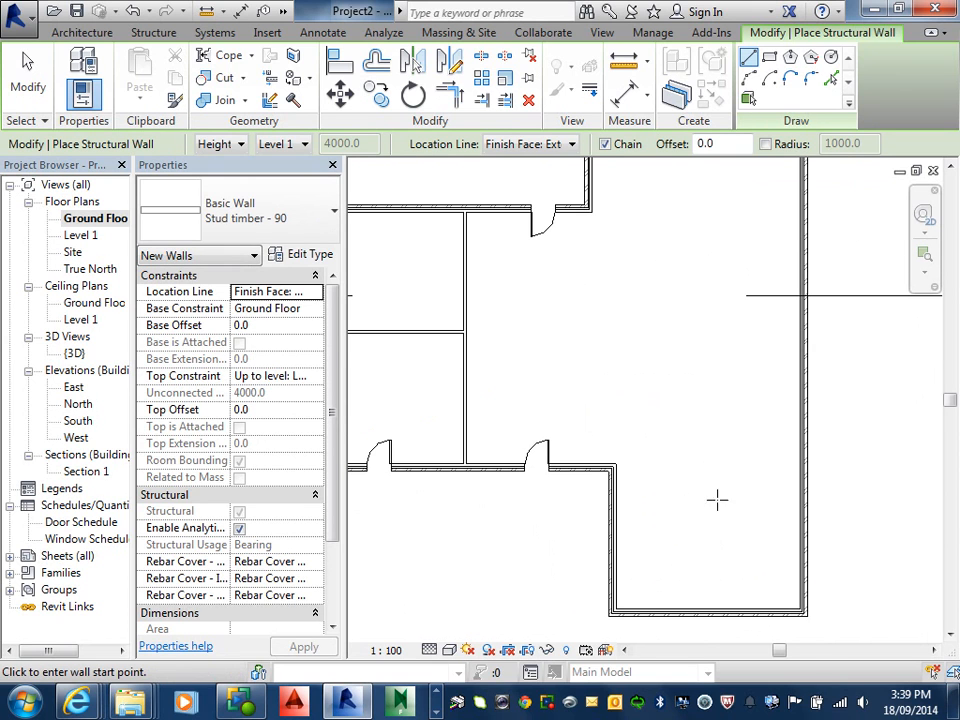
pyautogui.scroll(2, 621, 480)
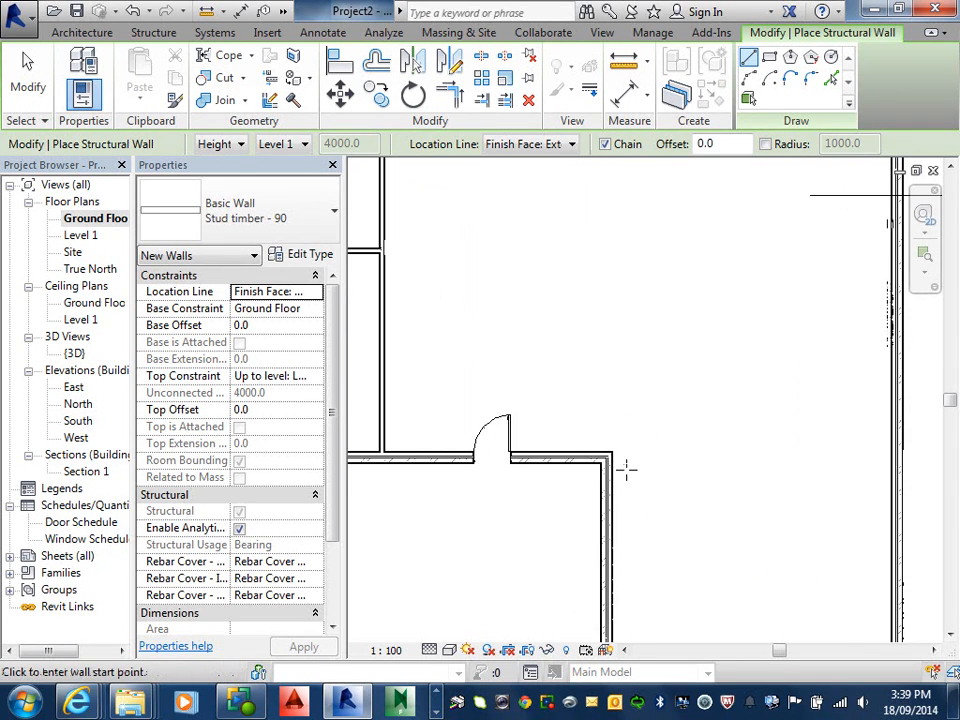
pyautogui.click(564, 450)
pyautogui.click(566, 254)
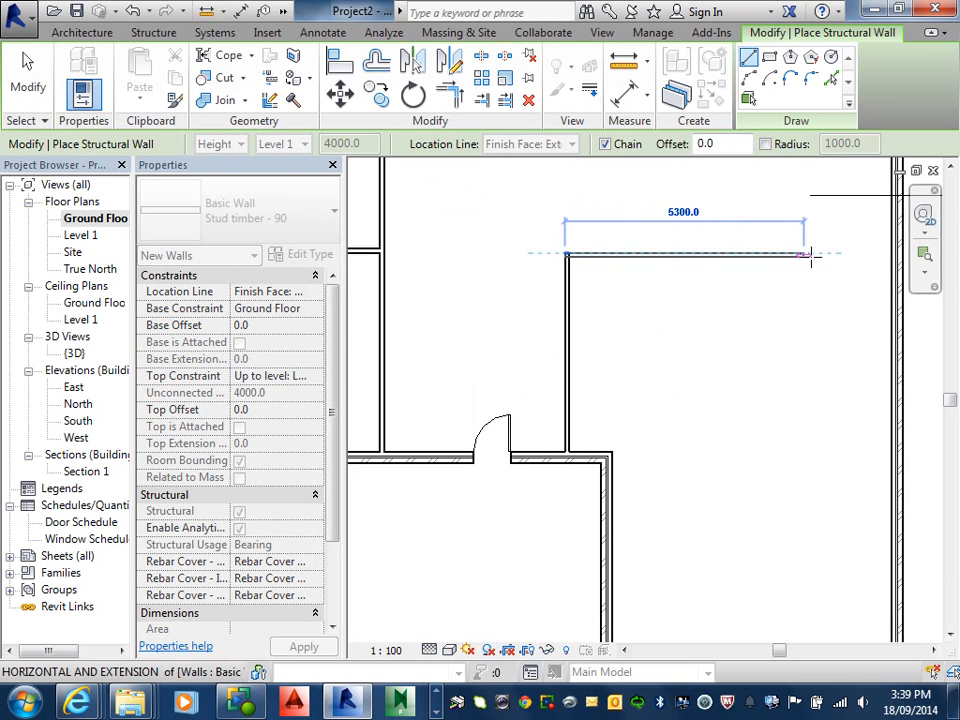
pyautogui.click(893, 255)
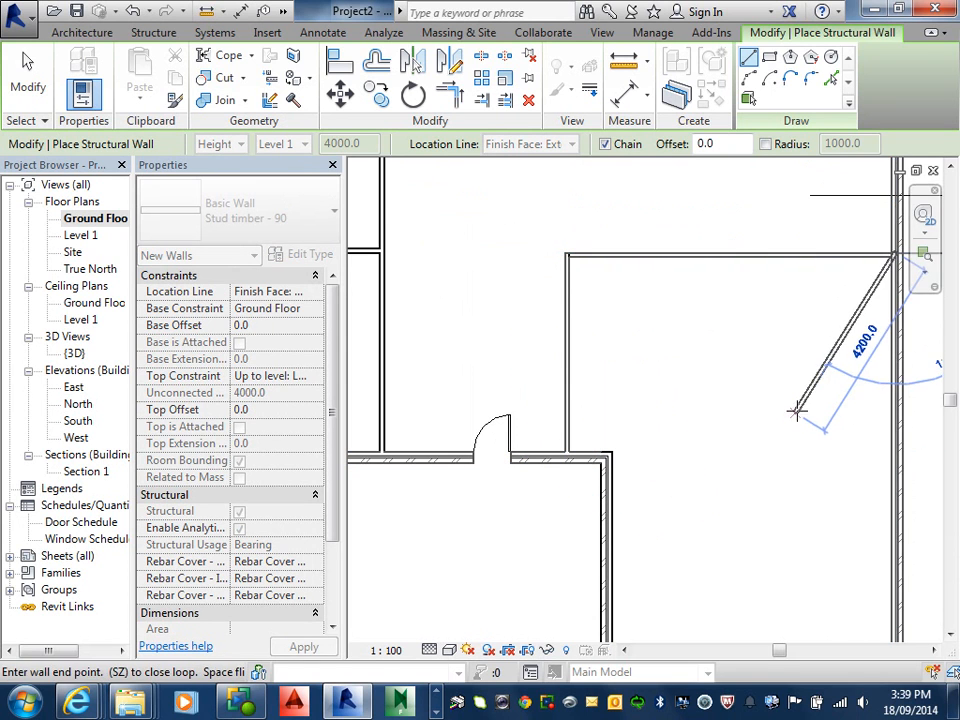
pyautogui.press('Escape')
pyautogui.scroll(-2, 845, 340)
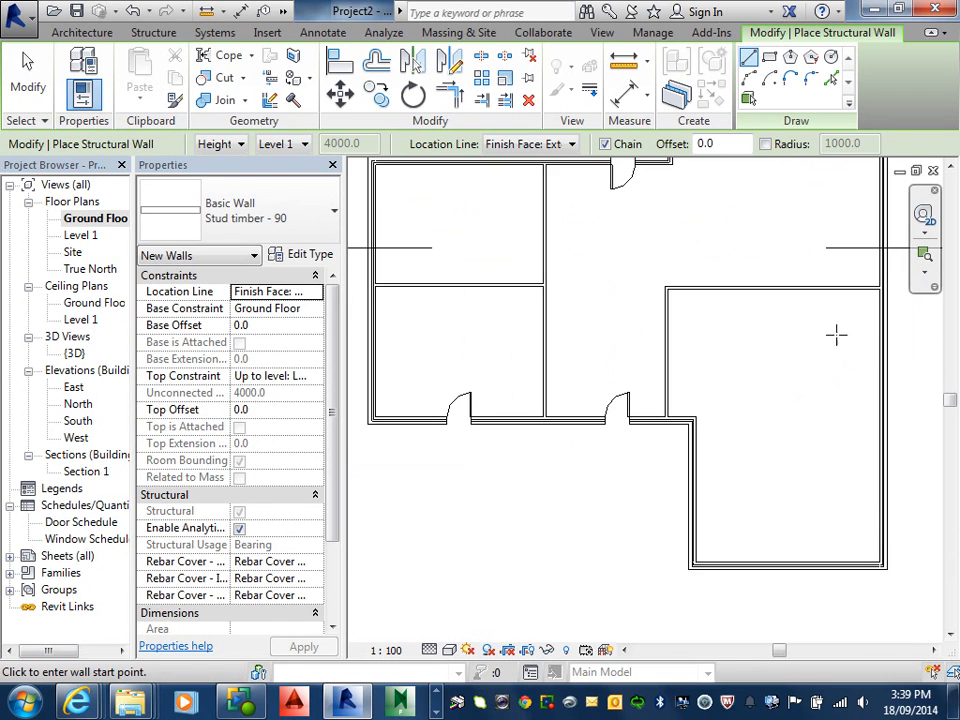
pyautogui.press('Escape')
# - Examine where the new partition joins the right exterior wall, the area around the front doors, and the overall floor layout
pyautogui.scroll(6, 857, 375)
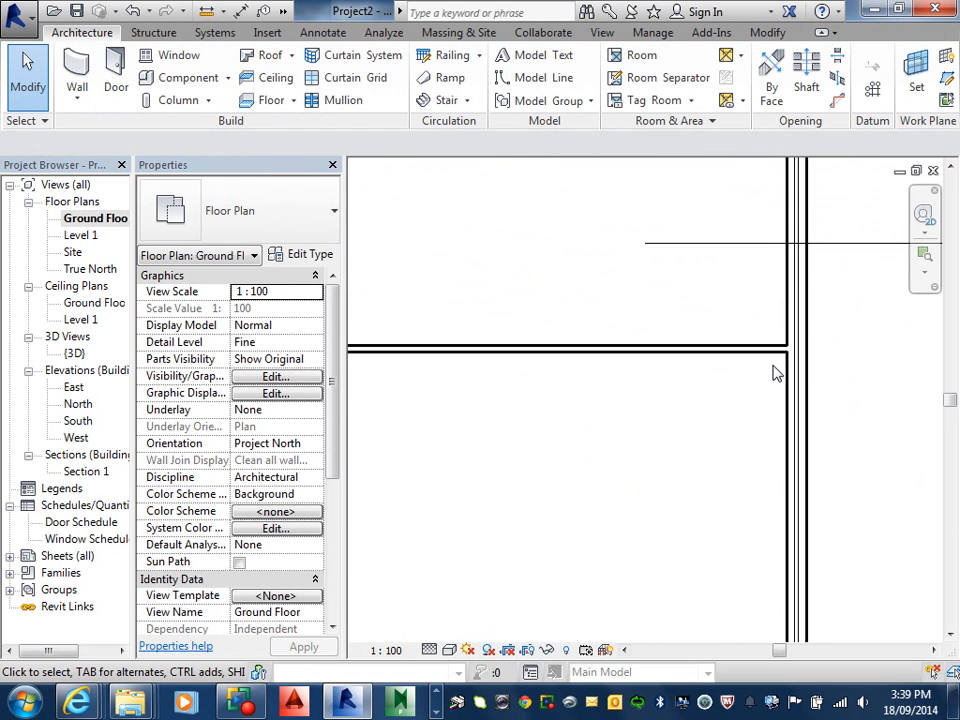
pyautogui.scroll(4, 775, 367)
pyautogui.scroll(-3, 772, 370)
pyautogui.scroll(-2, 695, 374)
pyautogui.scroll(-2, 585, 409)
pyautogui.scroll(3, 715, 505)
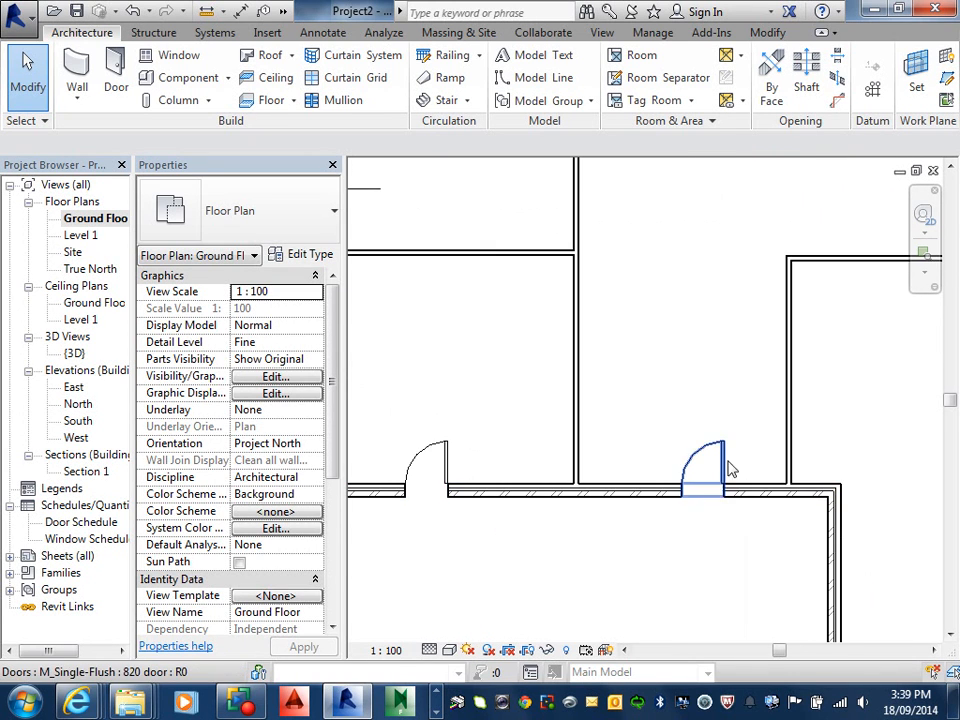
pyautogui.scroll(-6, 731, 470)
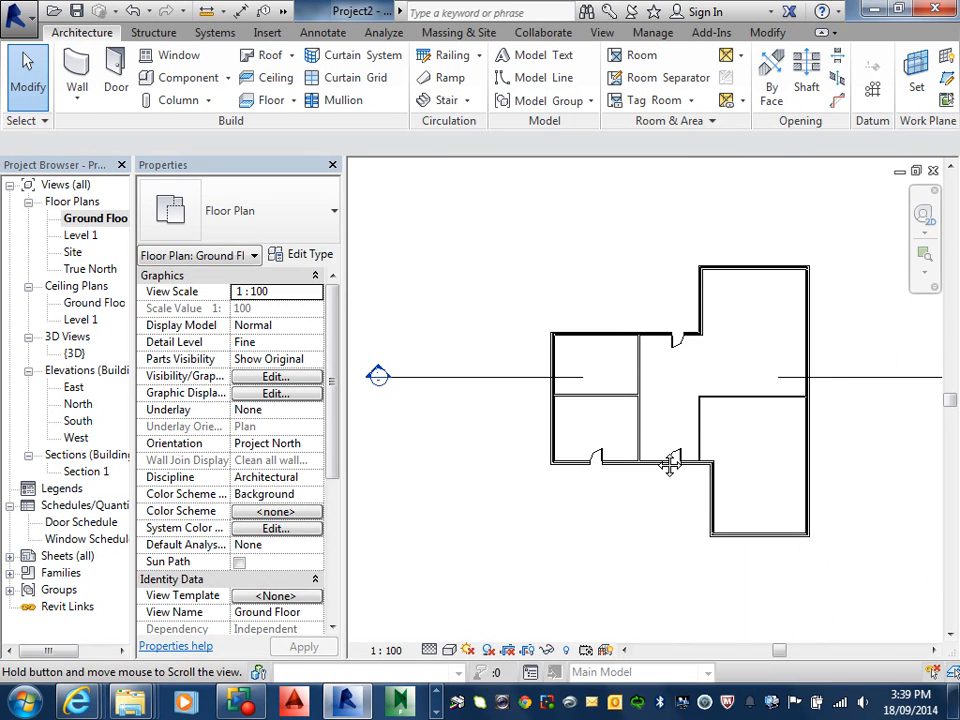
pyautogui.moveTo(669, 465); pyautogui.dragTo(653, 468, button='middle')
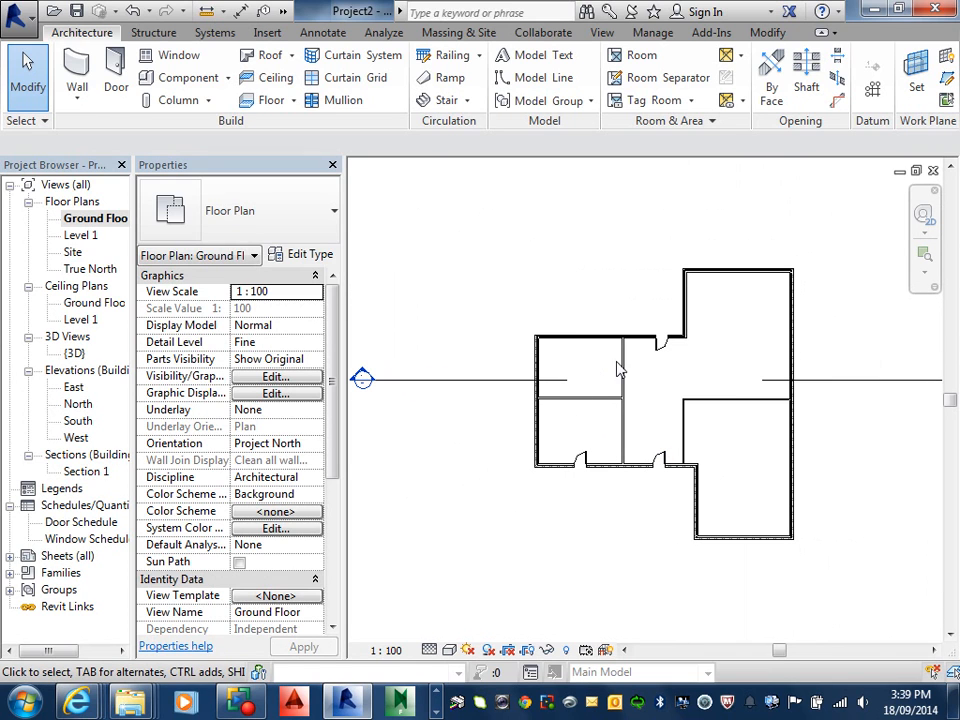
# - Set the clear distance between the left exterior wall and the vertical partition to 5000 by moving the exterior wall
pyautogui.click(538, 370)
pyautogui.scroll(5, 690, 371)
pyautogui.scroll(2, 571, 366)
pyautogui.moveTo(569, 361); pyautogui.dragTo(625, 408, button='middle')
pyautogui.scroll(-1, 622, 395)
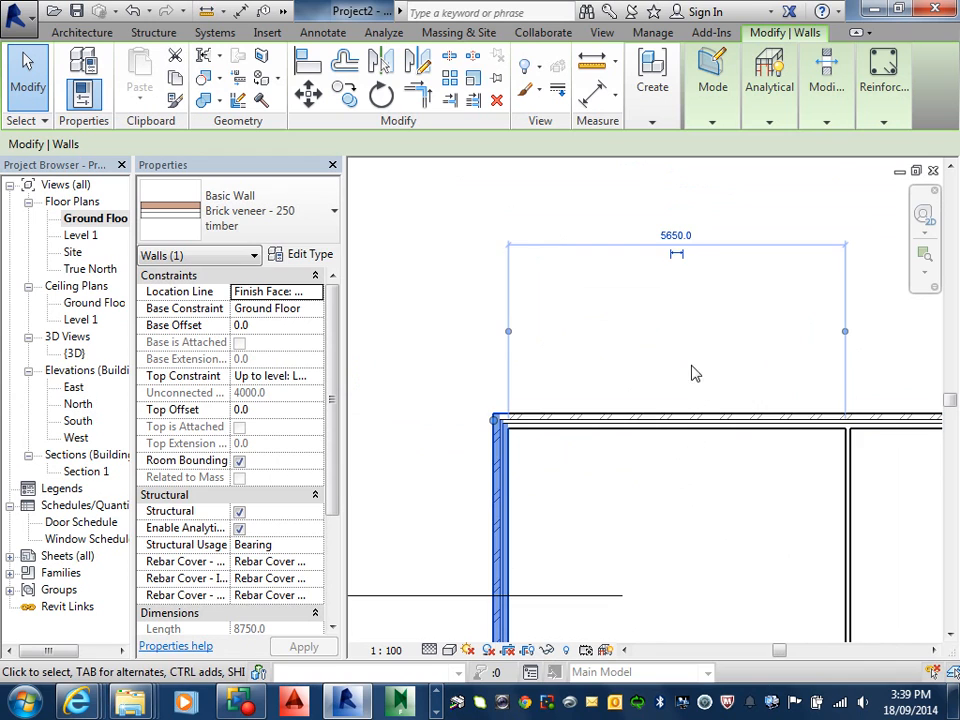
pyautogui.scroll(-2, 690, 373)
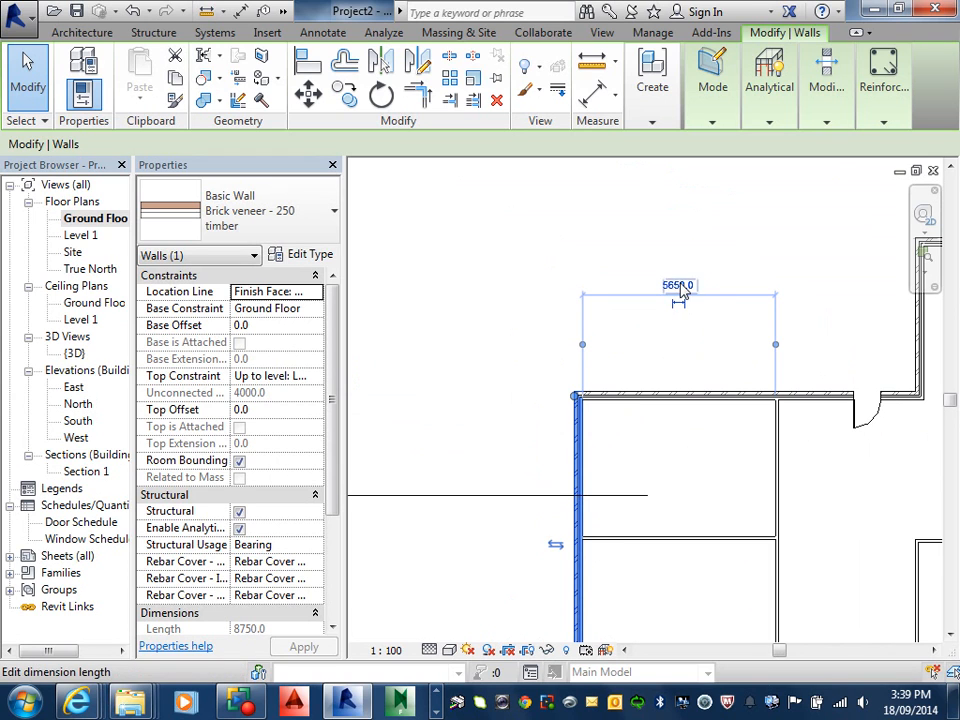
pyautogui.click(682, 302)
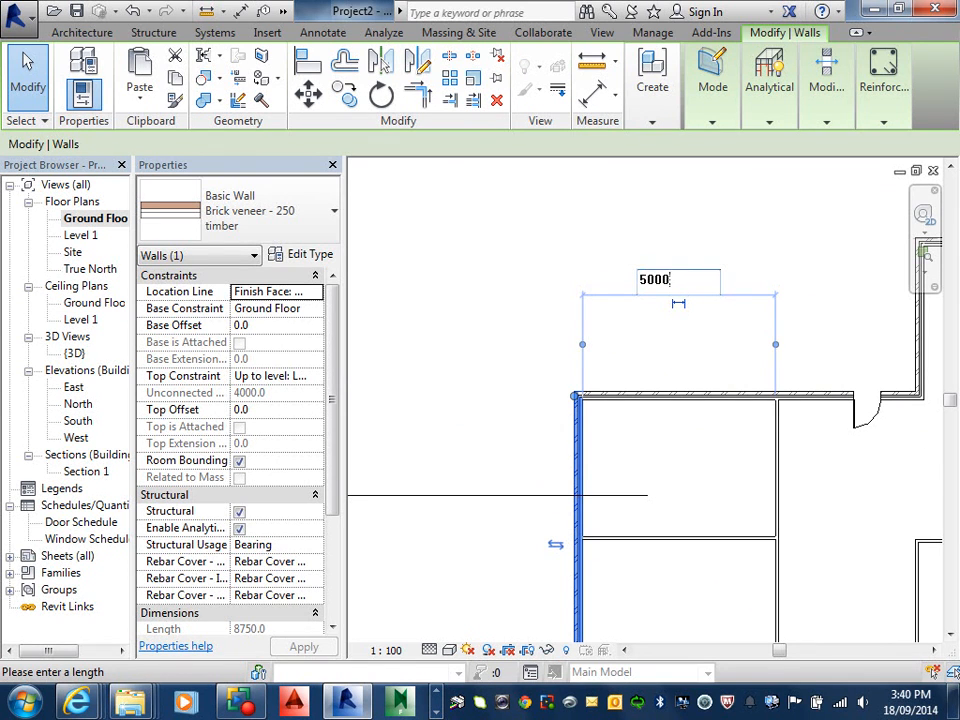
pyautogui.write('5000')
pyautogui.press('Return')
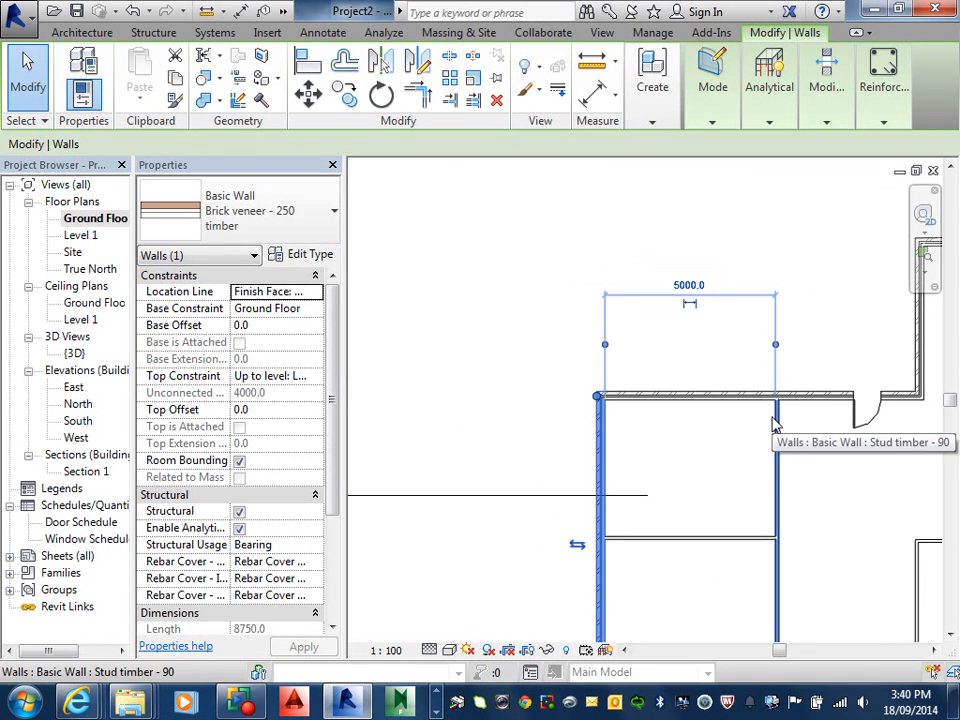
pyautogui.click(760, 432)
# - Check the left exterior wall's temporary dimension to the vertical partition
pyautogui.scroll(-1, 758, 433)
pyautogui.moveTo(779, 459); pyautogui.dragTo(626, 399, button='middle')
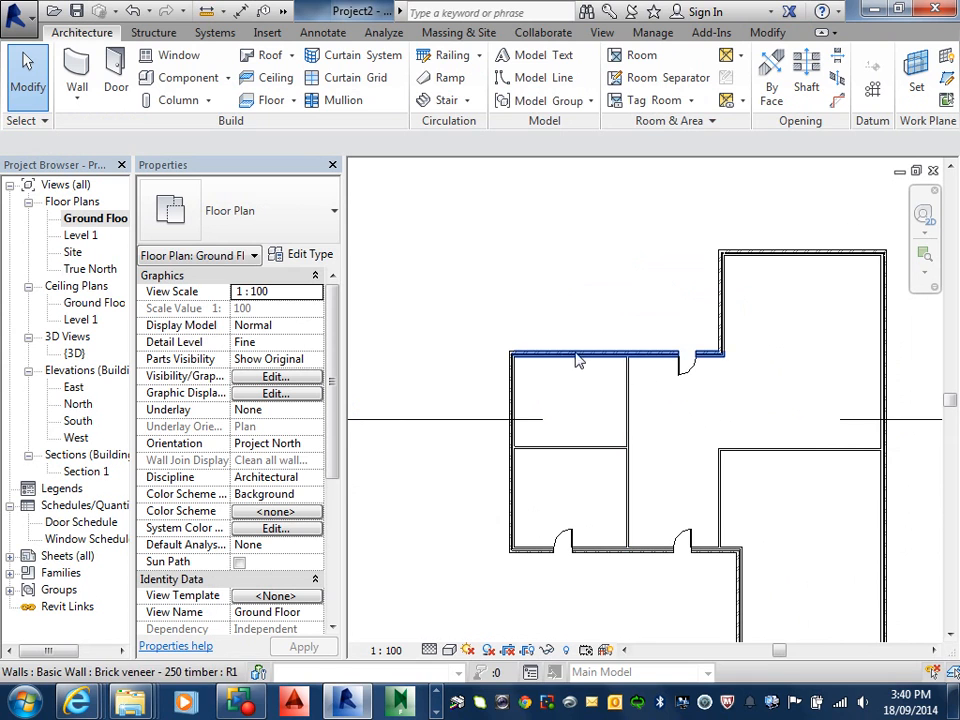
pyautogui.click(514, 391)
pyautogui.scroll(2, 551, 364)
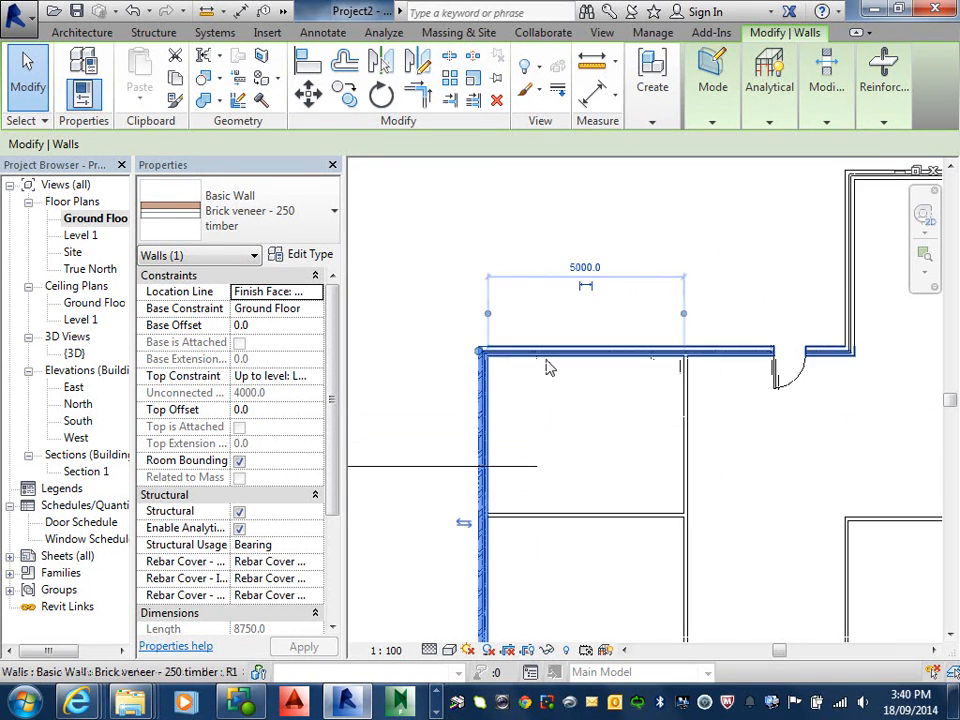
pyautogui.click(785, 330)
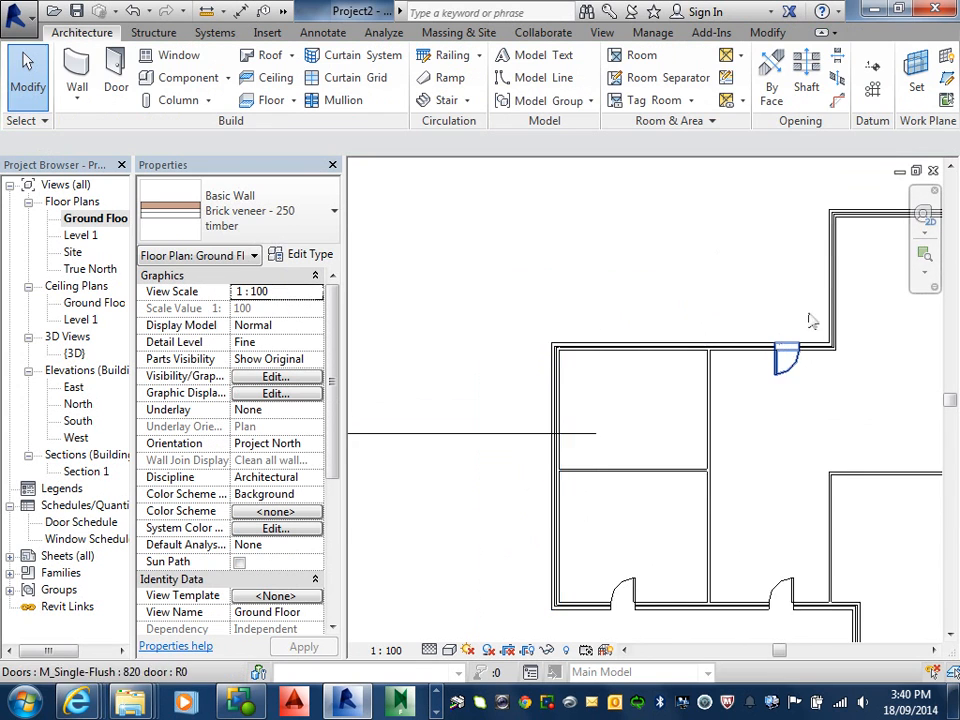
# - For the short vertical exterior wall of the upper wing, move its temporary dimension's witness line to the outer face of the right exterior wall
pyautogui.scroll(-3, 799, 308)
pyautogui.moveTo(829, 306); pyautogui.dragTo(657, 387, button='middle')
pyautogui.click(803, 325)
pyautogui.scroll(2, 690, 339)
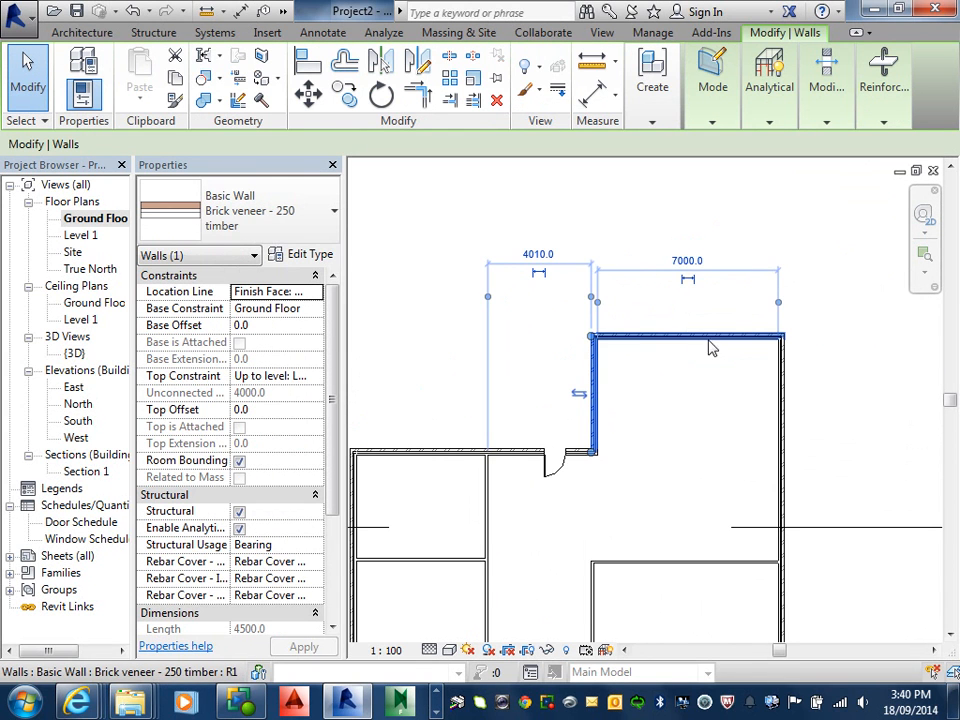
pyautogui.scroll(2, 758, 332)
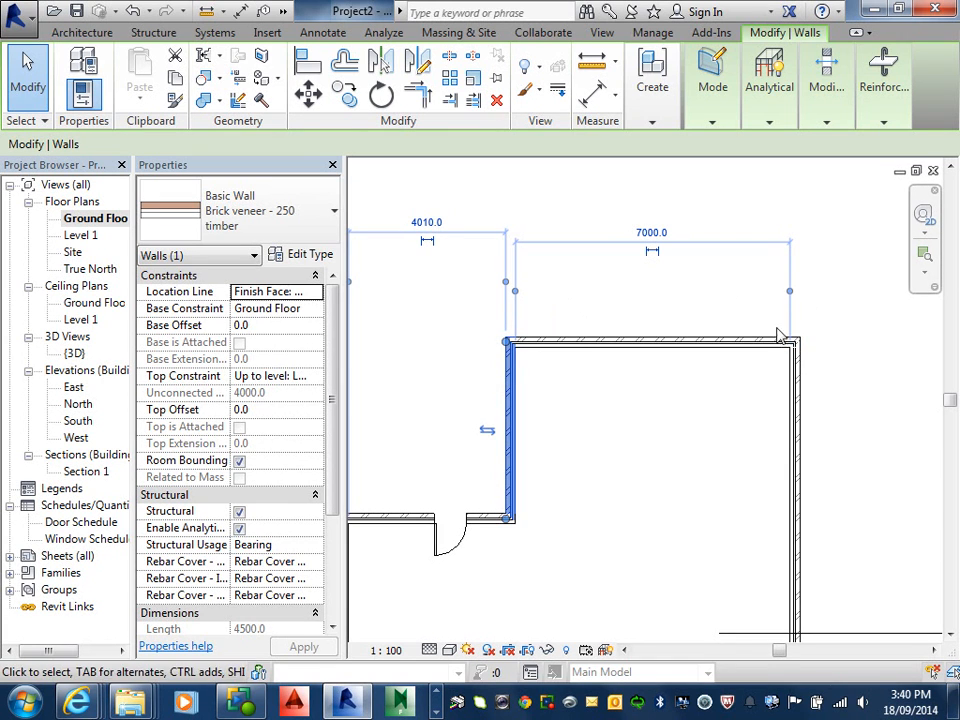
pyautogui.moveTo(790, 293); pyautogui.dragTo(796, 294)
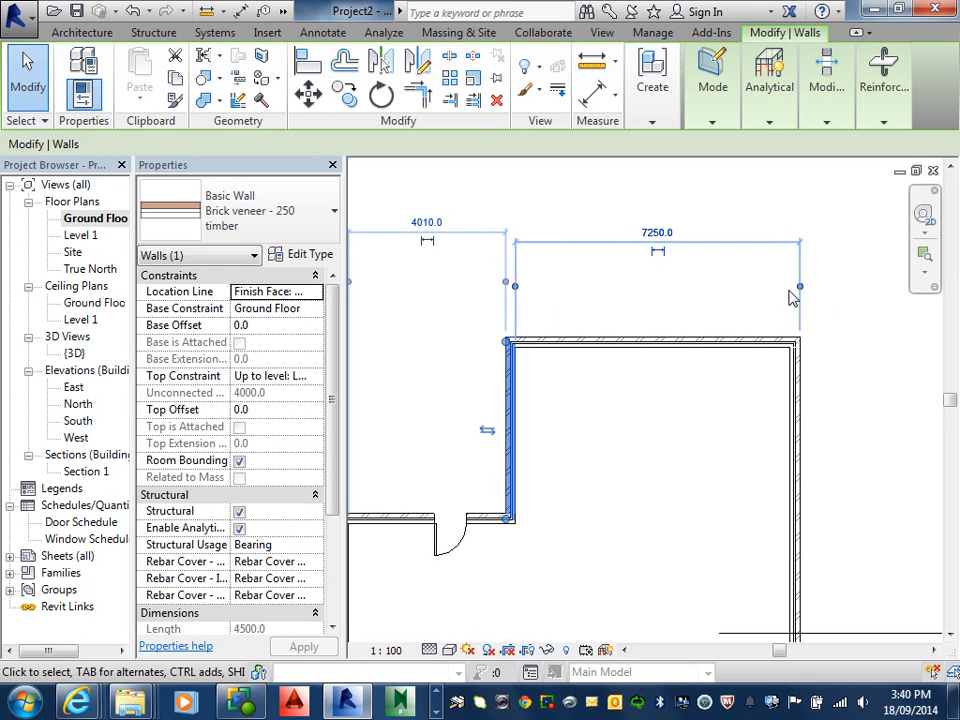
# - Measure the upper wing's width from its left wall's outer face and set it to 8000 by moving that wall
pyautogui.click(516, 291)
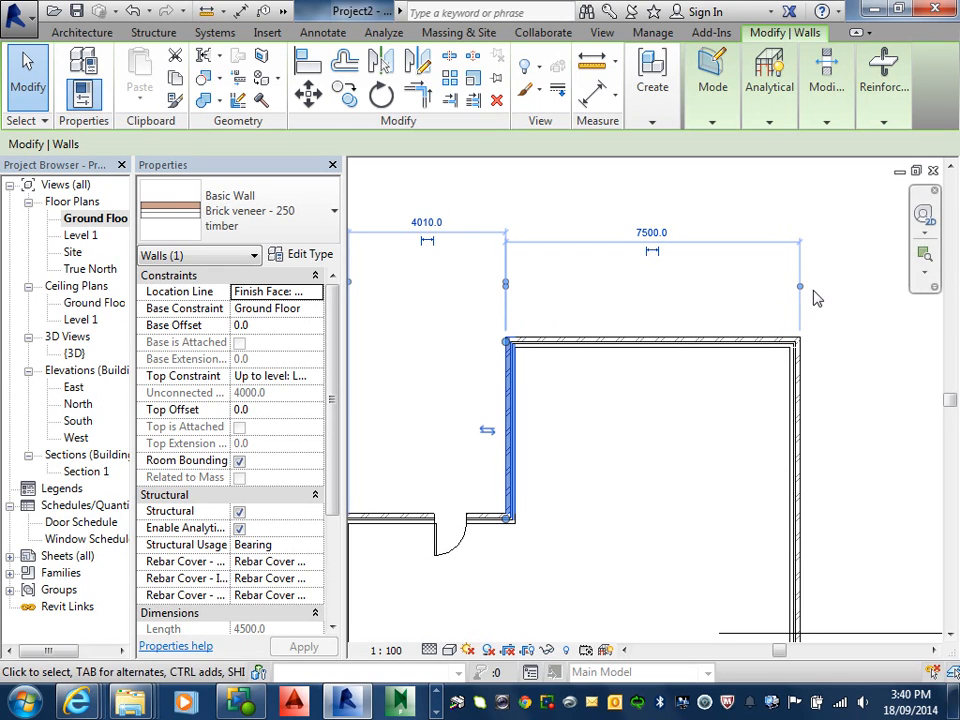
pyautogui.click(510, 292)
pyautogui.click(513, 291)
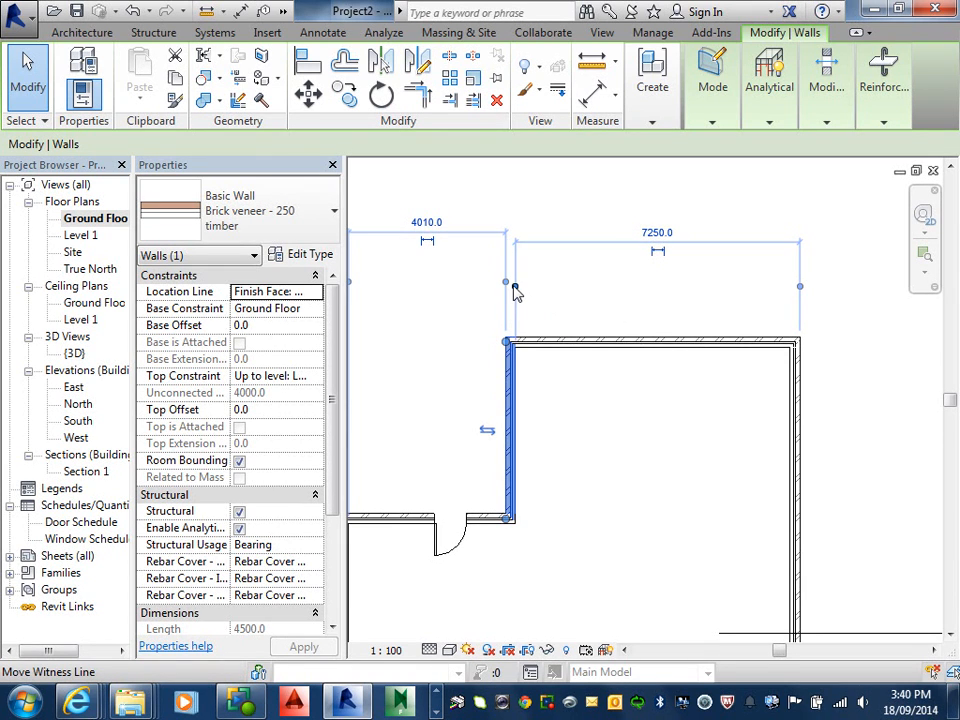
pyautogui.click(506, 388)
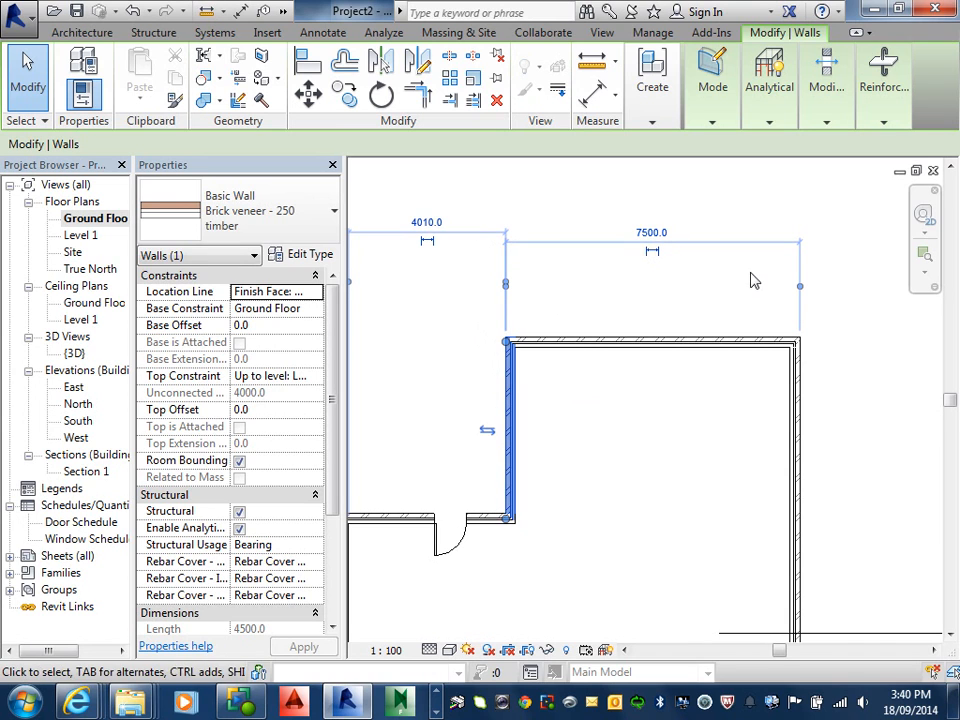
pyautogui.click(652, 231)
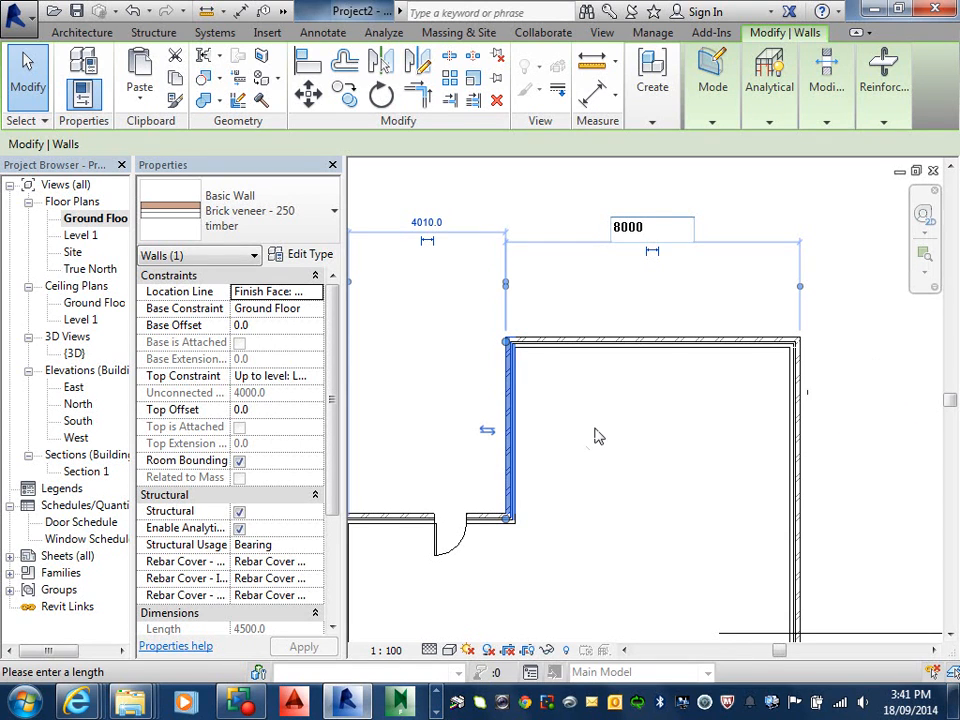
pyautogui.press('Return')
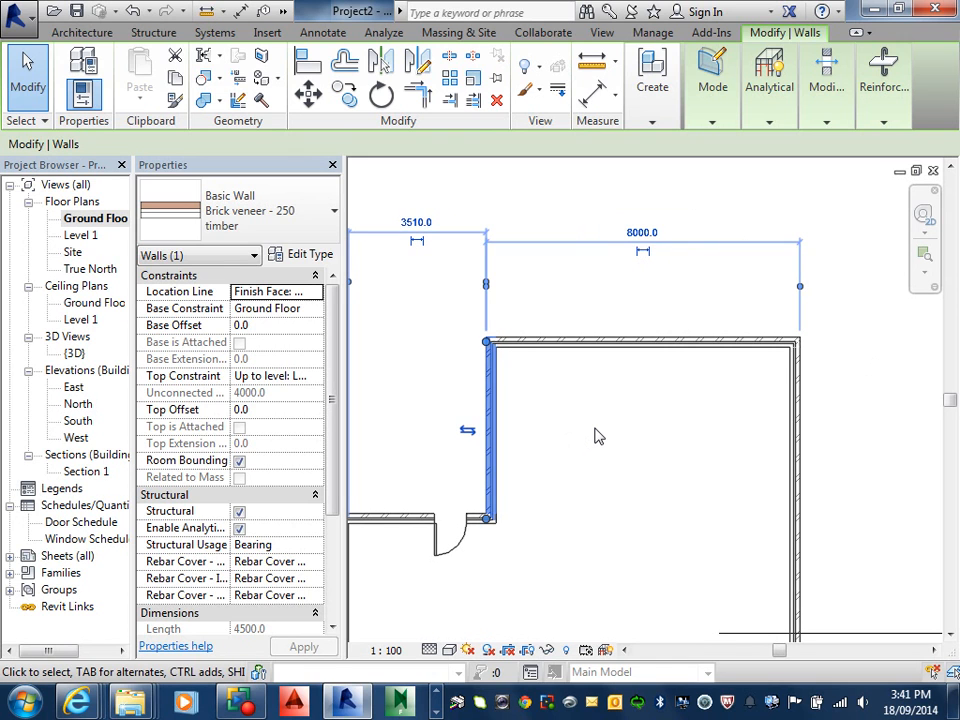
pyautogui.click(601, 473)
# - Start the Window command and look through the M_Fixed sizes and the Australia family library without loading anything
pyautogui.scroll(-5, 606, 460)
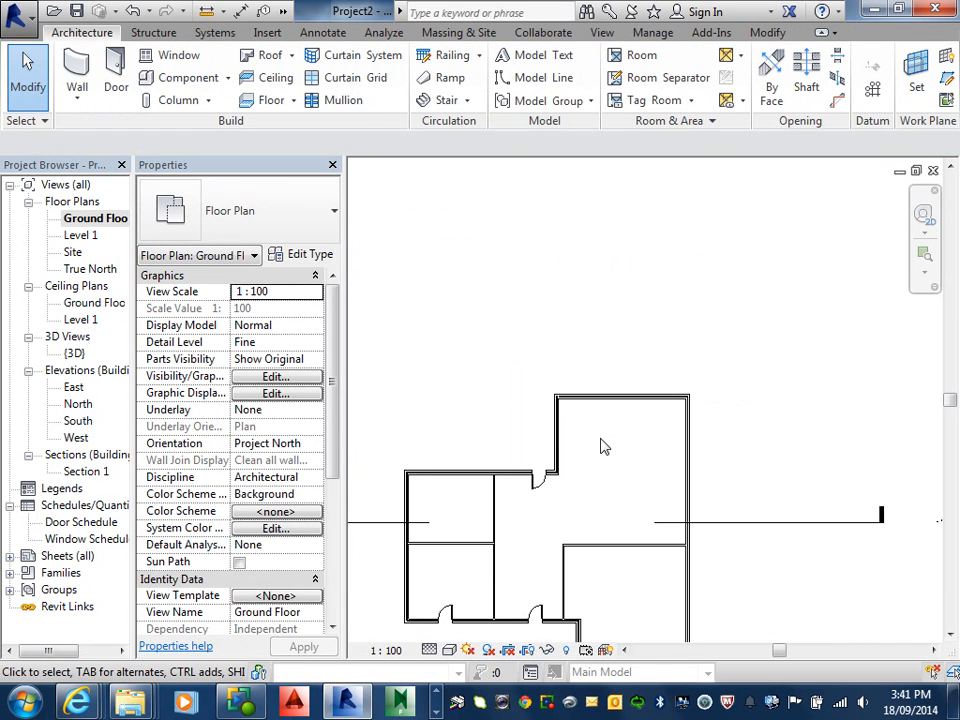
pyautogui.click(170, 55)
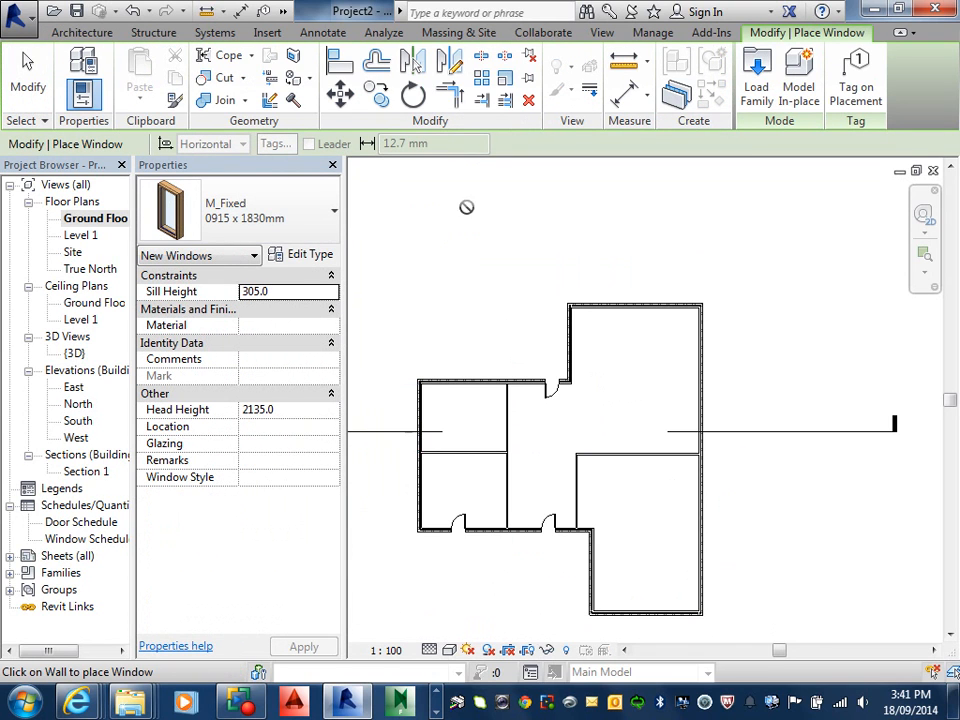
pyautogui.click(325, 220)
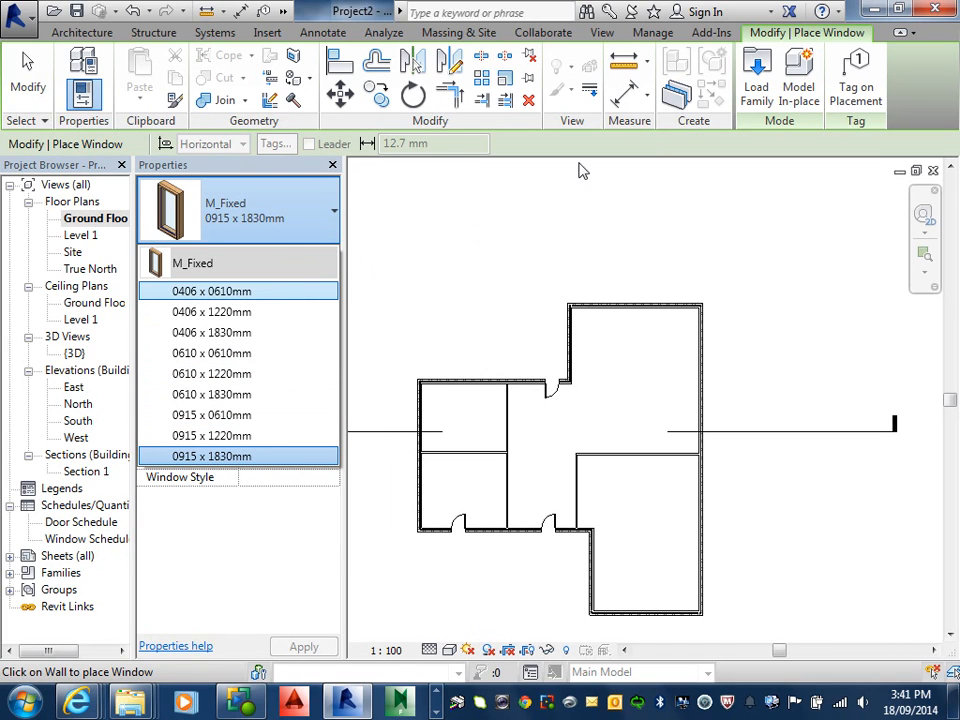
pyautogui.click(758, 86)
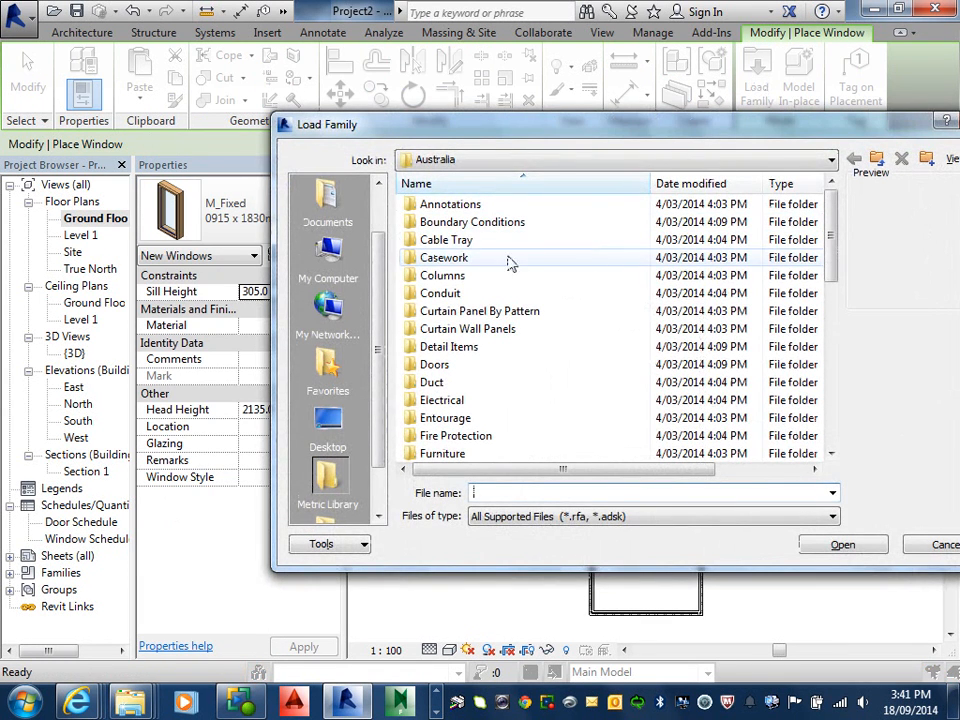
pyautogui.scroll(-8, 451, 316)
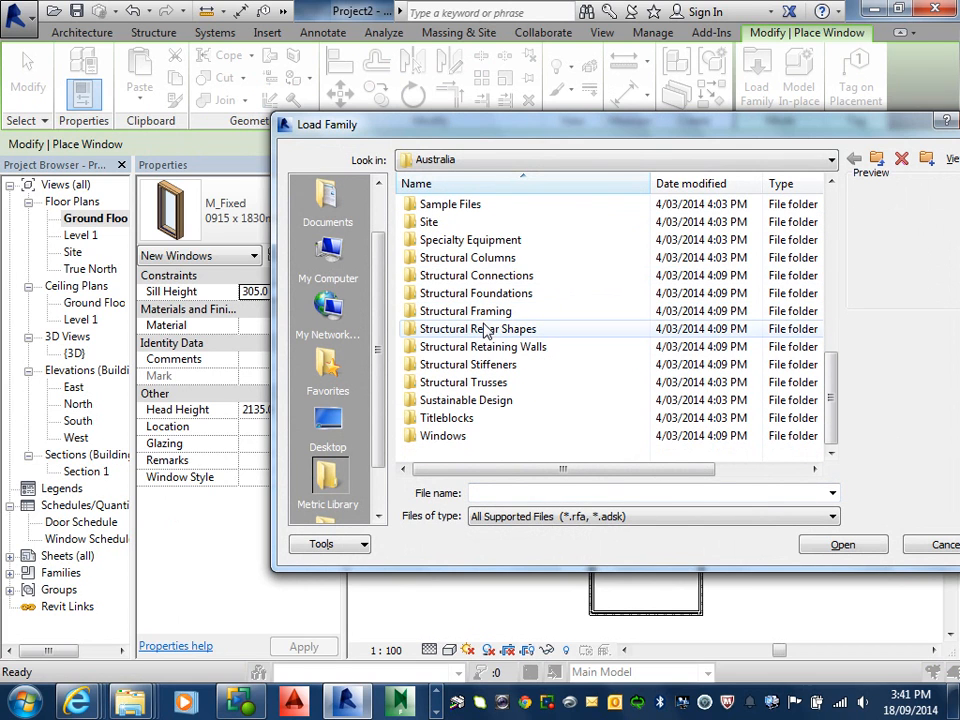
pyautogui.doubleClick(429, 221)
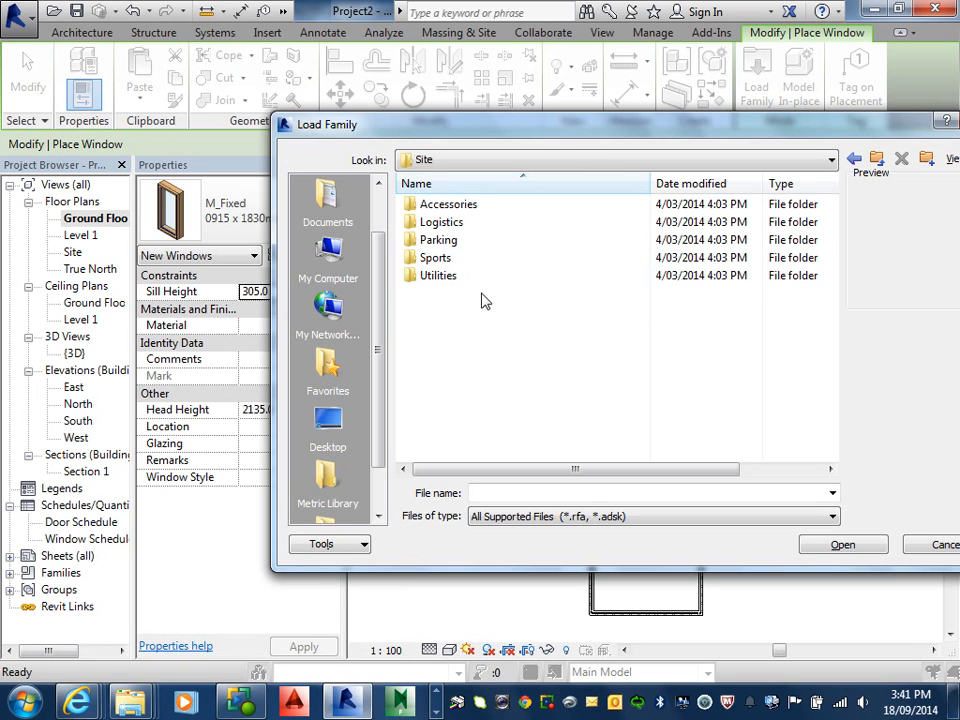
pyautogui.moveTo(699, 133); pyautogui.dragTo(540, 115)
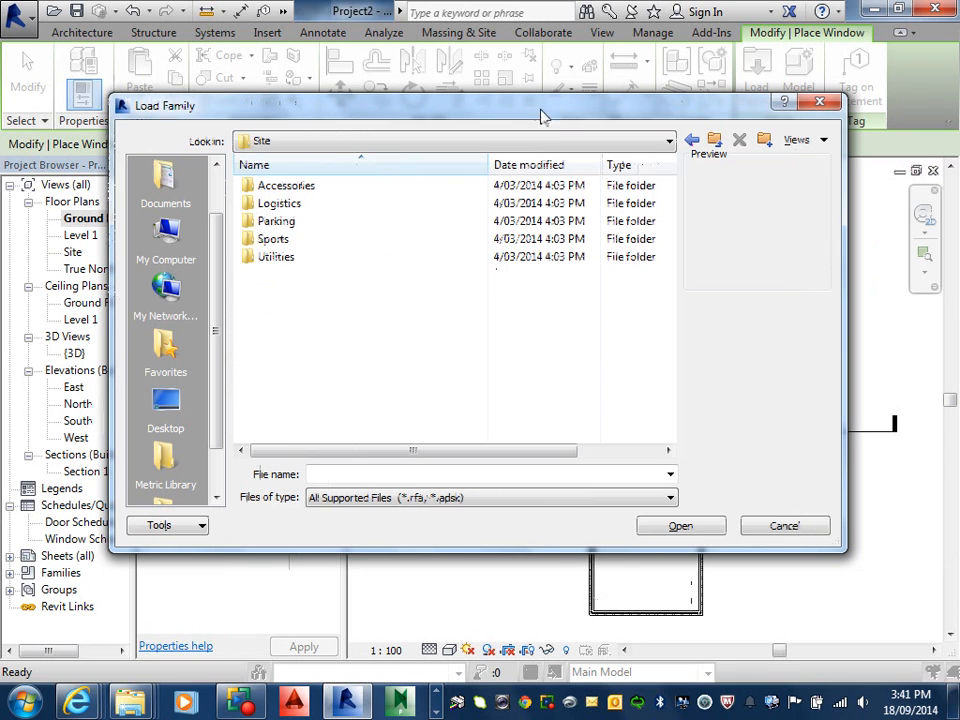
pyautogui.click(773, 535)
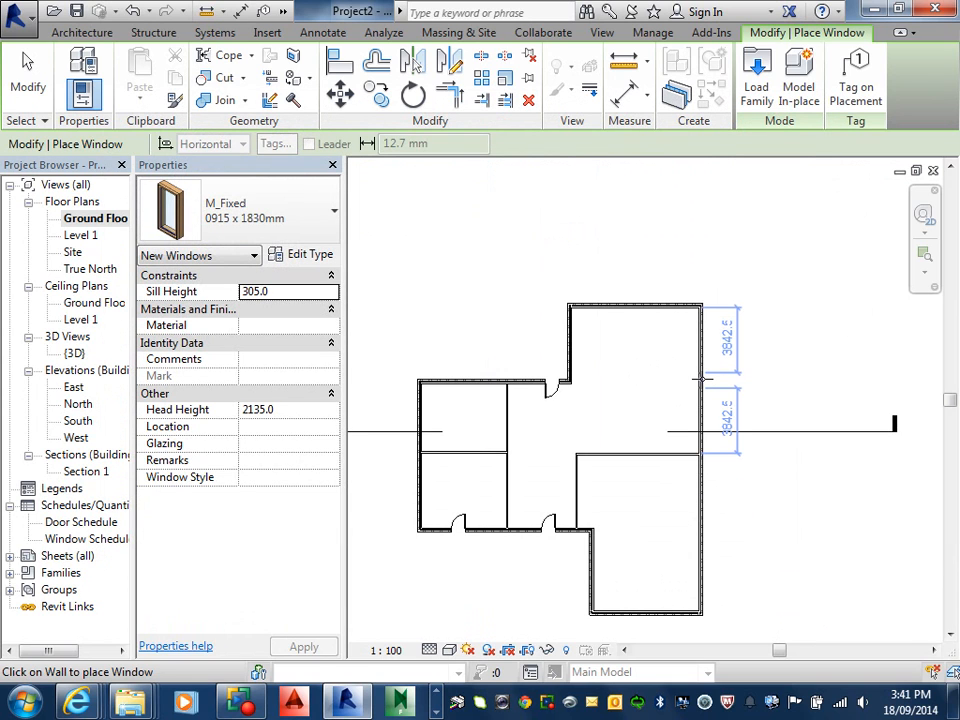
# - Place M_Fixed 0915 x 1830mm windows in the right wall, the upper and lower wings' end walls, and the front wall beside the left door
pyautogui.click(667, 410)
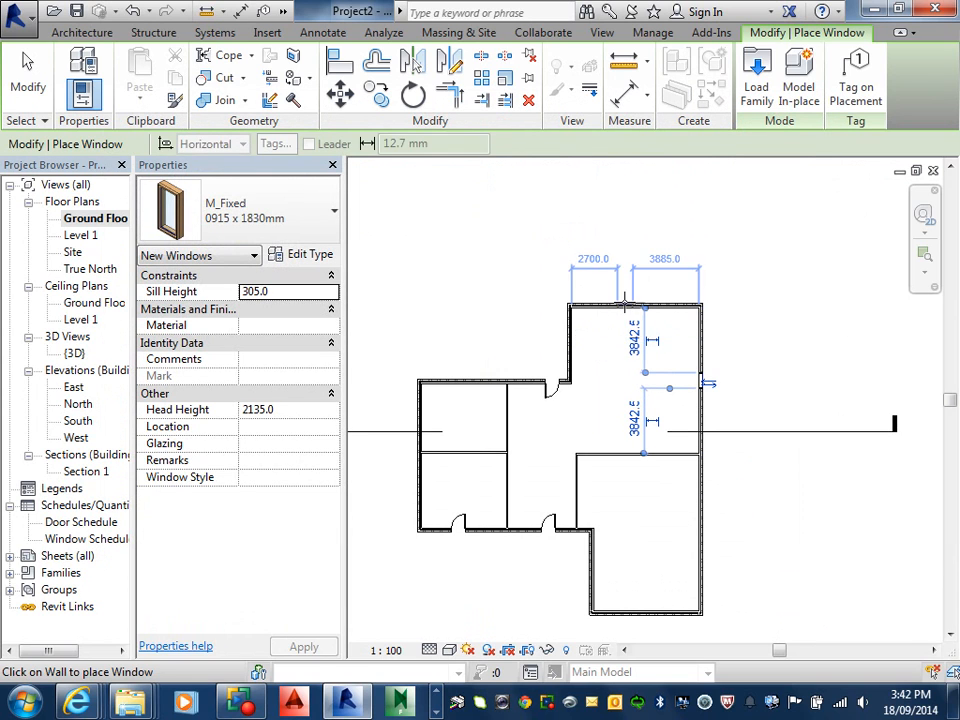
pyautogui.click(625, 302)
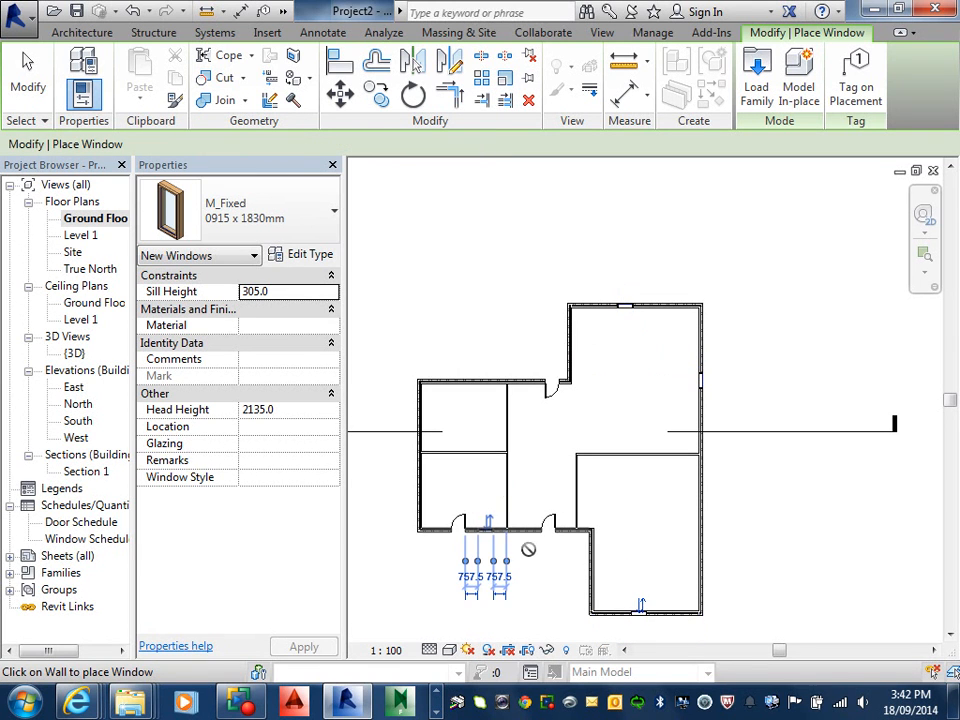
pyautogui.press('Escape')
pyautogui.press('Escape')
# - Examine the placed windows and doors in plan and in the {3D} view, and return to the Ground Floor plan
pyautogui.moveTo(619, 572); pyautogui.dragTo(608, 512, button='middle')
pyautogui.moveTo(607, 456); pyautogui.dragTo(698, 446, button='middle')
pyautogui.scroll(-4, 560, 406)
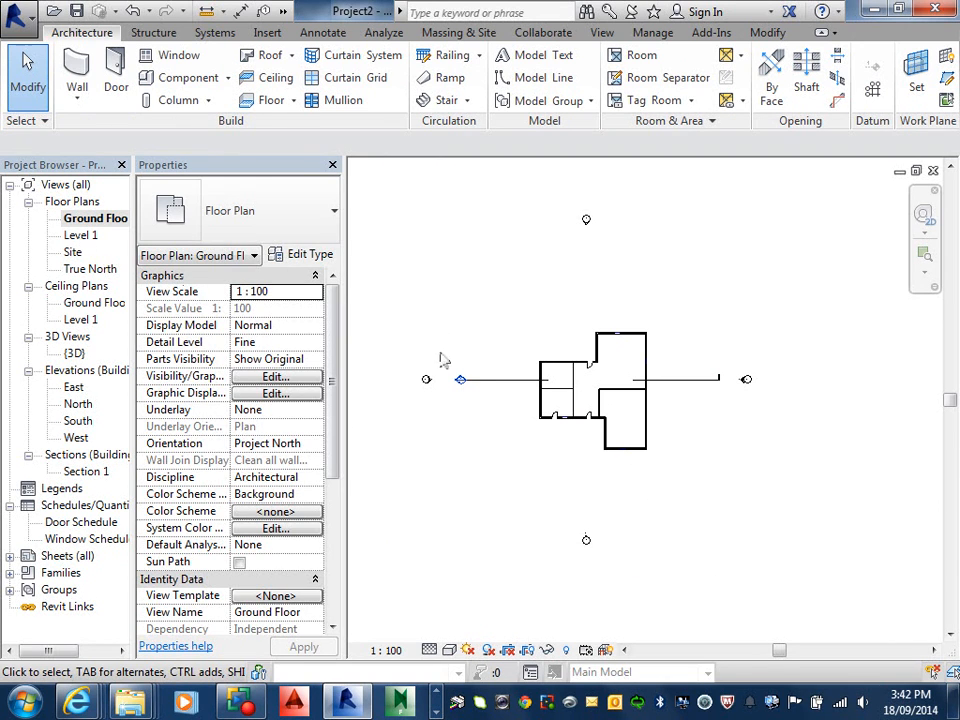
pyautogui.moveTo(506, 377); pyautogui.dragTo(540, 380, button='middle')
pyautogui.scroll(2, 583, 403)
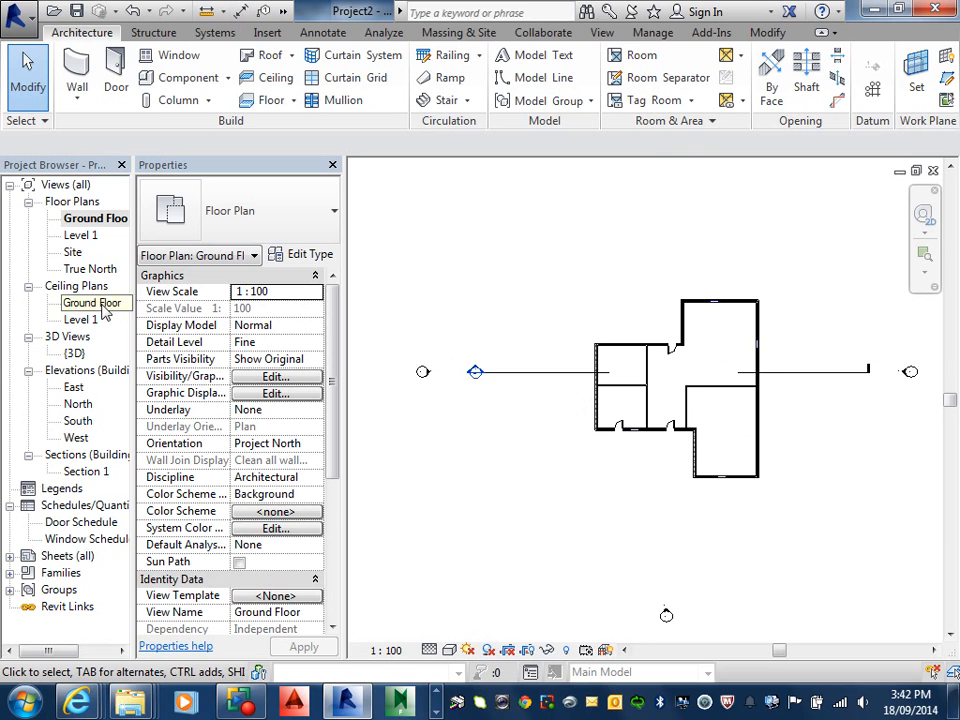
pyautogui.doubleClick(88, 356)
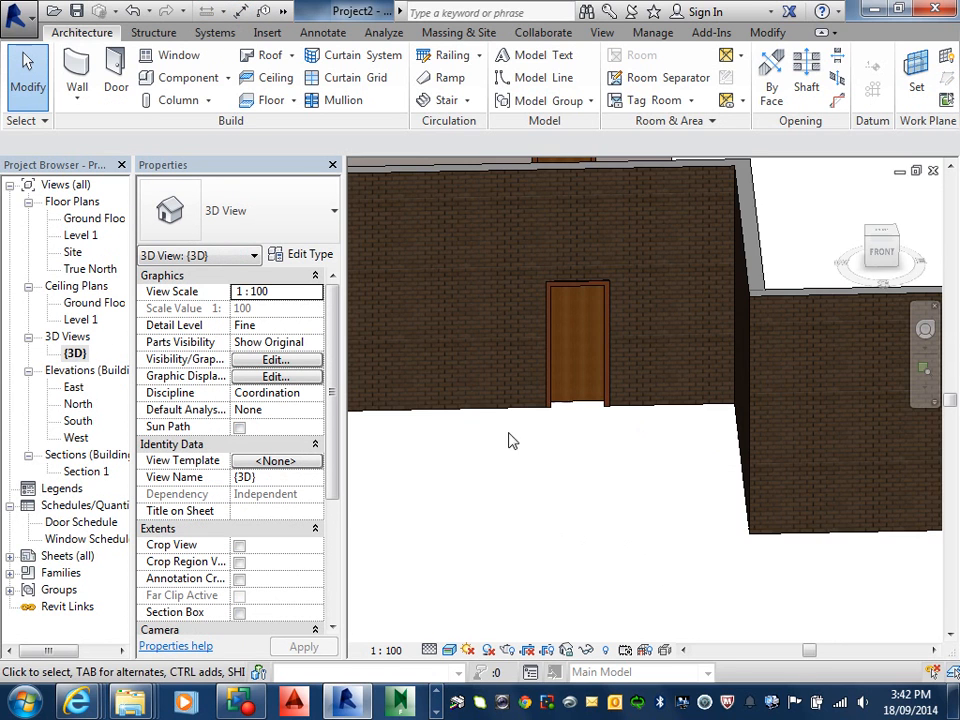
pyautogui.scroll(-5, 671, 475)
pyautogui.keyDown('shift'); pyautogui.moveTo(671, 479); pyautogui.dragTo(757, 470, button='middle'); pyautogui.keyUp('shift')
pyautogui.scroll(-4, 757, 470)
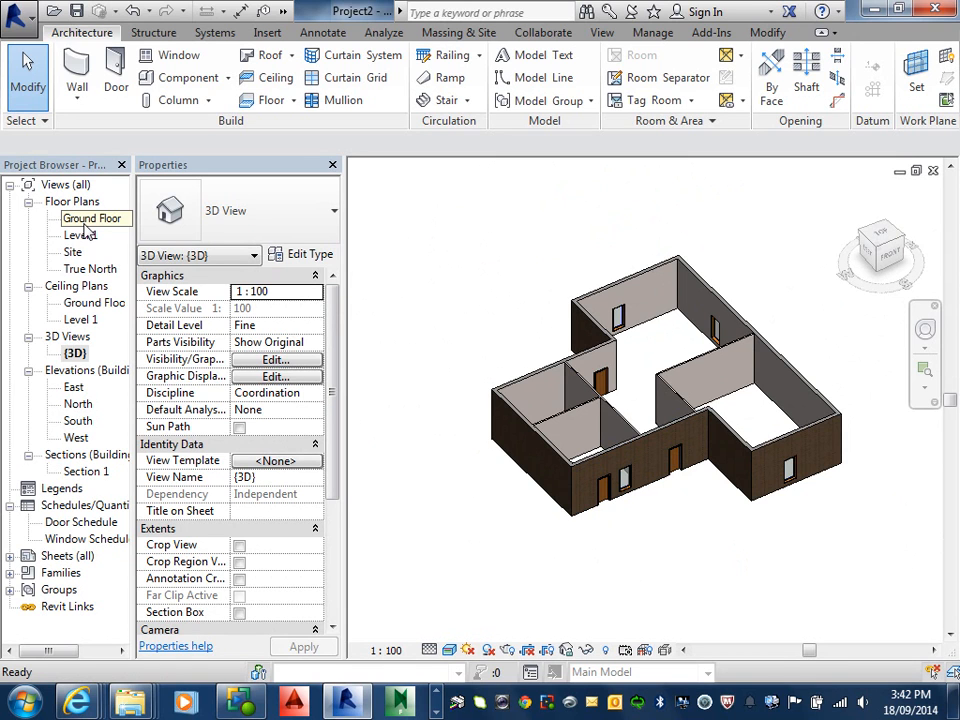
pyautogui.doubleClick(85, 224)
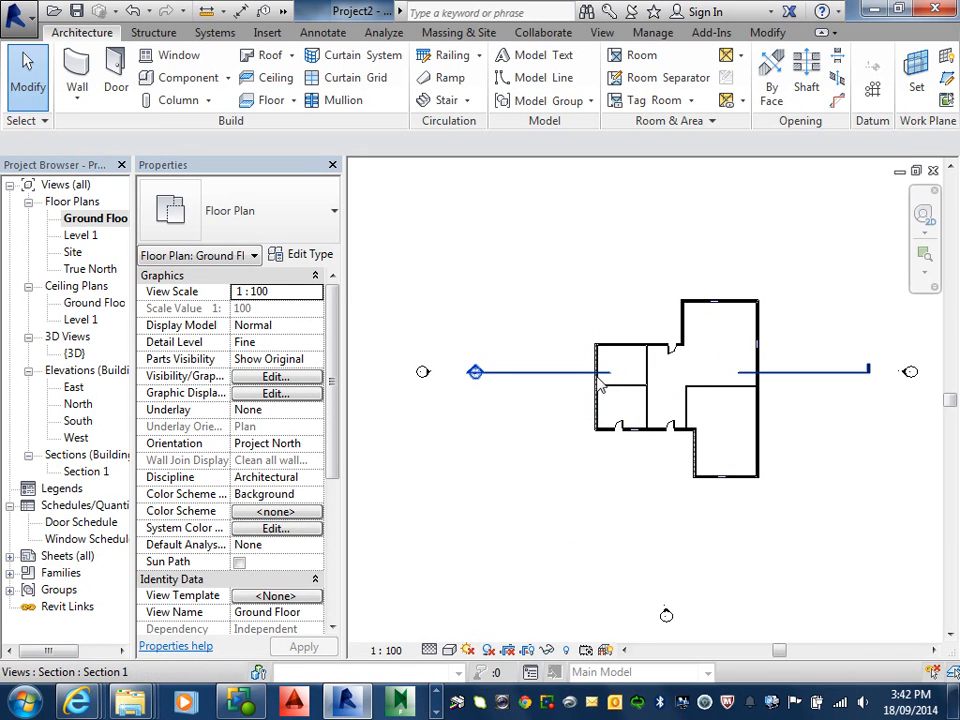
pyautogui.click(291, 57)
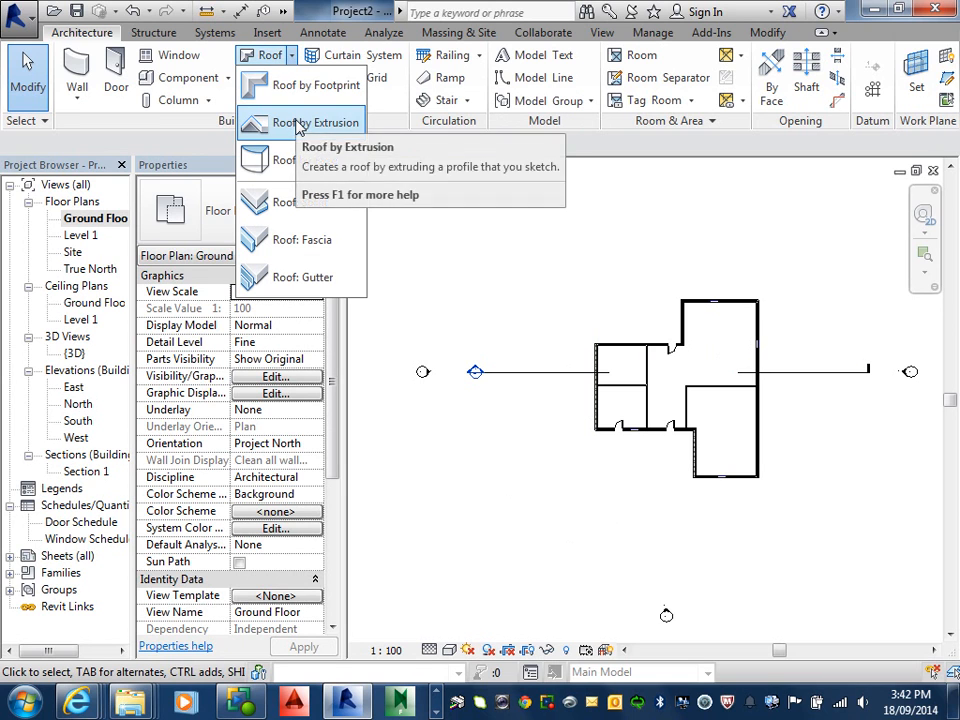
pyautogui.click(318, 86)
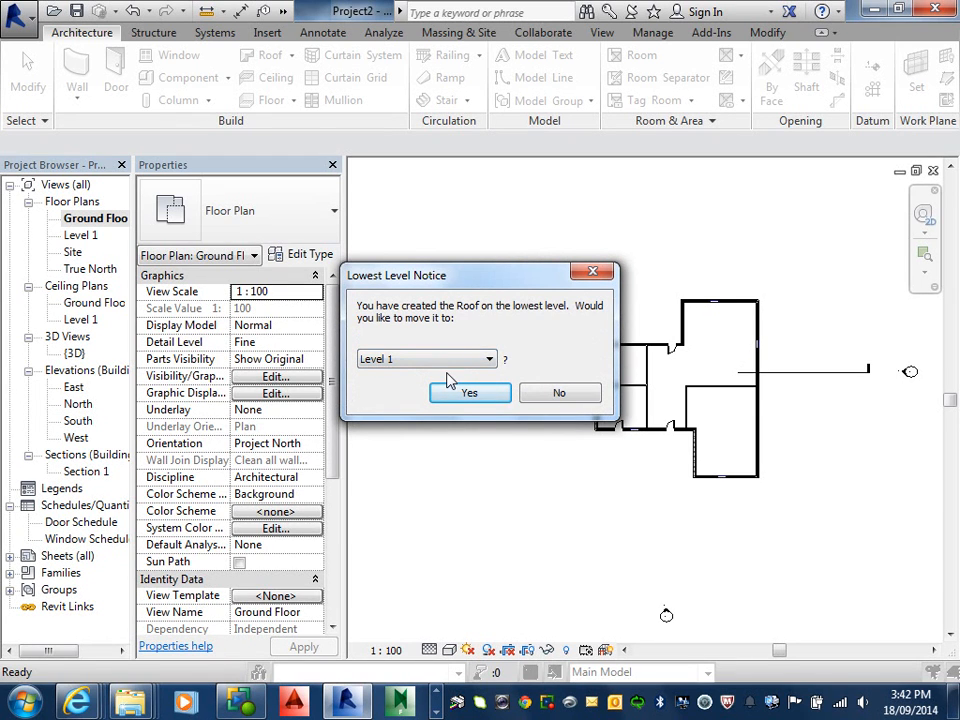
pyautogui.click(469, 395)
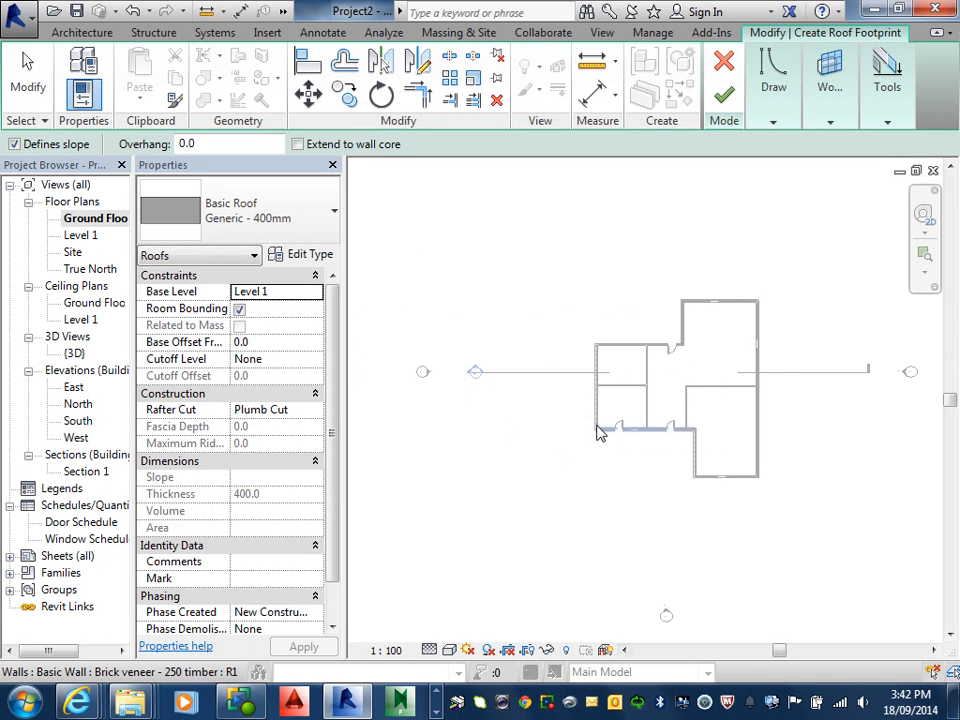
pyautogui.scroll(4, 583, 404)
pyautogui.scroll(-1, 446, 440)
pyautogui.moveTo(446, 440); pyautogui.dragTo(593, 459, button='middle')
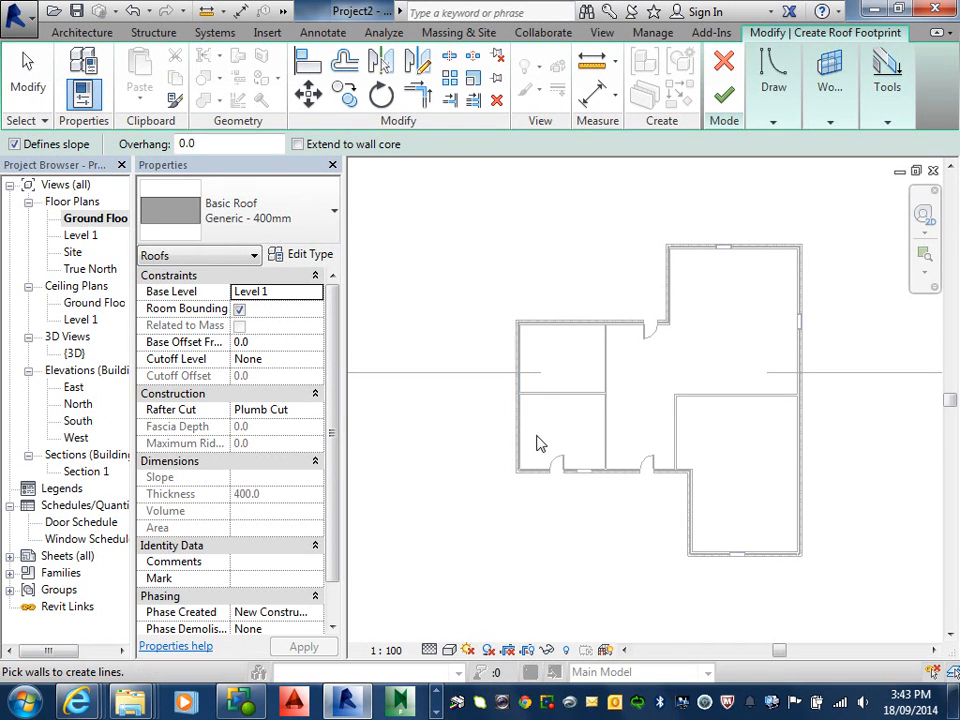
pyautogui.press('Tab')
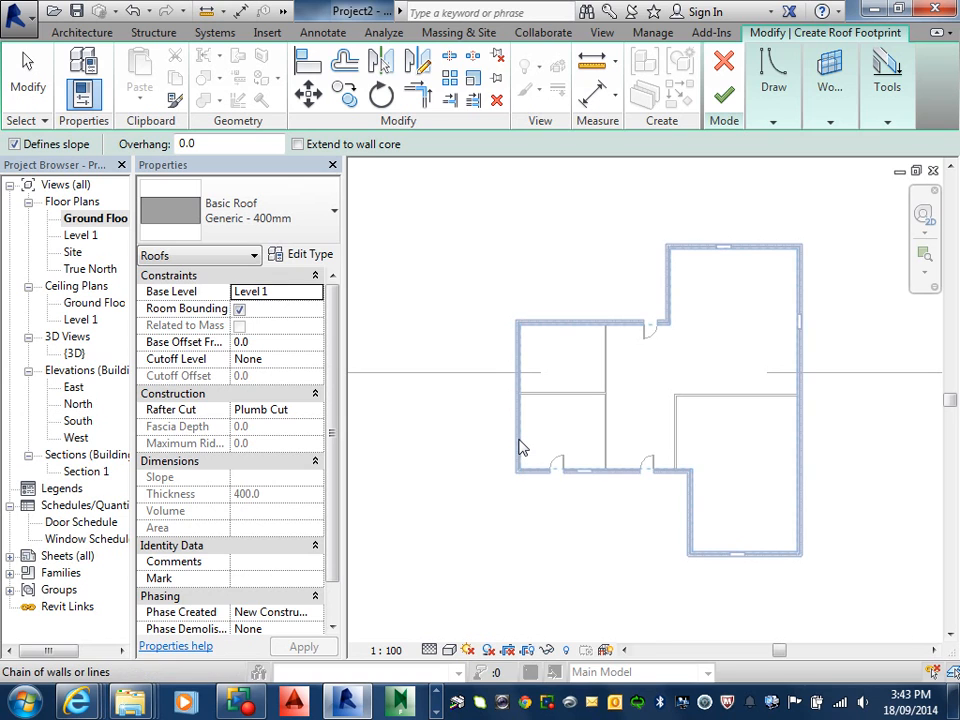
pyautogui.click(520, 448)
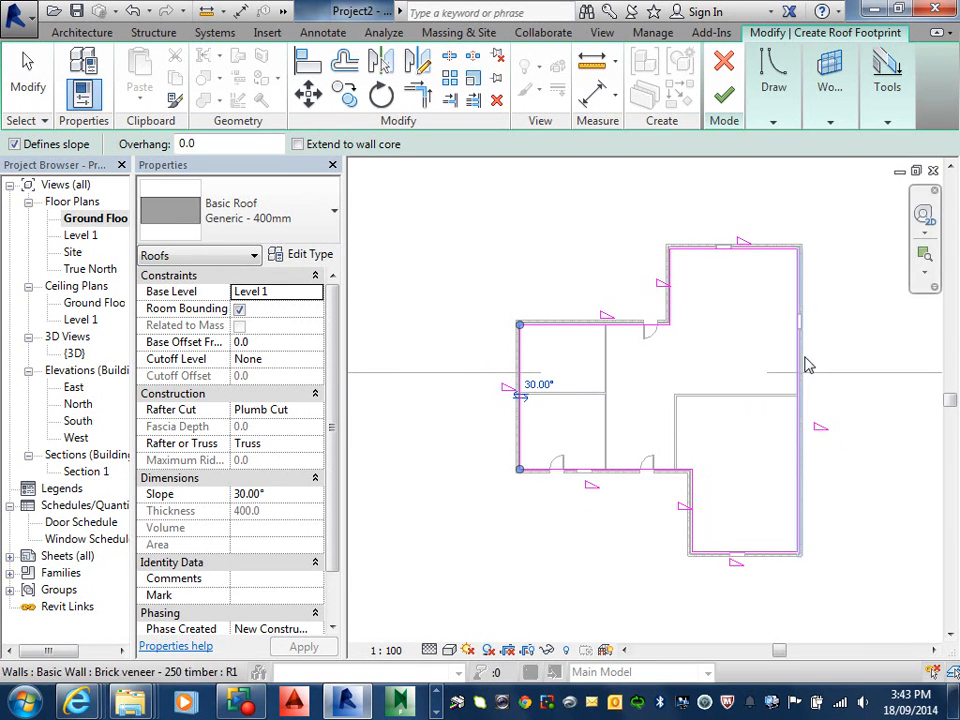
pyautogui.hotkey('ctrl', 'z')
pyautogui.hotkey('ctrl', 'z')
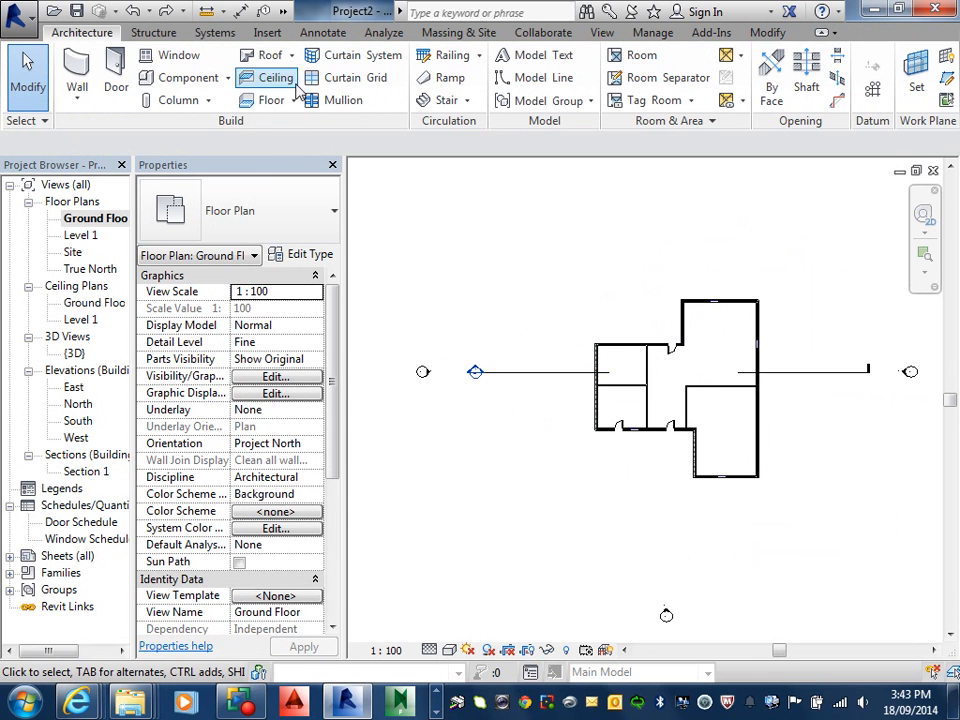
# - Sketch a Roof by Footprint on Level 1 along the whole exterior wall chain, with a 760 overhang extended to the wall core
pyautogui.click(268, 55)
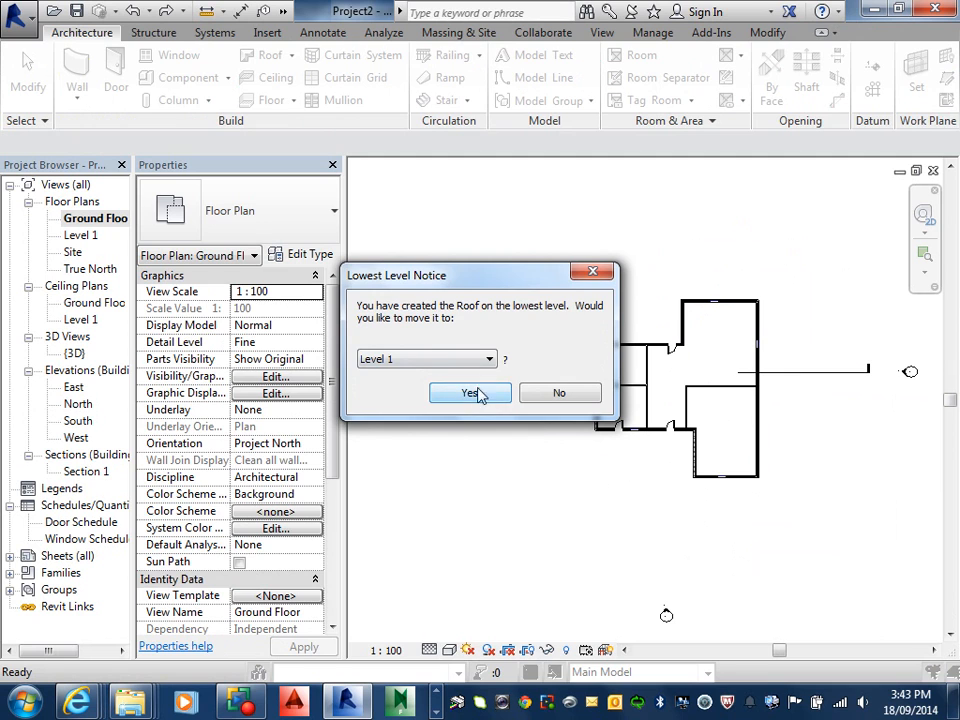
pyautogui.click(476, 393)
pyautogui.moveTo(227, 144); pyautogui.dragTo(175, 144)
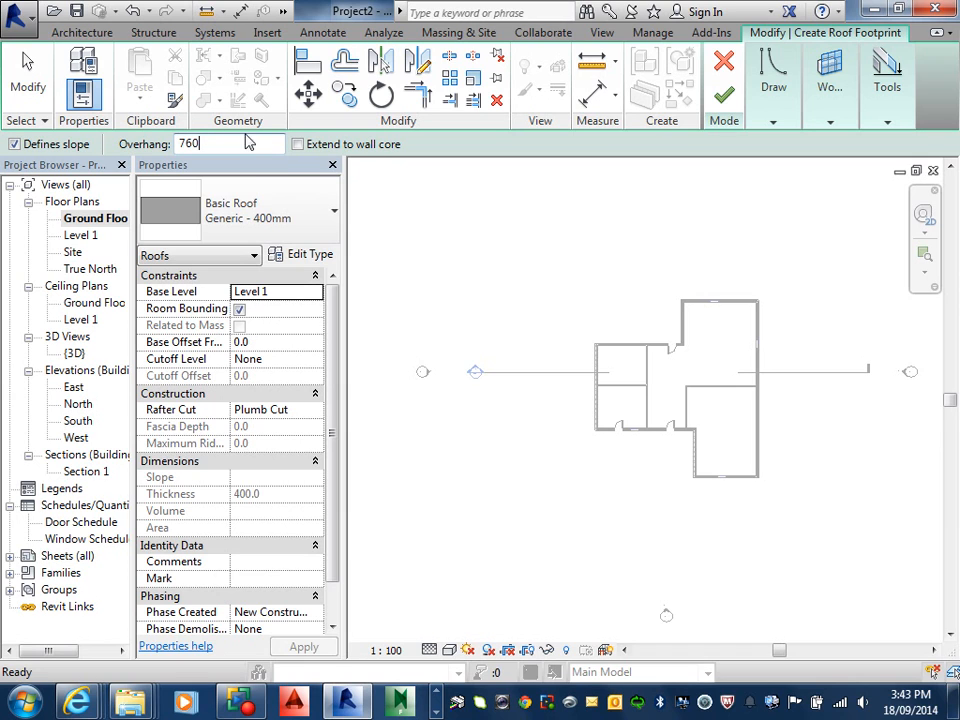
pyautogui.click(298, 144)
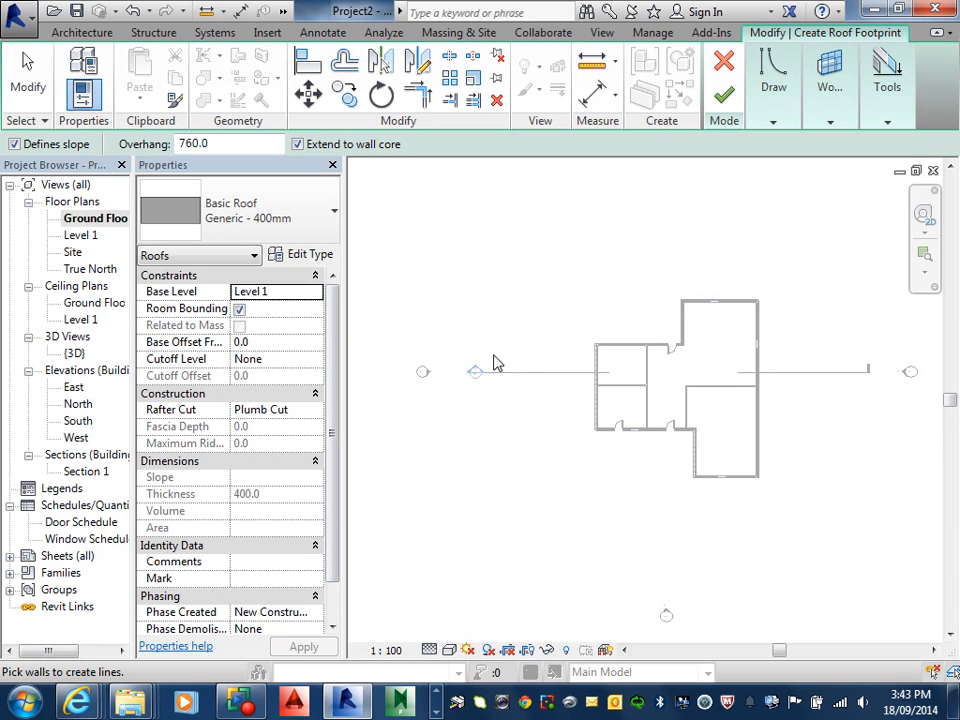
pyautogui.scroll(2, 580, 384)
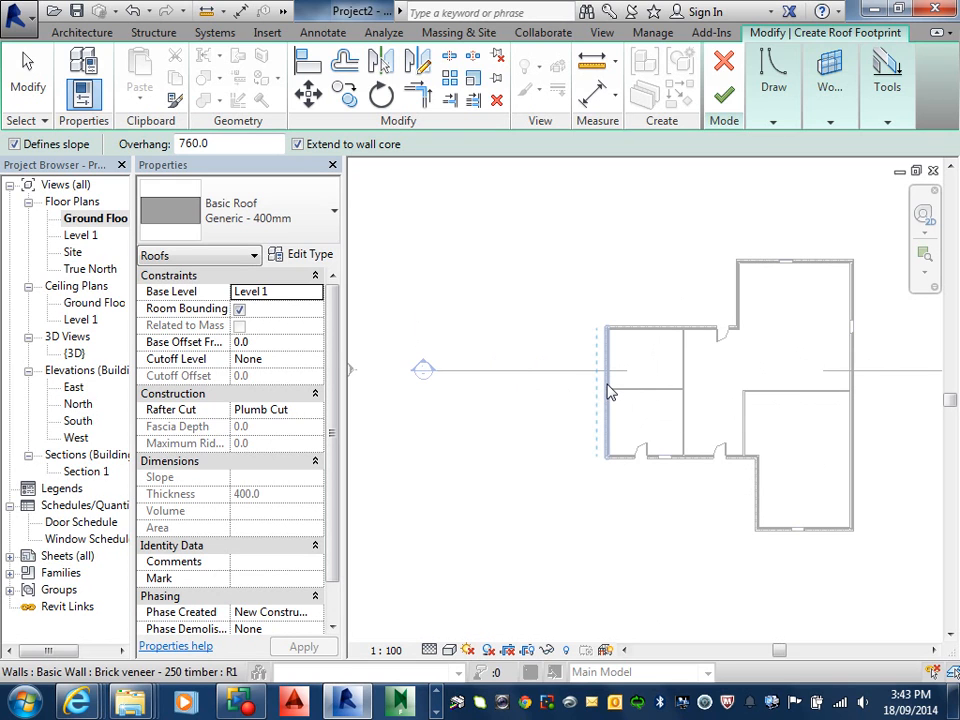
pyautogui.press('Tab')
pyautogui.click(610, 392)
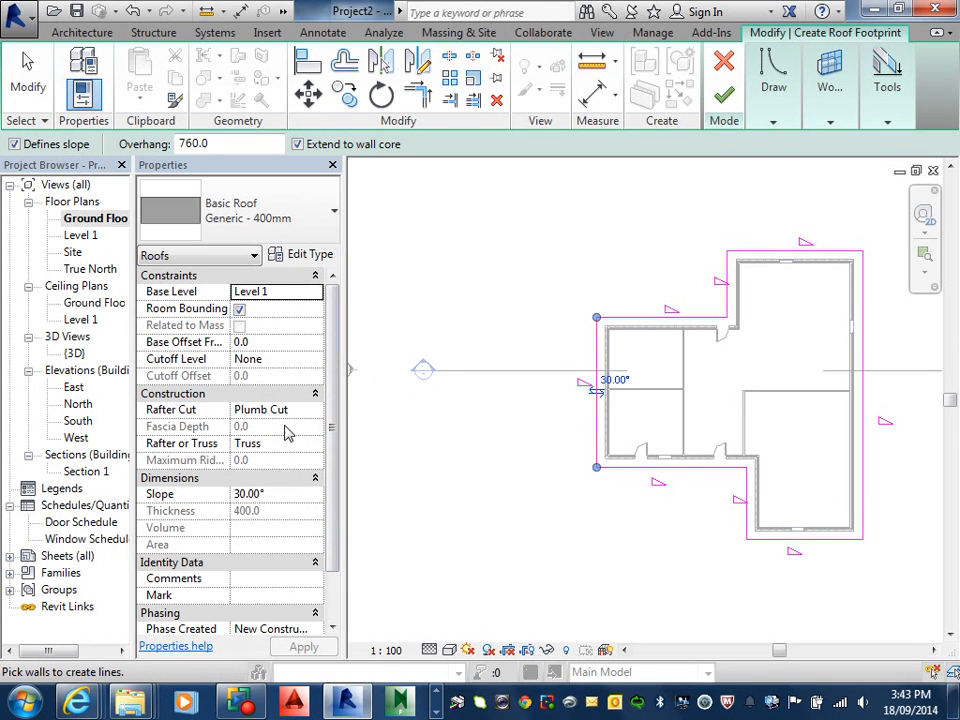
# - Set the slope of the roof footprint's left edge to 22.5°
pyautogui.click(279, 493)
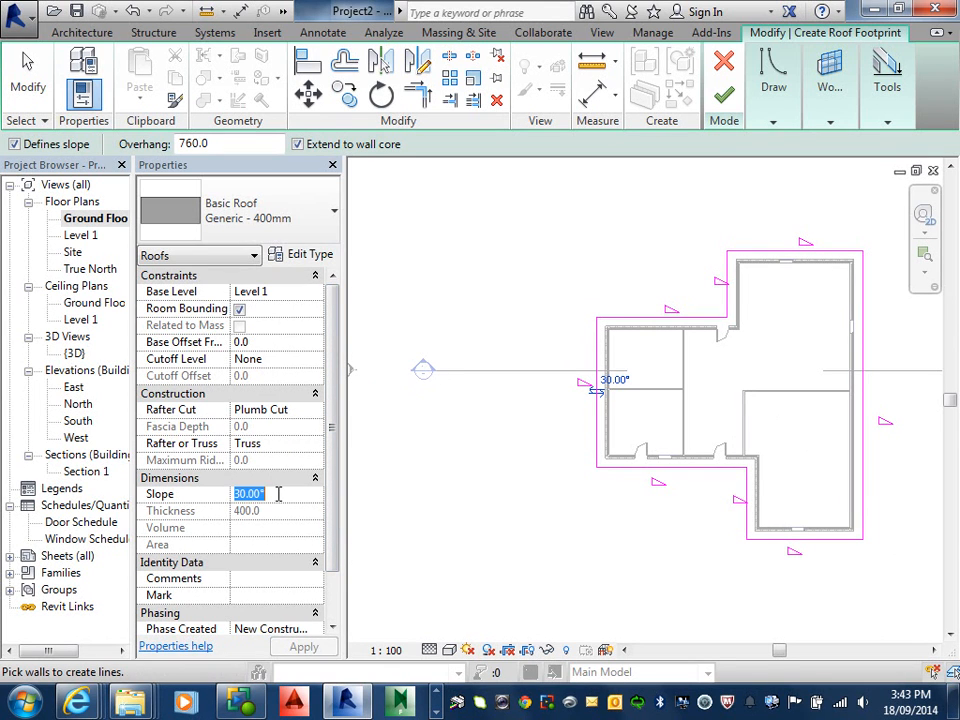
pyautogui.write('22.5')
pyautogui.press('Return')
pyautogui.click(598, 440)
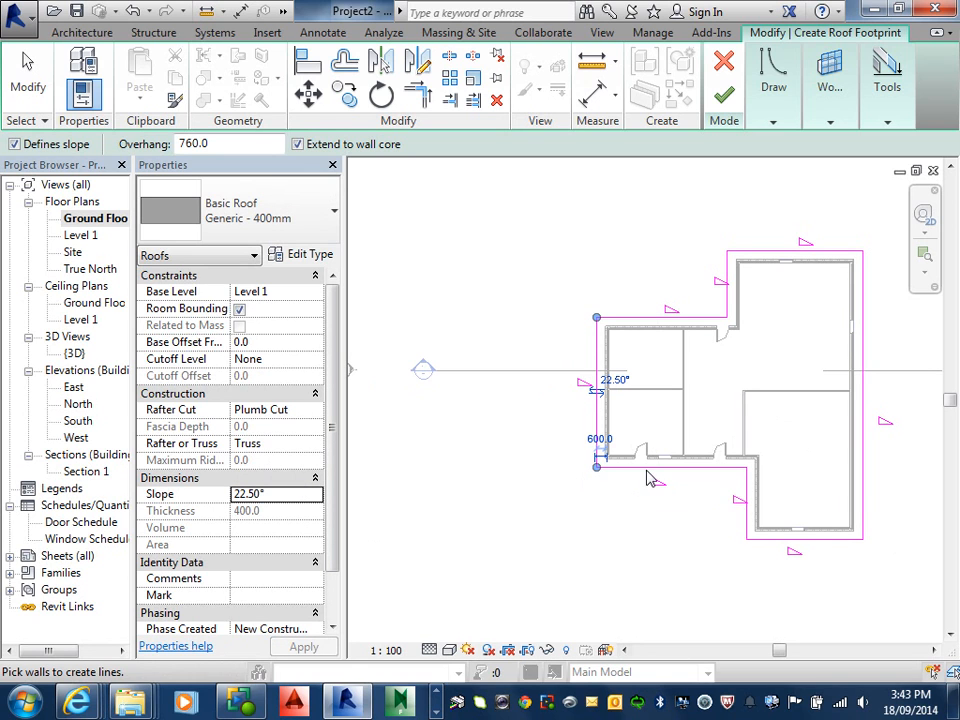
pyautogui.click(708, 491)
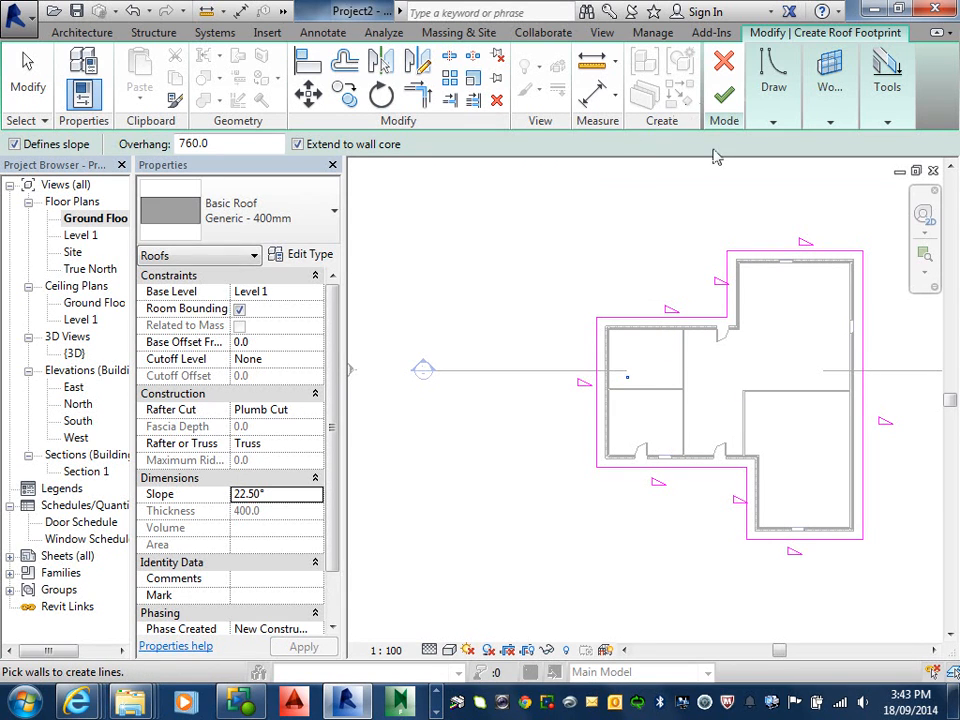
# - Change the roof type to Generic - 125mm and finish the roof footprint sketch
pyautogui.click(305, 218)
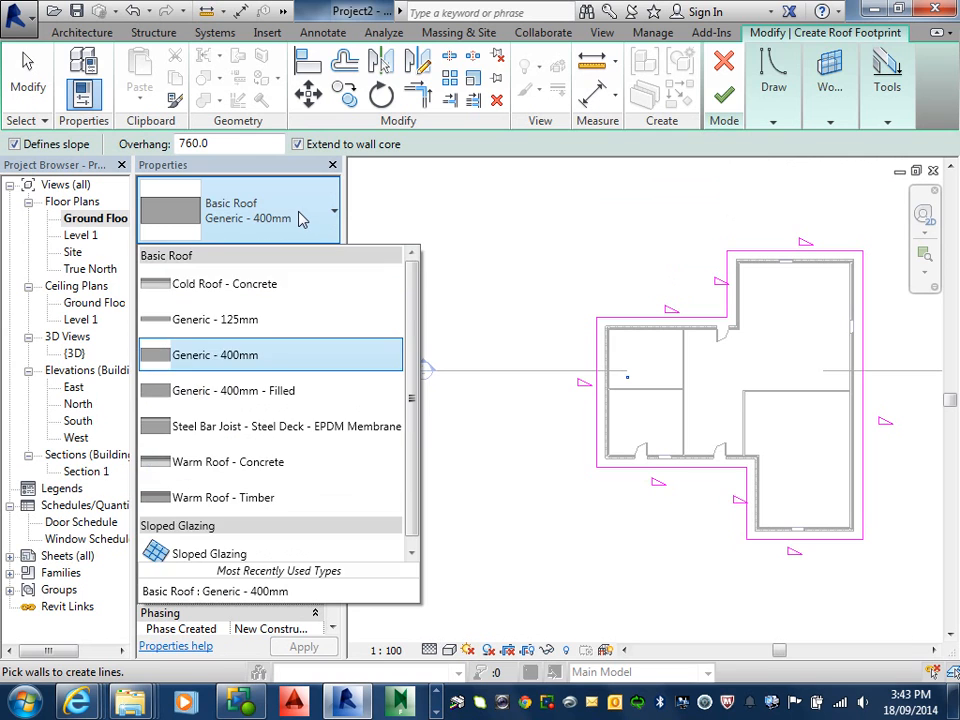
pyautogui.click(268, 322)
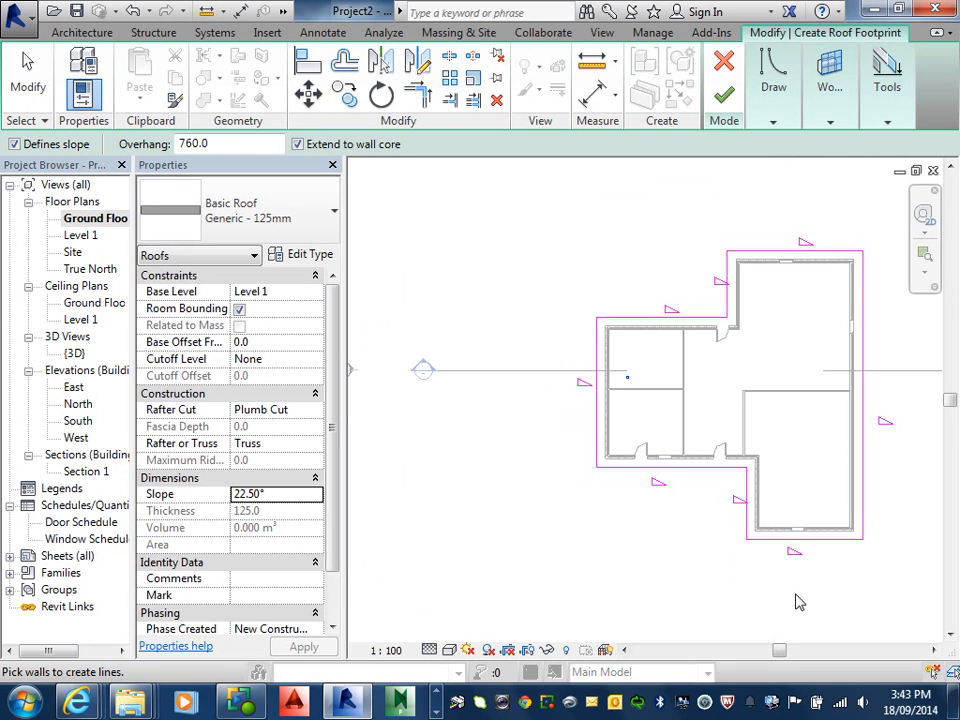
pyautogui.click(724, 92)
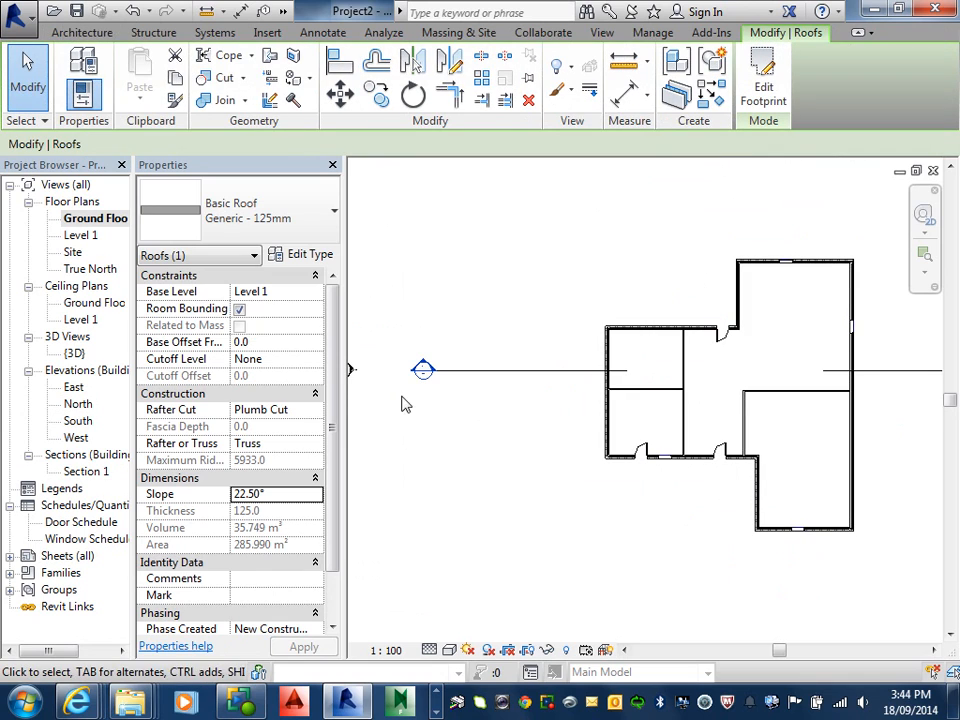
# - In the Level 1 floor plan, set the view range's top offset to 4000 and cut plane offset to 3000
pyautogui.doubleClick(90, 235)
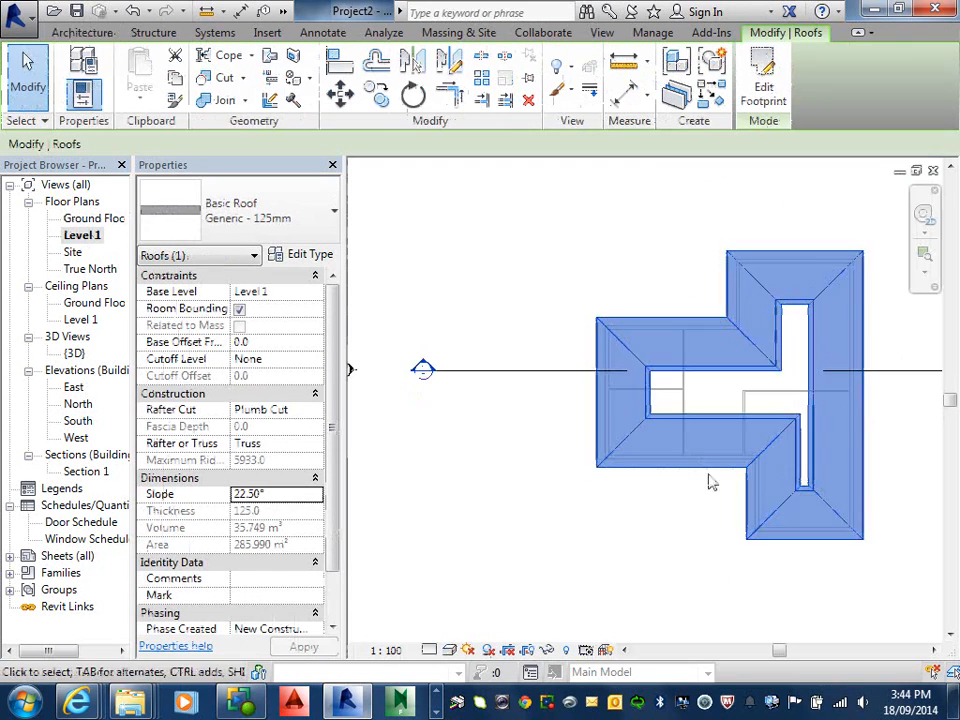
pyautogui.scroll(-2, 700, 408)
pyautogui.moveTo(700, 408); pyautogui.dragTo(626, 401, button='middle')
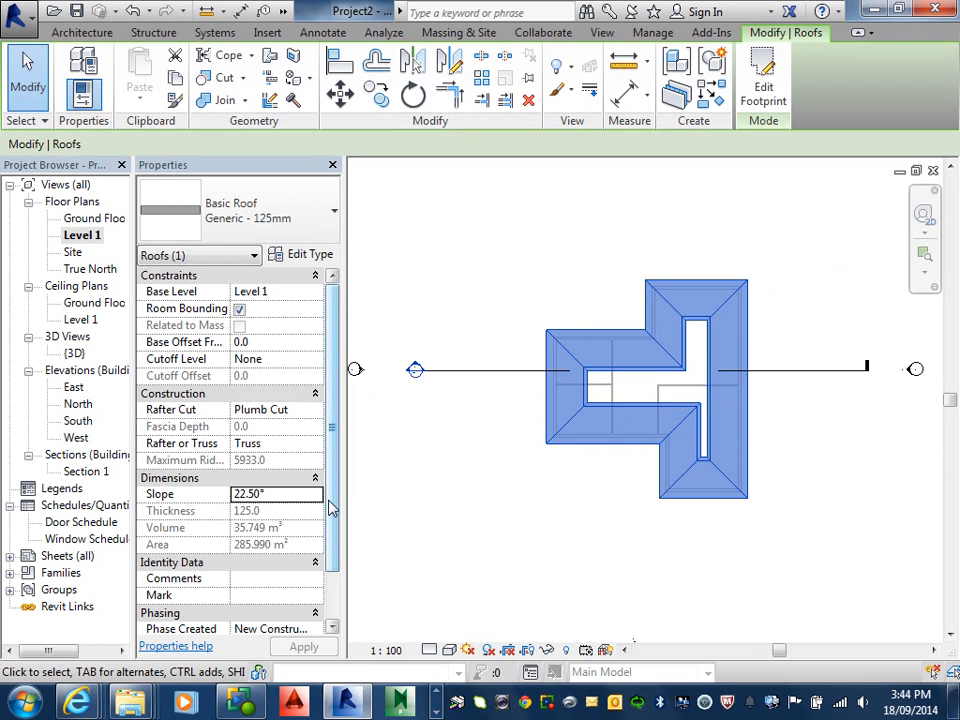
pyautogui.scroll(-1, 329, 545)
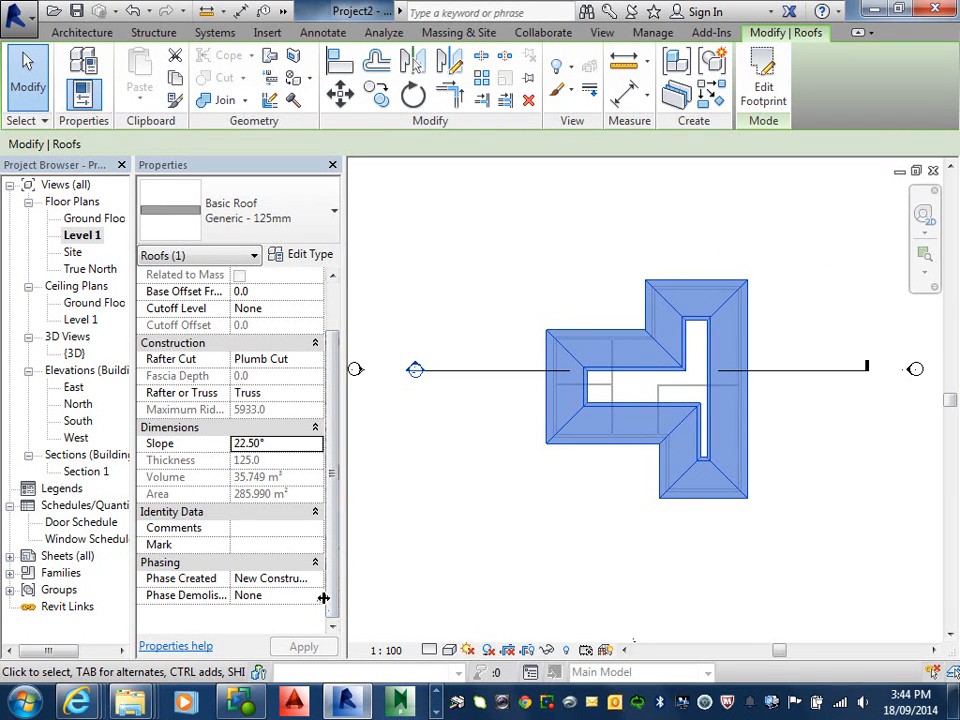
pyautogui.click(424, 506)
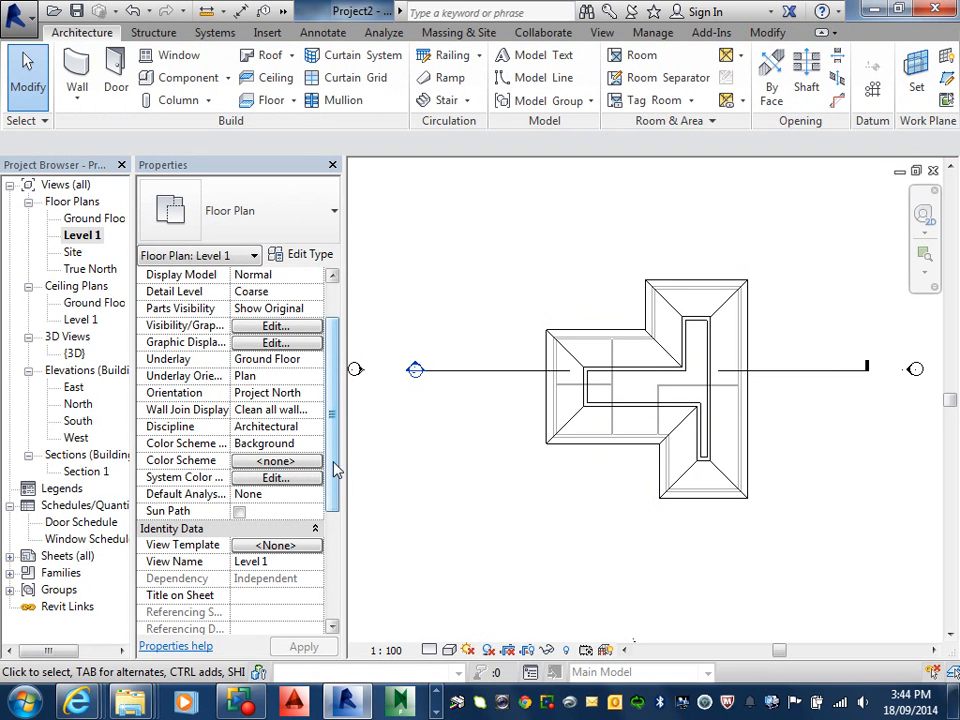
pyautogui.moveTo(332, 411); pyautogui.dragTo(329, 588)
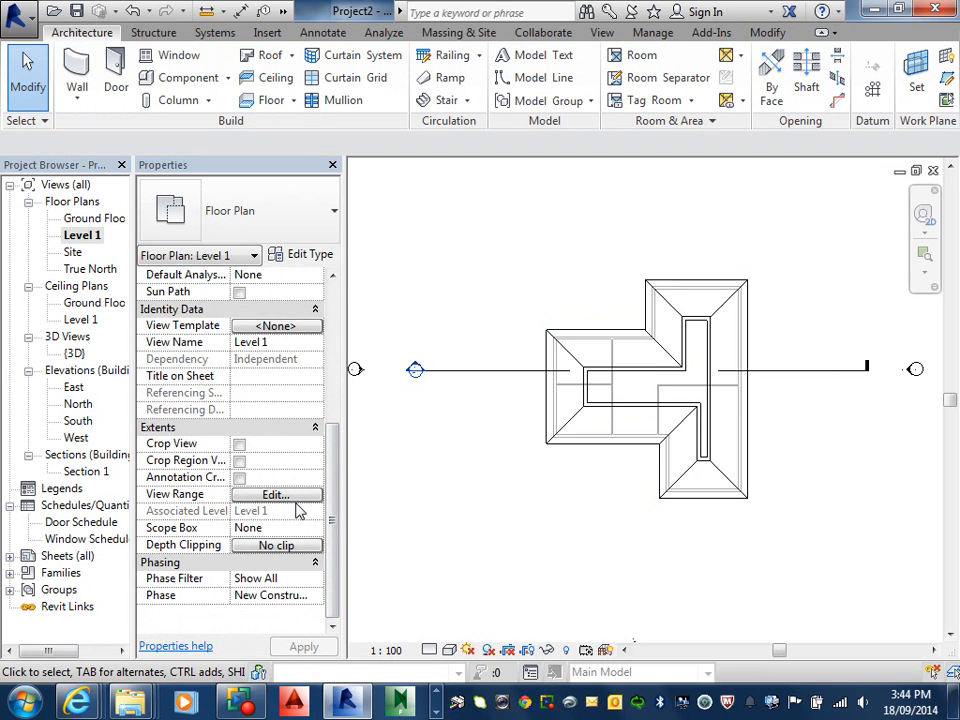
pyautogui.click(276, 496)
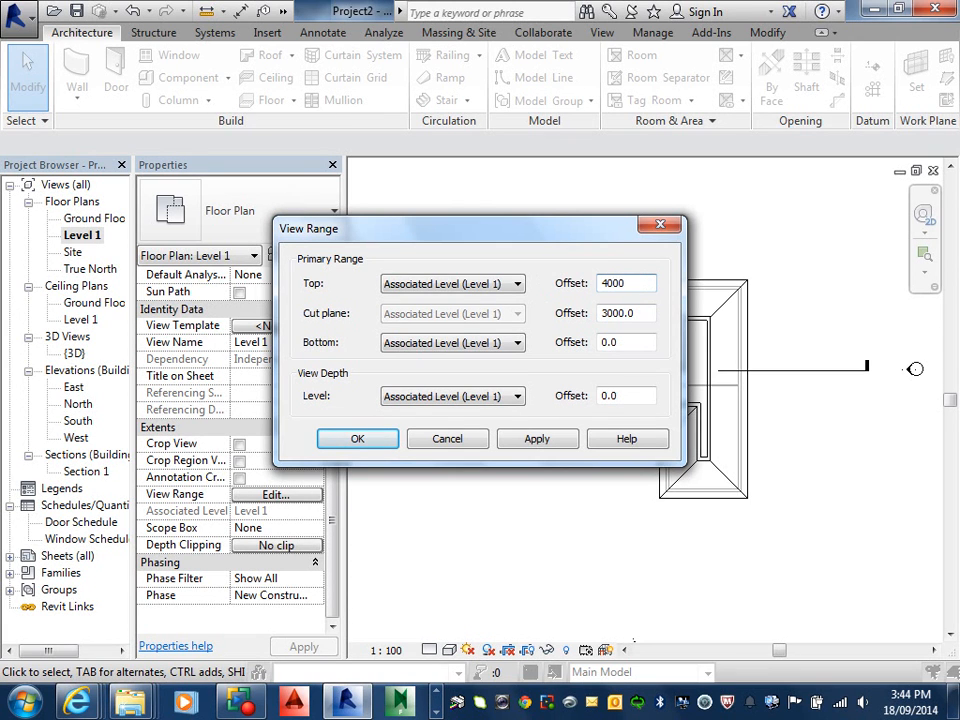
pyautogui.write('4000')
pyautogui.click(375, 440)
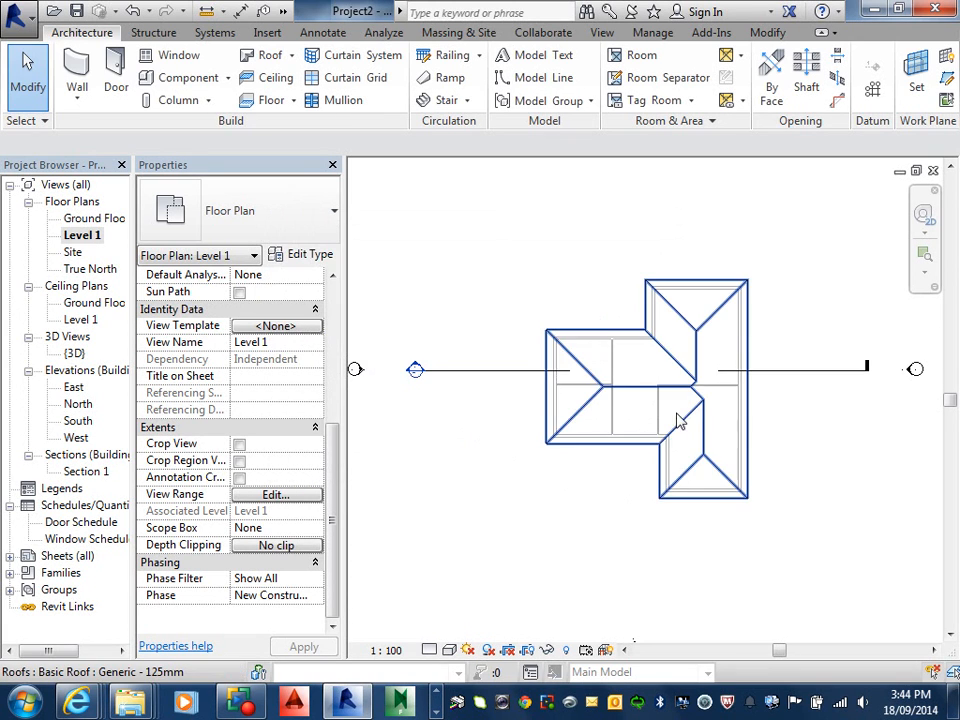
pyautogui.scroll(3, 677, 420)
pyautogui.scroll(2, 698, 455)
pyautogui.scroll(-4, 702, 422)
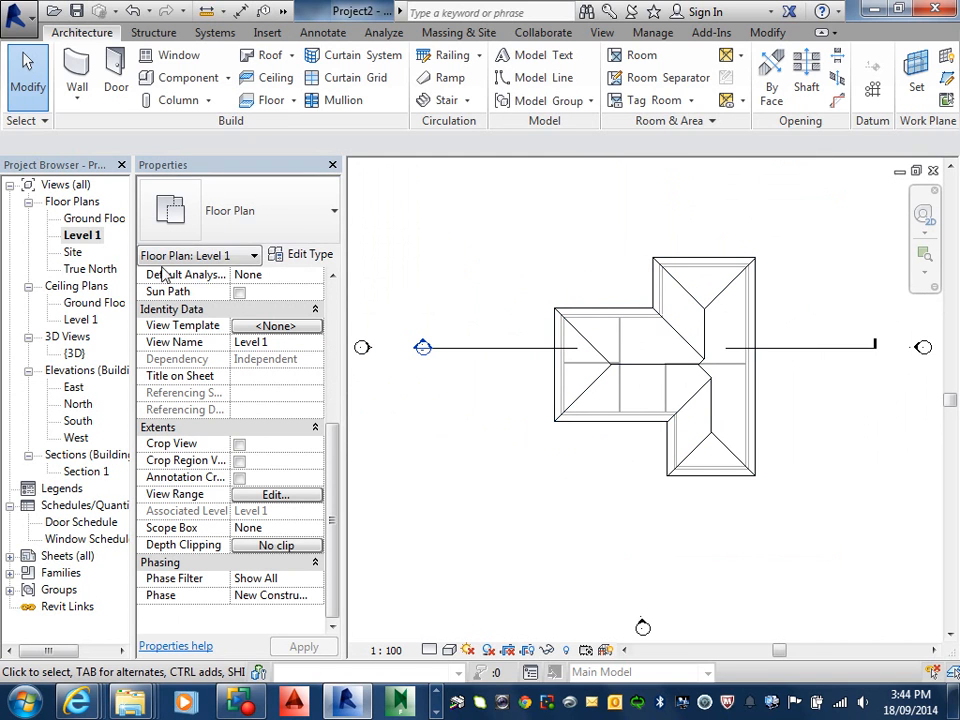
# - In the {3D} view, edit the roof footprint so the front wing's end edge does not define a slope, forming a gable
pyautogui.doubleClick(74, 353)
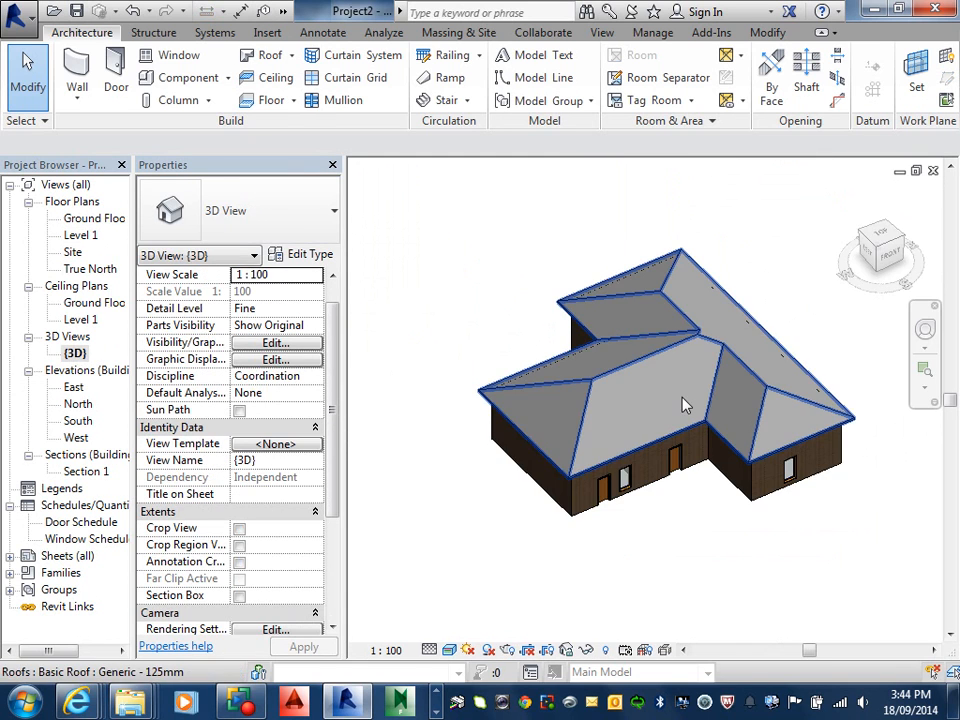
pyautogui.keyDown('shift'); pyautogui.moveTo(688, 428); pyautogui.dragTo(741, 510, button='middle'); pyautogui.keyUp('shift')
pyautogui.scroll(4, 741, 510)
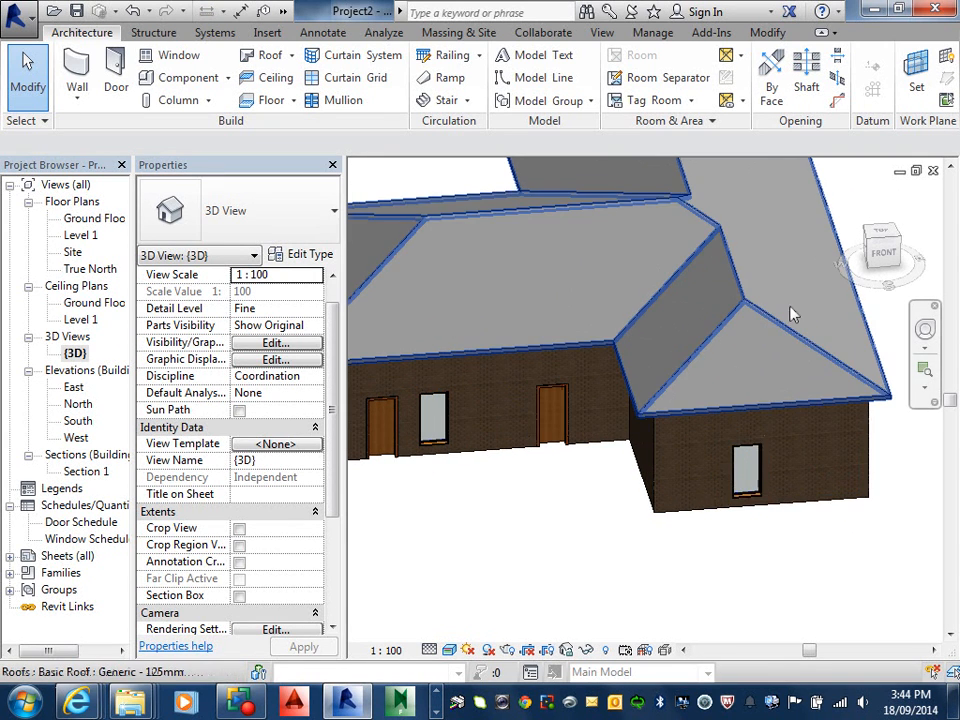
pyautogui.click(752, 407)
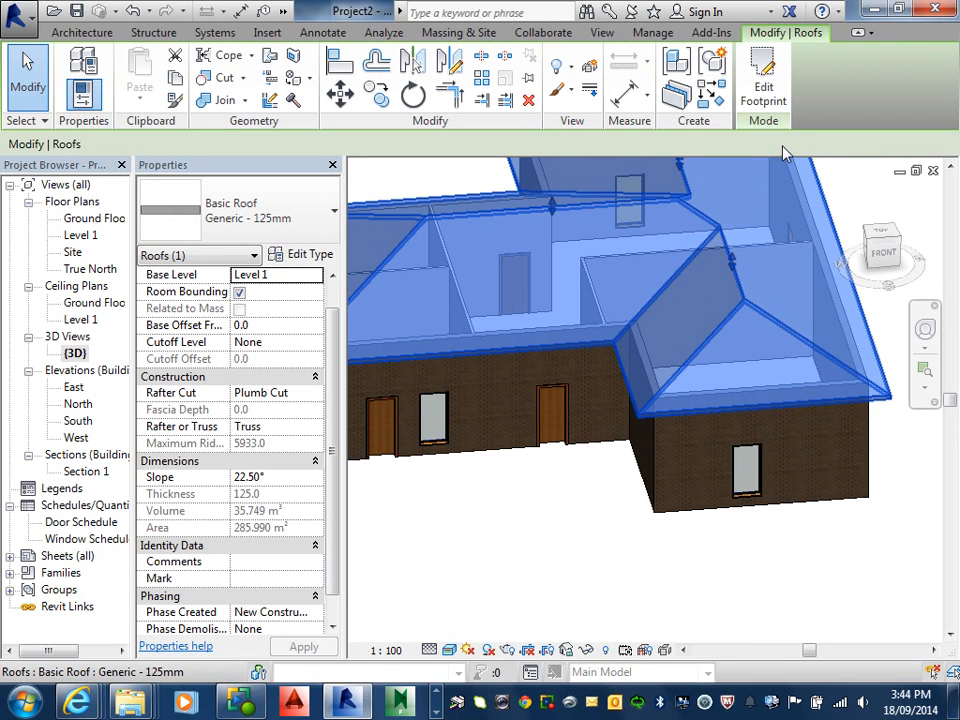
pyautogui.click(763, 88)
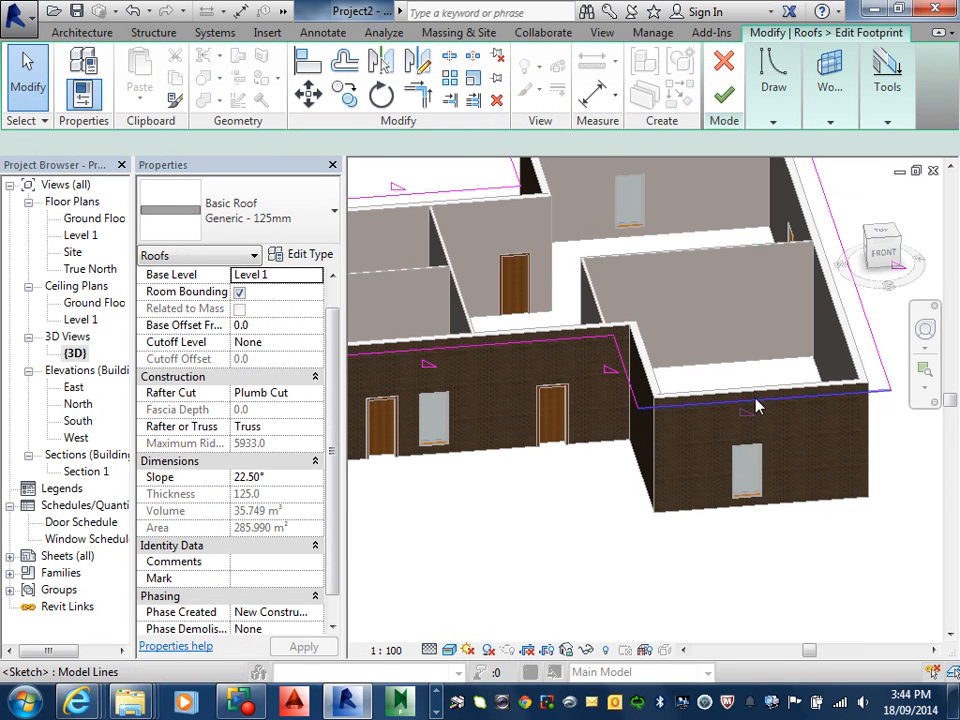
pyautogui.click(752, 409)
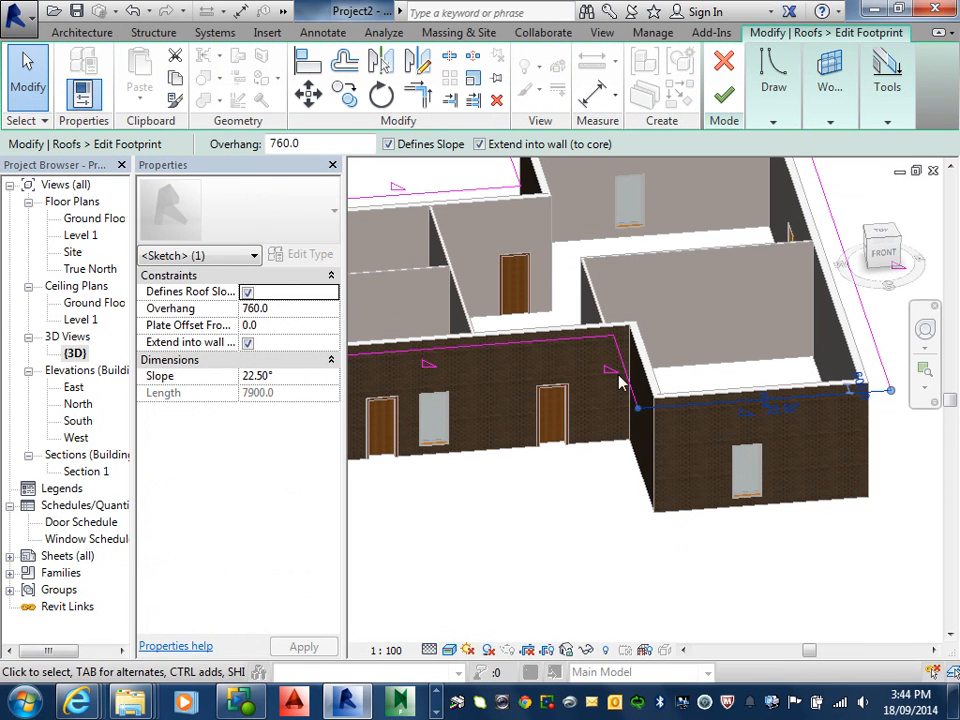
pyautogui.click(389, 145)
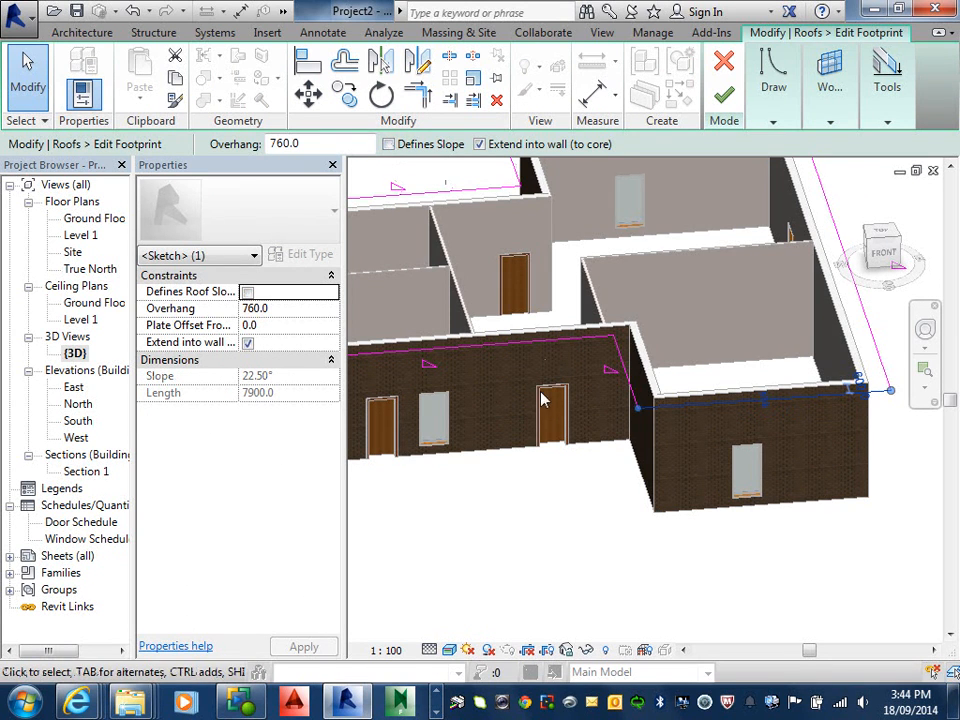
pyautogui.click(724, 104)
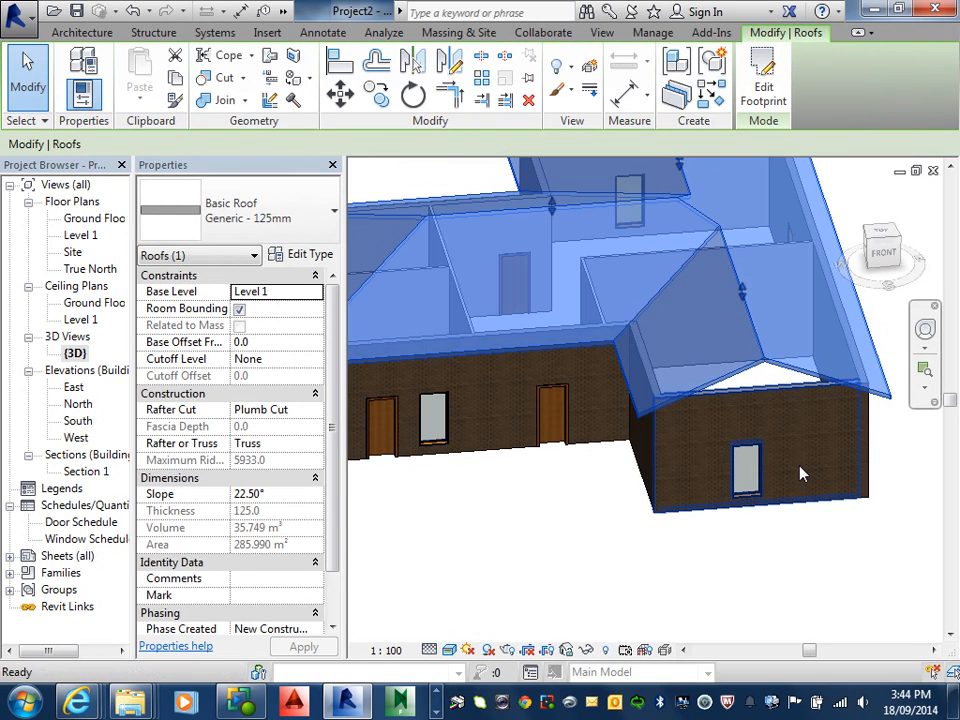
pyautogui.press('Escape')
# - Attach the top of the brick veneer end wall under the front wing's gable to the roof
pyautogui.keyDown('shift'); pyautogui.moveTo(793, 439); pyautogui.dragTo(699, 392, button='middle'); pyautogui.keyUp('shift')
pyautogui.scroll(2, 784, 336)
pyautogui.scroll(2, 699, 361)
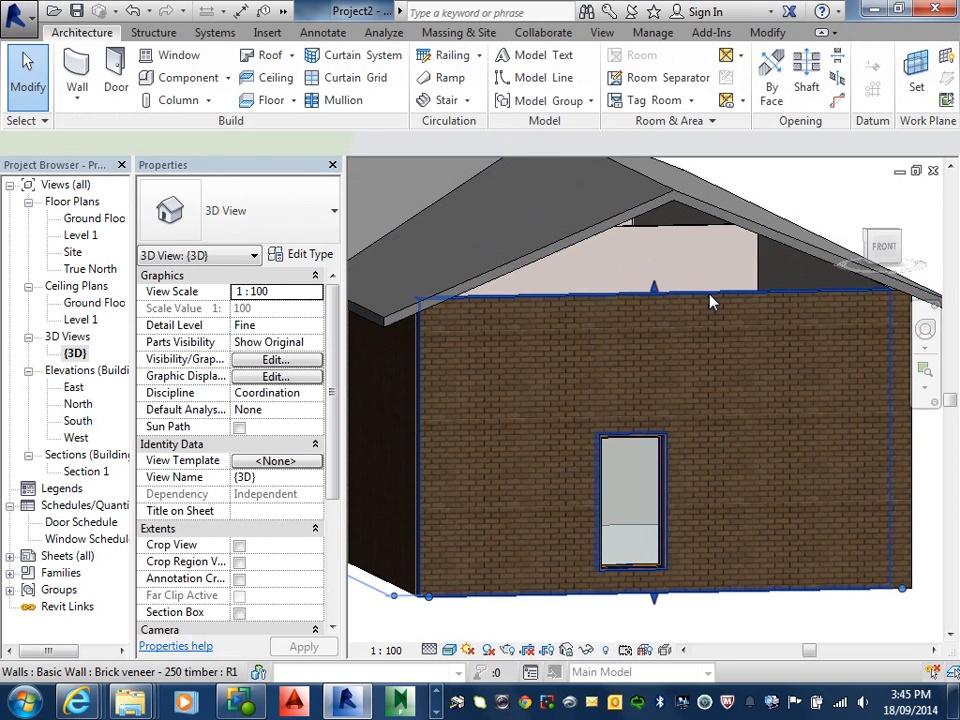
pyautogui.click(712, 302)
pyautogui.moveTo(882, 128)
pyautogui.moveTo(824, 124)
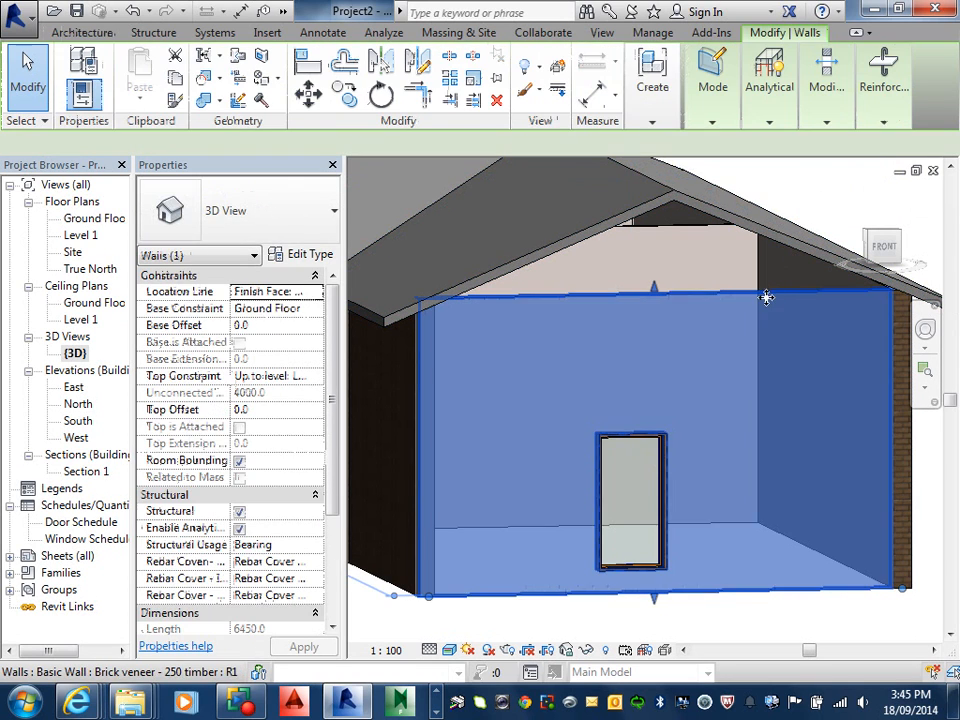
pyautogui.moveTo(772, 128)
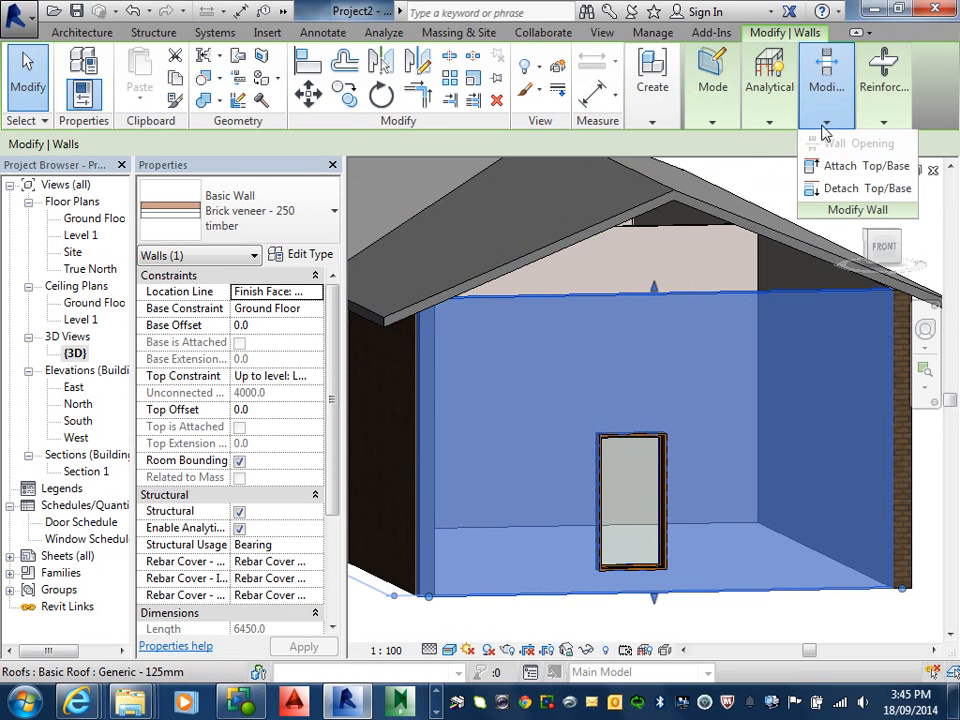
pyautogui.moveTo(877, 131)
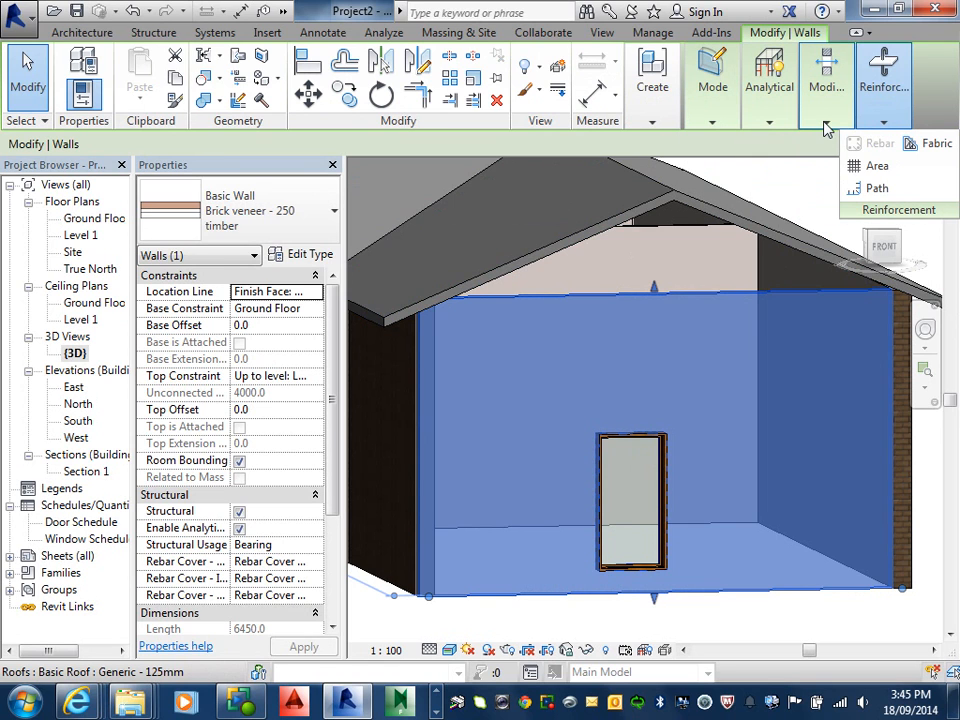
pyautogui.moveTo(826, 128)
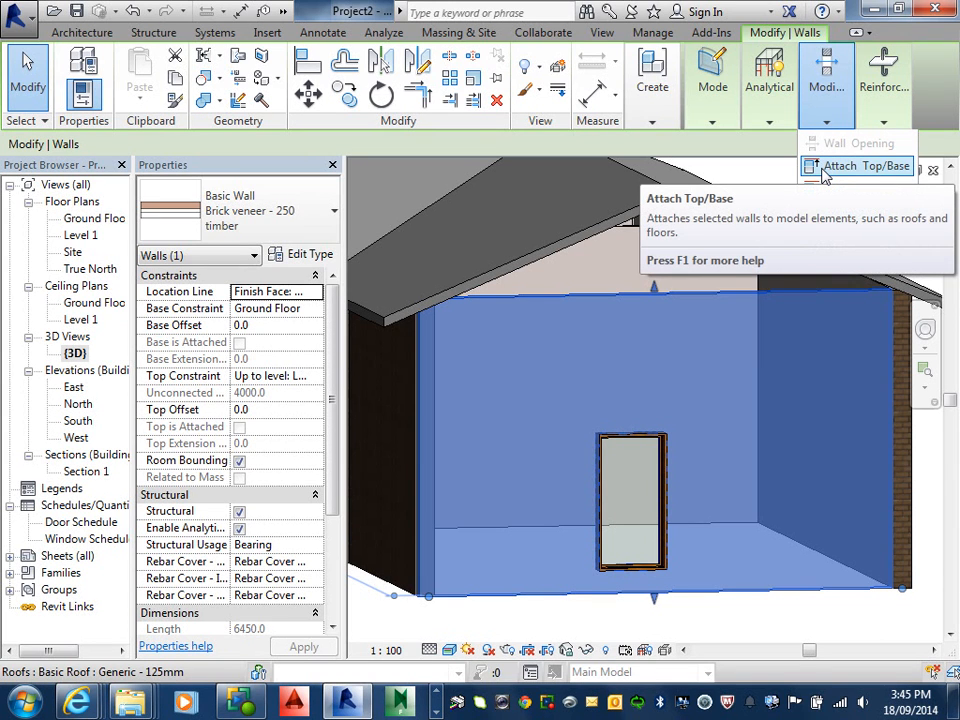
pyautogui.click(826, 169)
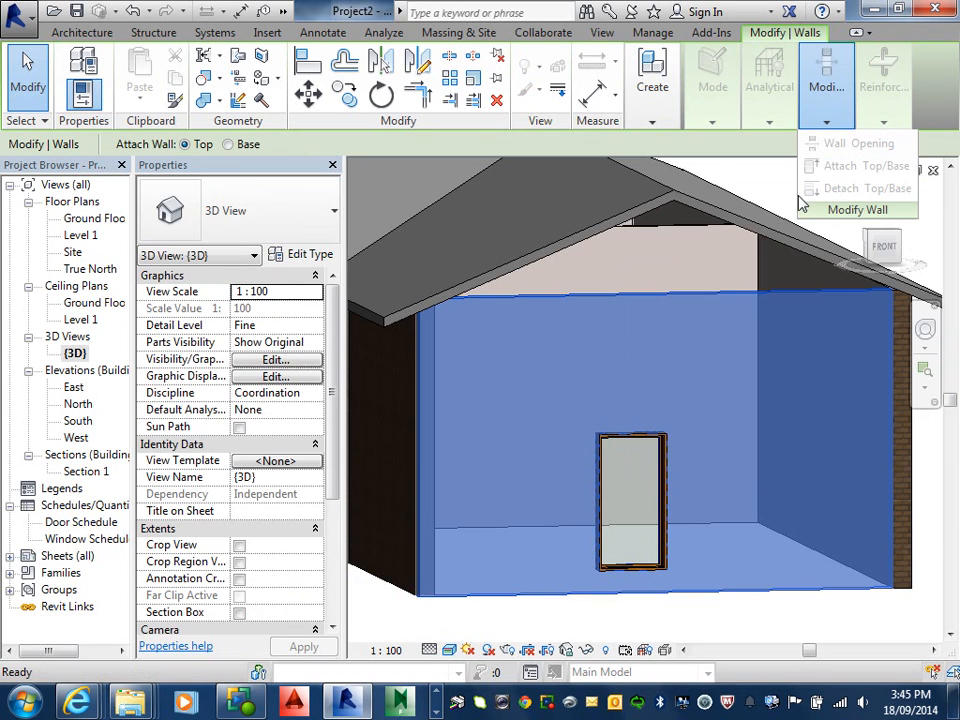
pyautogui.click(770, 237)
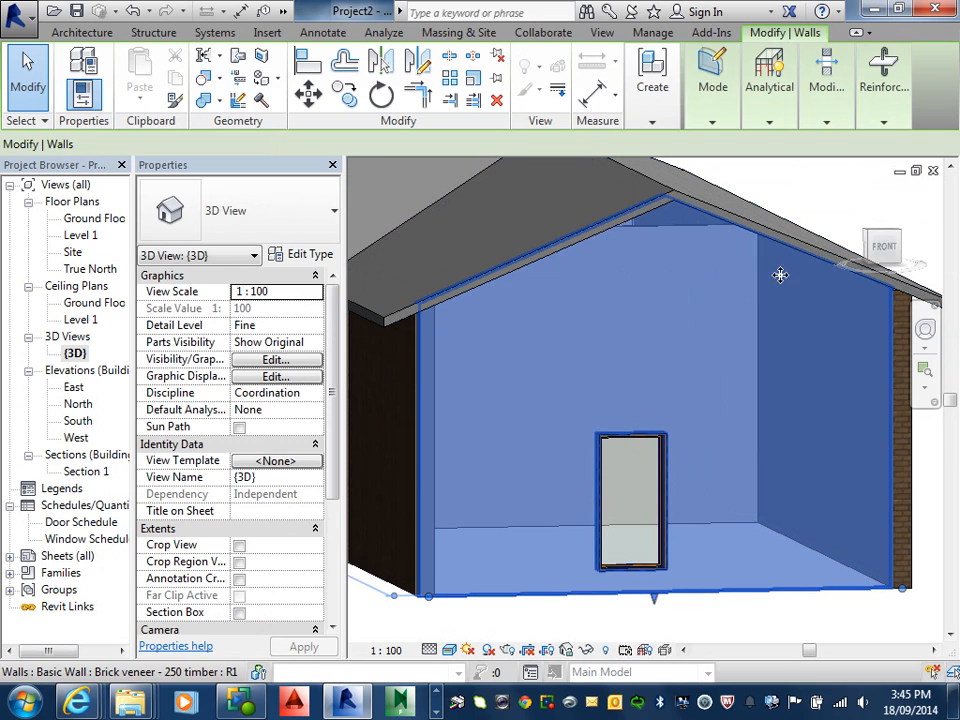
pyautogui.press('Escape')
pyautogui.keyDown('shift'); pyautogui.moveTo(712, 331); pyautogui.dragTo(714, 409, button='middle'); pyautogui.keyUp('shift')
pyautogui.scroll(-2, 716, 353)
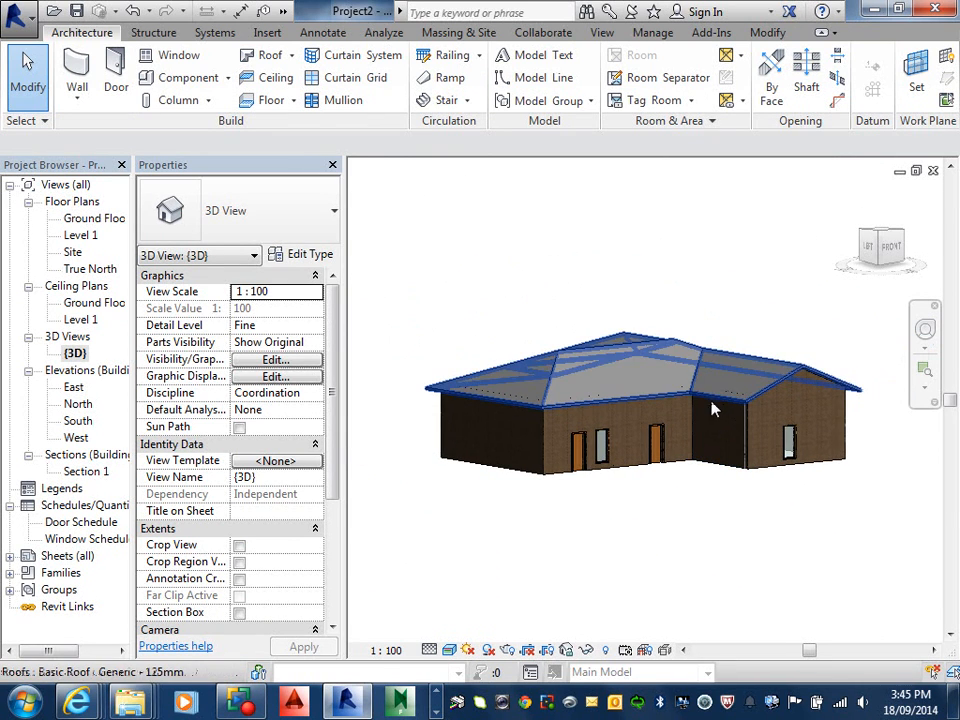
# - Create a Generic 150mm floor on the Ground Floor, bounded by the whole exterior wall chain and extended into the wall core
pyautogui.doubleClick(88, 217)
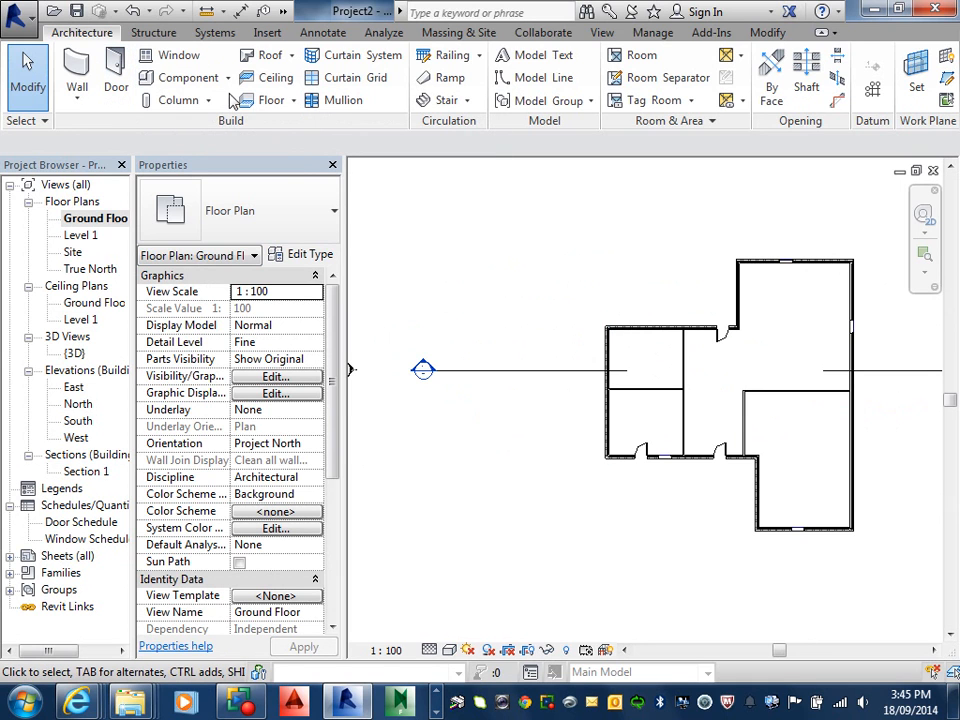
pyautogui.click(283, 102)
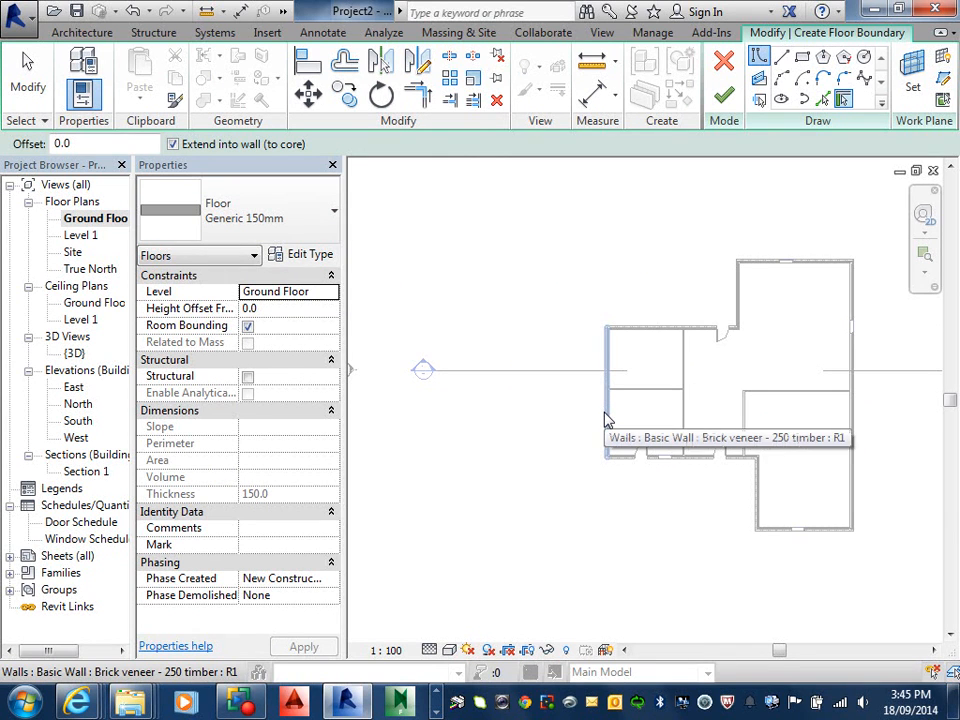
pyautogui.press('Tab')
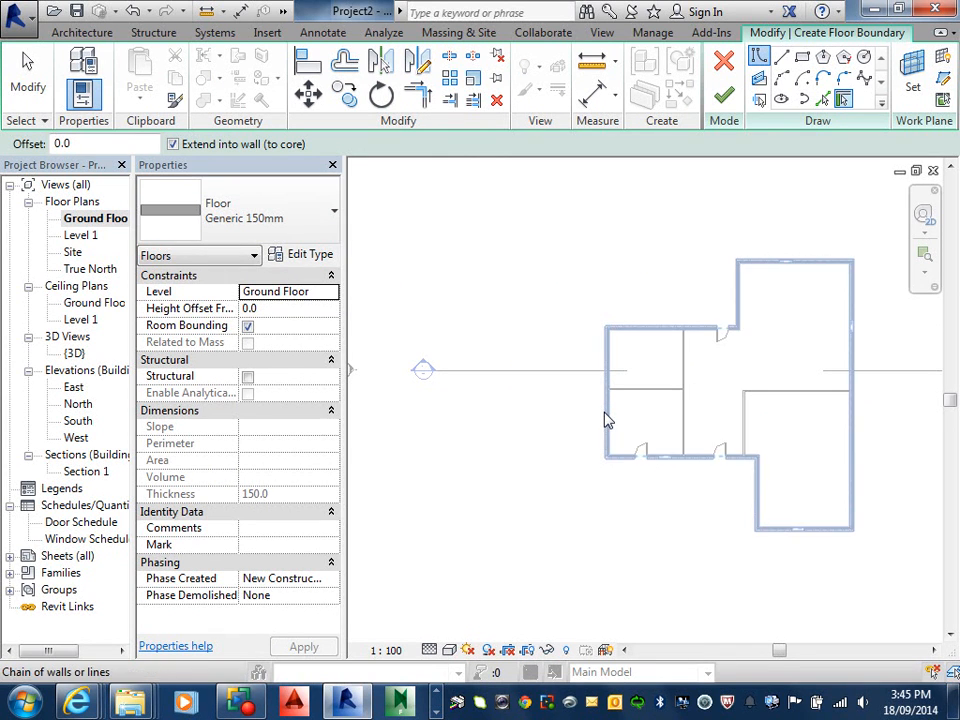
pyautogui.click(605, 420)
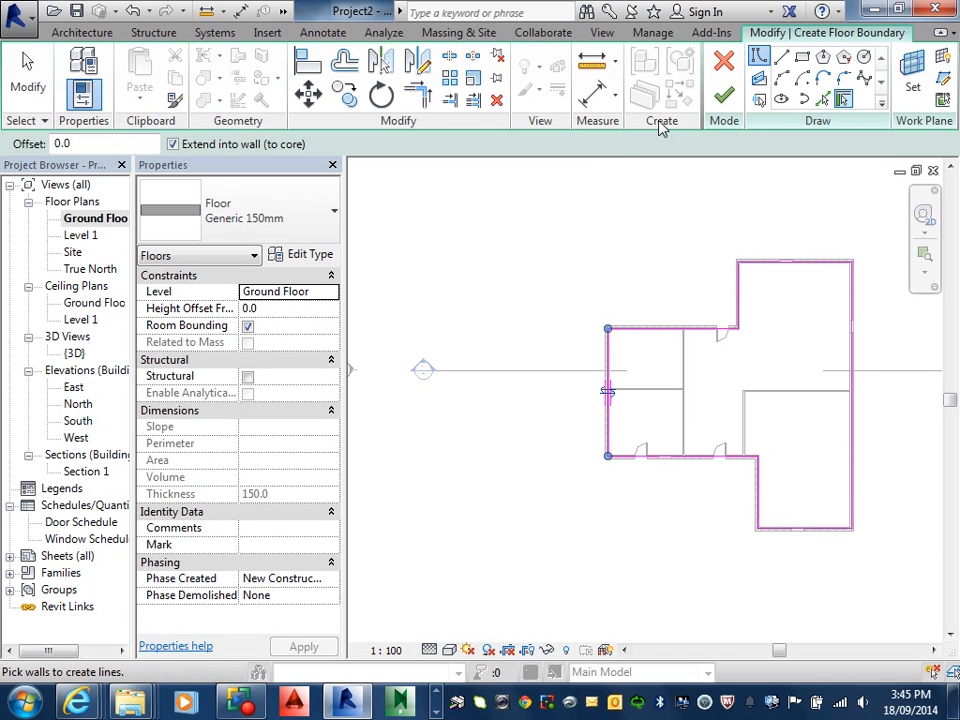
pyautogui.click(724, 95)
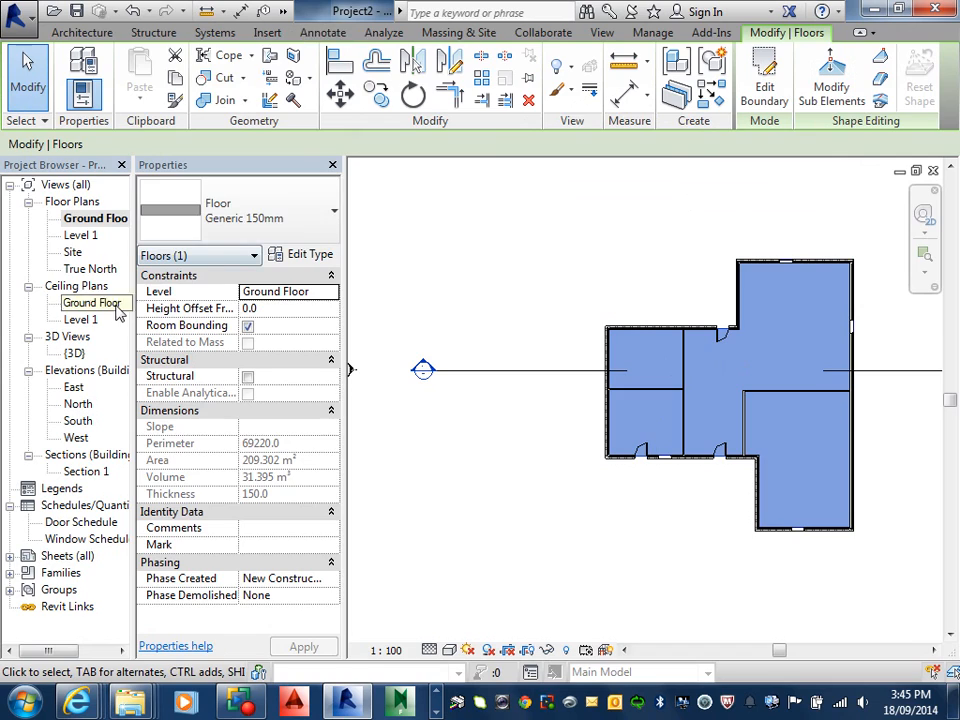
# - Examine the new floor slab, gable wall and roof of the house in the {3D} view
pyautogui.doubleClick(78, 355)
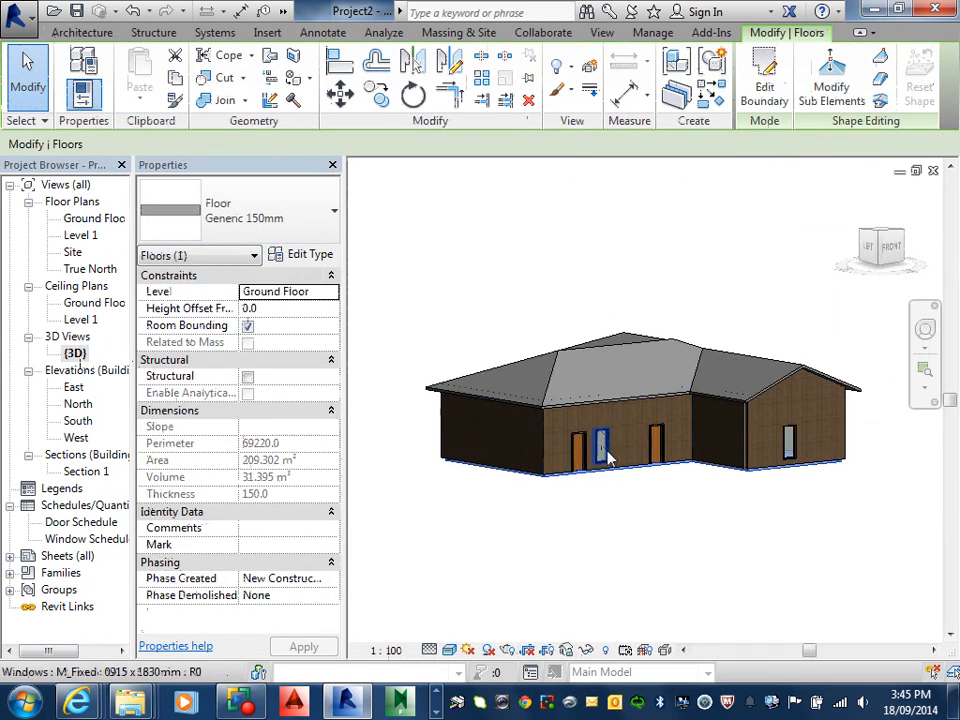
pyautogui.keyDown('shift'); pyautogui.moveTo(626, 423); pyautogui.dragTo(634, 328, button='middle'); pyautogui.keyUp('shift')
pyautogui.press('Escape')
pyautogui.keyDown('shift'); pyautogui.moveTo(690, 474); pyautogui.dragTo(667, 584, button='middle'); pyautogui.keyUp('shift')
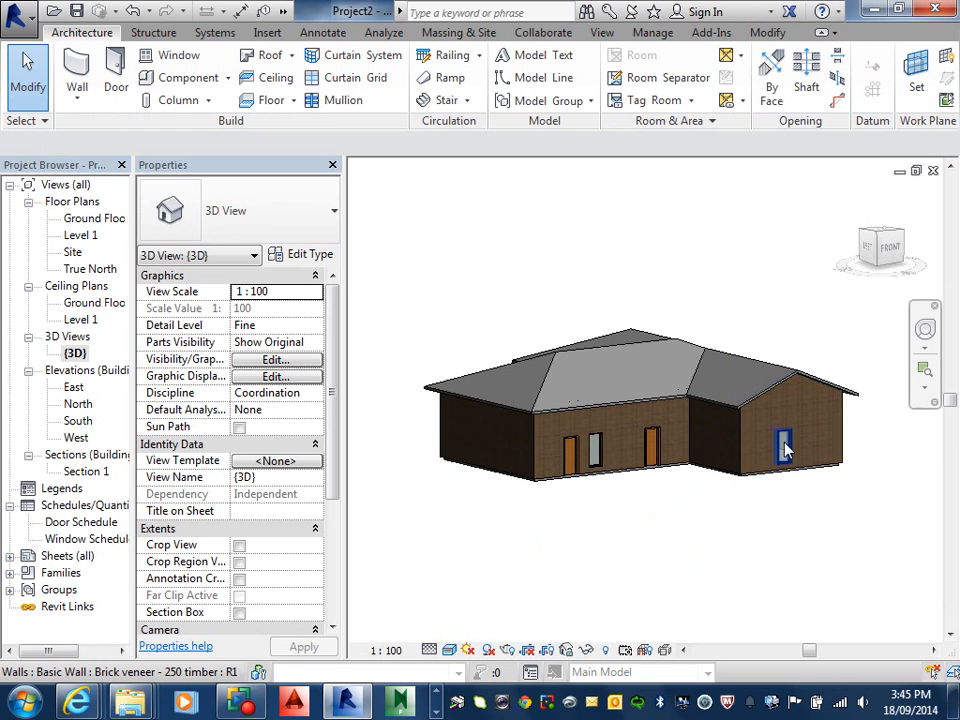
pyautogui.scroll(-1, 762, 452)
pyautogui.moveTo(762, 453); pyautogui.dragTo(811, 452, button='middle')
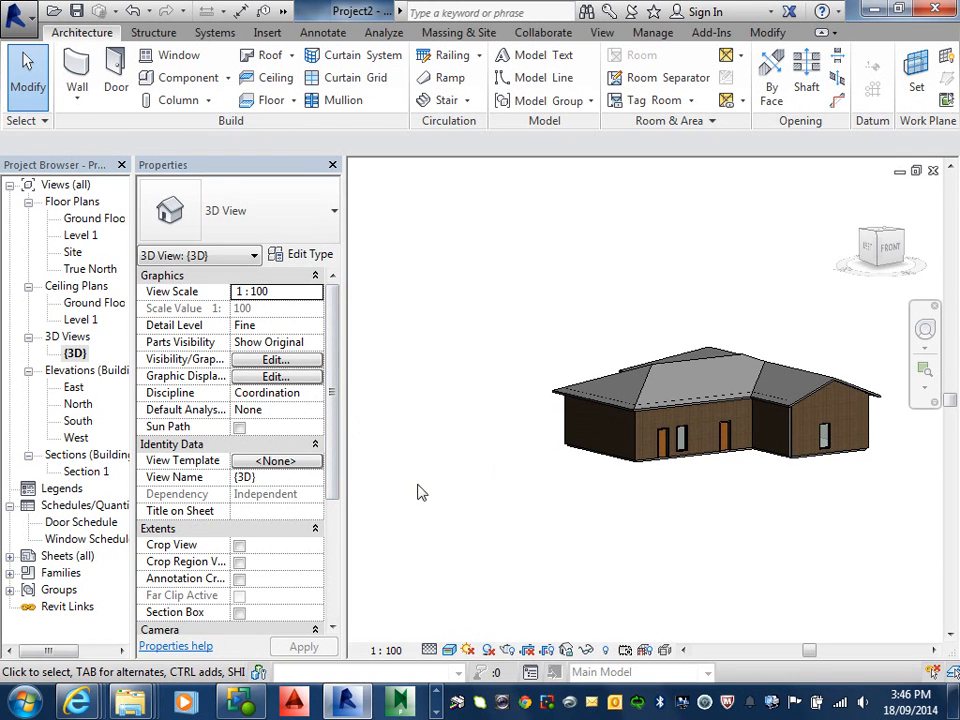
pyautogui.scroll(4, 596, 506)
pyautogui.moveTo(596, 506); pyautogui.dragTo(561, 567, button='middle')
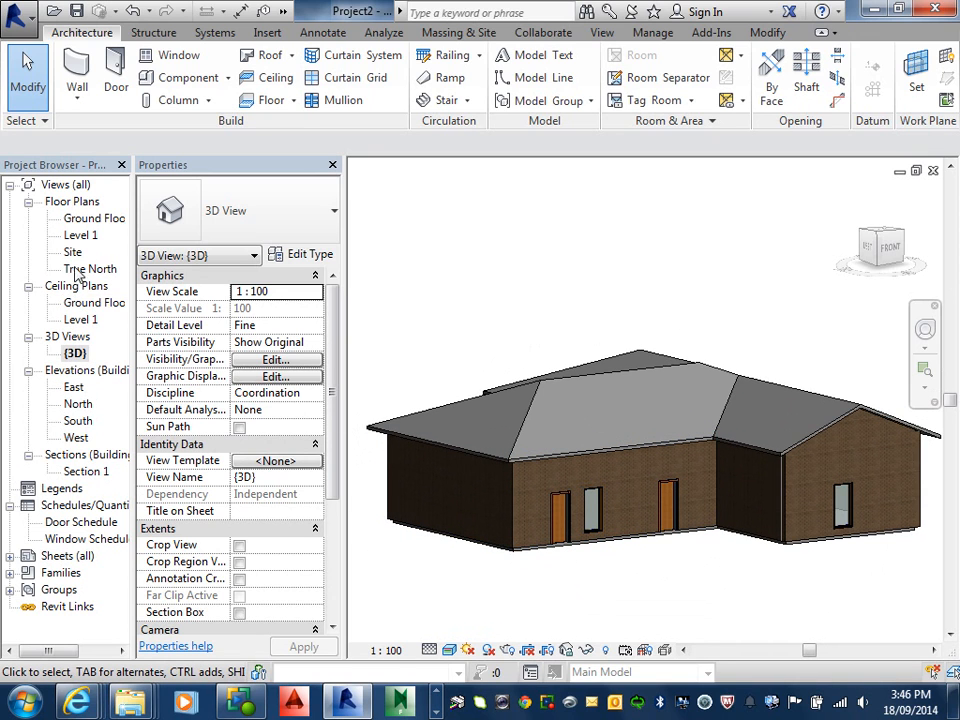
# - Open the Section 1 view and set its detail level to Fine
pyautogui.doubleClick(82, 474)
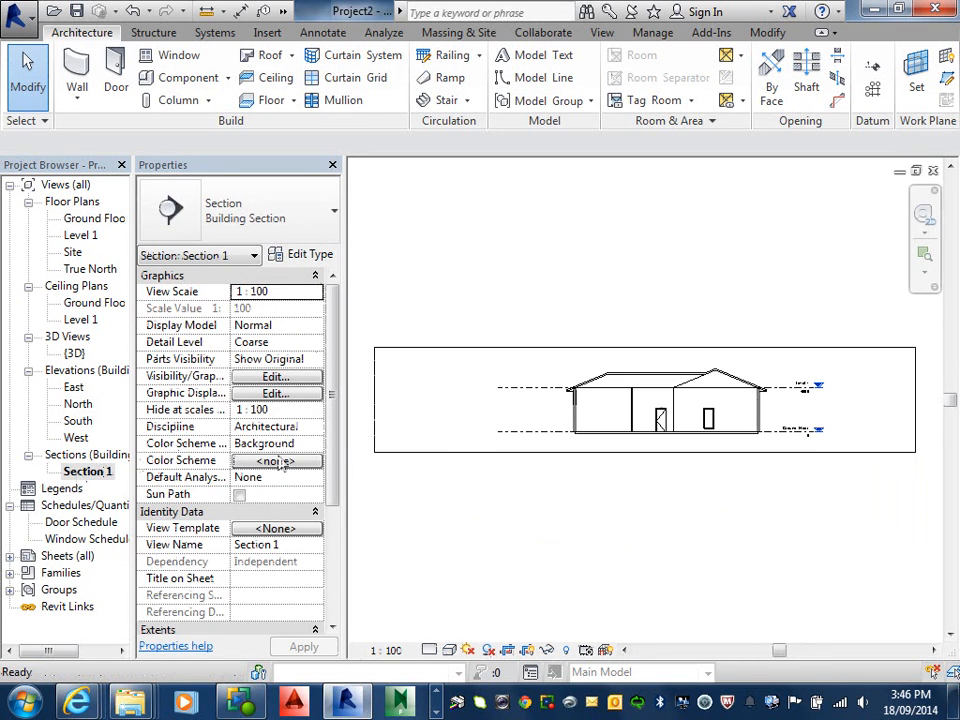
pyautogui.scroll(3, 648, 415)
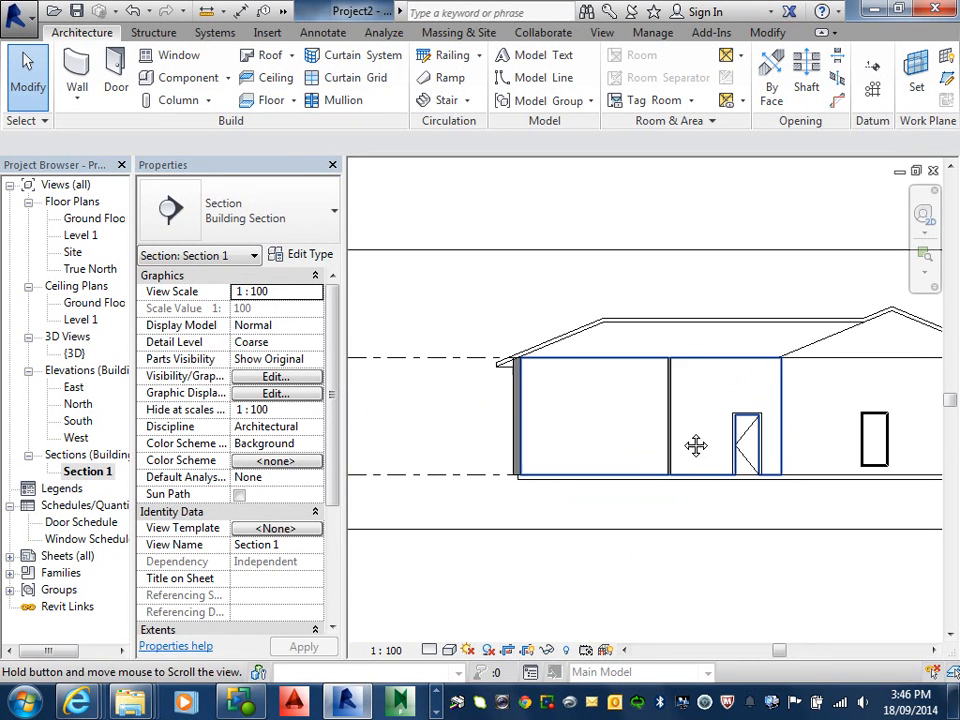
pyautogui.click(429, 651)
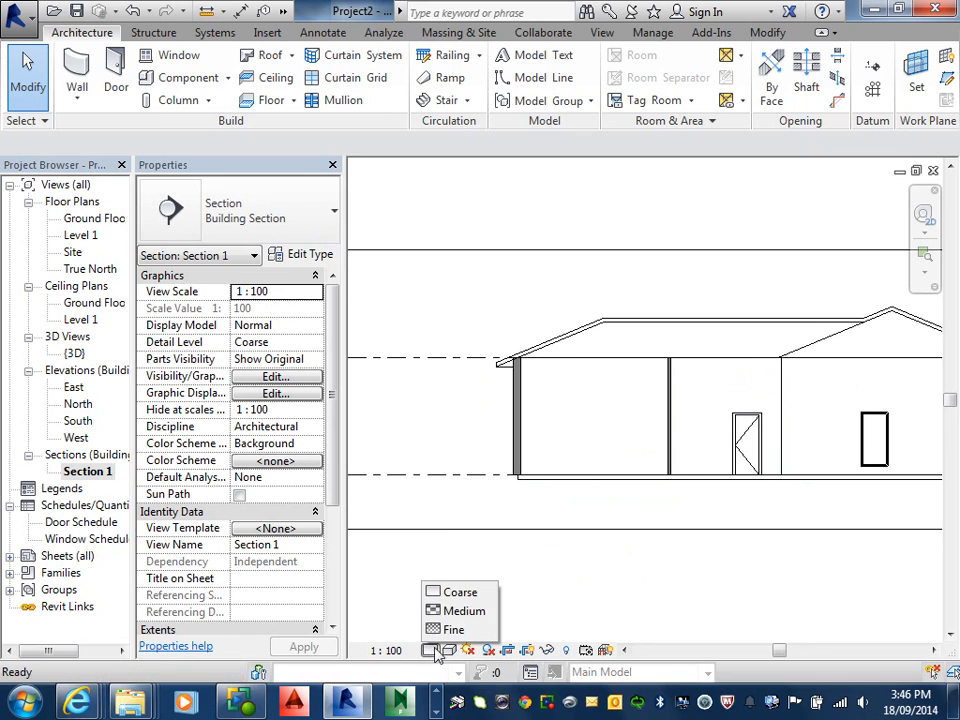
pyautogui.click(458, 690)
# - Examine how the brick veneer walls meet the floor slab and roof at both ends of Section 1
pyautogui.scroll(2, 518, 460)
pyautogui.scroll(3, 520, 458)
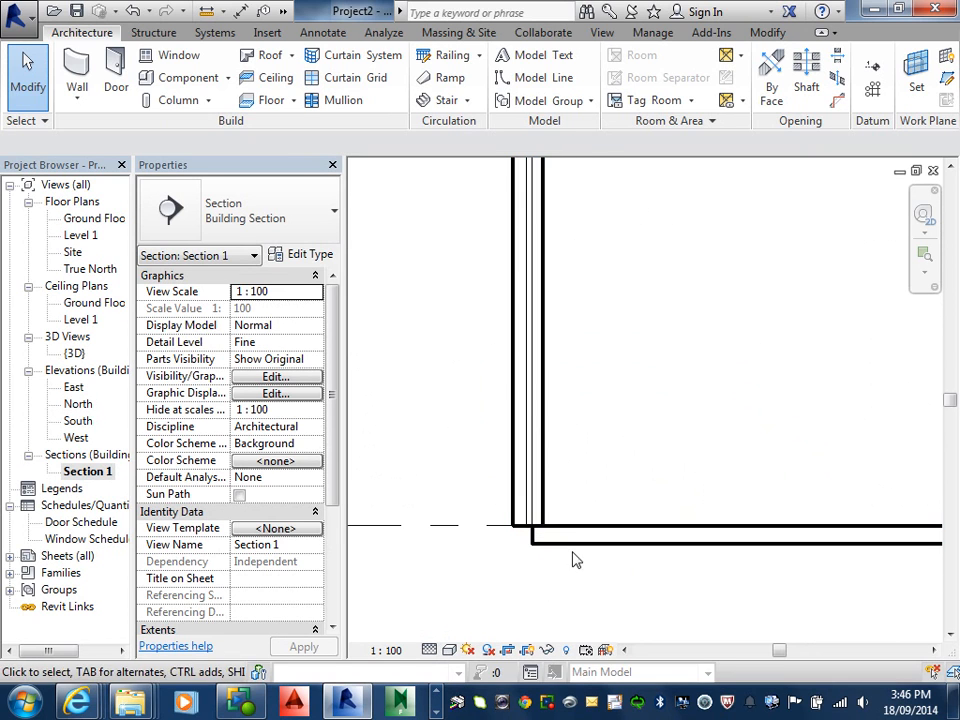
pyautogui.scroll(-1, 555, 535)
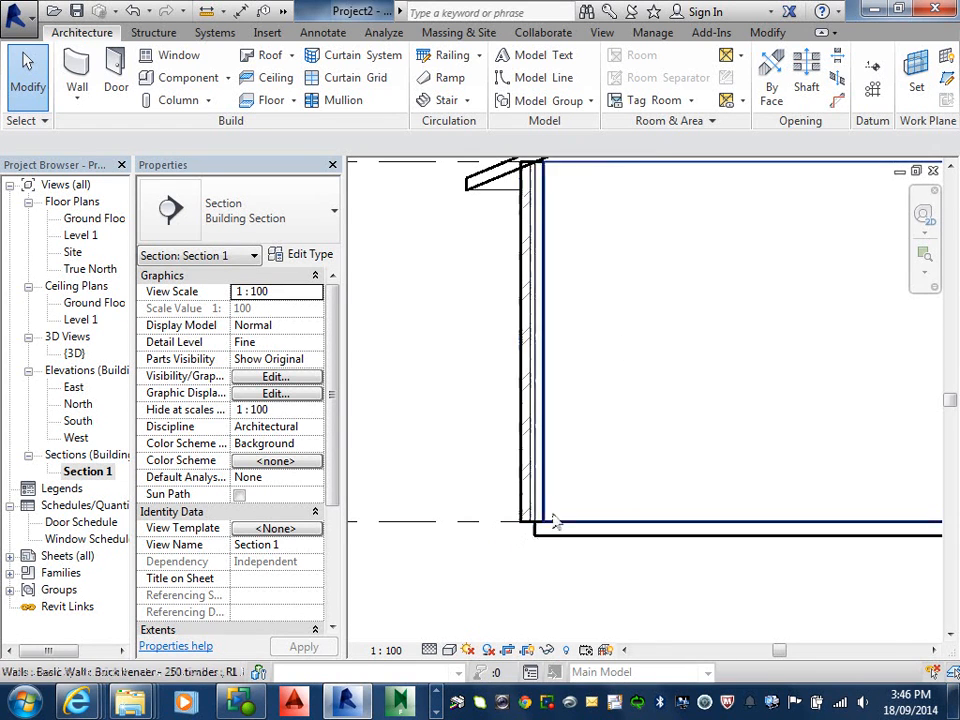
pyautogui.scroll(-3, 582, 497)
pyautogui.moveTo(650, 497); pyautogui.dragTo(532, 506, button='middle')
pyautogui.scroll(-2, 520, 504)
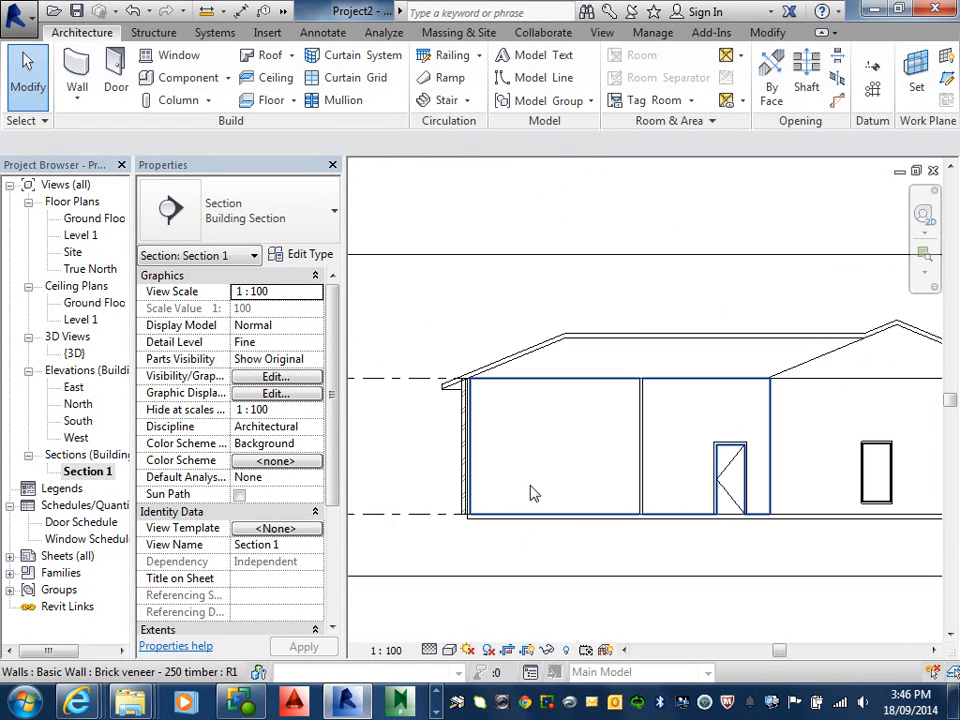
pyautogui.moveTo(703, 481); pyautogui.dragTo(617, 497, button='middle')
pyautogui.scroll(2, 870, 570)
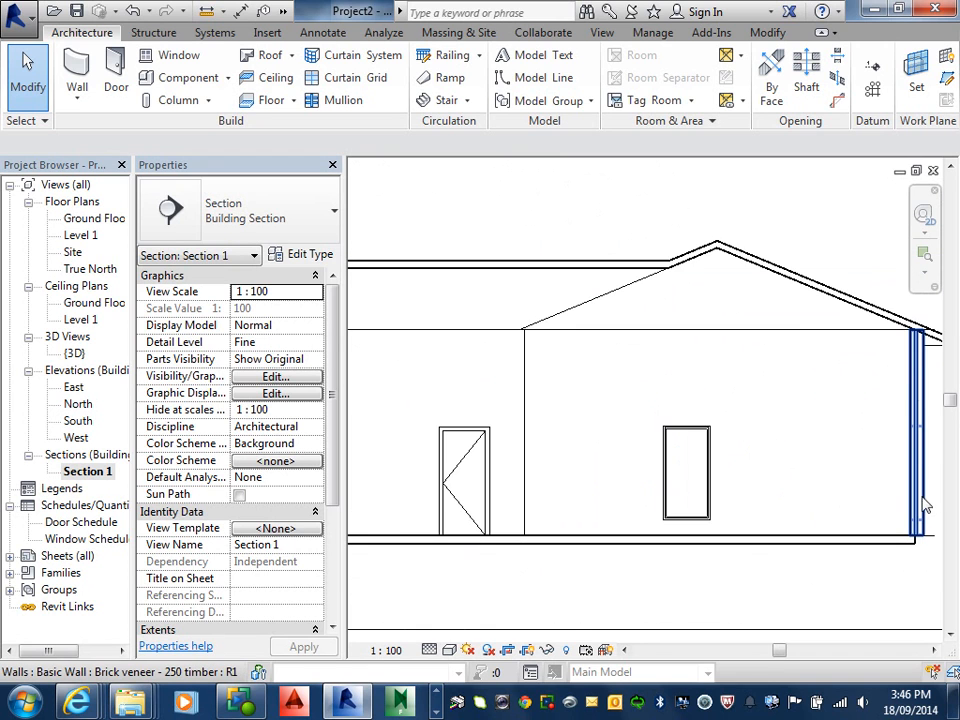
pyautogui.scroll(-1, 718, 526)
pyautogui.moveTo(718, 526); pyautogui.dragTo(866, 496, button='middle')
# - Set the distance from the partition to the 820 door in the section view to 2000
pyautogui.click(671, 484)
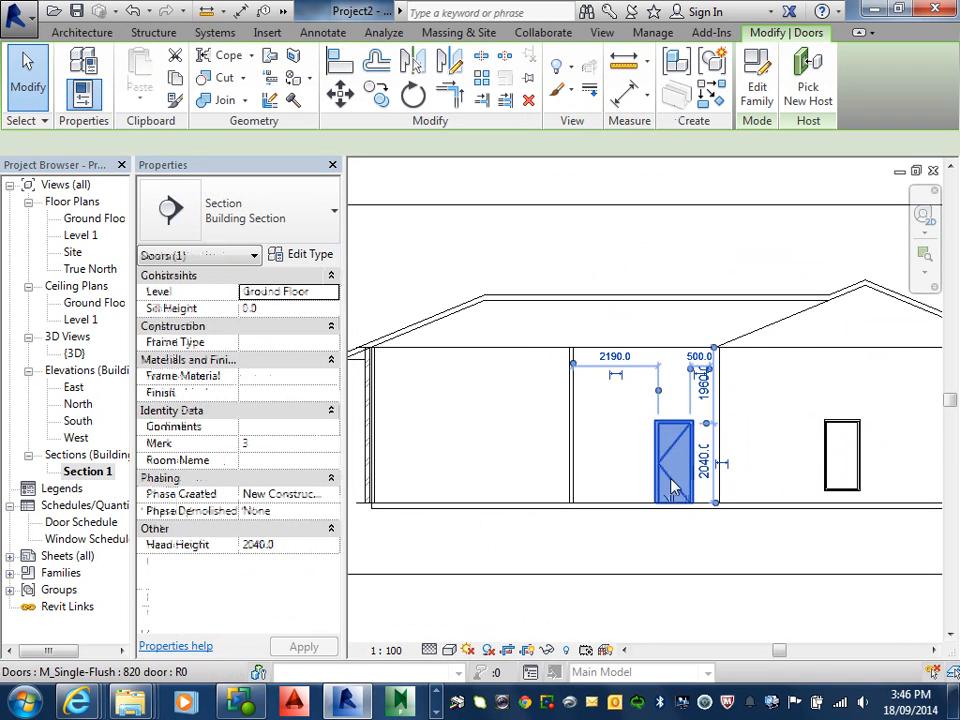
pyautogui.scroll(1, 706, 445)
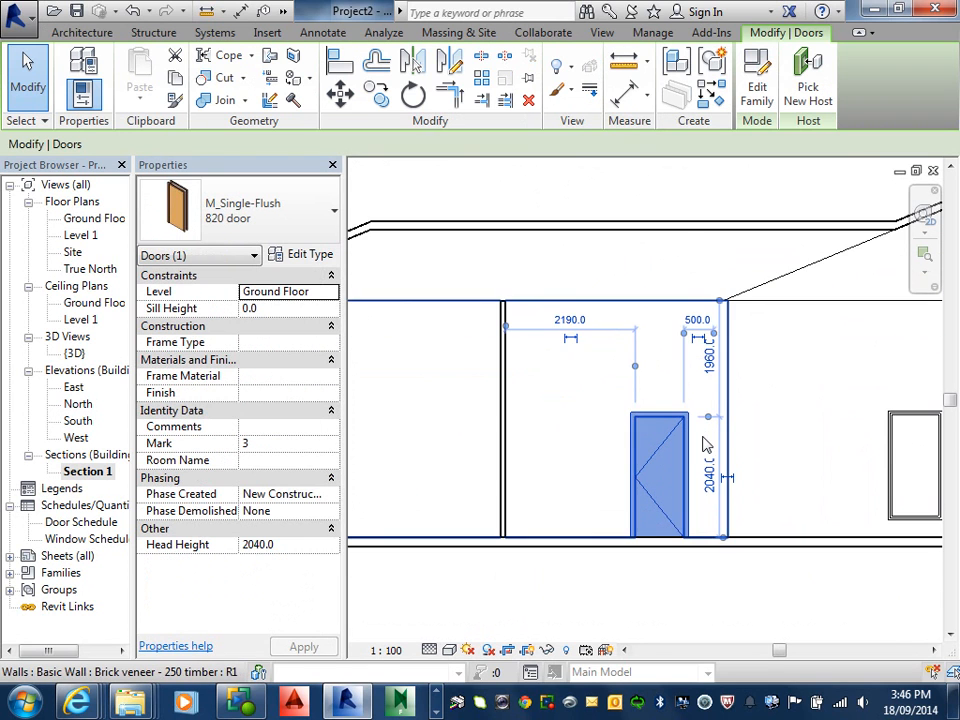
pyautogui.click(569, 320)
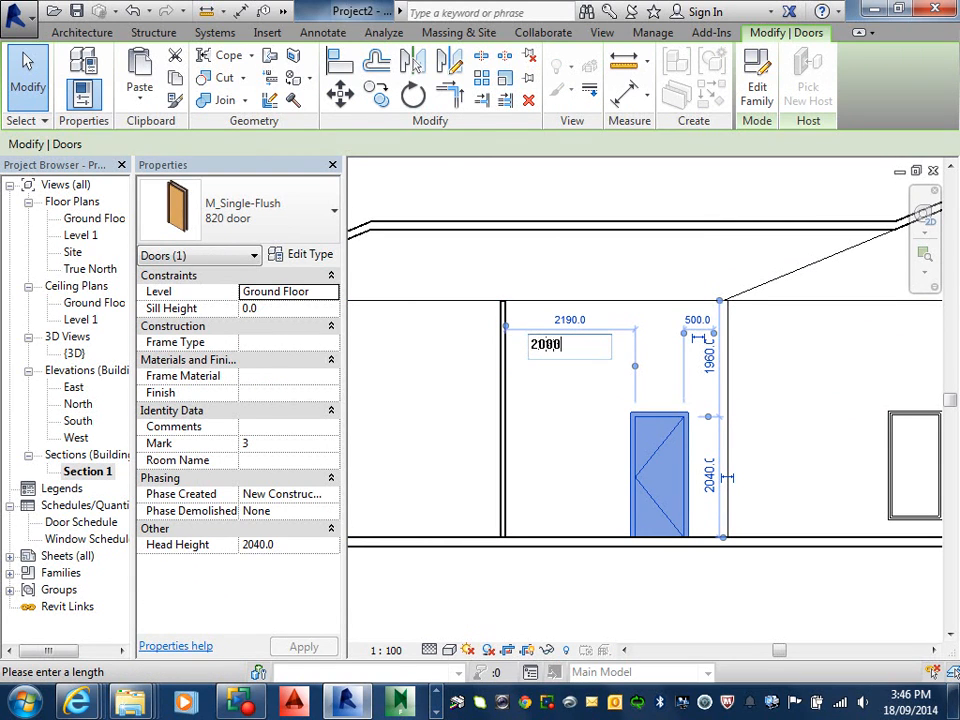
pyautogui.write('2000')
pyautogui.press('Return')
pyautogui.press('Escape')
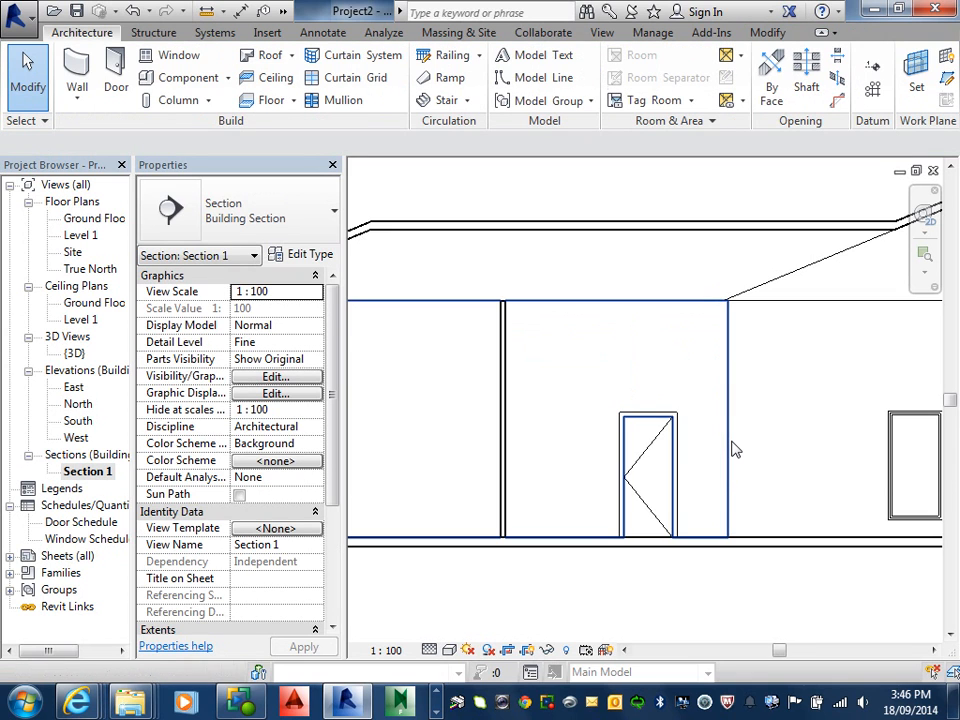
# - Set the Section 1 view scale to 1 : 50
pyautogui.scroll(-5, 564, 375)
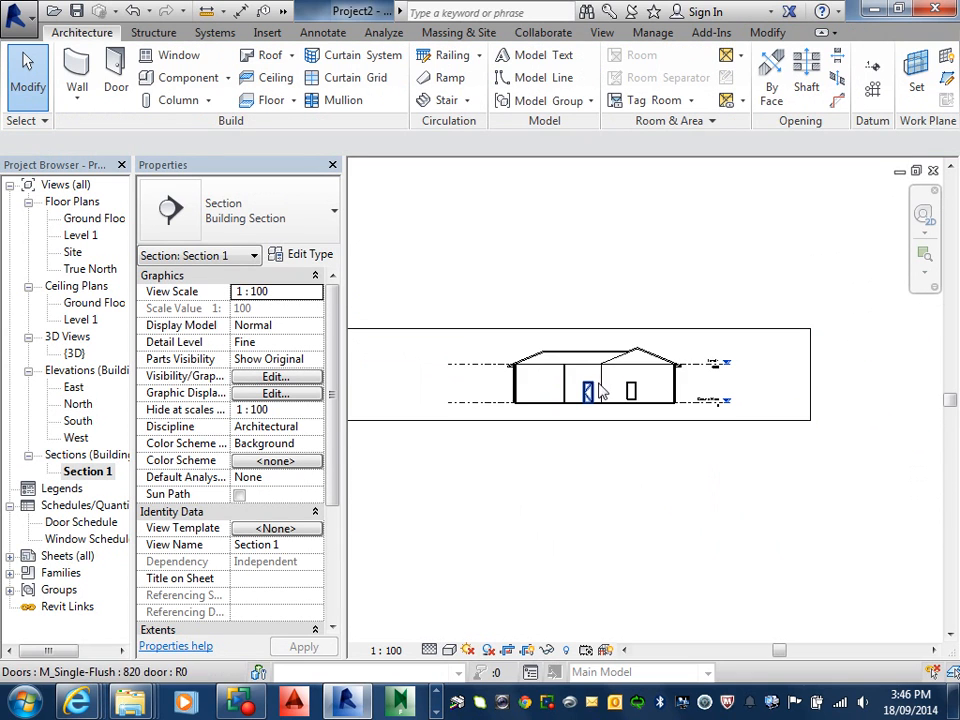
pyautogui.moveTo(632, 403); pyautogui.dragTo(776, 419, button='middle')
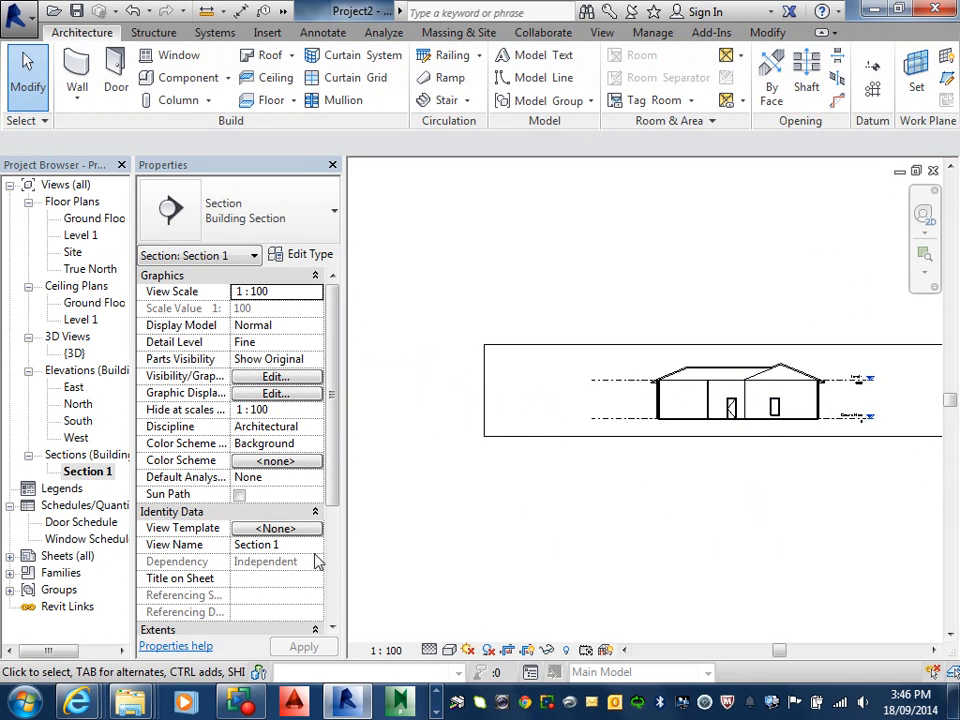
pyautogui.moveTo(606, 422); pyautogui.dragTo(525, 443, button='middle')
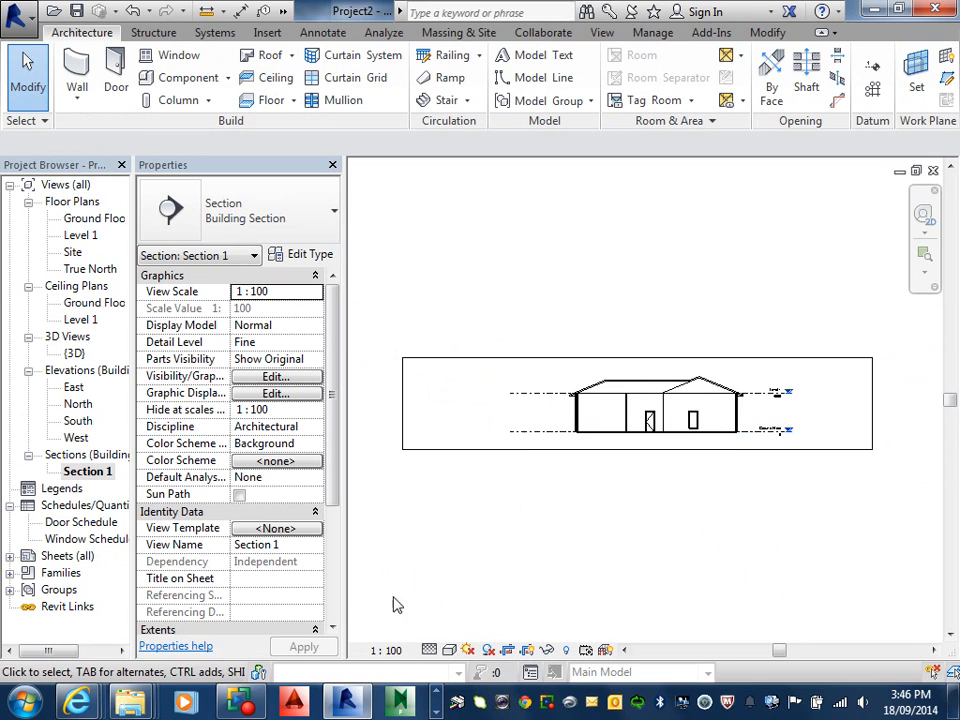
pyautogui.click(388, 651)
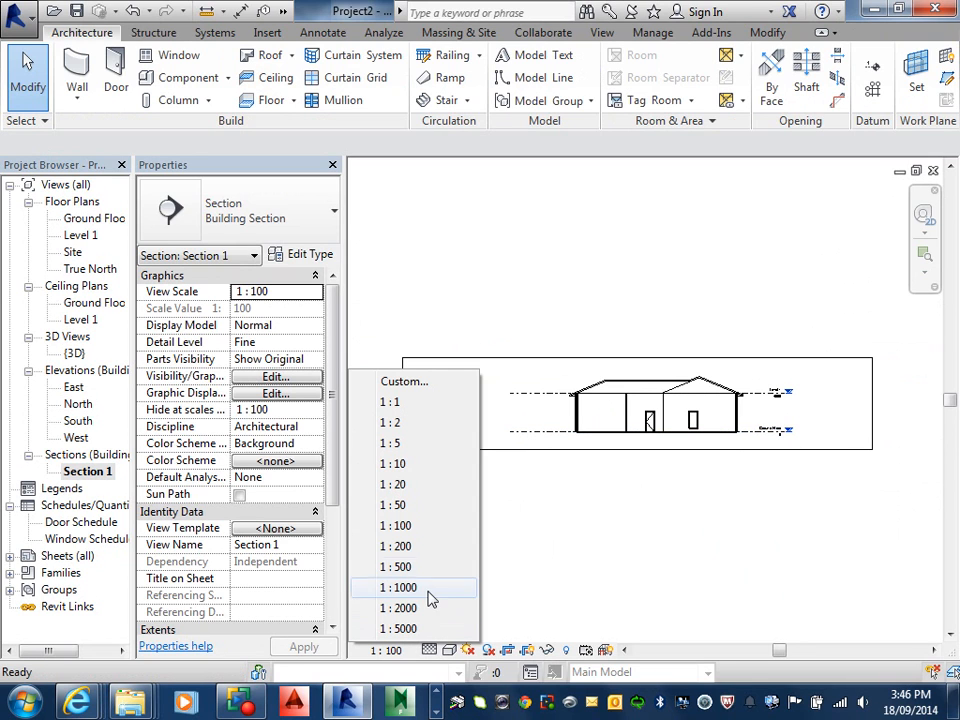
pyautogui.click(413, 510)
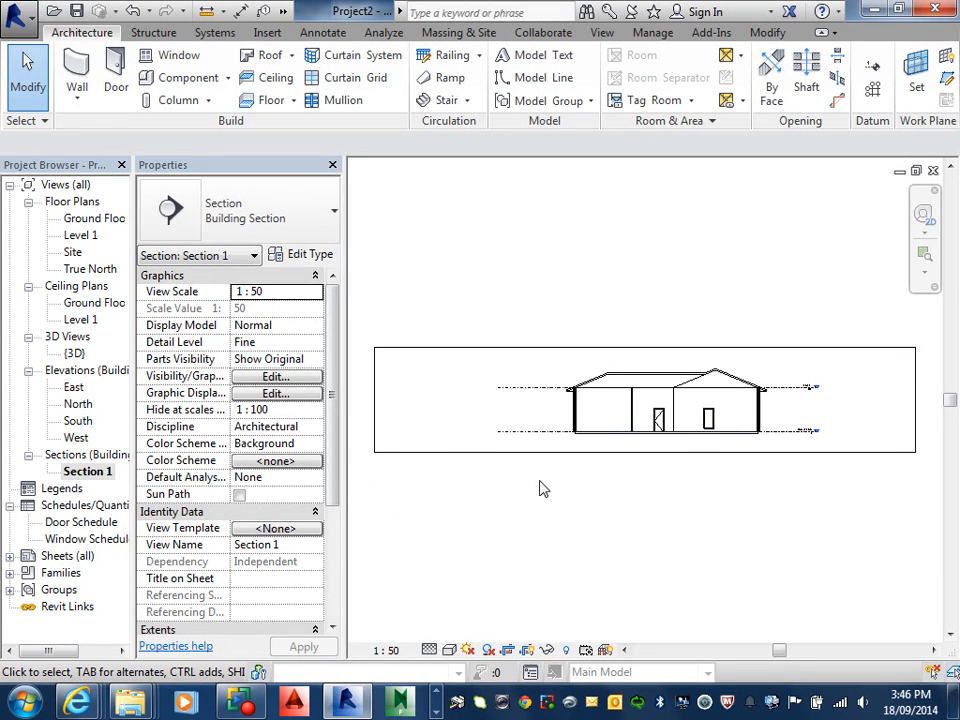
# - Shrink the Section 1 crop region on all four sides so it fits closely around the house
pyautogui.click(374, 369)
pyautogui.moveTo(374, 399); pyautogui.dragTo(553, 399)
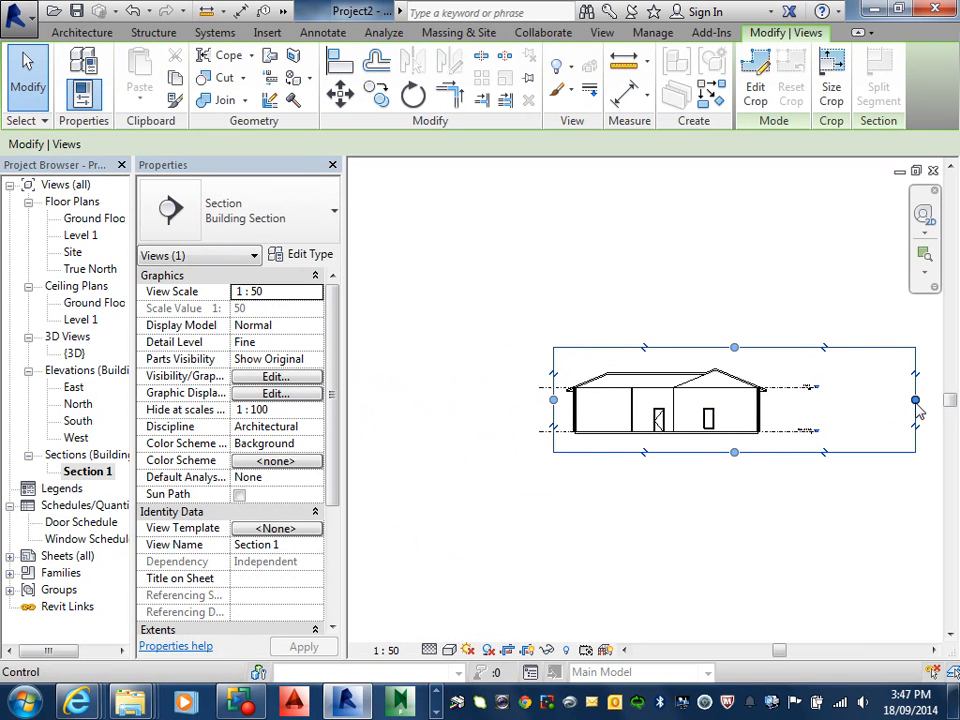
pyautogui.moveTo(913, 399); pyautogui.dragTo(776, 400)
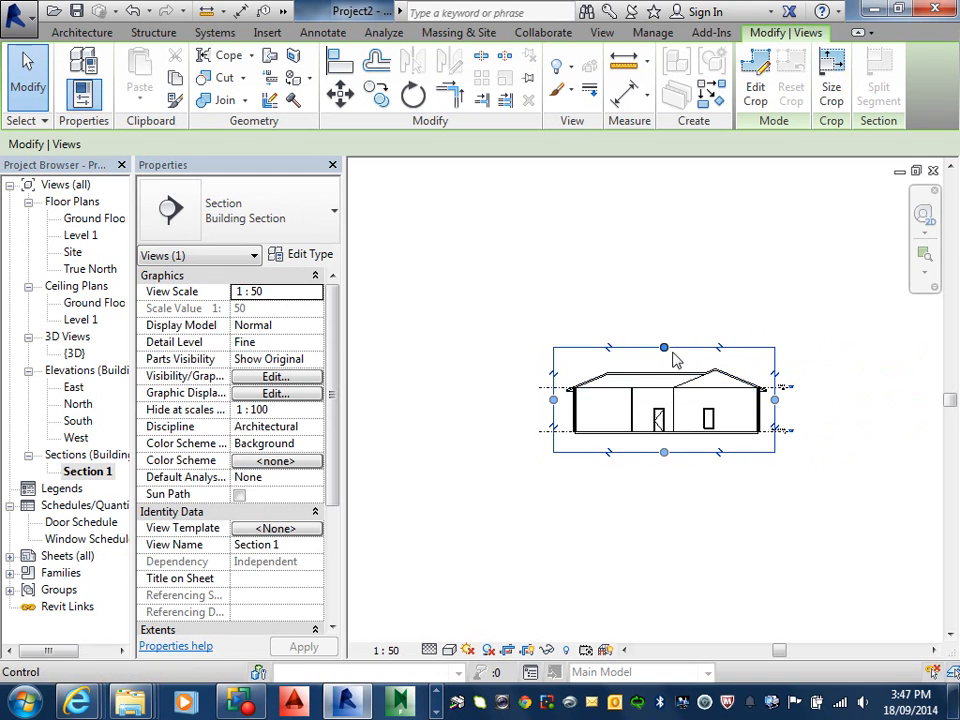
pyautogui.moveTo(664, 350); pyautogui.dragTo(664, 365)
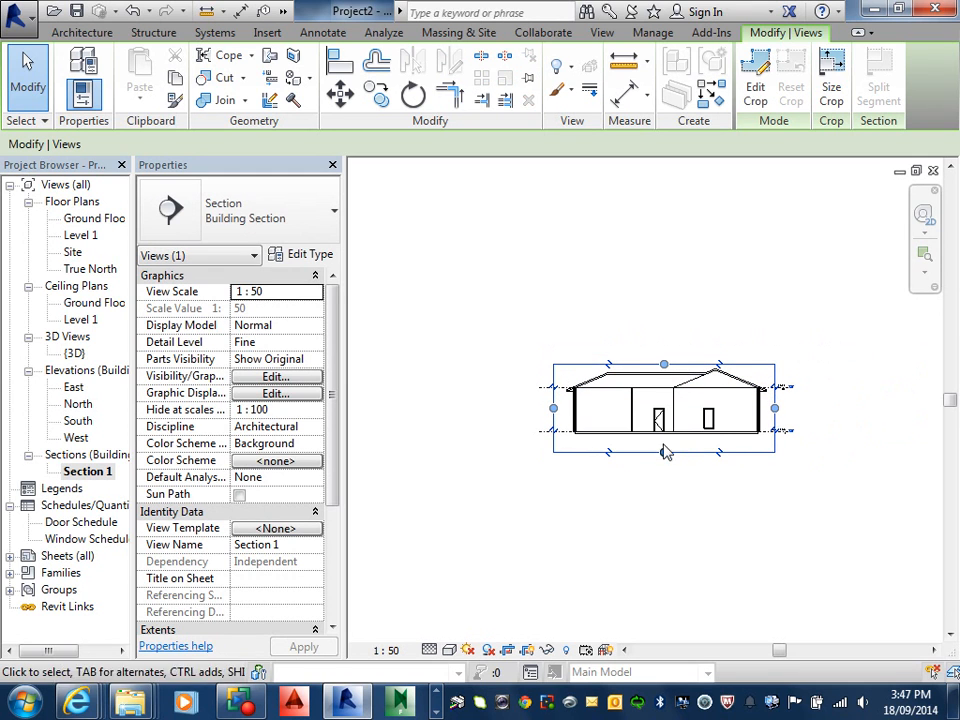
pyautogui.moveTo(664, 453); pyautogui.dragTo(664, 441)
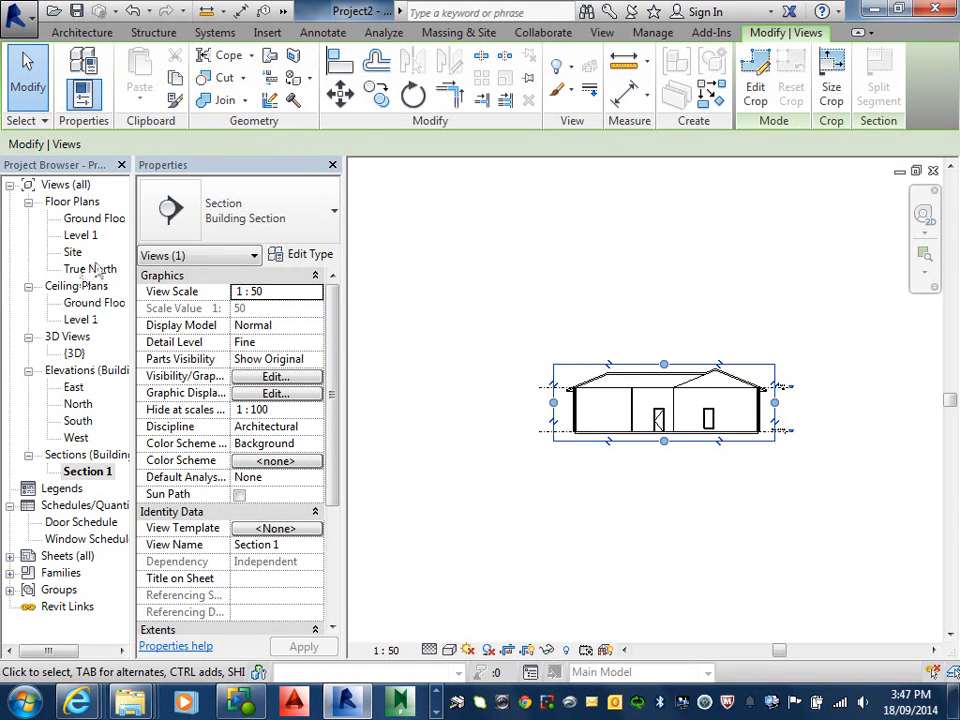
# - In the Ground Floor plan, reduce Section 1's view depth to just behind the two-room wing and shorten both section line ends close to the house
pyautogui.doubleClick(95, 218)
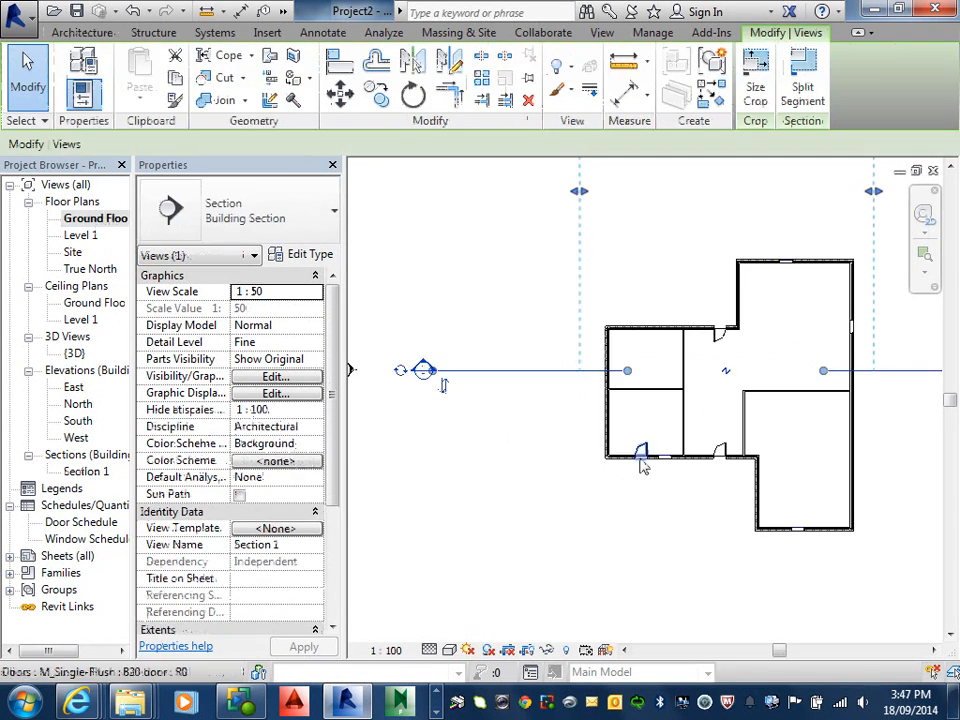
pyautogui.scroll(-1, 617, 455)
pyautogui.scroll(1, 683, 362)
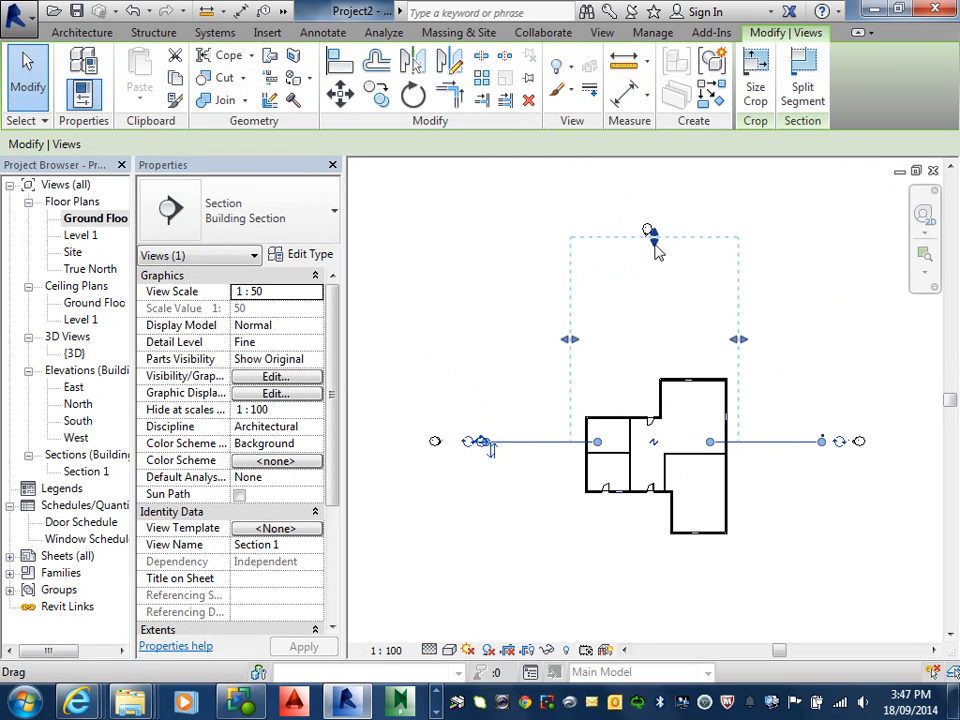
pyautogui.moveTo(651, 241); pyautogui.dragTo(656, 402)
pyautogui.moveTo(488, 448); pyautogui.dragTo(565, 446)
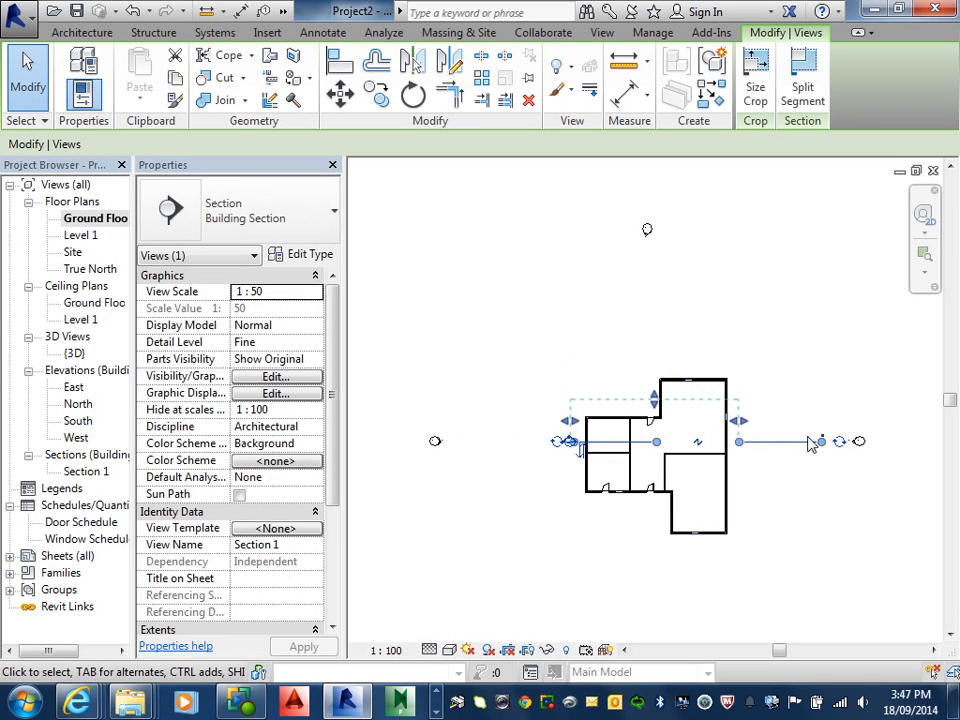
pyautogui.moveTo(821, 450); pyautogui.dragTo(738, 448)
pyautogui.press('Escape')
# - Set up an aligned wall-centerline dimension that picks Entire Walls and references Intersecting Walls
pyautogui.scroll(-1, 676, 460)
pyautogui.scroll(1, 655, 482)
pyautogui.moveTo(650, 548); pyautogui.dragTo(640, 484, button='middle')
pyautogui.scroll(5, 629, 470)
pyautogui.moveTo(640, 422); pyautogui.dragTo(617, 554, button='middle')
pyautogui.click(240, 11)
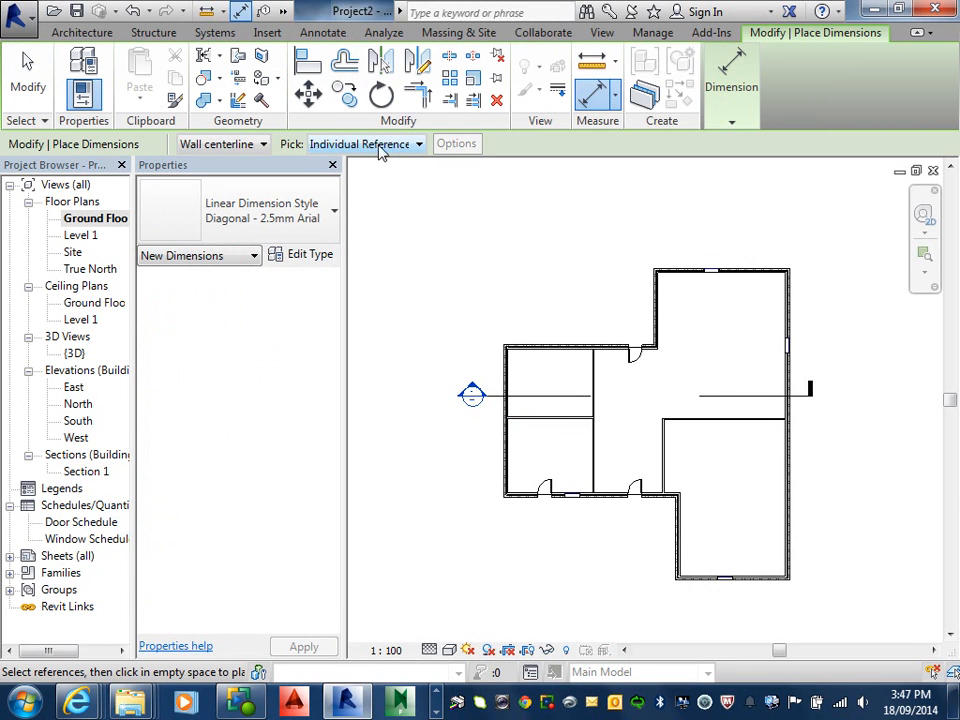
pyautogui.click(365, 144)
pyautogui.click(377, 177)
pyautogui.click(458, 143)
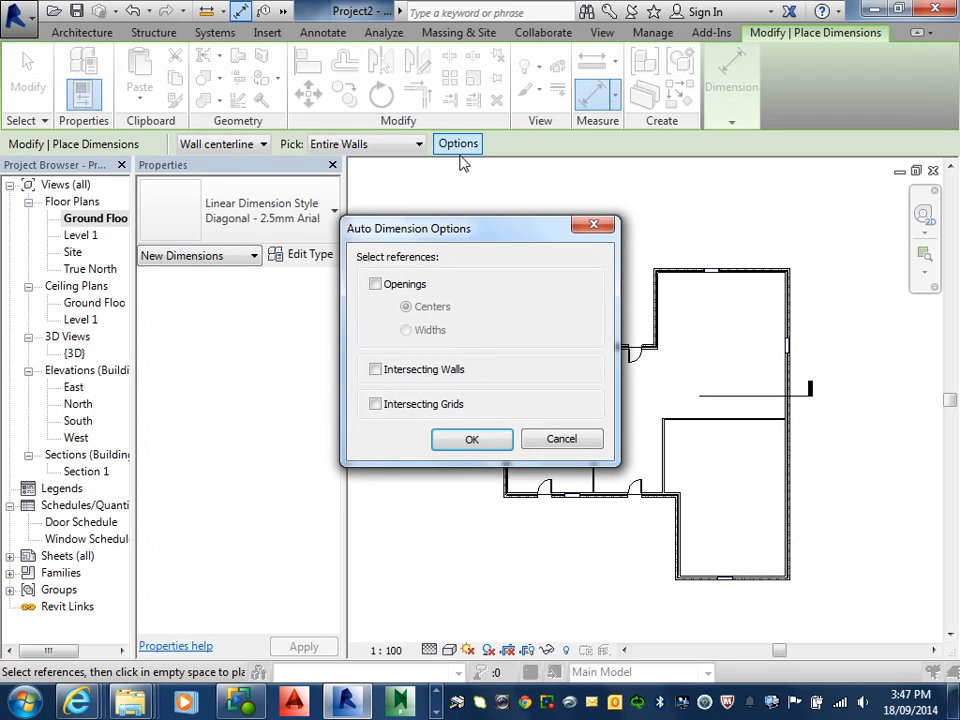
pyautogui.click(375, 370)
pyautogui.click(462, 441)
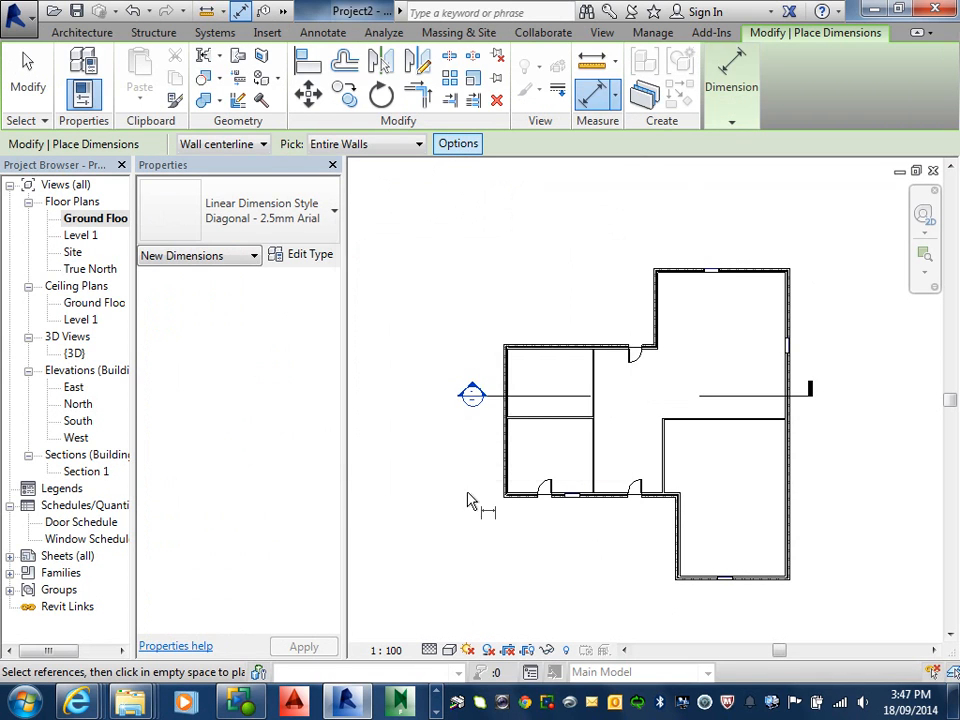
pyautogui.click(538, 500)
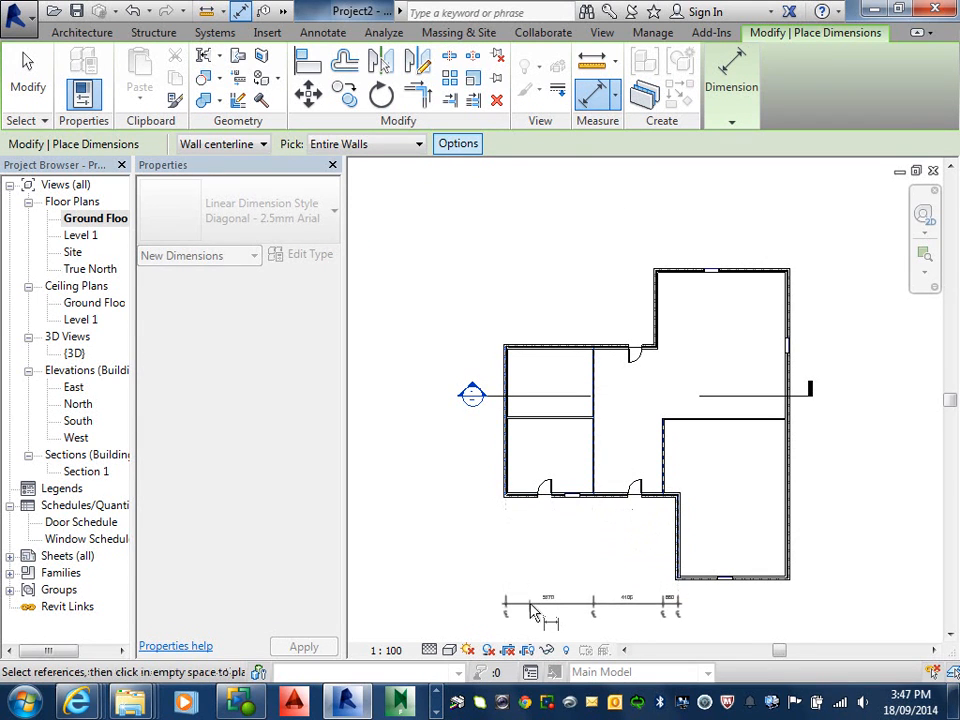
pyautogui.press('Escape')
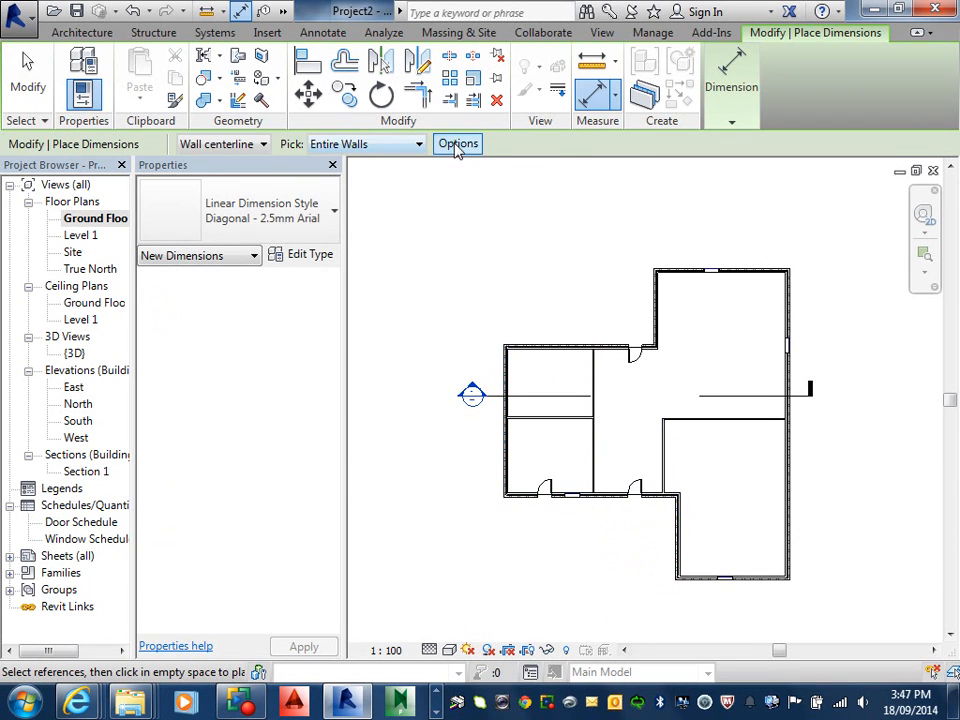
pyautogui.click(458, 143)
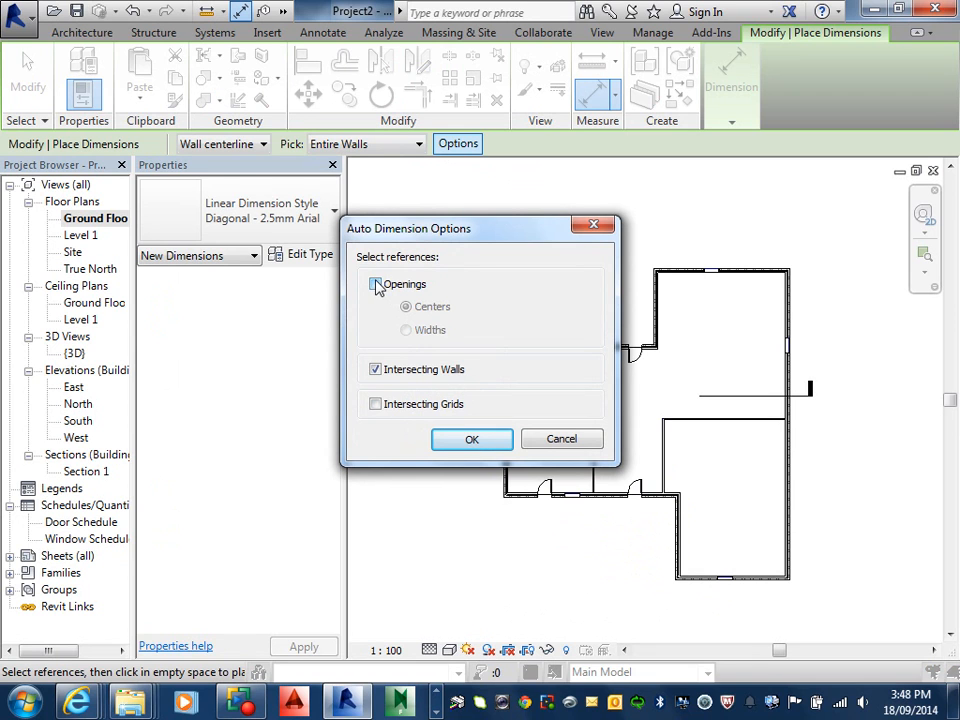
pyautogui.click(466, 447)
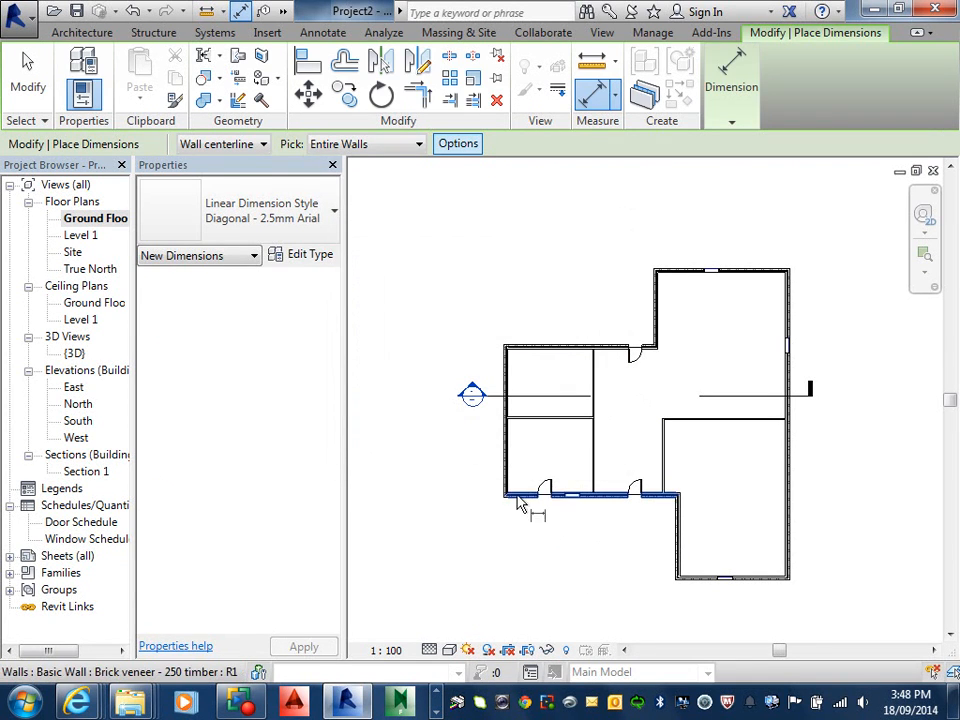
# - Place an automatic dimension string for the exterior wall with two doors and a window, outside the house below the front wing
pyautogui.click(517, 505)
pyautogui.scroll(5, 516, 530)
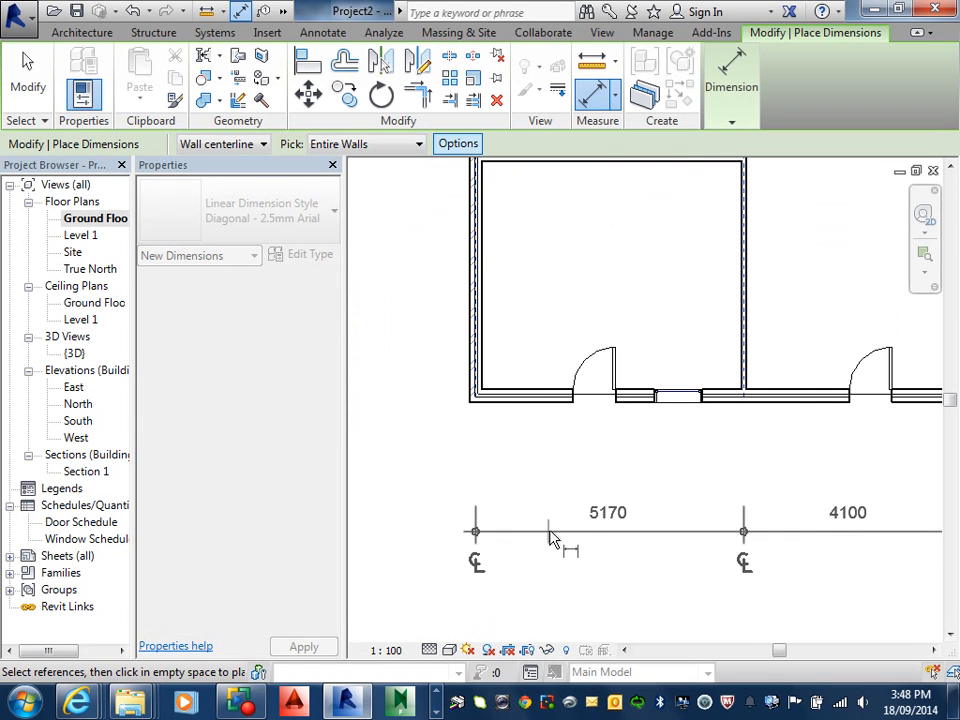
pyautogui.scroll(-2, 588, 510)
pyautogui.moveTo(592, 490); pyautogui.dragTo(559, 424, button='middle')
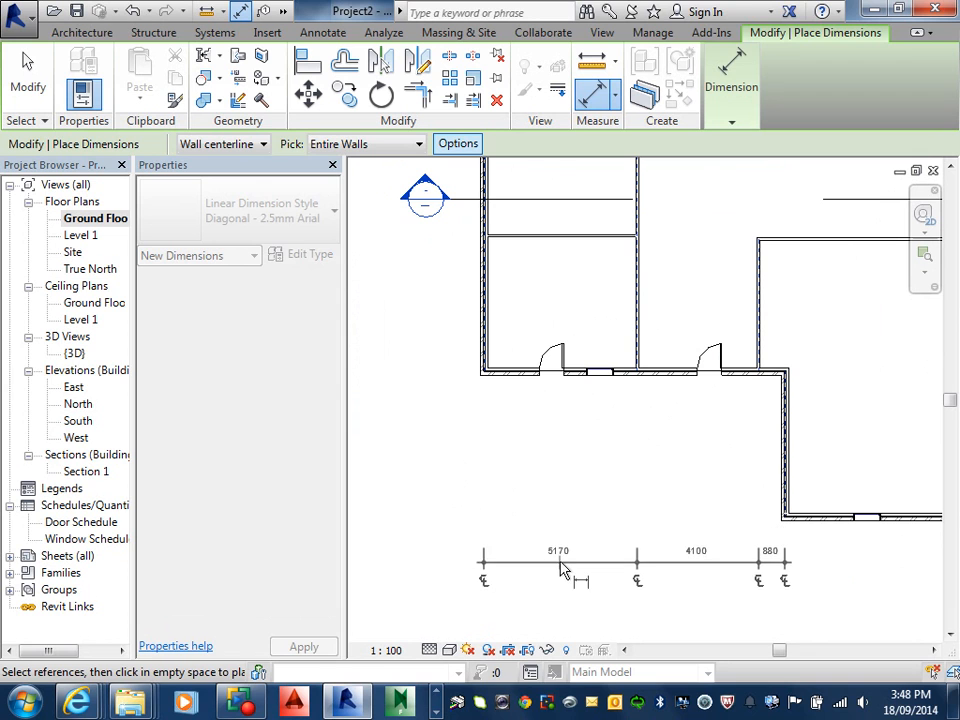
pyautogui.click(561, 580)
# - Dimension the front wing's end wall in line with the dimension string already placed
pyautogui.moveTo(812, 548); pyautogui.dragTo(612, 473, button='middle')
pyautogui.click(642, 442)
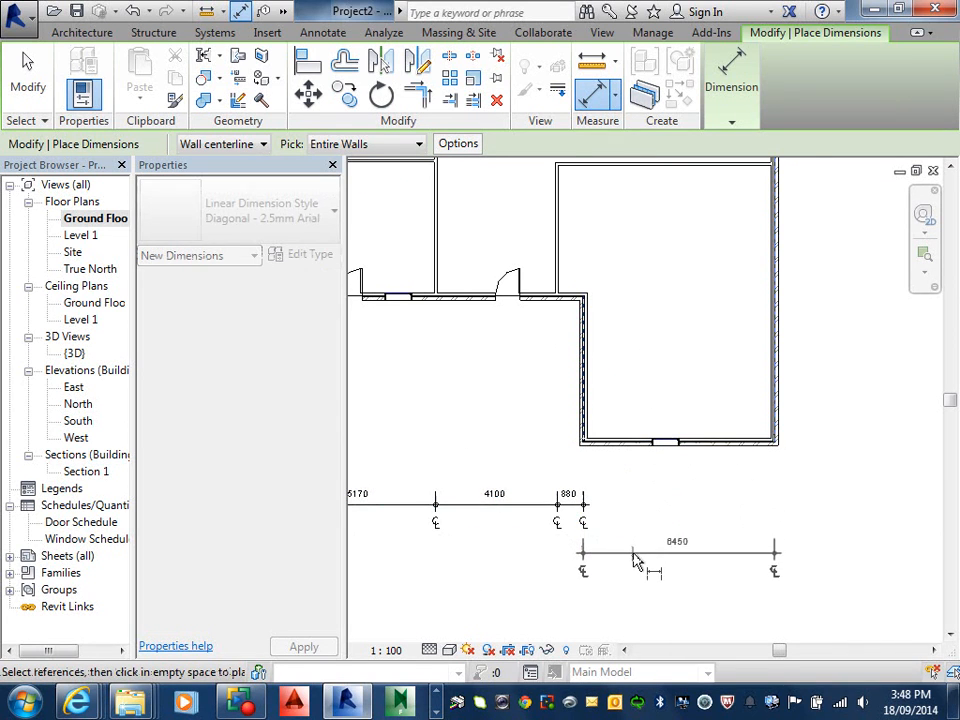
pyautogui.click(593, 510)
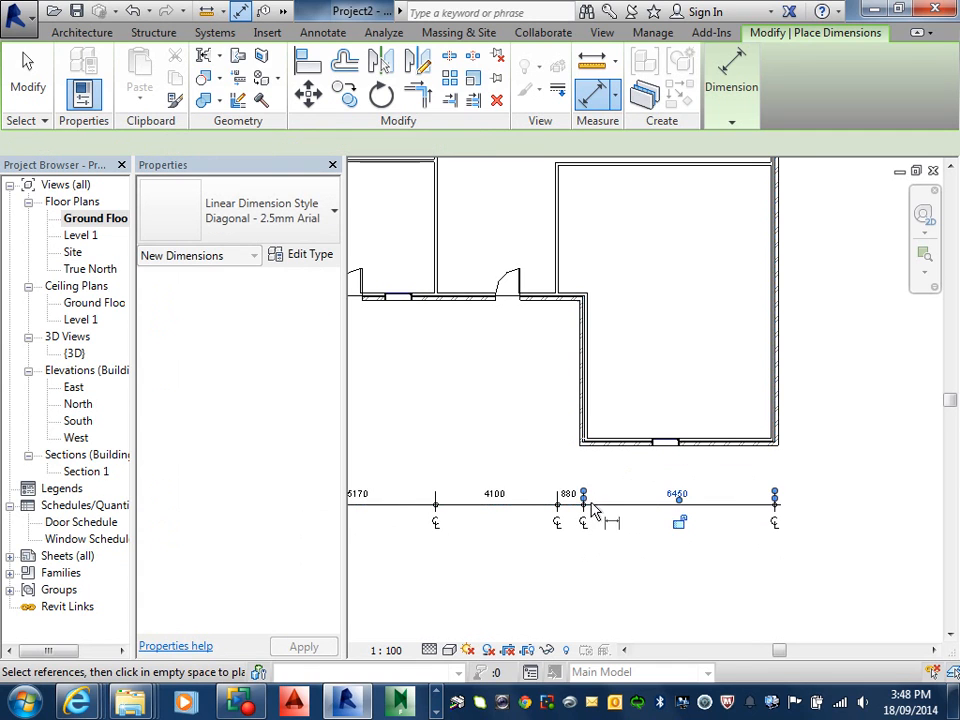
pyautogui.scroll(-4, 593, 420)
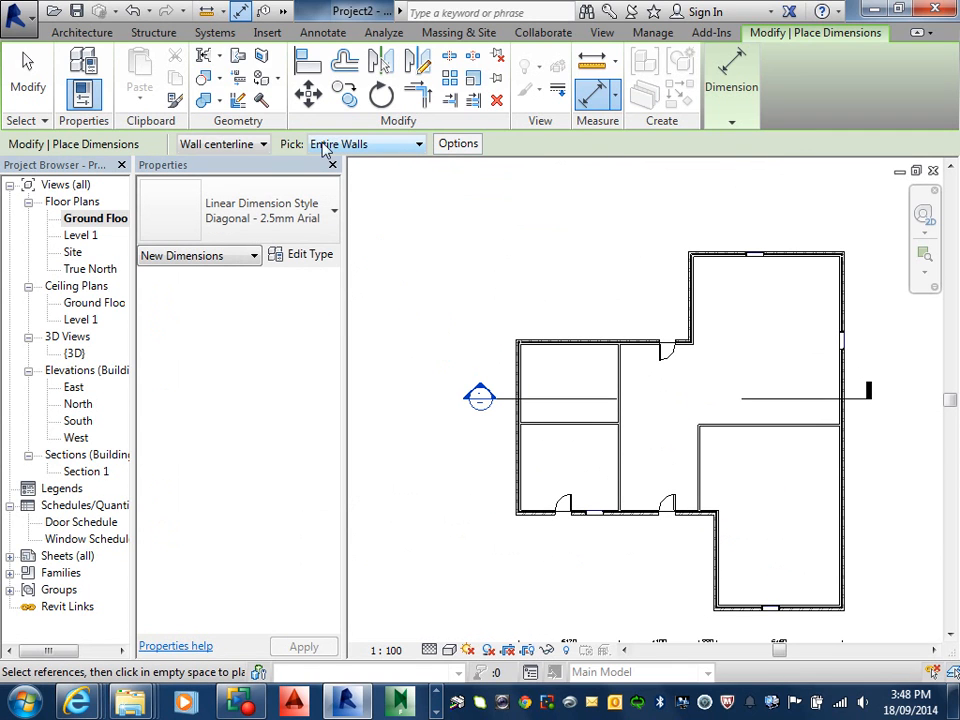
# - Place an automatic wall-face dimension string for the two-room wing's outer end wall, outside the house beyond the section head
pyautogui.click(265, 146)
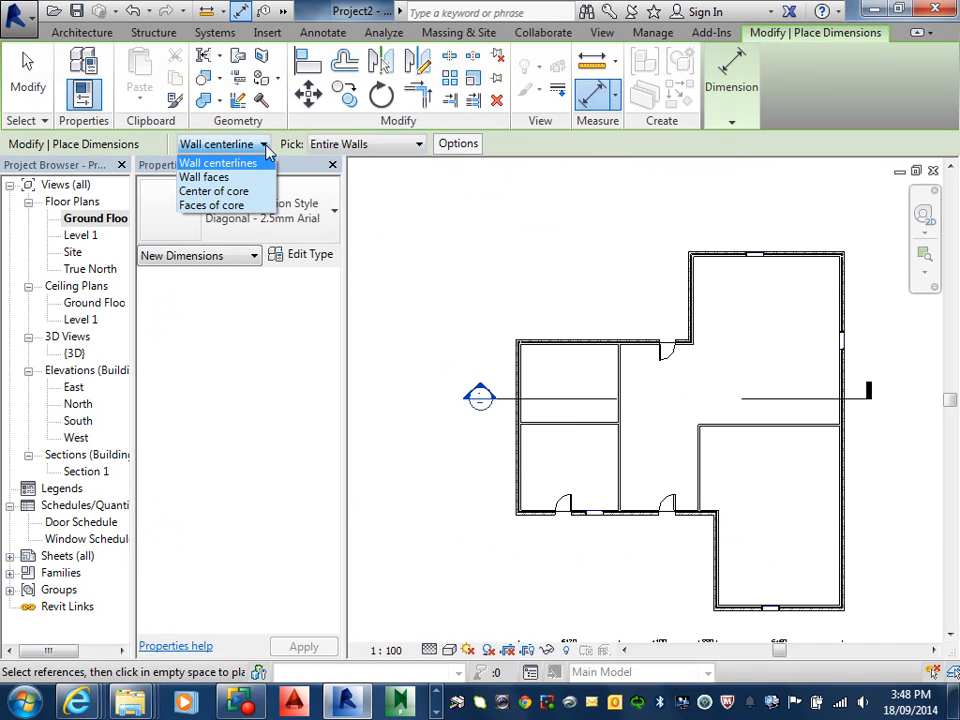
pyautogui.click(242, 179)
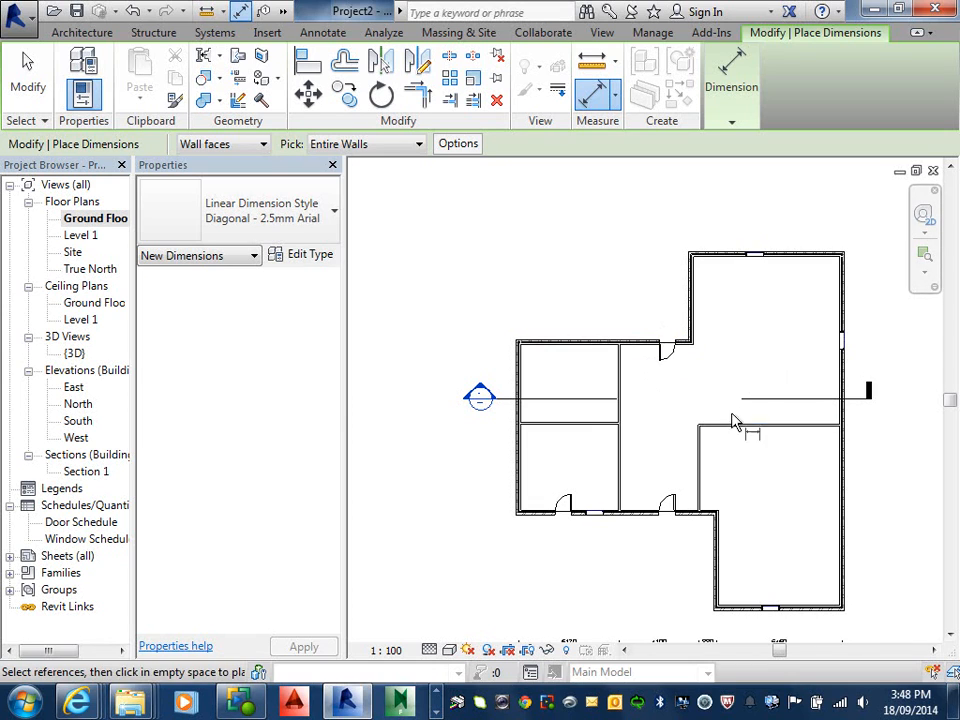
pyautogui.click(518, 372)
pyautogui.scroll(5, 452, 380)
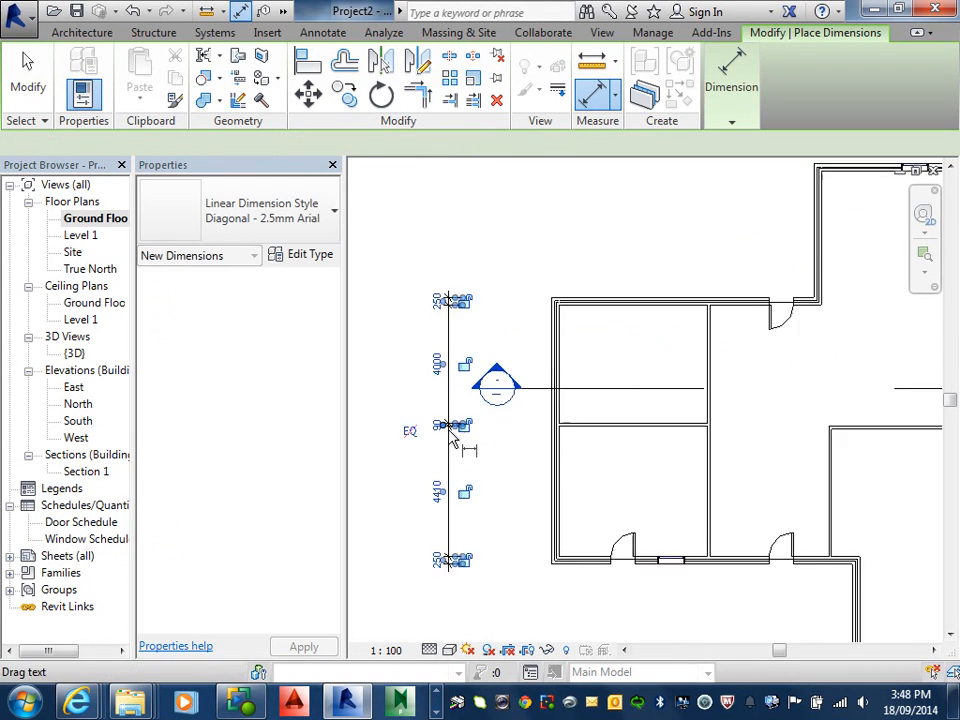
pyautogui.moveTo(493, 550); pyautogui.dragTo(566, 429, button='middle')
pyautogui.scroll(-4, 602, 422)
pyautogui.moveTo(680, 405); pyautogui.dragTo(686, 403, button='middle')
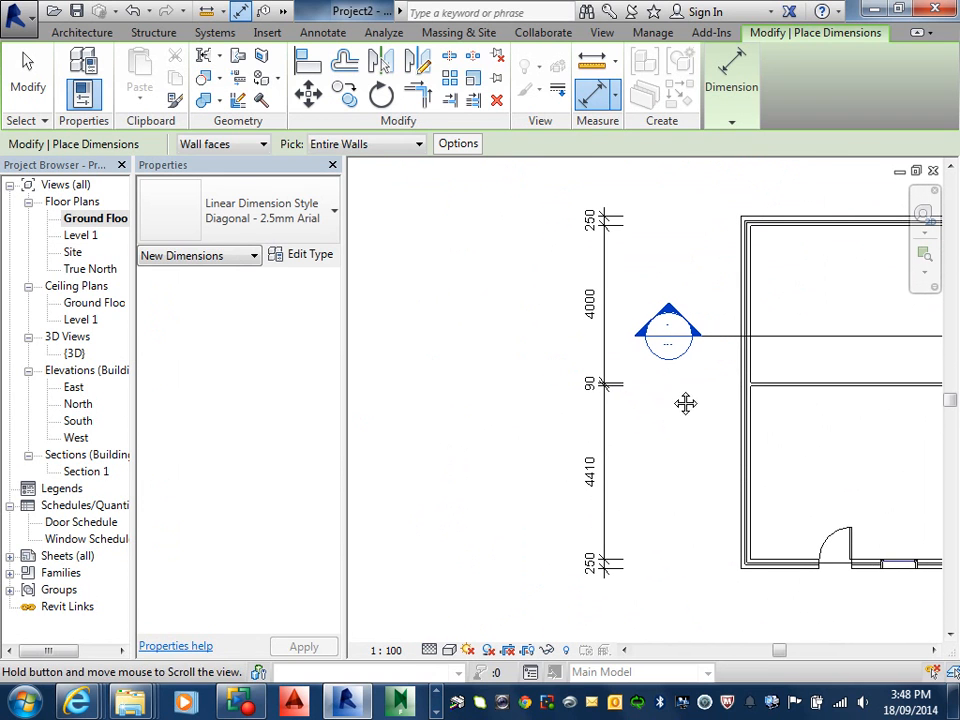
# - Move the wall-face dimension string close to the wall and extend Section 1's line so its head sits outside the string
pyautogui.press('Escape')
pyautogui.click(605, 432)
pyautogui.moveTo(607, 430); pyautogui.dragTo(701, 434)
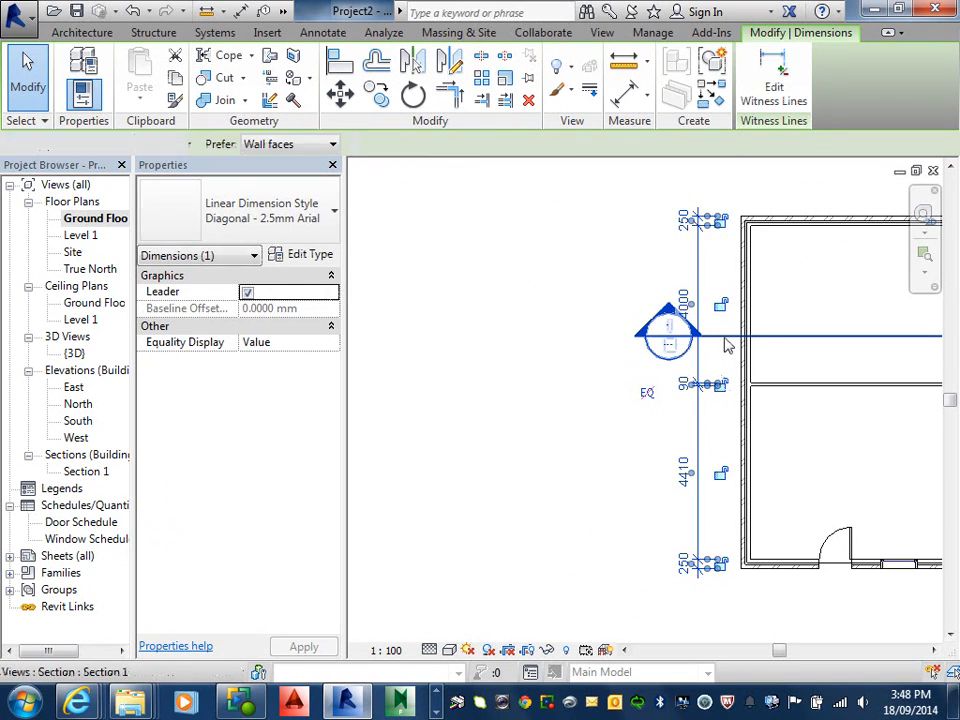
pyautogui.click(725, 338)
pyautogui.moveTo(693, 338); pyautogui.dragTo(656, 338)
pyautogui.click(630, 435)
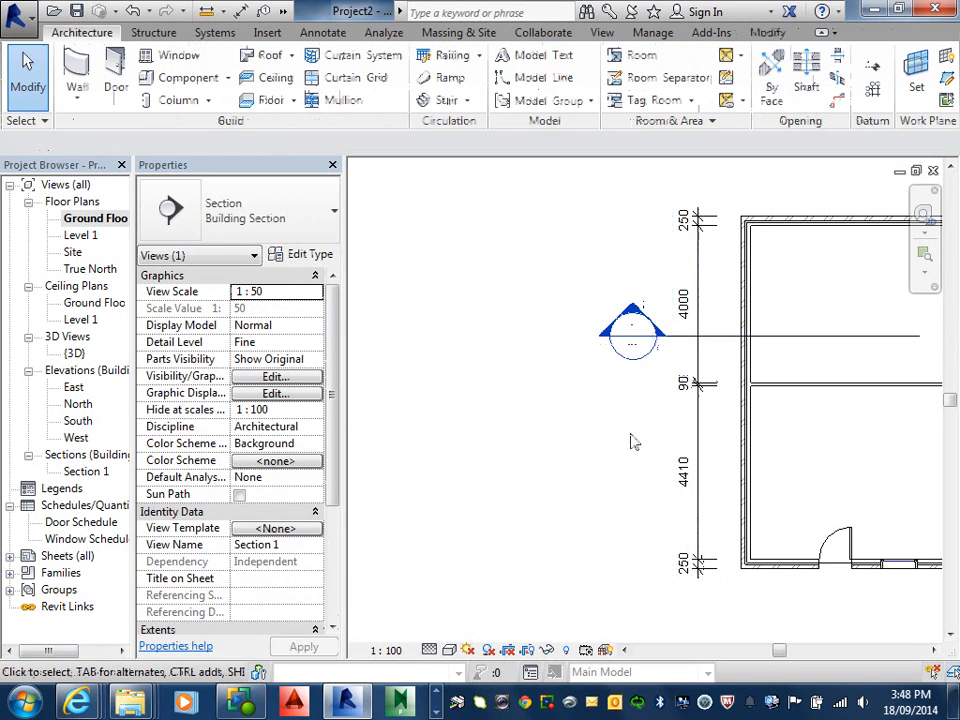
pyautogui.scroll(-4, 620, 404)
pyautogui.moveTo(648, 405); pyautogui.dragTo(526, 379, button='middle')
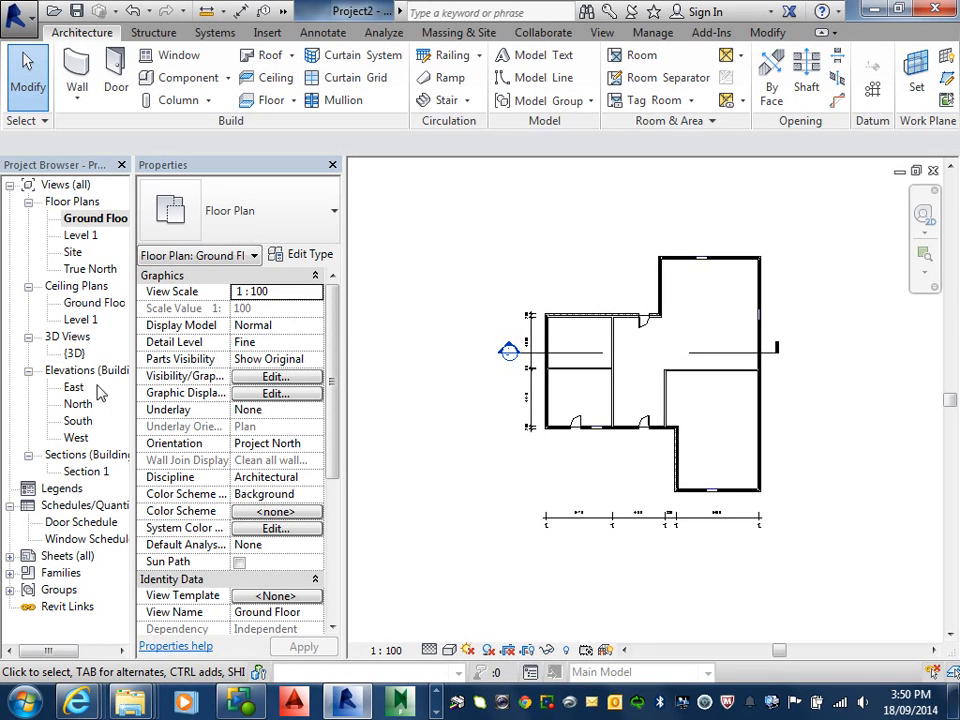
# - Open the South elevation and turn on its Crop View, Crop Region Visible and Annotation Crop settings
pyautogui.click(80, 421)
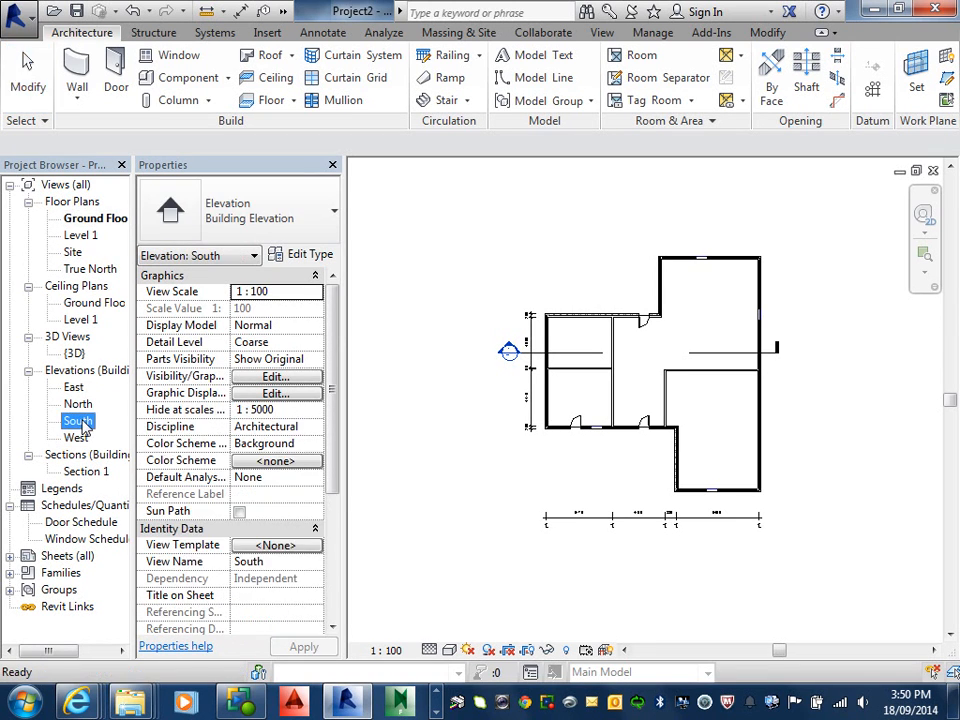
pyautogui.doubleClick(80, 421)
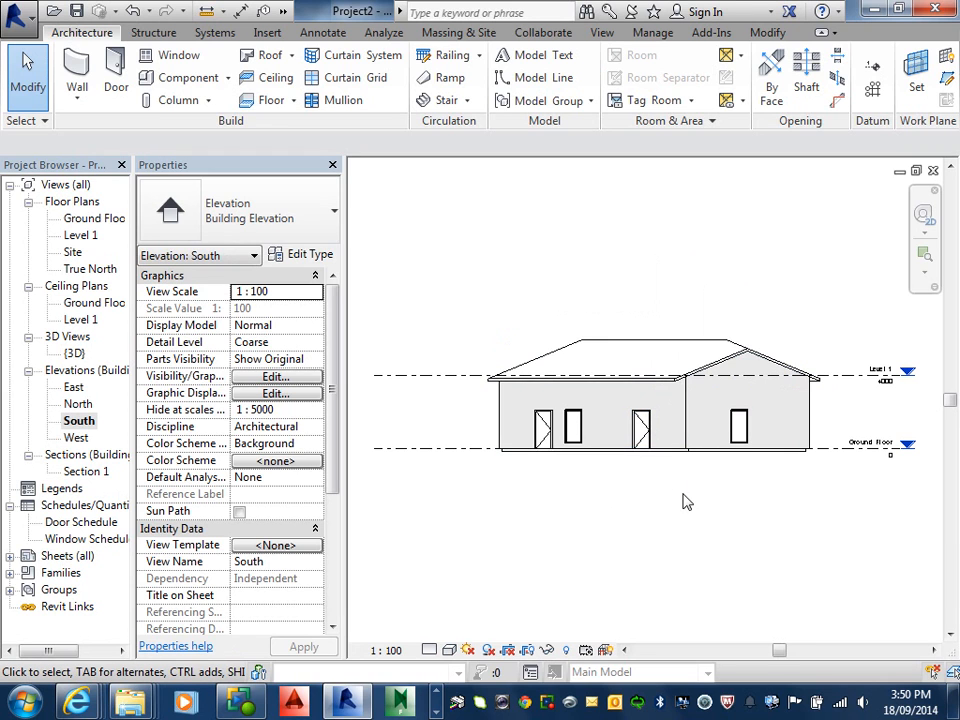
pyautogui.scroll(3, 671, 422)
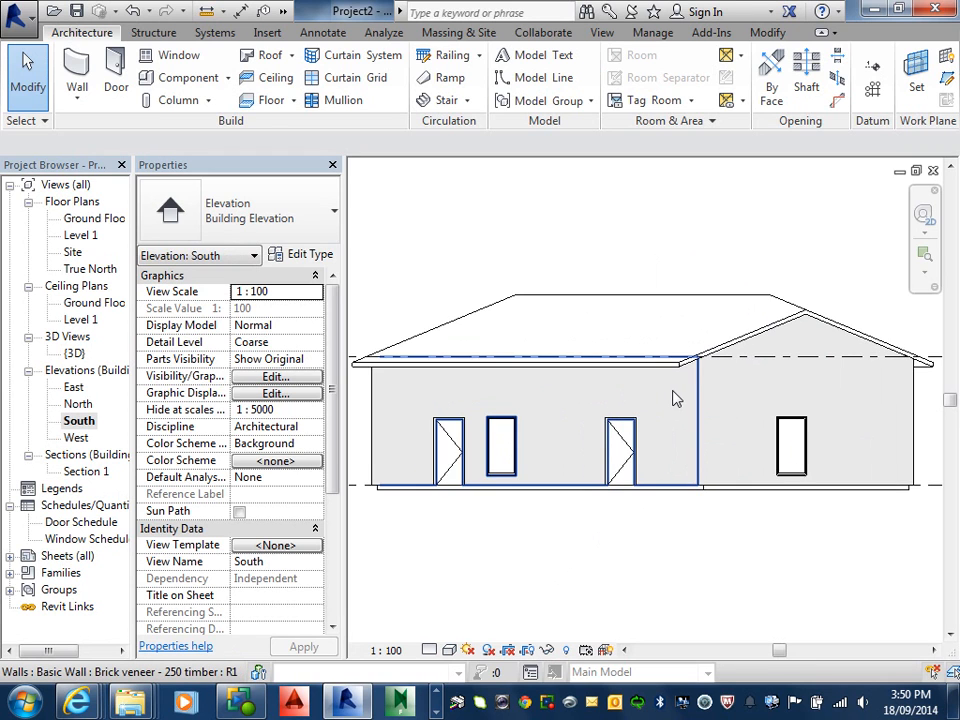
pyautogui.scroll(-2, 675, 394)
pyautogui.scroll(-5, 660, 430)
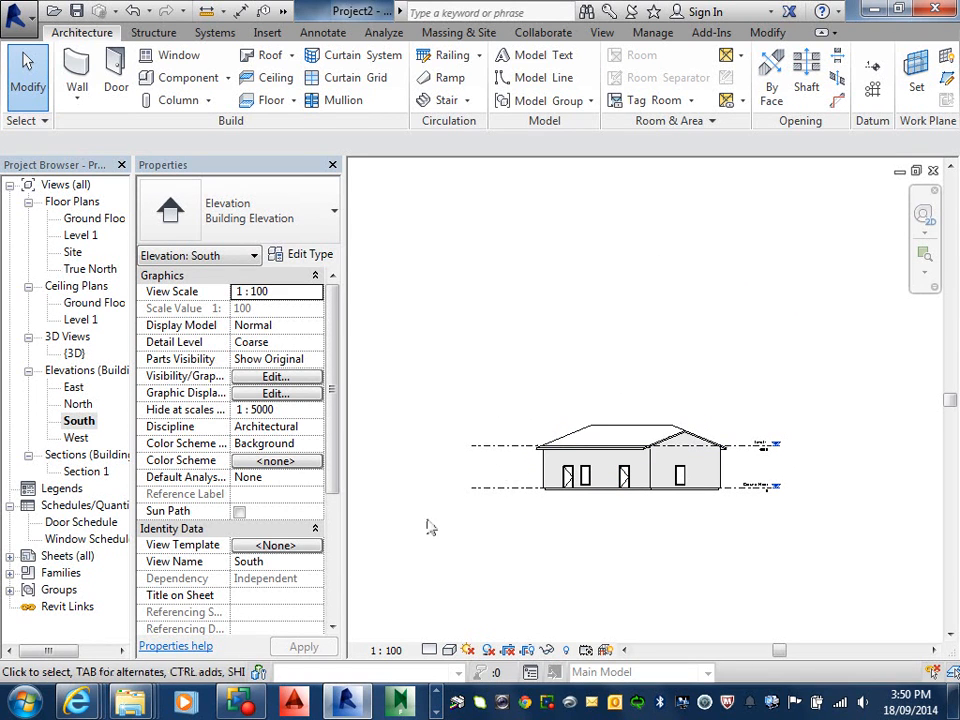
pyautogui.moveTo(333, 483); pyautogui.dragTo(334, 566)
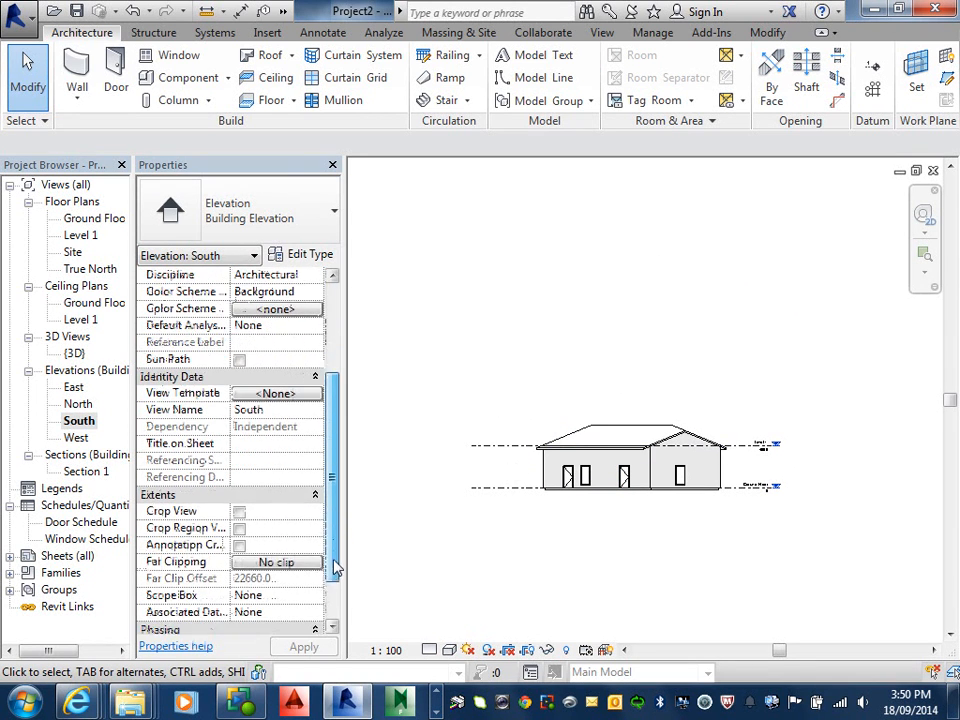
pyautogui.click(240, 545)
pyautogui.click(240, 528)
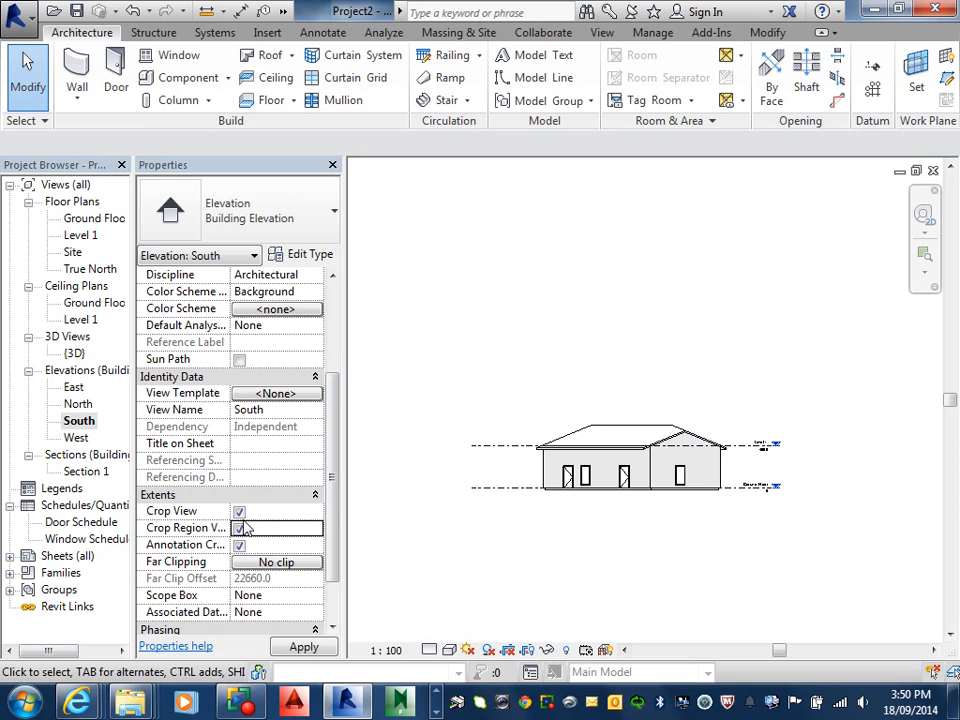
# - Narrow the South elevation's crop region to just beyond both roof eaves and turn off Crop Region Visible and Annotation Crop
pyautogui.click(519, 420)
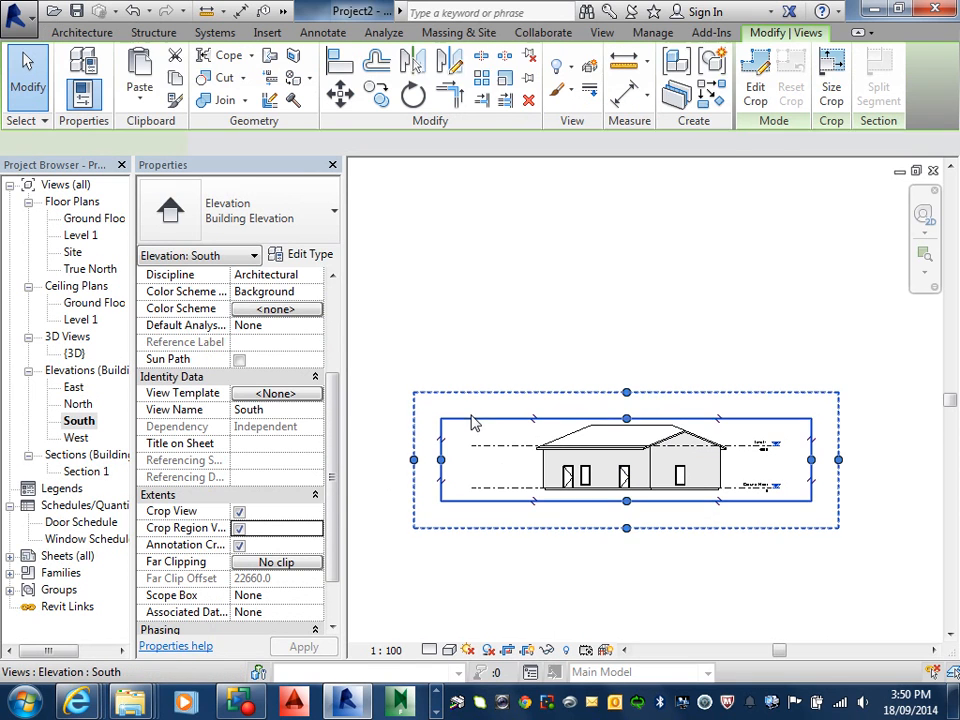
pyautogui.moveTo(441, 460); pyautogui.dragTo(525, 459)
pyautogui.moveTo(810, 460); pyautogui.dragTo(740, 459)
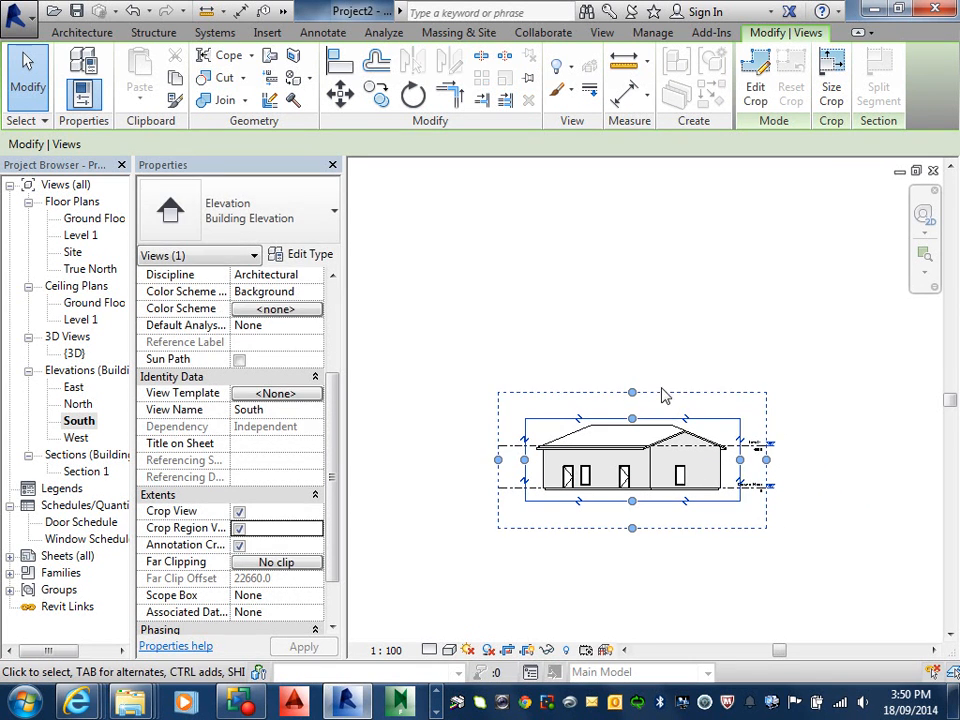
pyautogui.click(392, 476)
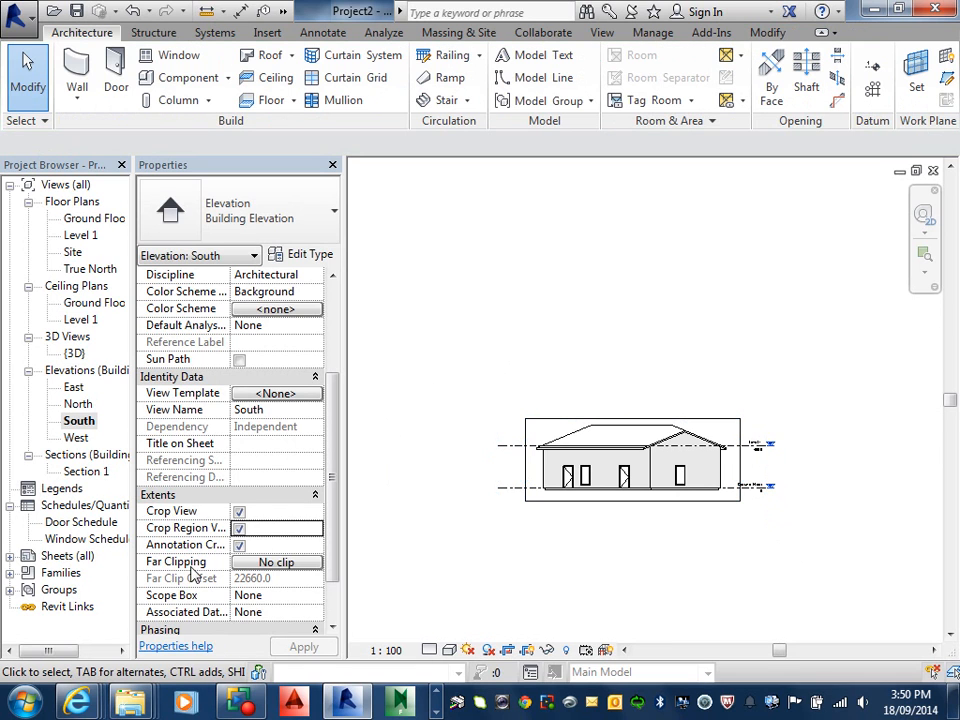
pyautogui.click(239, 545)
pyautogui.click(239, 528)
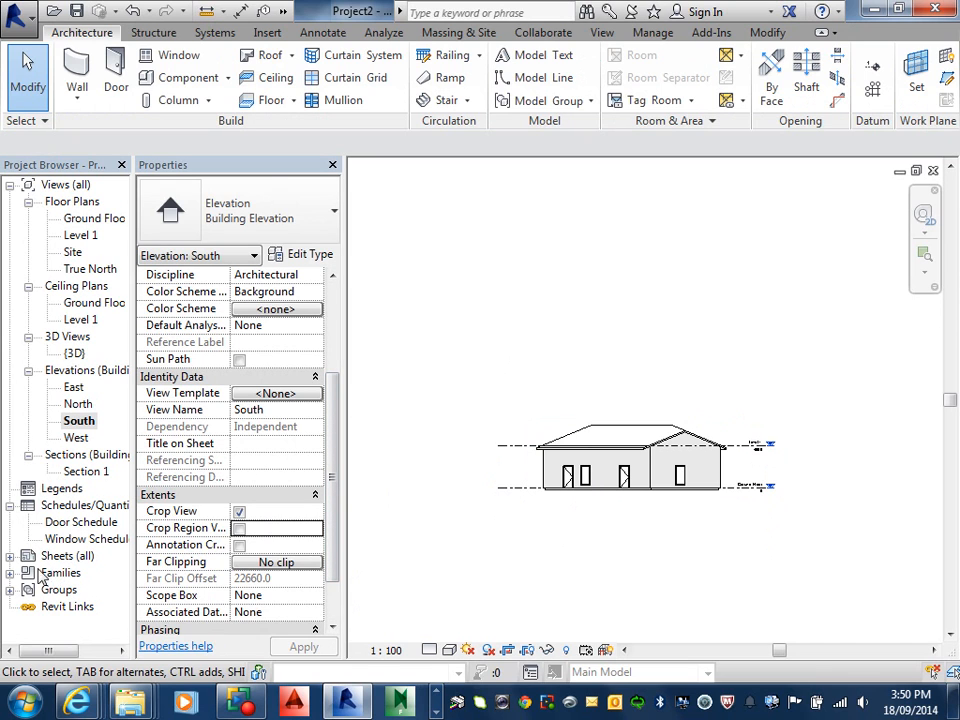
pyautogui.click(9, 556)
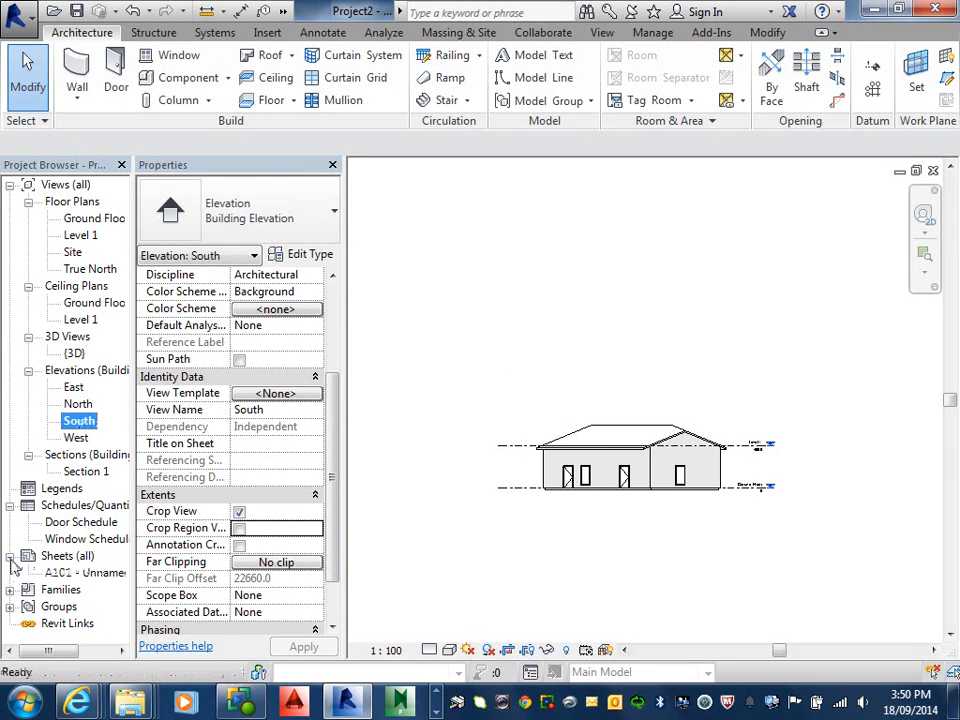
pyautogui.rightClick(64, 557)
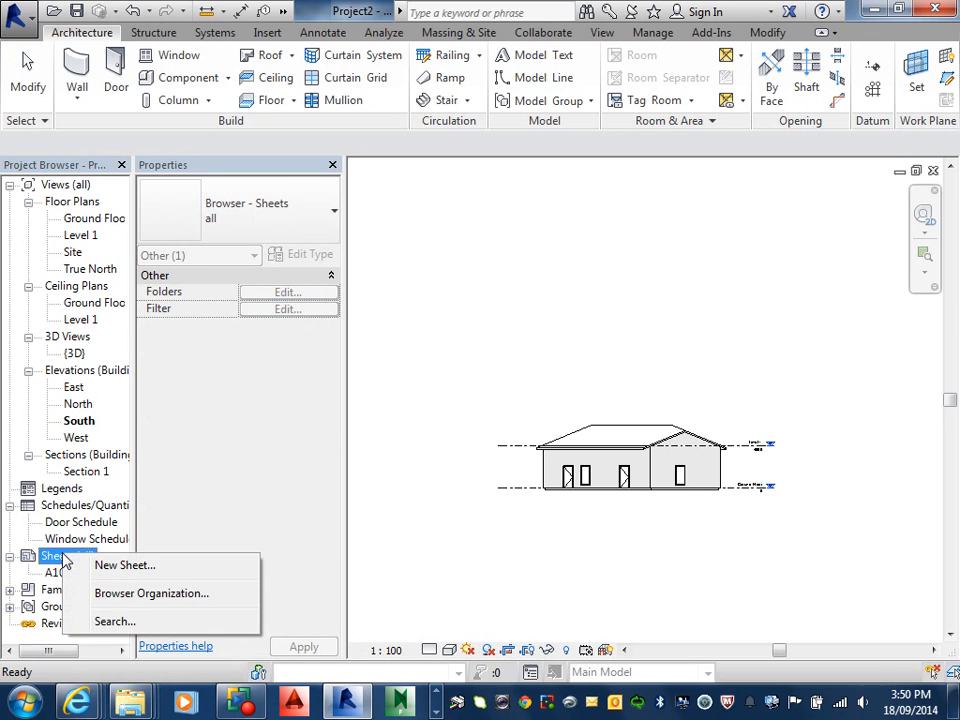
pyautogui.click(109, 572)
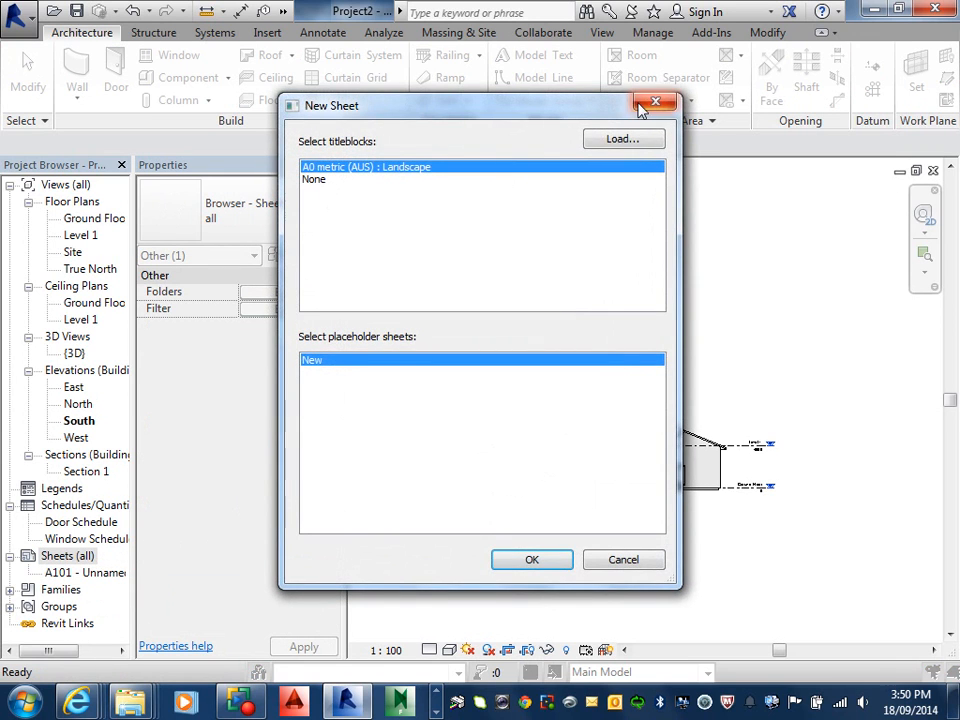
pyautogui.click(630, 140)
pyautogui.press('Escape')
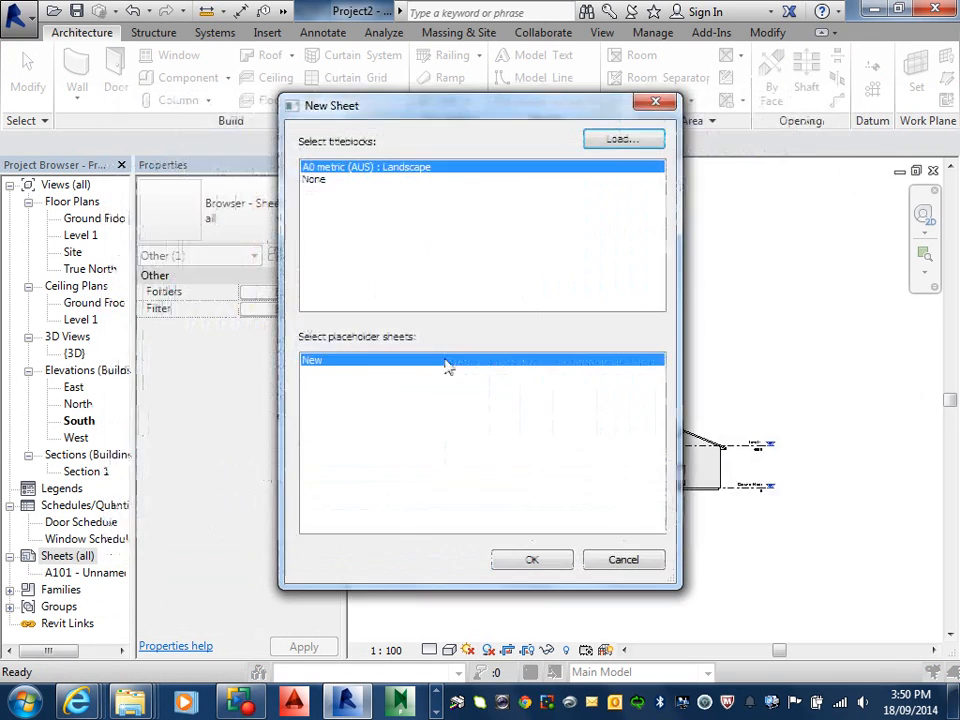
pyautogui.press('Escape')
# - Open sheet A101 and place the Ground Floor plan in the lower left area of the sheet
pyautogui.doubleClick(103, 573)
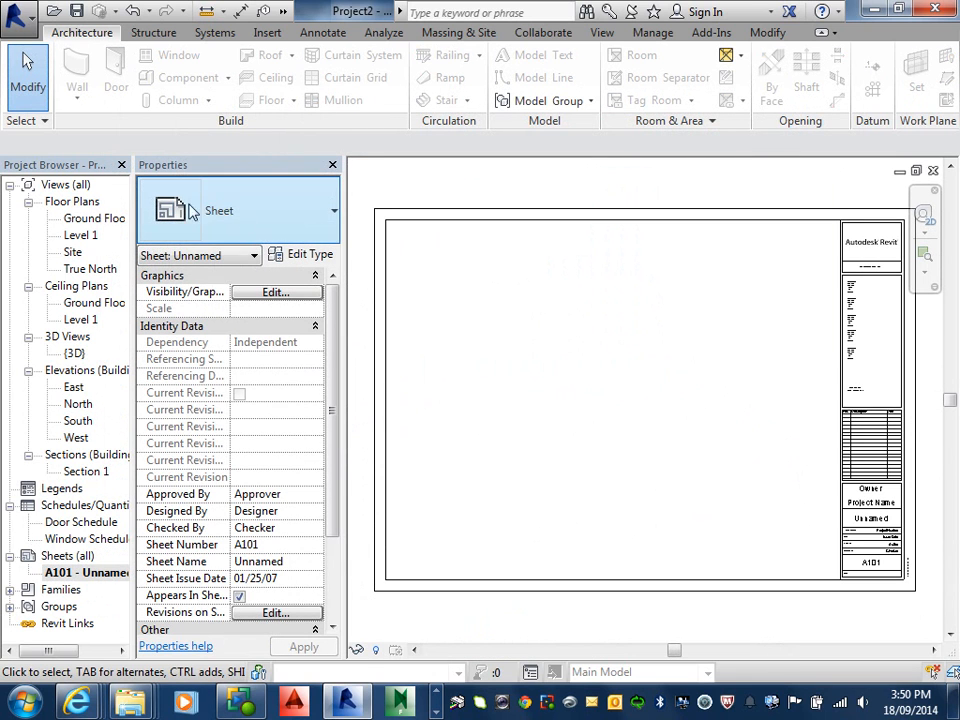
pyautogui.click(100, 219)
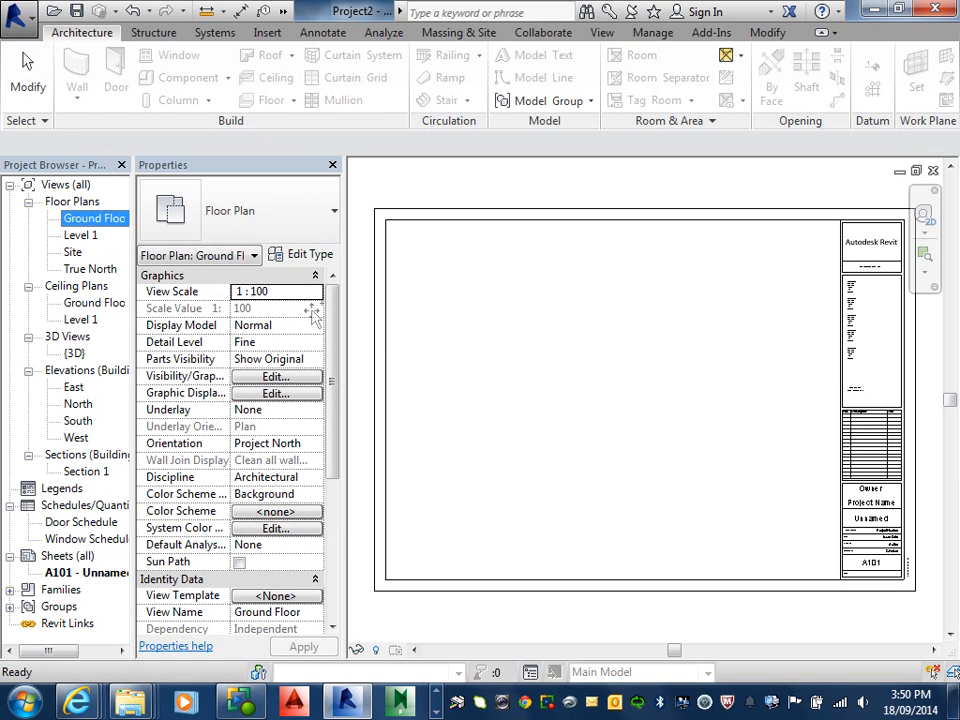
pyautogui.moveTo(540, 425); pyautogui.dragTo(521, 469)
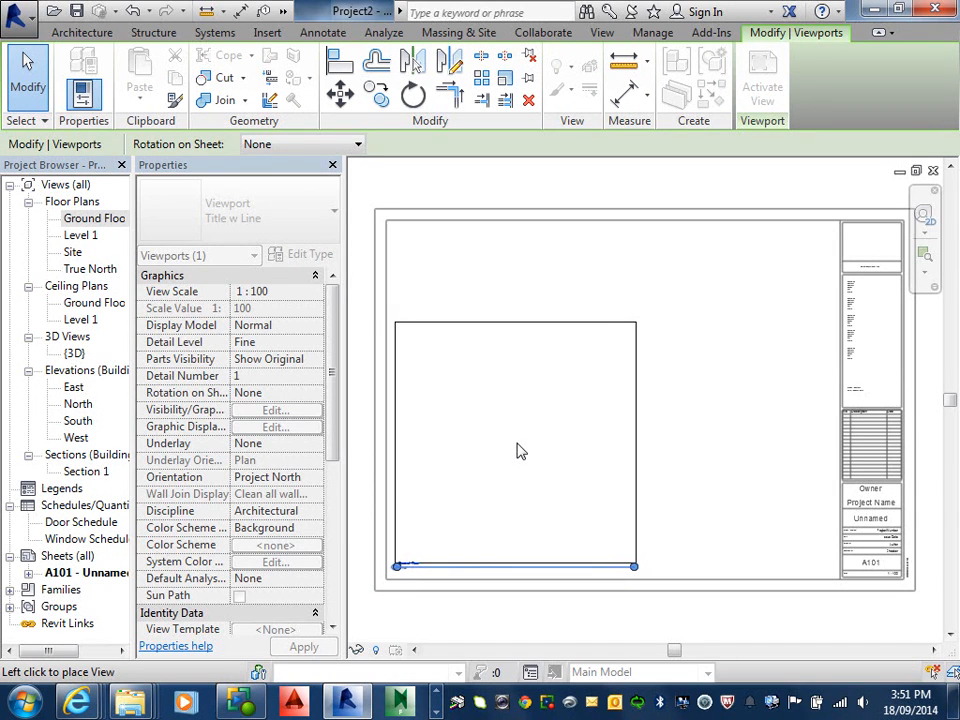
pyautogui.click(517, 451)
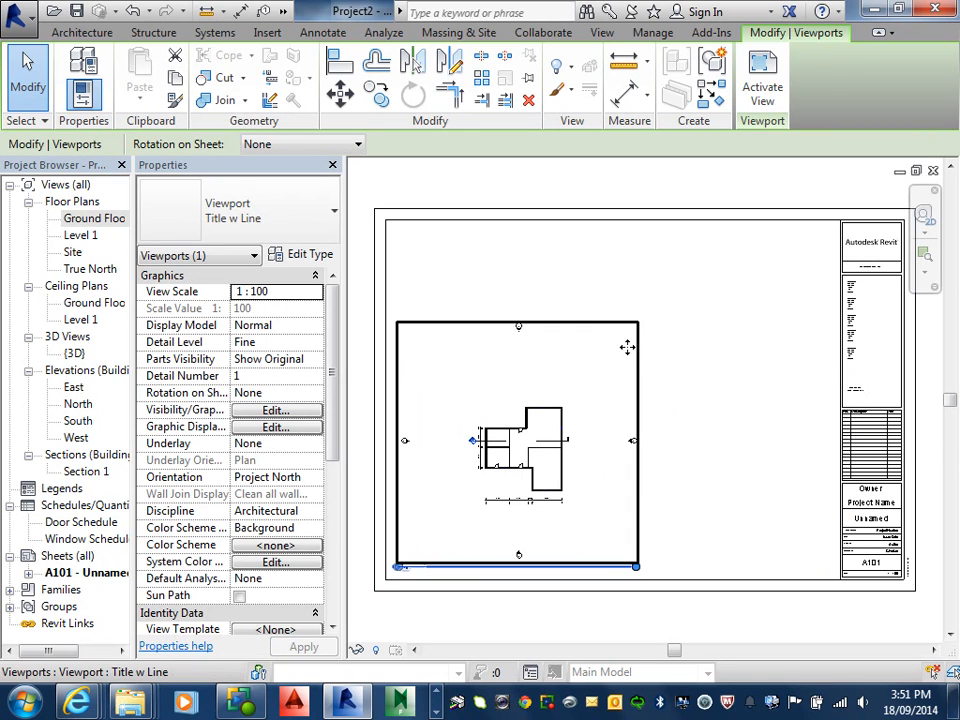
pyautogui.press('Escape')
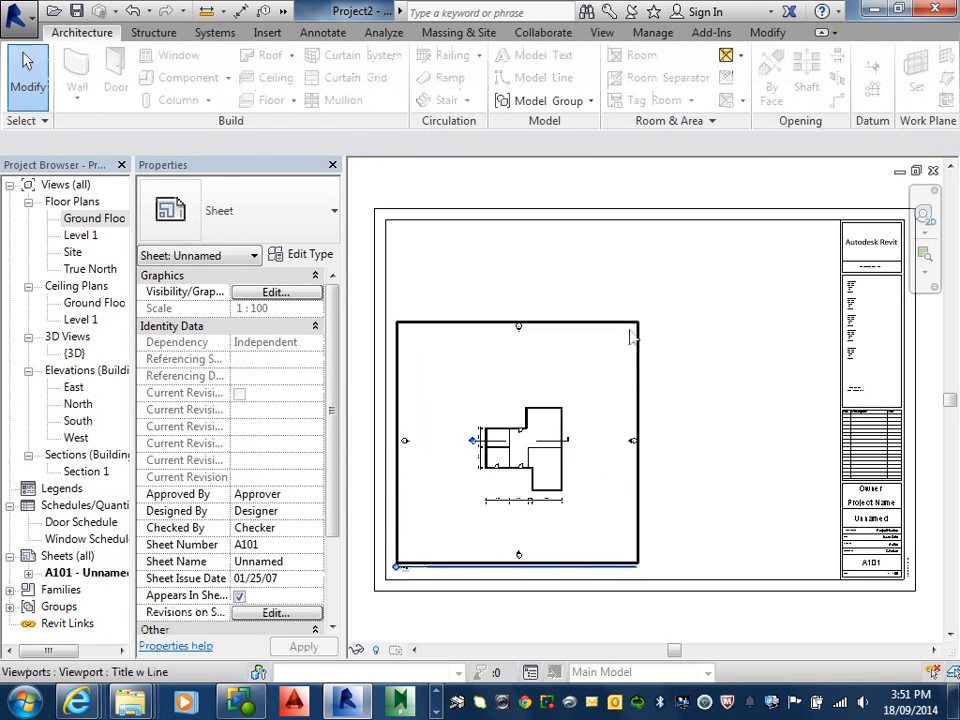
# - Open the Ground Floor plan and turn on its Crop View, Crop Region Visible and Annotation Crop settings
pyautogui.doubleClick(94, 218)
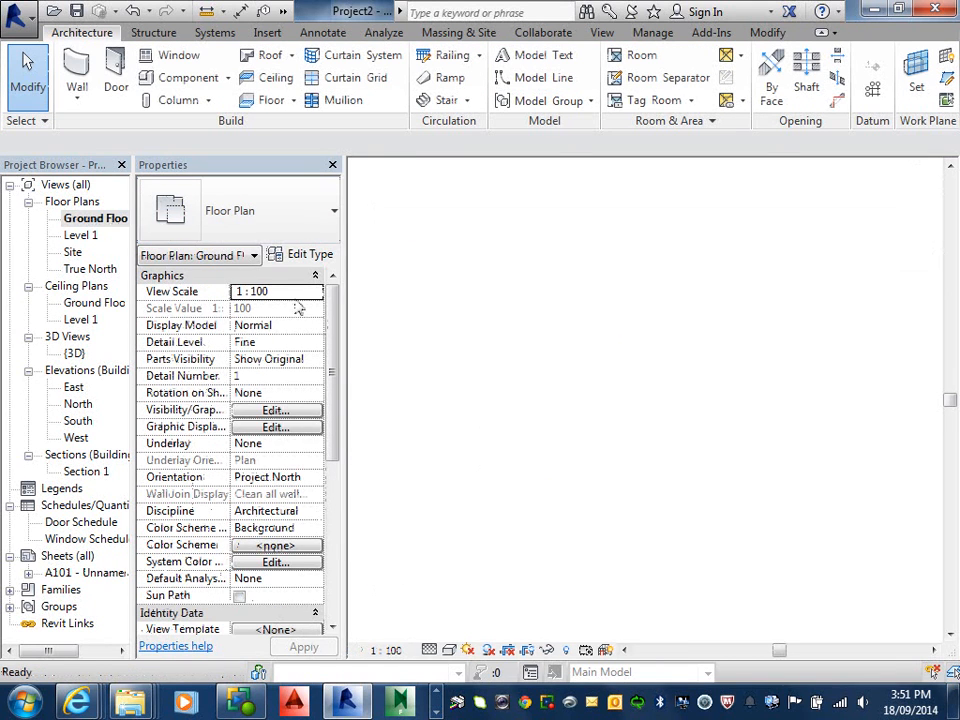
pyautogui.scroll(-2, 412, 334)
pyautogui.moveTo(468, 420); pyautogui.dragTo(542, 428, button='middle')
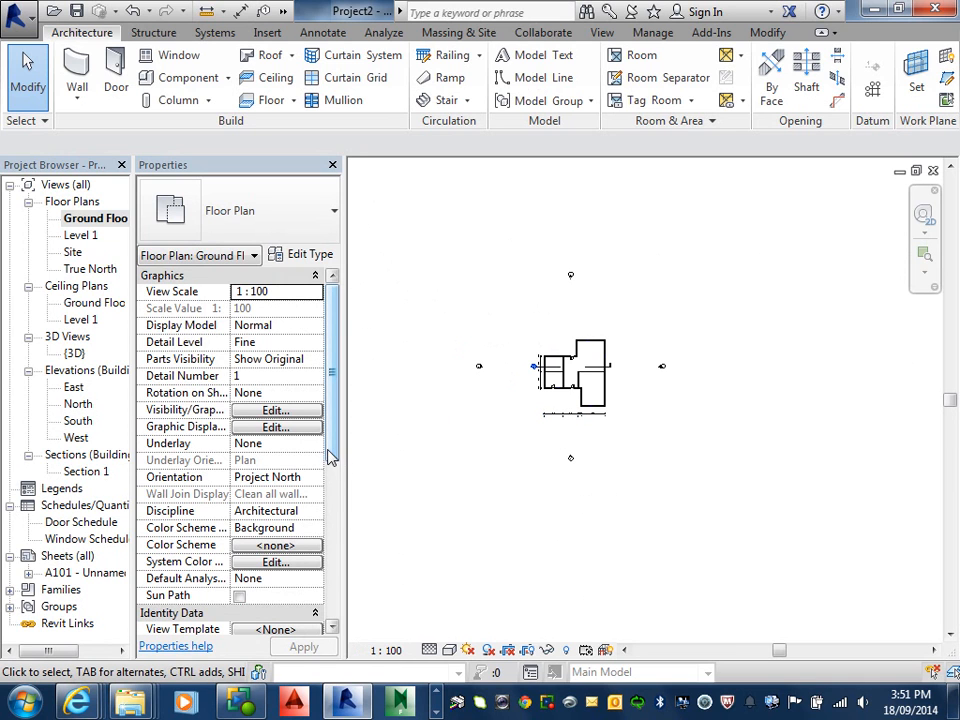
pyautogui.moveTo(335, 457); pyautogui.dragTo(300, 578)
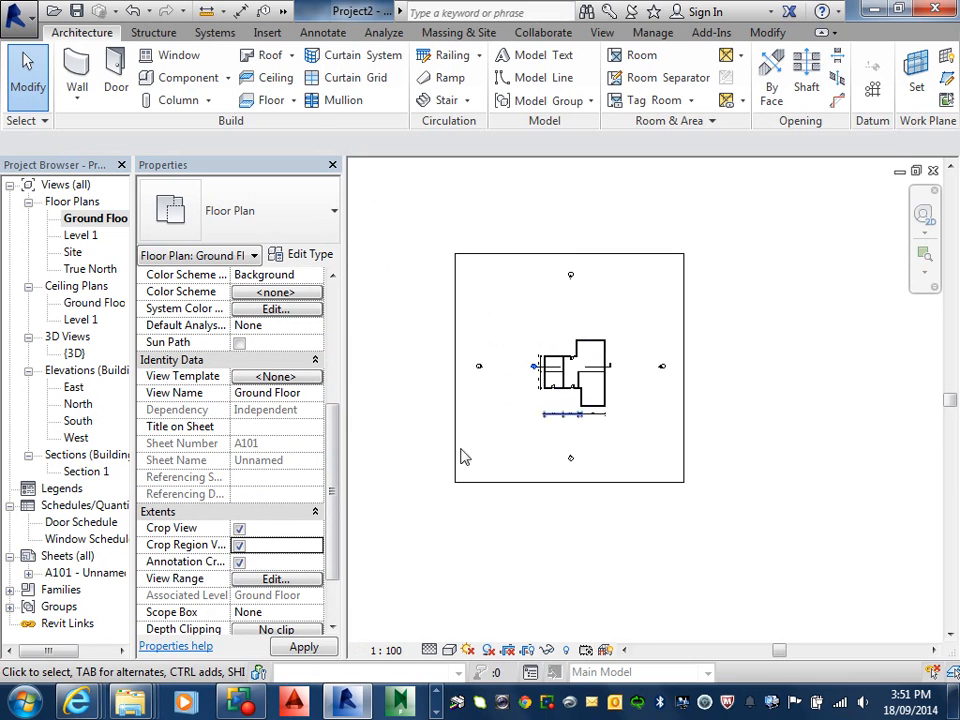
# - Shrink the crop region to just above the house, below the lower dimensions, at the west dimensions and just inside the east wall
pyautogui.click(572, 257)
pyautogui.moveTo(570, 254); pyautogui.dragTo(570, 330)
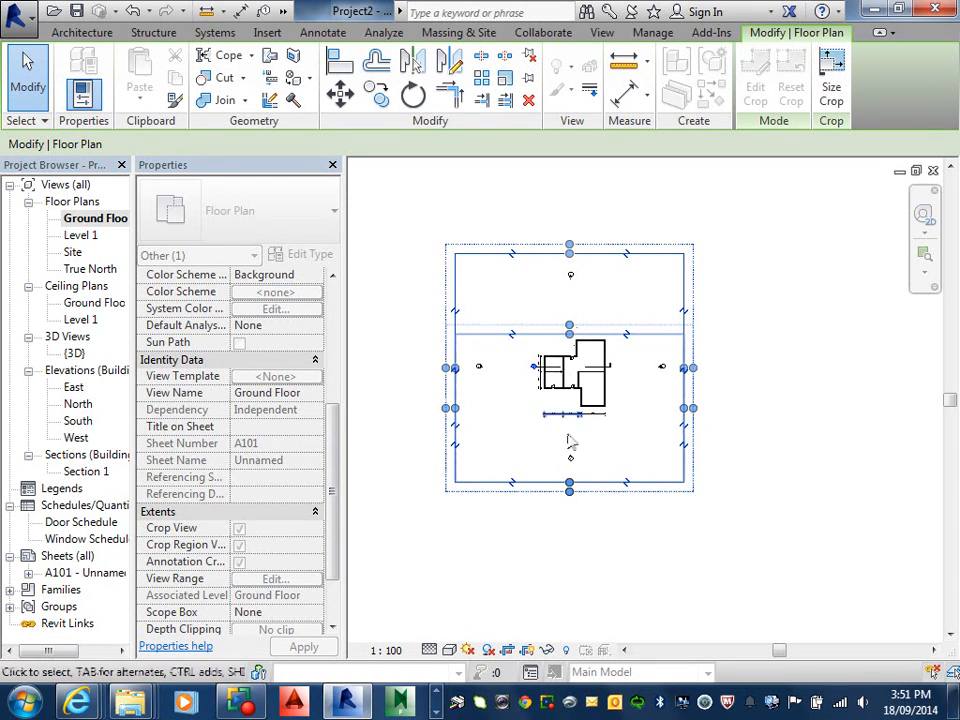
pyautogui.moveTo(569, 487); pyautogui.dragTo(570, 427)
pyautogui.moveTo(450, 378); pyautogui.dragTo(497, 380)
pyautogui.scroll(4, 567, 392)
pyautogui.moveTo(578, 388); pyautogui.dragTo(527, 391, button='middle')
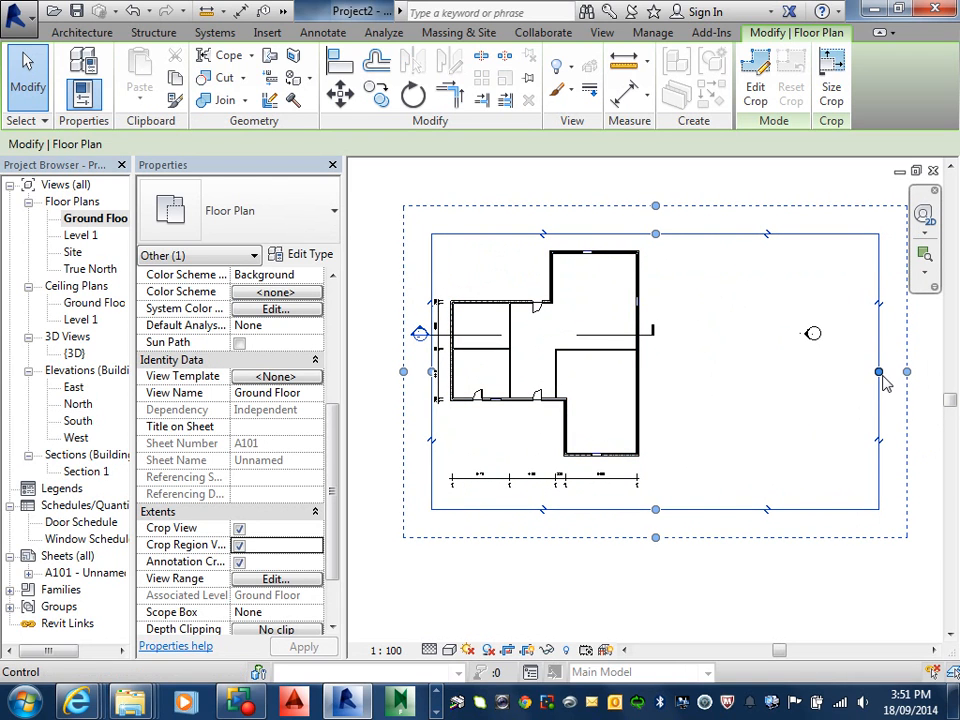
pyautogui.moveTo(882, 380); pyautogui.dragTo(629, 349)
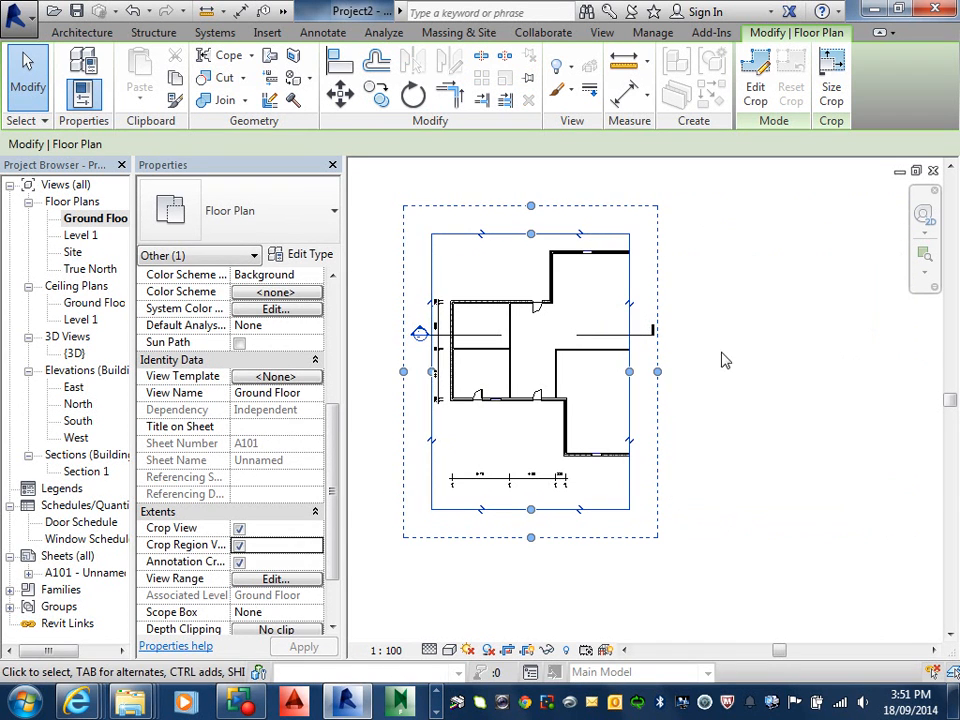
# - Pull the crop region's west edge in to the outer face of the two-room wing's end wall
pyautogui.scroll(4, 450, 343)
pyautogui.moveTo(422, 356); pyautogui.dragTo(545, 355, button='middle')
pyautogui.moveTo(544, 398); pyautogui.dragTo(576, 398)
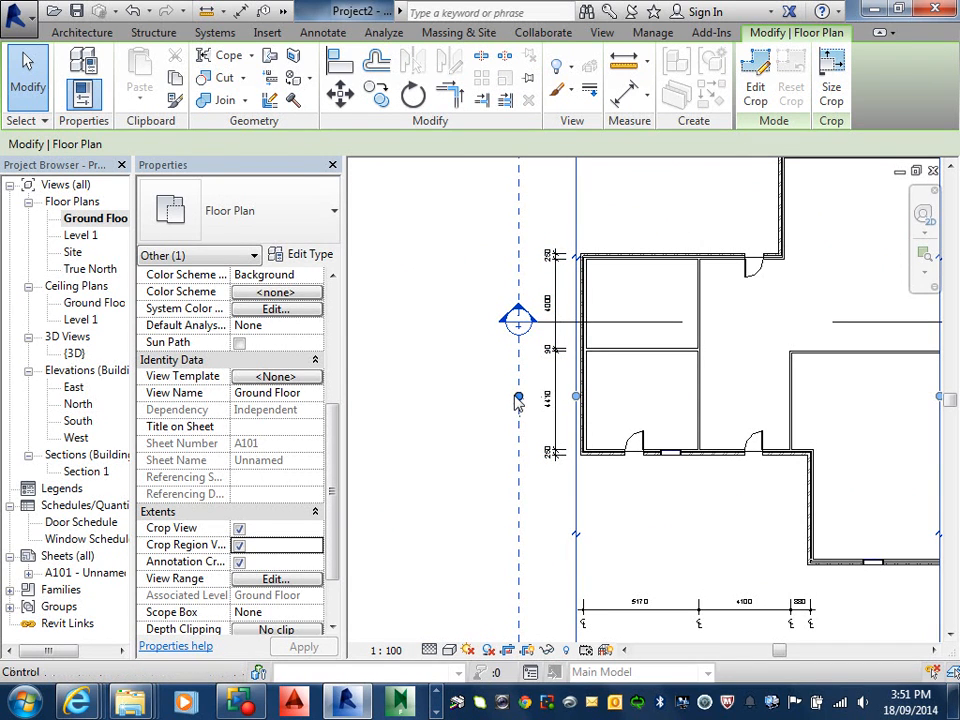
# - Try pulling the west annotation crop edge in to the vertical dimension string and return it to the section head
pyautogui.moveTo(519, 400); pyautogui.dragTo(557, 398)
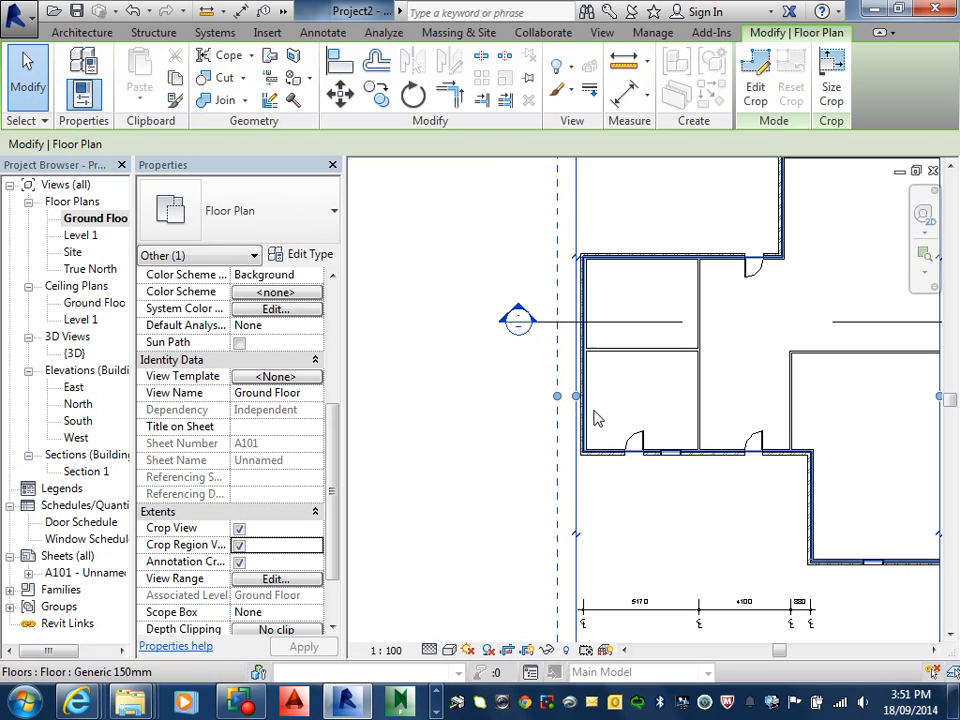
pyautogui.moveTo(558, 401); pyautogui.dragTo(520, 392)
pyautogui.scroll(-2, 626, 426)
pyautogui.scroll(-2, 632, 430)
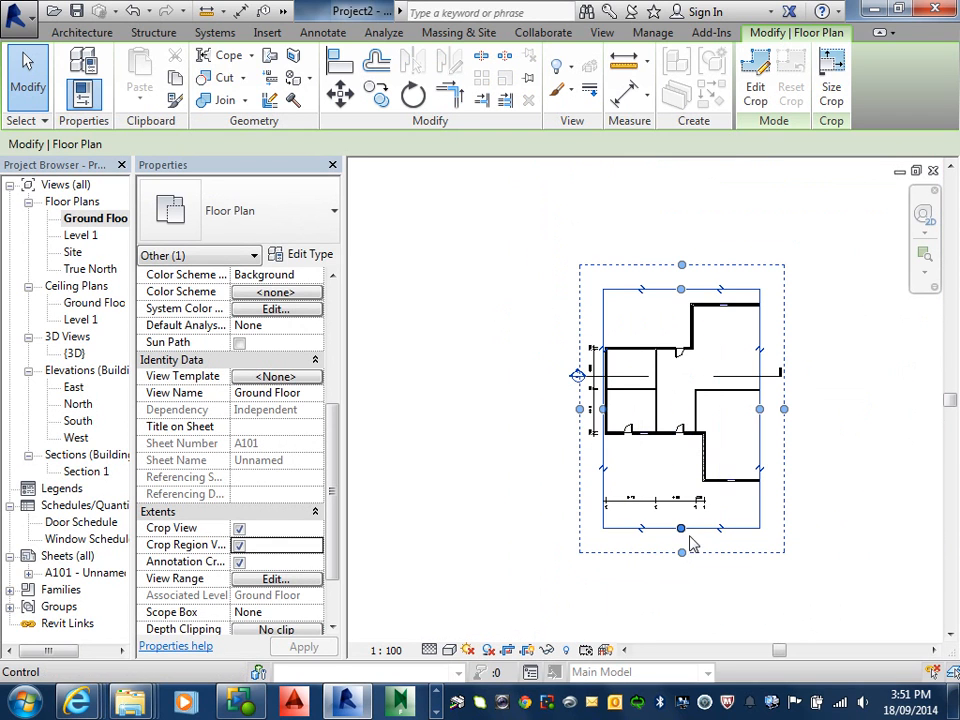
# - Raise the plan's lower crop edge to just above the dimensions, extend the east edge past the east wall, and reopen sheet A101
pyautogui.moveTo(682, 532); pyautogui.dragTo(685, 490)
pyautogui.moveTo(762, 397); pyautogui.dragTo(790, 397)
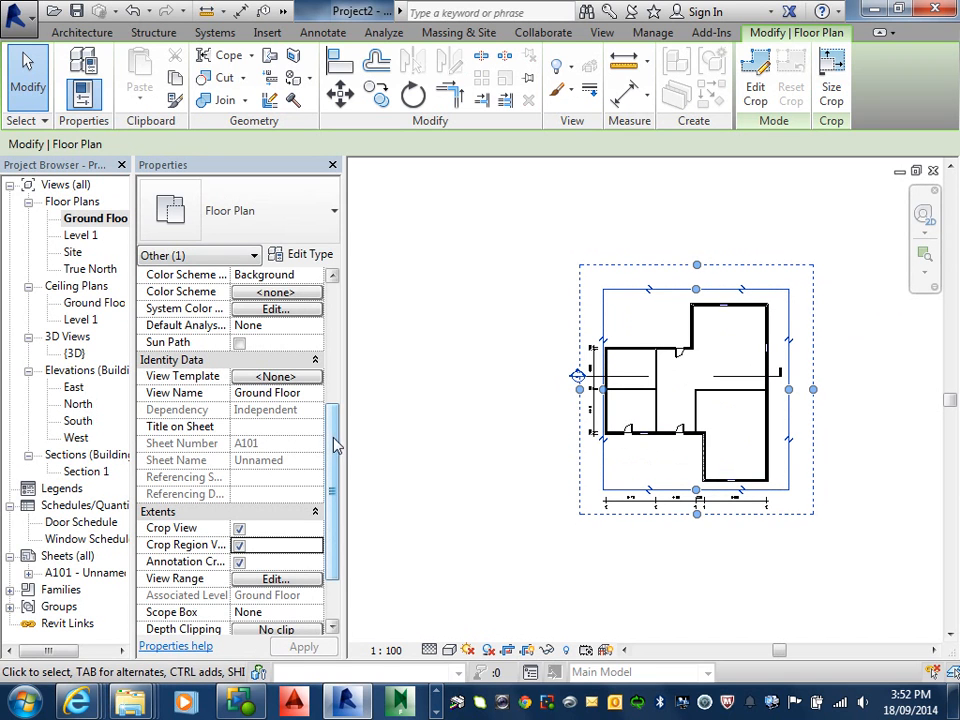
pyautogui.doubleClick(100, 572)
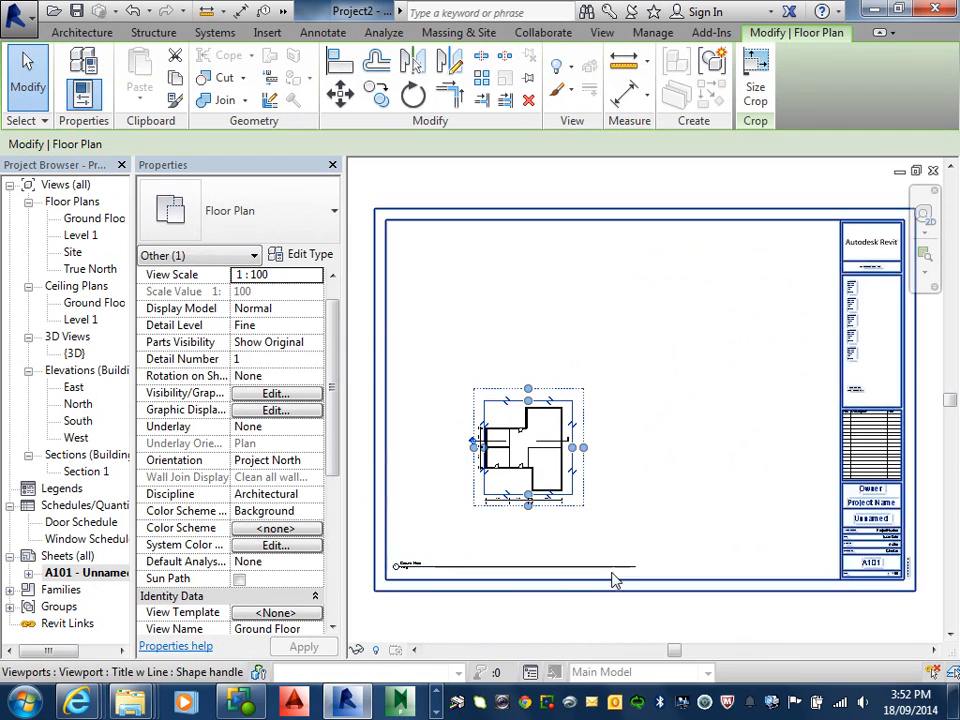
# - Shorten the Ground Floor view title's line on the sheet to about the length of its text
pyautogui.scroll(1, 555, 546)
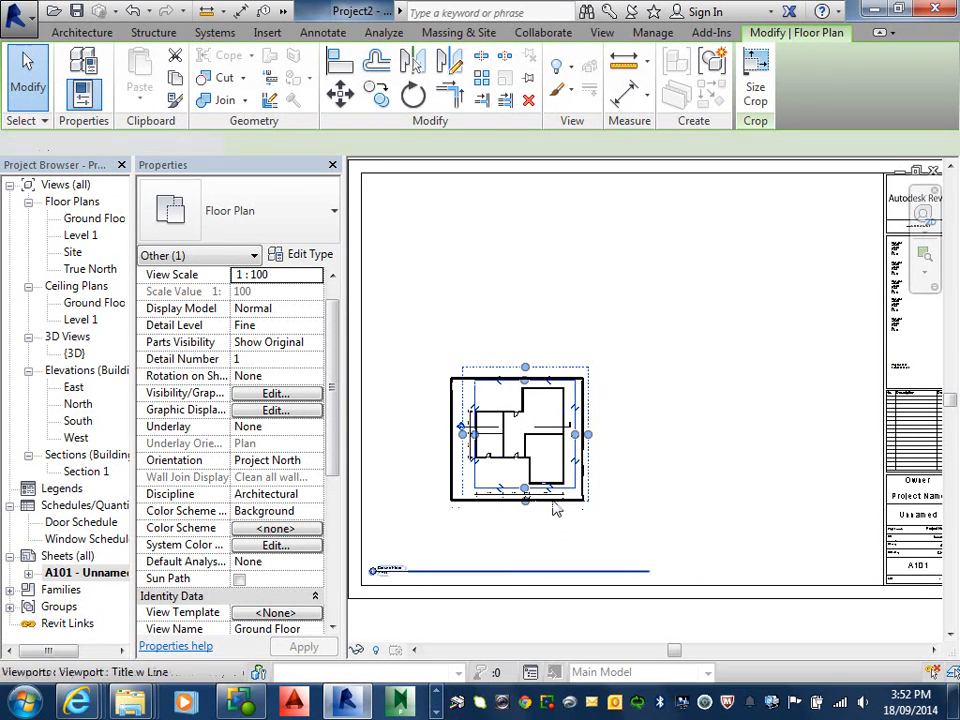
pyautogui.click(493, 569)
pyautogui.moveTo(649, 571); pyautogui.dragTo(390, 583)
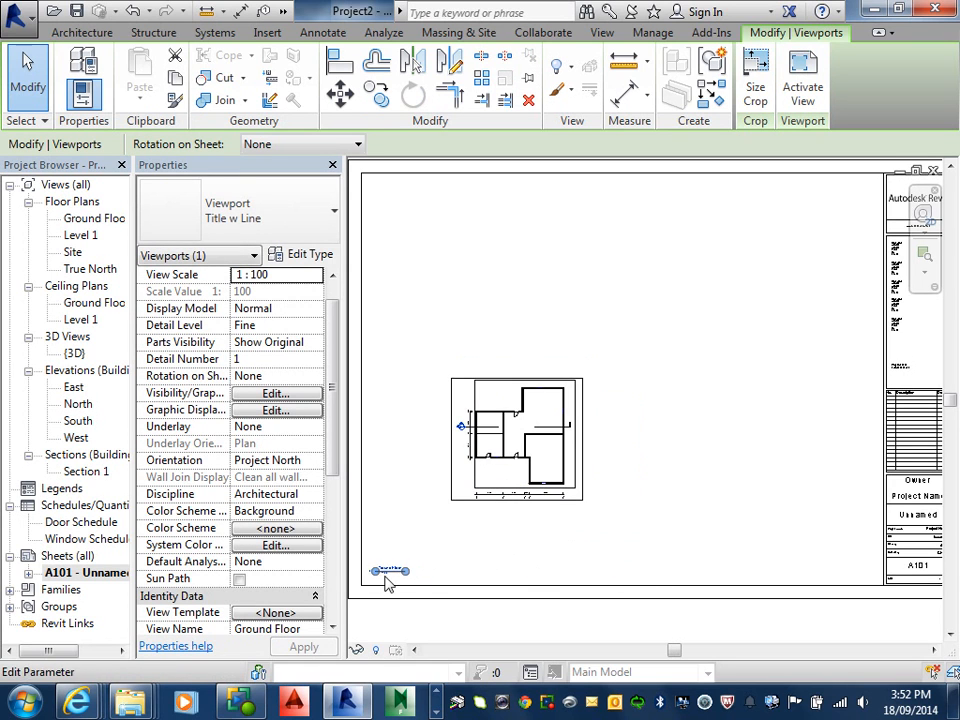
pyautogui.scroll(3, 389, 583)
pyautogui.scroll(2, 391, 581)
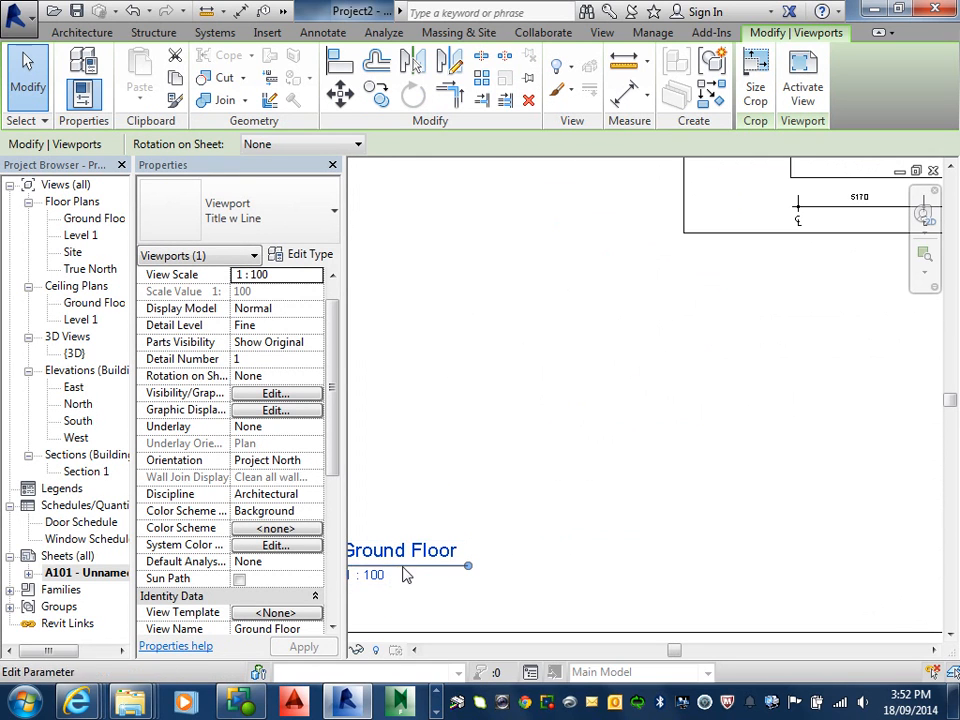
# - Move the Ground Floor view title from the sheet's lower border to directly beneath the plan's horizontal dimensions
pyautogui.click(445, 560)
pyautogui.click(491, 536)
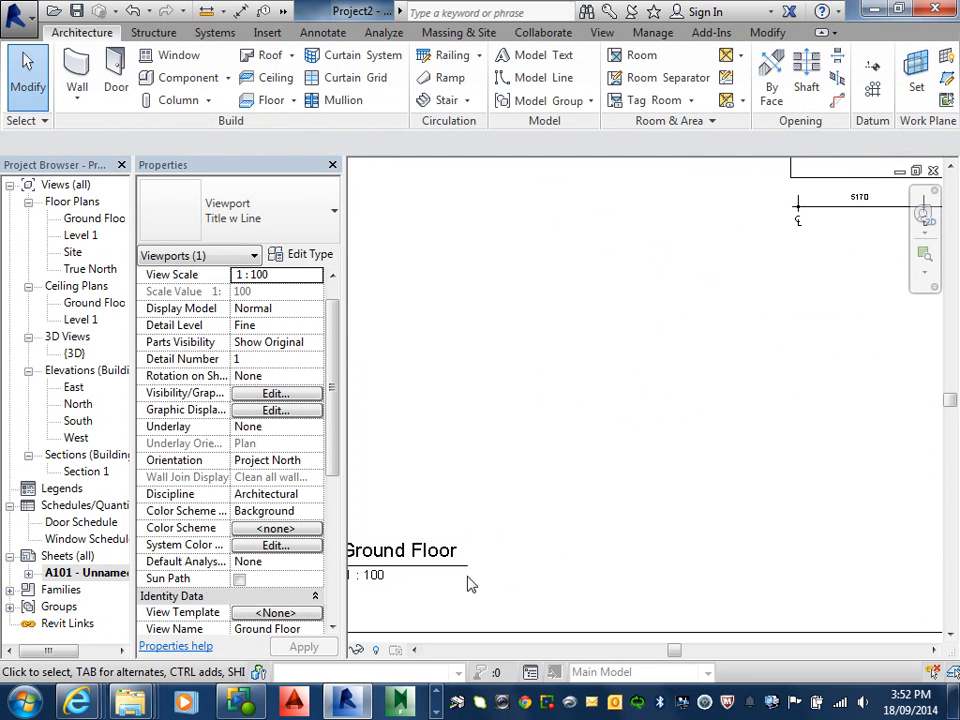
pyautogui.click(452, 576)
pyautogui.moveTo(444, 566); pyautogui.dragTo(921, 321)
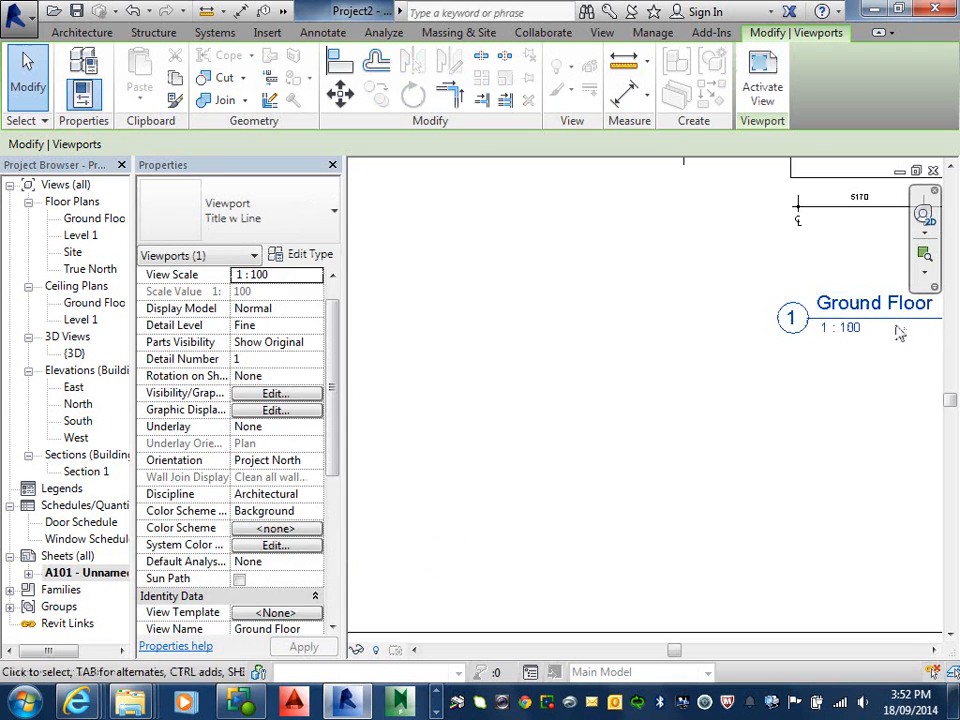
pyautogui.scroll(-3, 921, 321)
pyautogui.moveTo(825, 326); pyautogui.dragTo(511, 474, button='middle')
pyautogui.moveTo(599, 381); pyautogui.dragTo(480, 448)
pyautogui.scroll(-2, 613, 424)
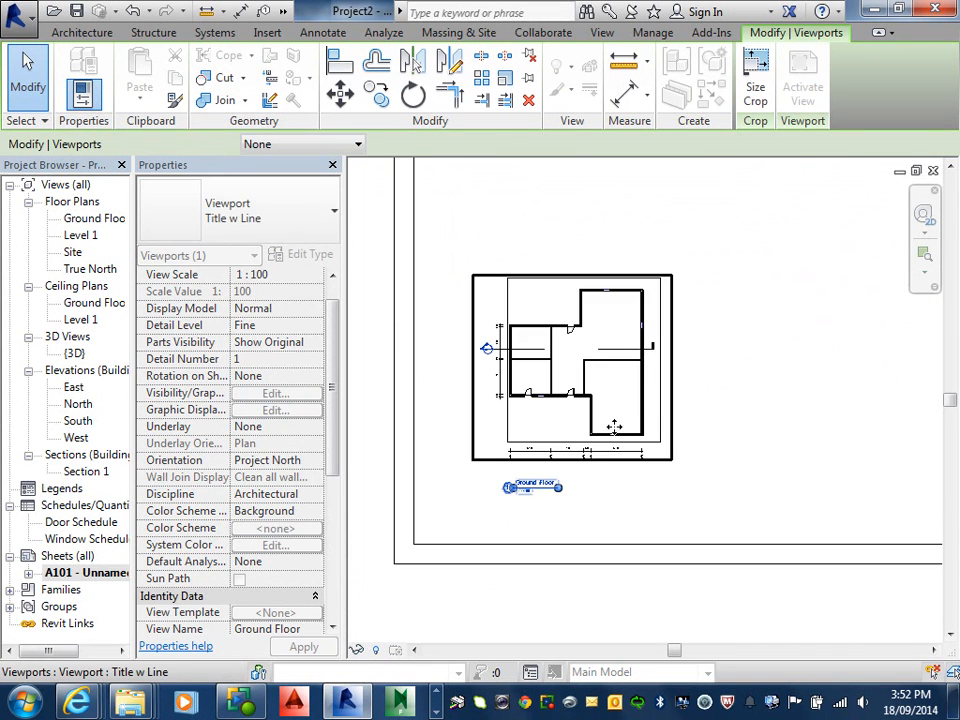
pyautogui.click(744, 446)
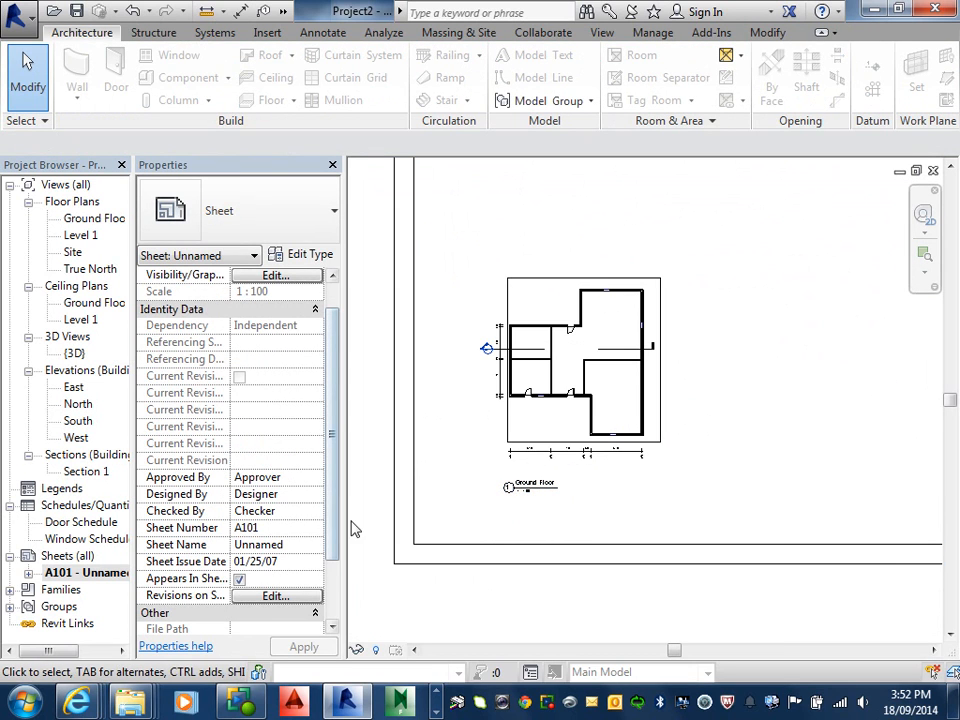
# - Activate the Ground Floor viewport, turn off Crop Region Visible and Annotation Crop, and deactivate the view
pyautogui.rightClick(577, 404)
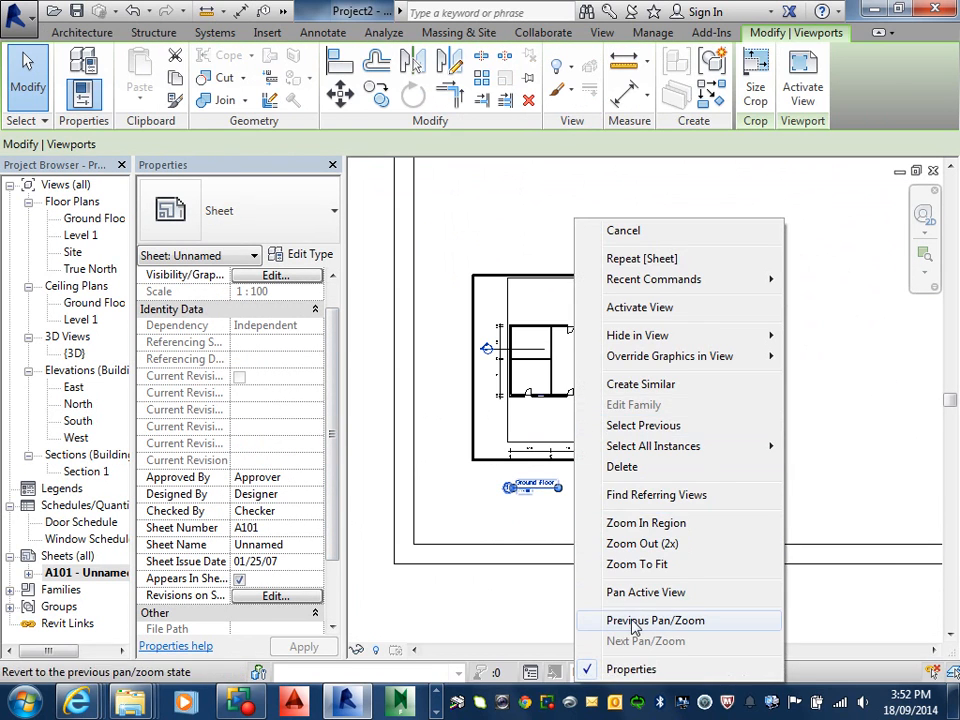
pyautogui.click(640, 307)
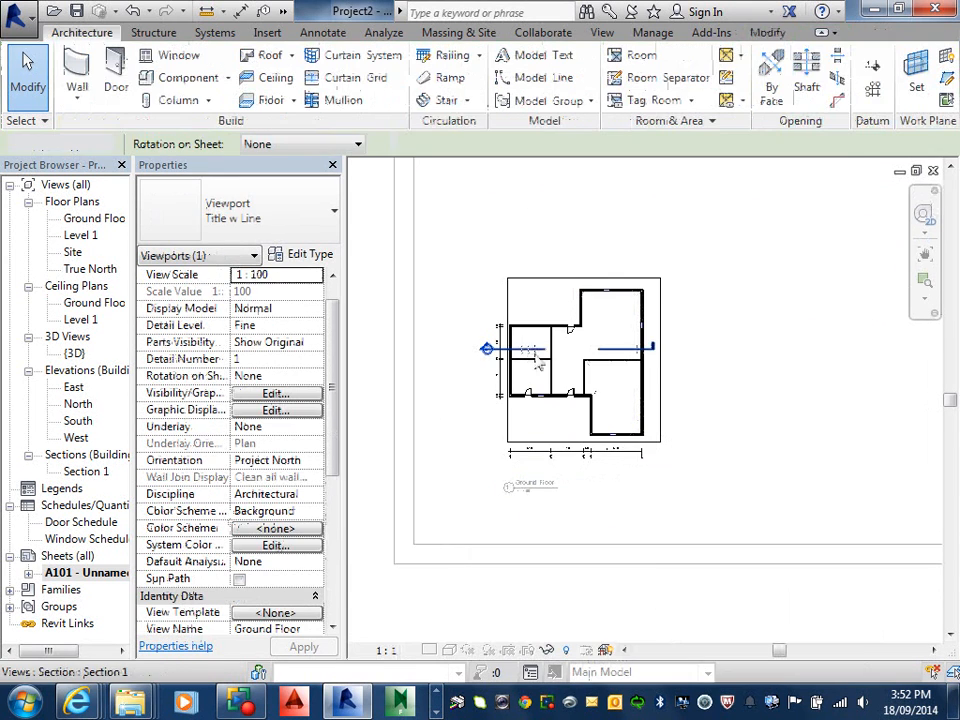
pyautogui.moveTo(331, 410); pyautogui.dragTo(268, 514)
pyautogui.click(239, 511)
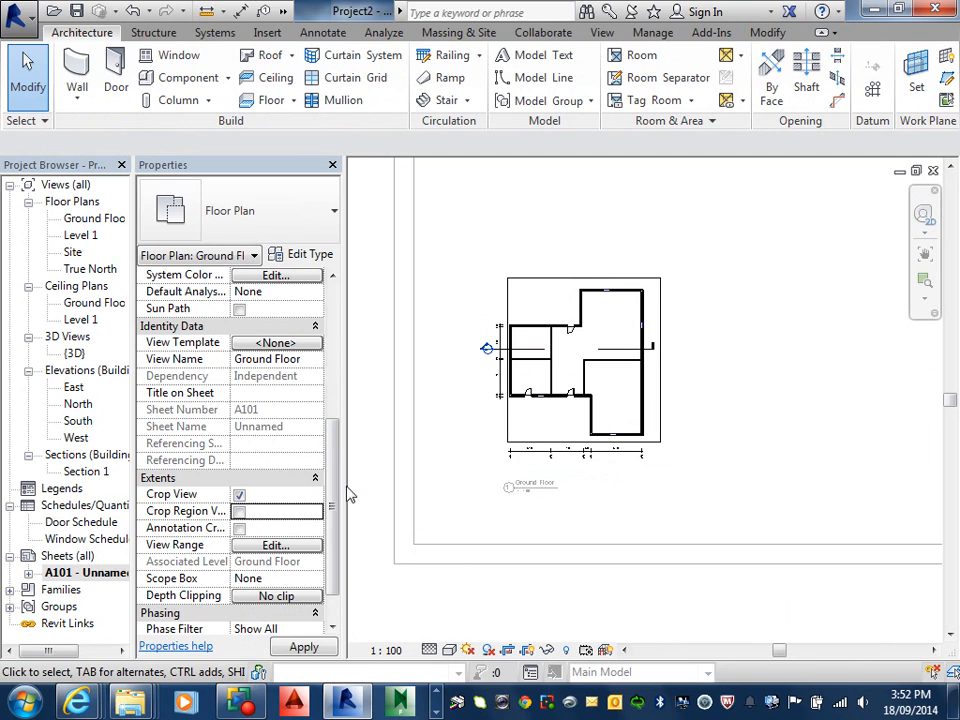
pyautogui.click(588, 379)
pyautogui.rightClick(588, 379)
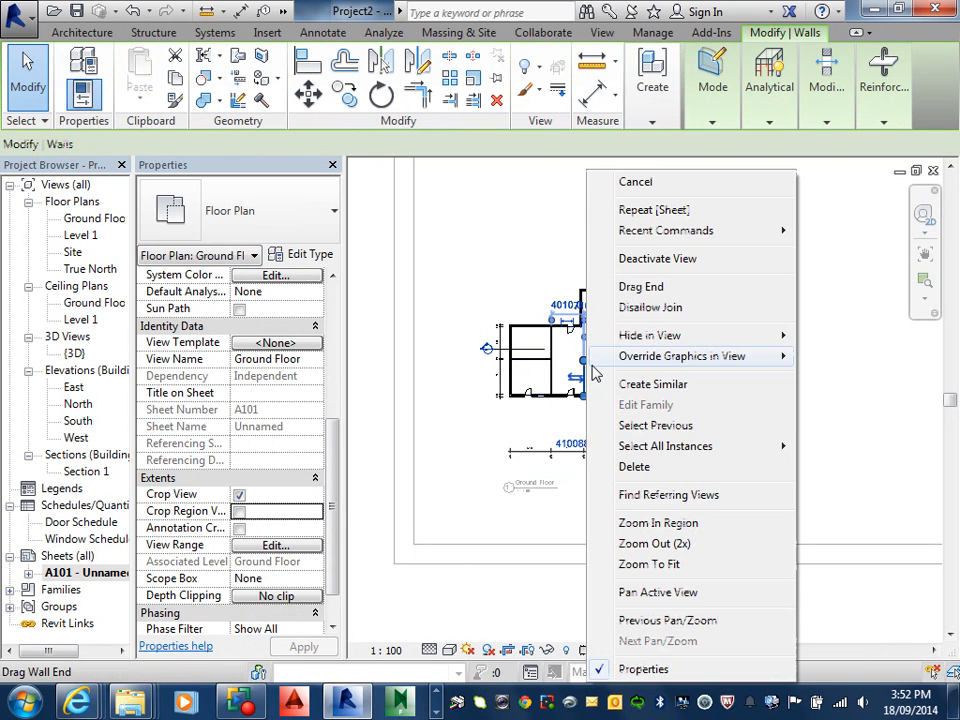
pyautogui.click(657, 259)
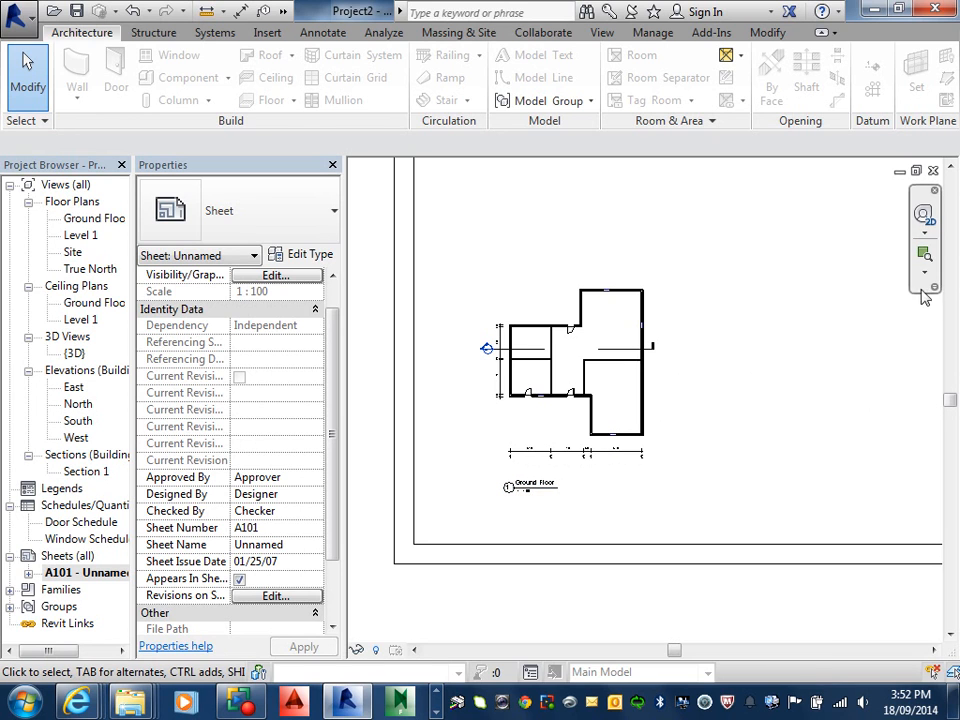
# - Place the South elevation on the sheet east of the Ground Floor plan, with its title aligned to the plan's title
pyautogui.scroll(-2, 825, 315)
pyautogui.moveTo(825, 315); pyautogui.dragTo(740, 450, button='middle')
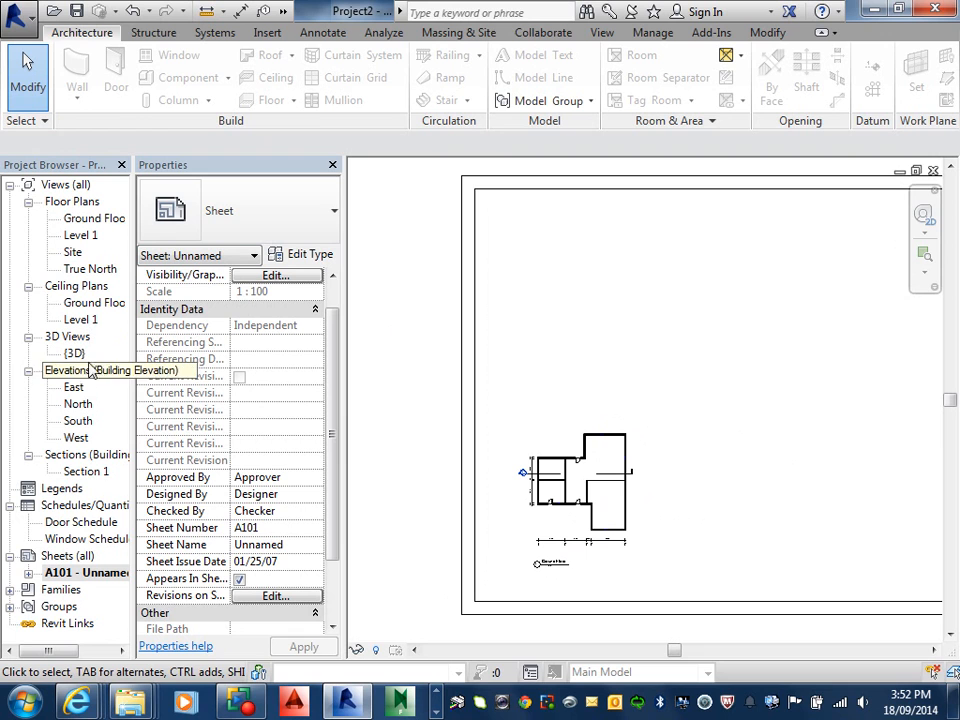
pyautogui.click(78, 422)
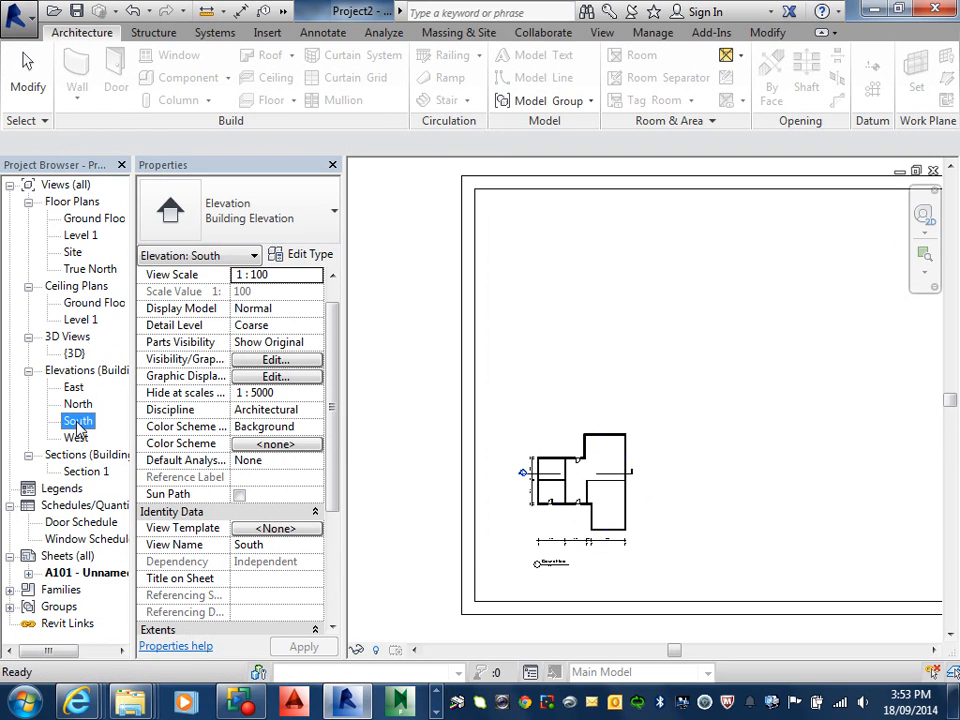
pyautogui.moveTo(733, 378); pyautogui.dragTo(748, 411)
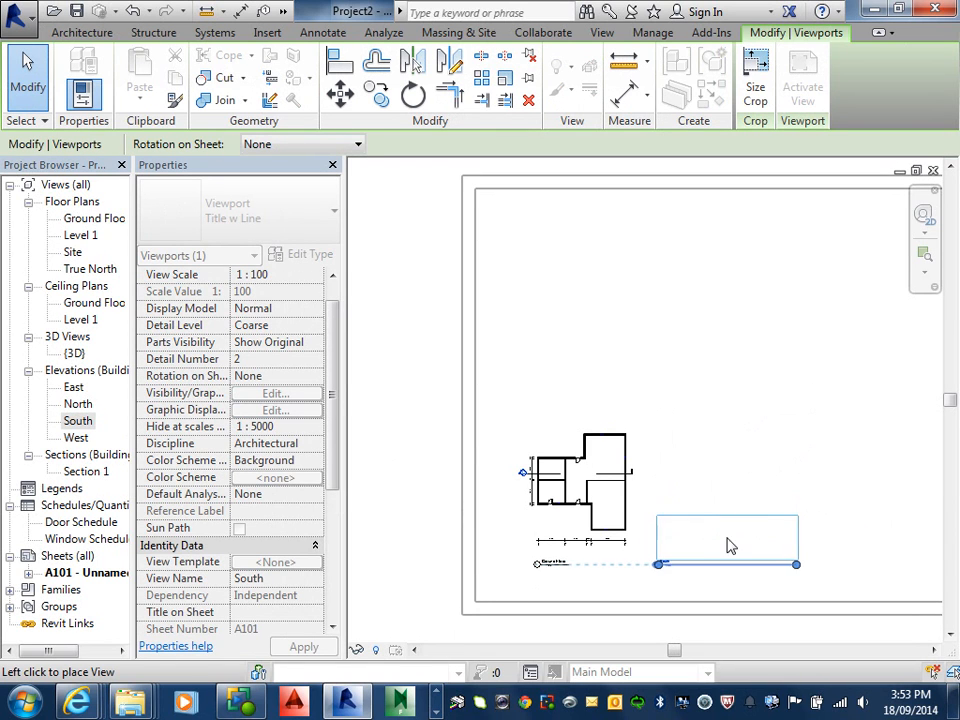
pyautogui.click(743, 543)
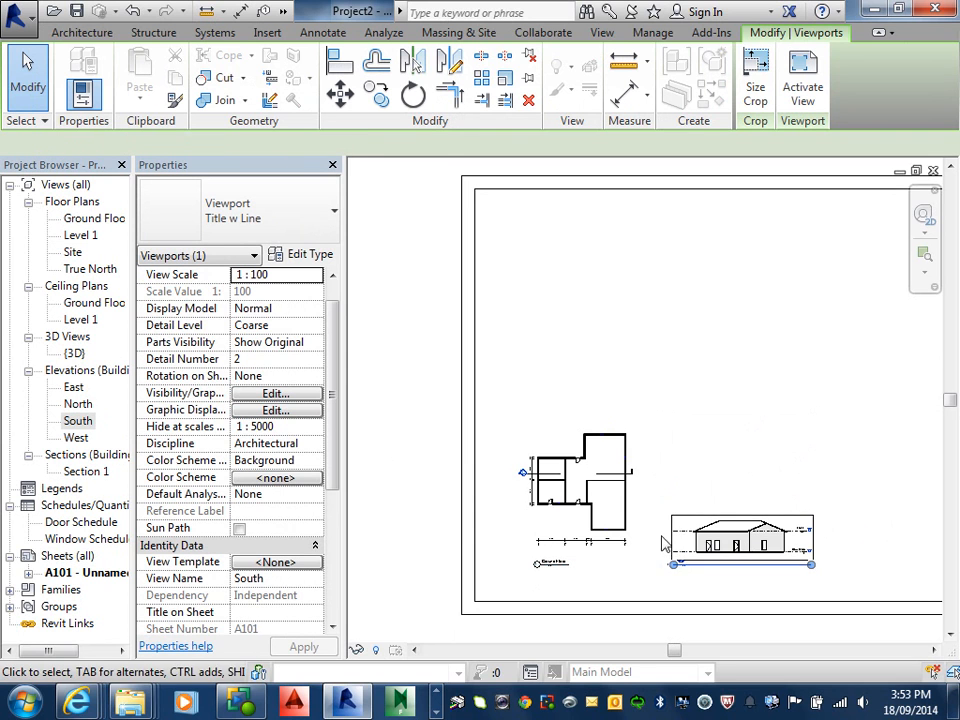
pyautogui.moveTo(688, 493); pyautogui.dragTo(614, 351, button='middle')
pyautogui.scroll(2, 578, 440)
pyautogui.scroll(2, 564, 421)
pyautogui.moveTo(622, 429); pyautogui.dragTo(793, 463, button='middle')
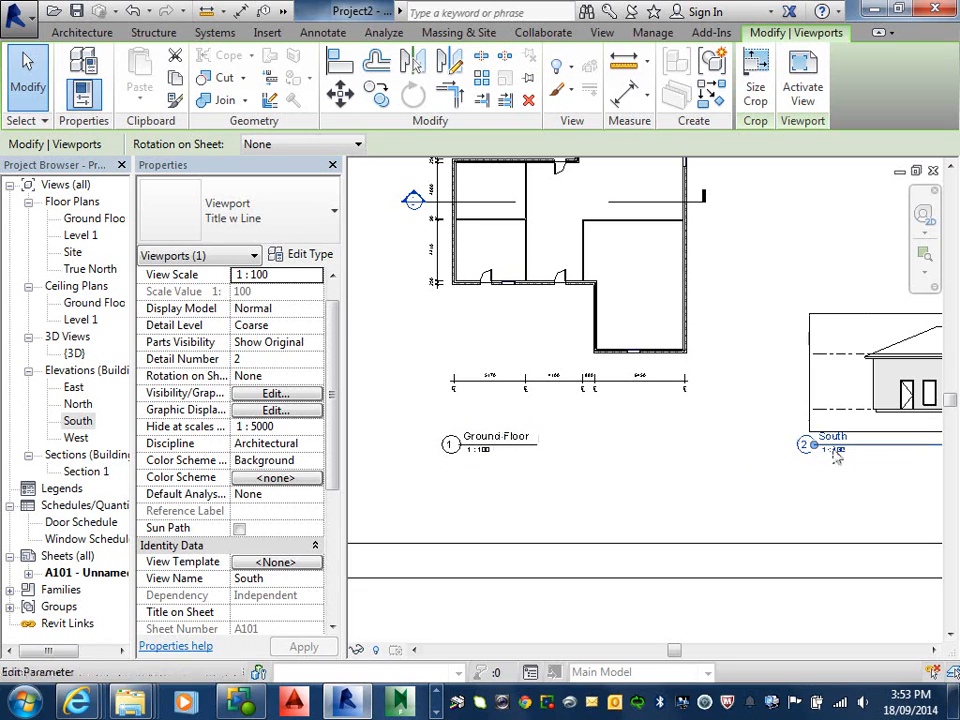
pyautogui.moveTo(825, 448); pyautogui.dragTo(740, 468, button='middle')
pyautogui.scroll(-4, 647, 429)
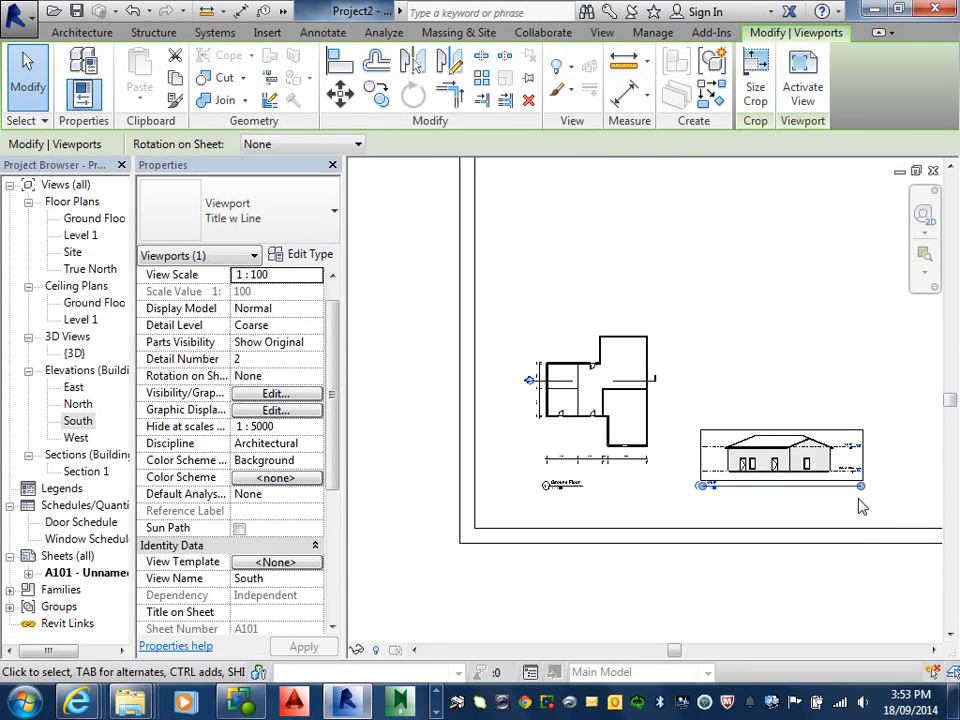
pyautogui.click(518, 302)
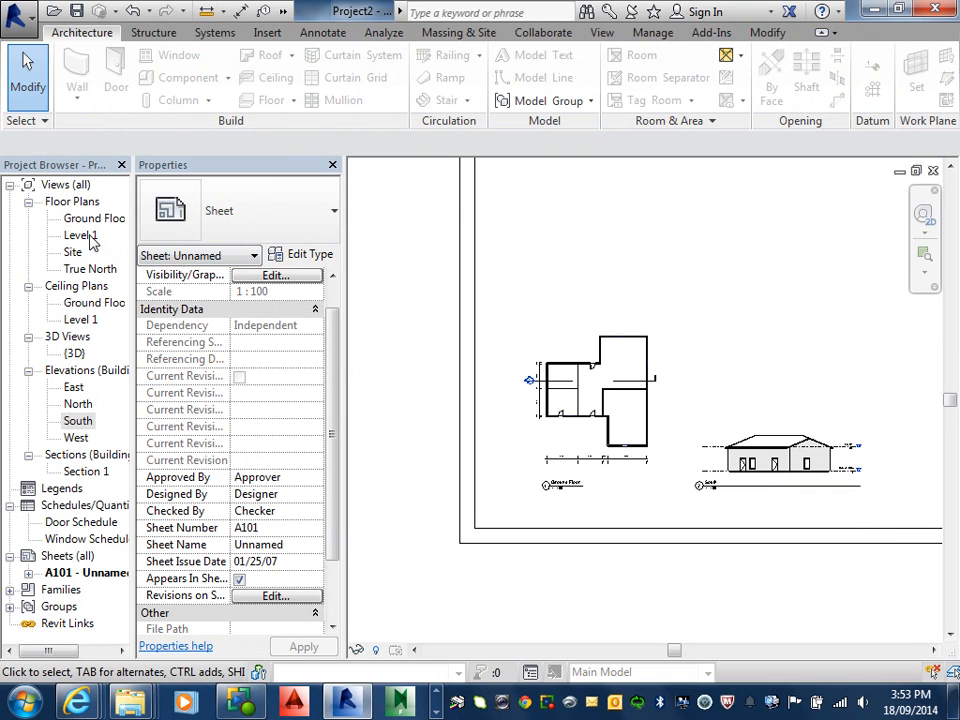
# - Place the {3D} view above the South elevation and the Section 1 view above the Ground Floor plan on the sheet
pyautogui.click(74, 354)
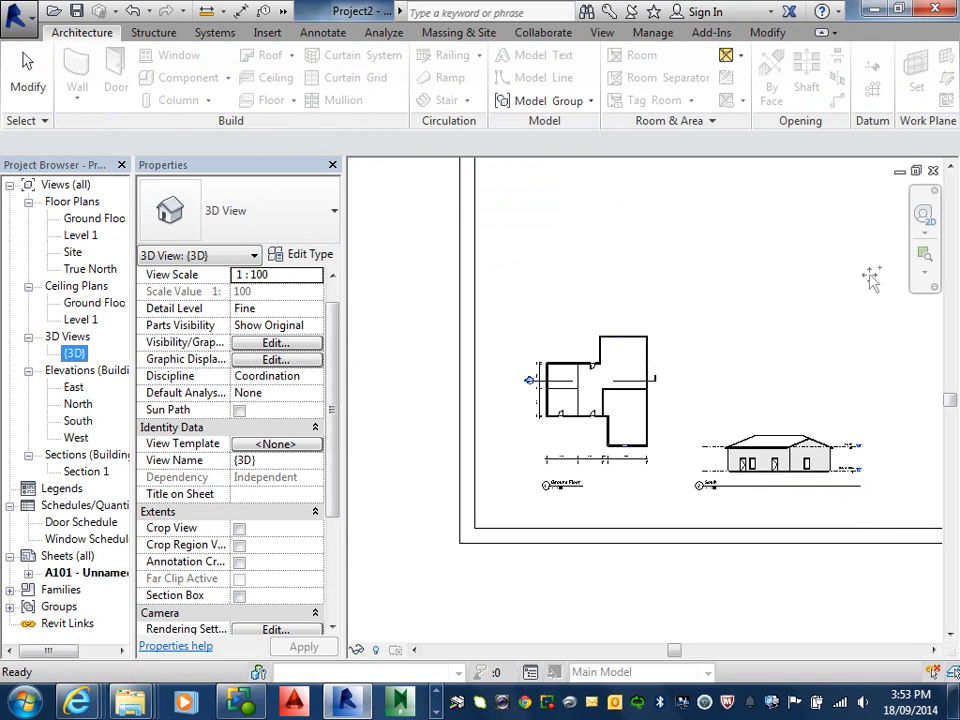
pyautogui.click(848, 243)
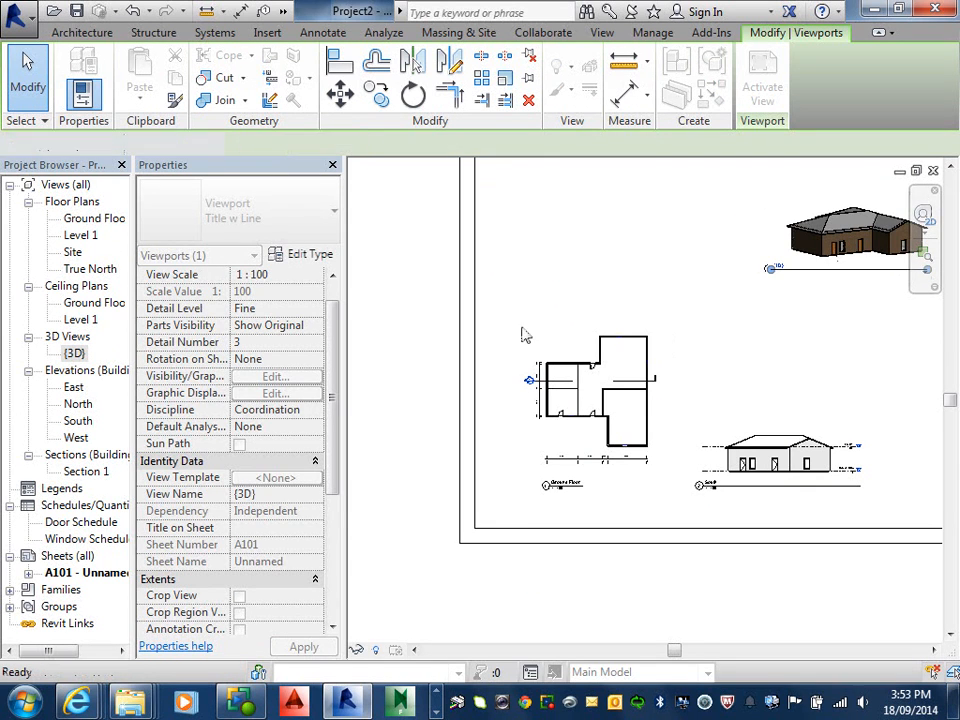
pyautogui.click(86, 471)
pyautogui.moveTo(579, 224); pyautogui.dragTo(574, 216)
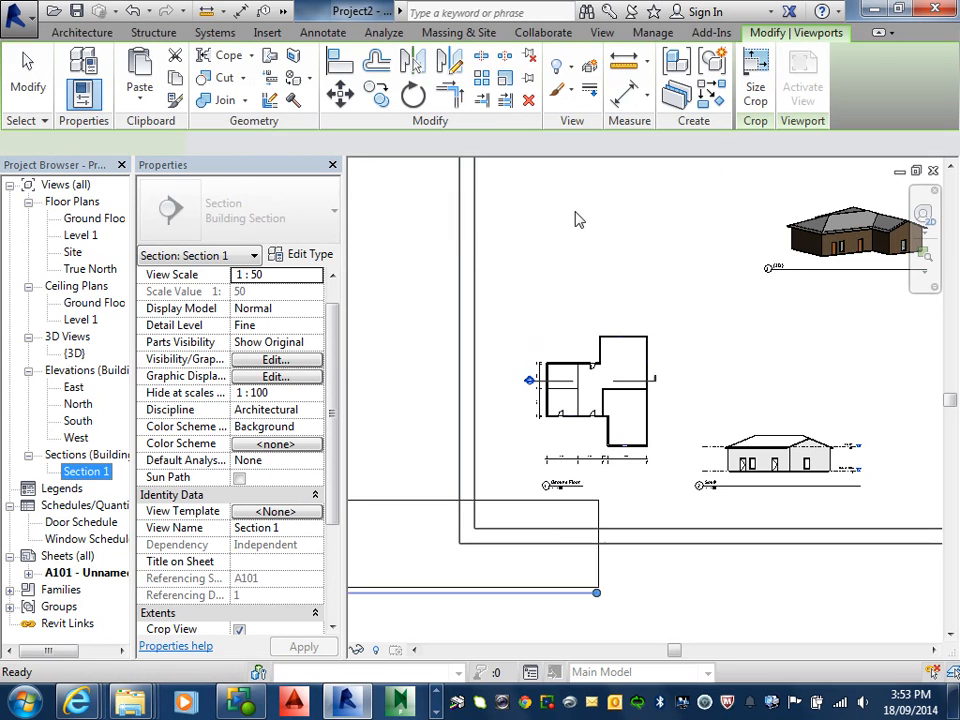
pyautogui.click(687, 226)
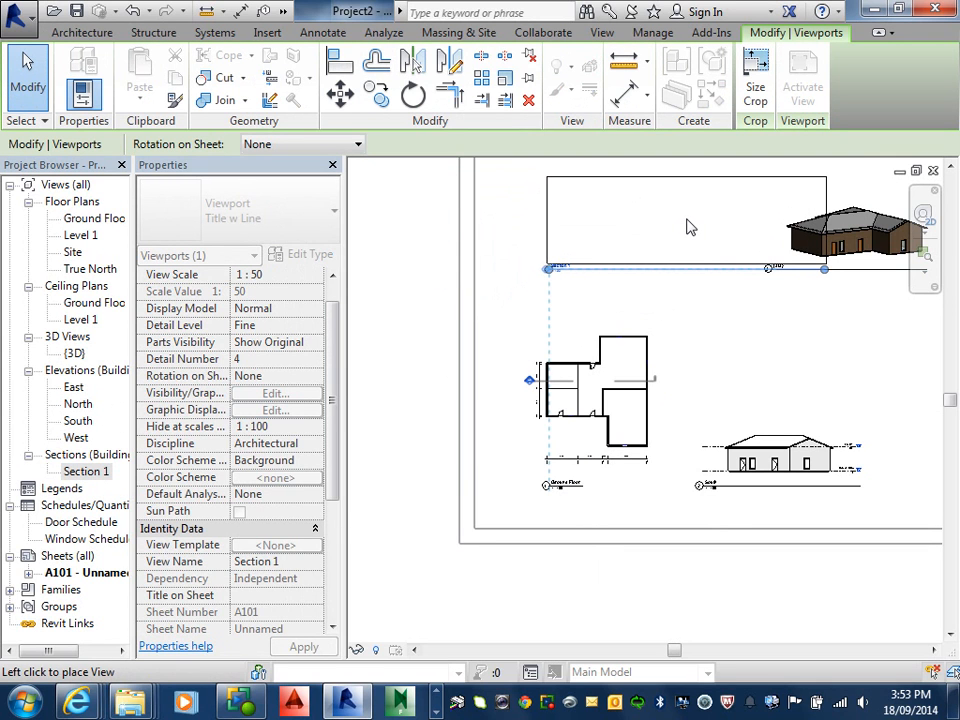
# - Shorten the Section 1 view title's line on the sheet to about the length of its text
pyautogui.click(617, 303)
pyautogui.scroll(1, 617, 298)
pyautogui.moveTo(615, 286); pyautogui.dragTo(481, 366, button='middle')
pyautogui.scroll(2, 540, 293)
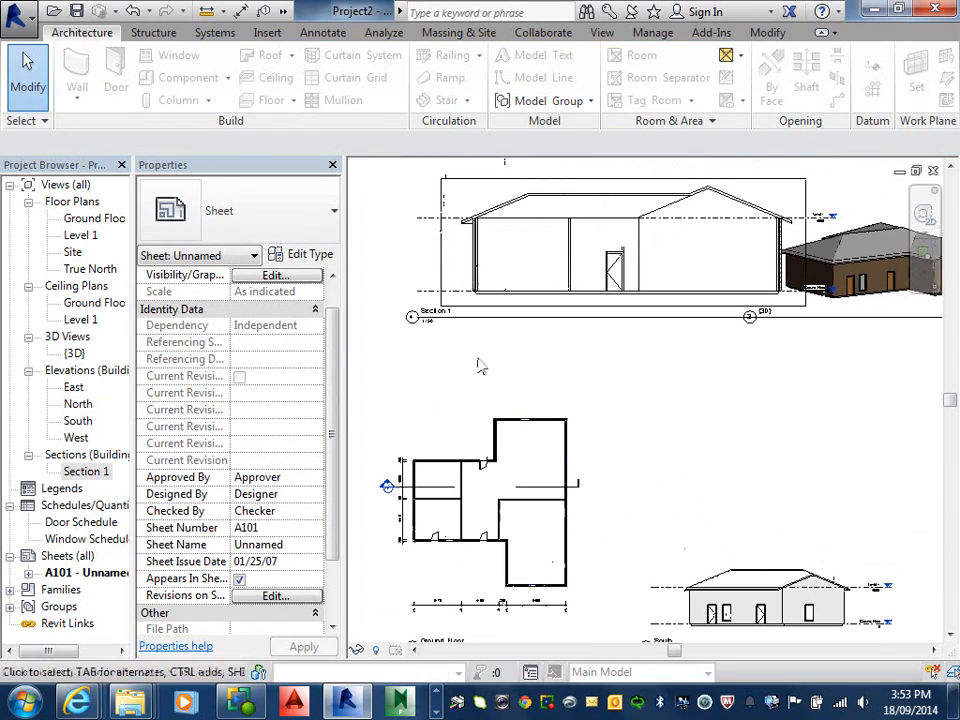
pyautogui.click(450, 326)
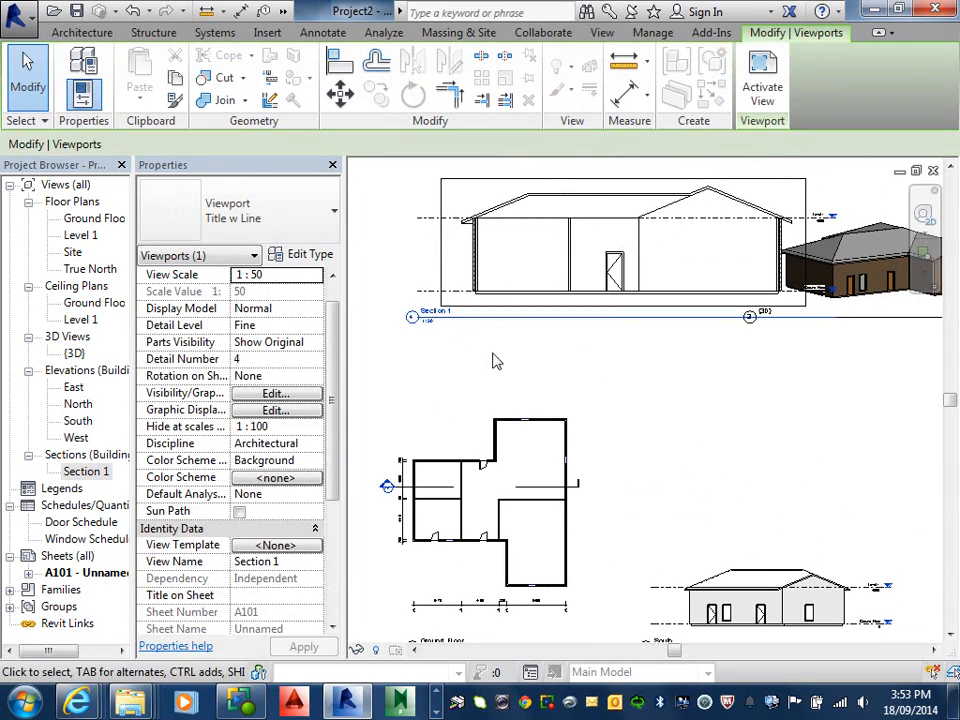
pyautogui.scroll(-3, 683, 328)
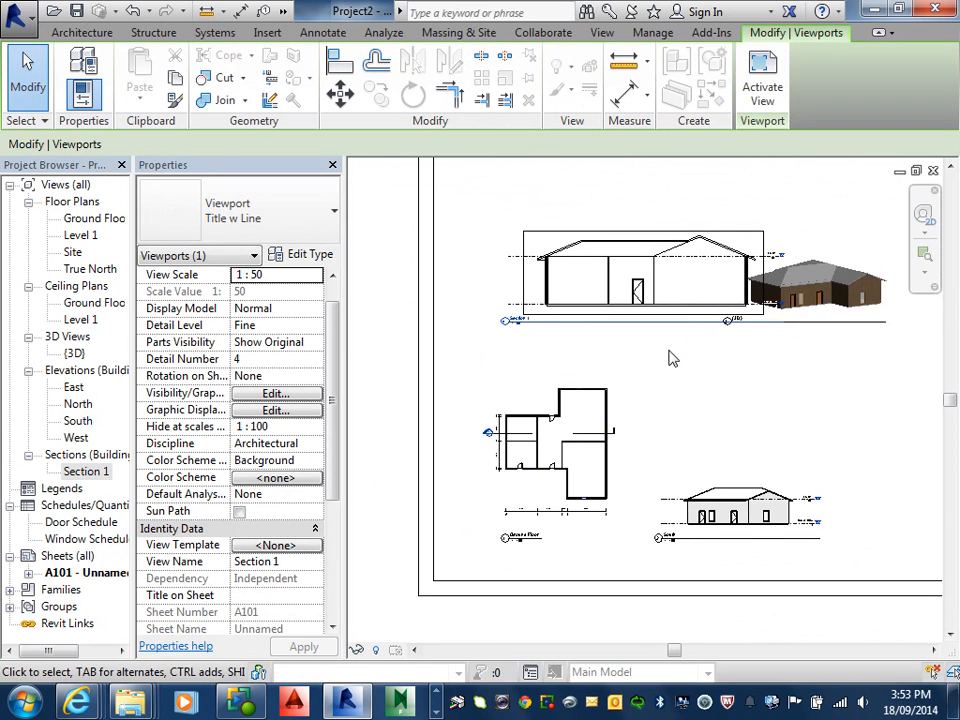
pyautogui.click(679, 320)
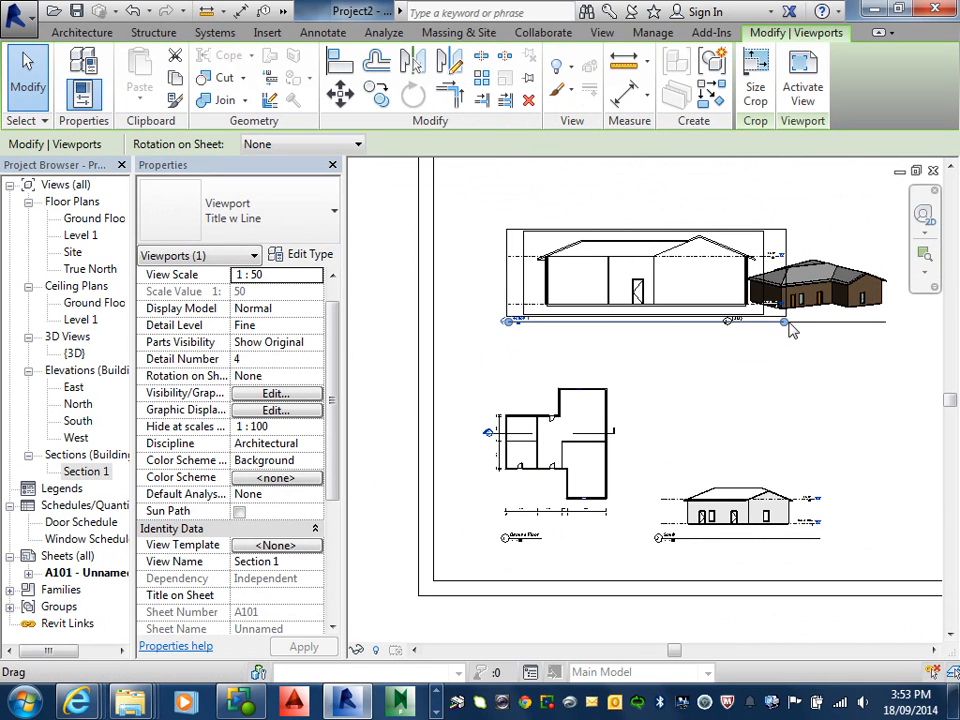
pyautogui.moveTo(787, 330); pyautogui.dragTo(541, 321)
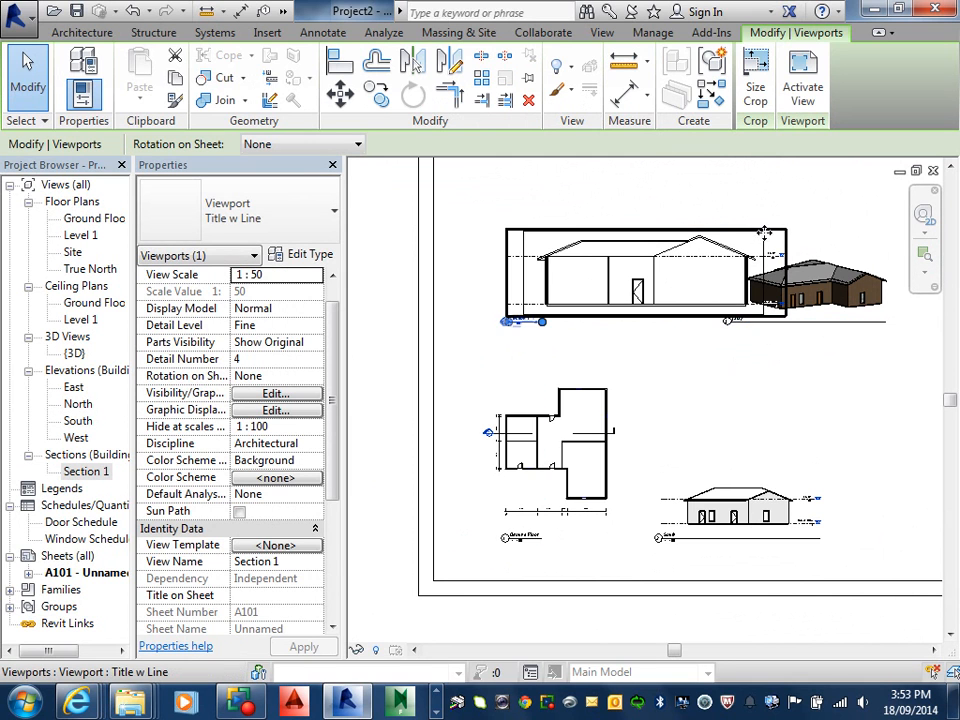
pyautogui.press('Escape')
# - Move the Section 1 viewport up and left, clear of the 3D view, and lower the {3D} viewport toward the South elevation
pyautogui.moveTo(748, 234); pyautogui.dragTo(695, 185)
pyautogui.press('Escape')
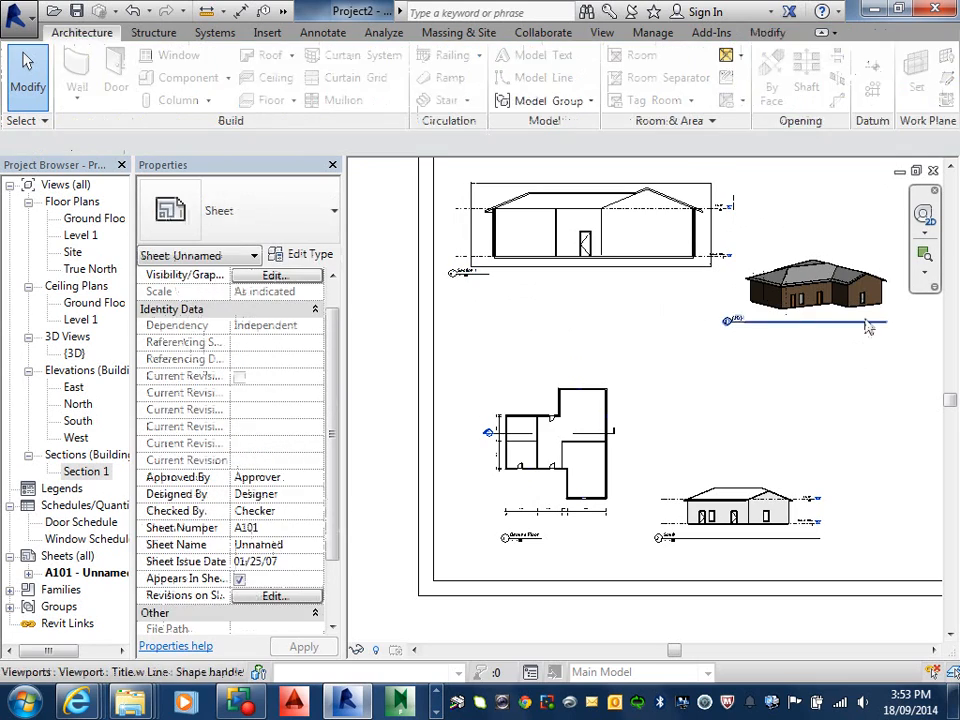
pyautogui.click(869, 333)
pyautogui.press('Escape')
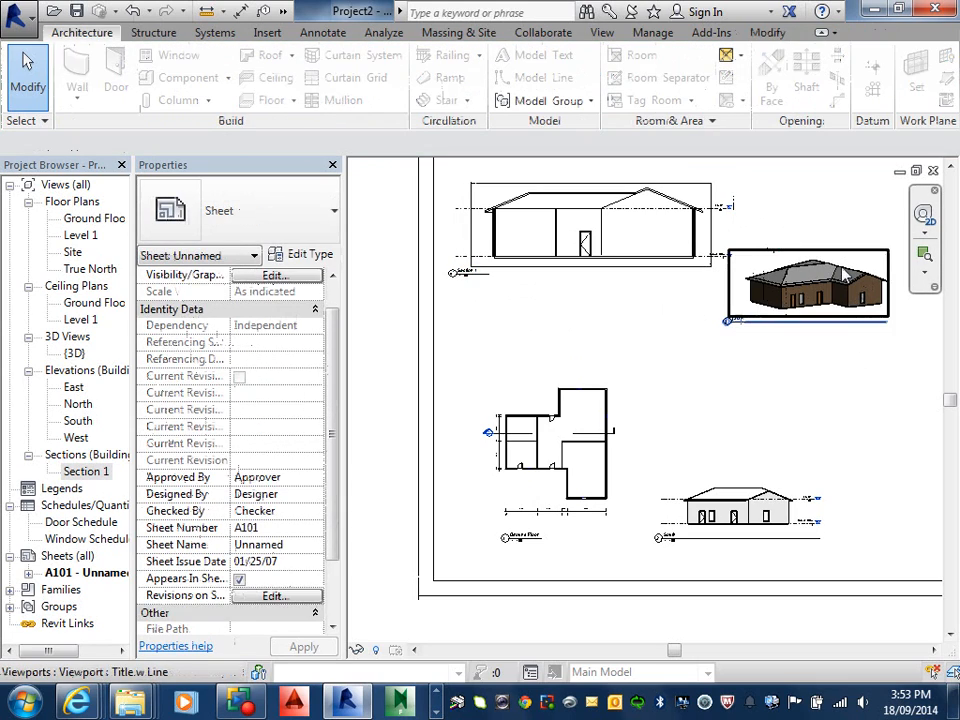
pyautogui.click(846, 258)
pyautogui.moveTo(846, 258); pyautogui.dragTo(831, 316)
# - Examine the Section 1 view title and its scale on the sheet
pyautogui.scroll(2, 788, 361)
pyautogui.moveTo(780, 366); pyautogui.dragTo(874, 405, button='middle')
pyautogui.moveTo(521, 318); pyautogui.dragTo(585, 321, button='middle')
pyautogui.scroll(3, 574, 289)
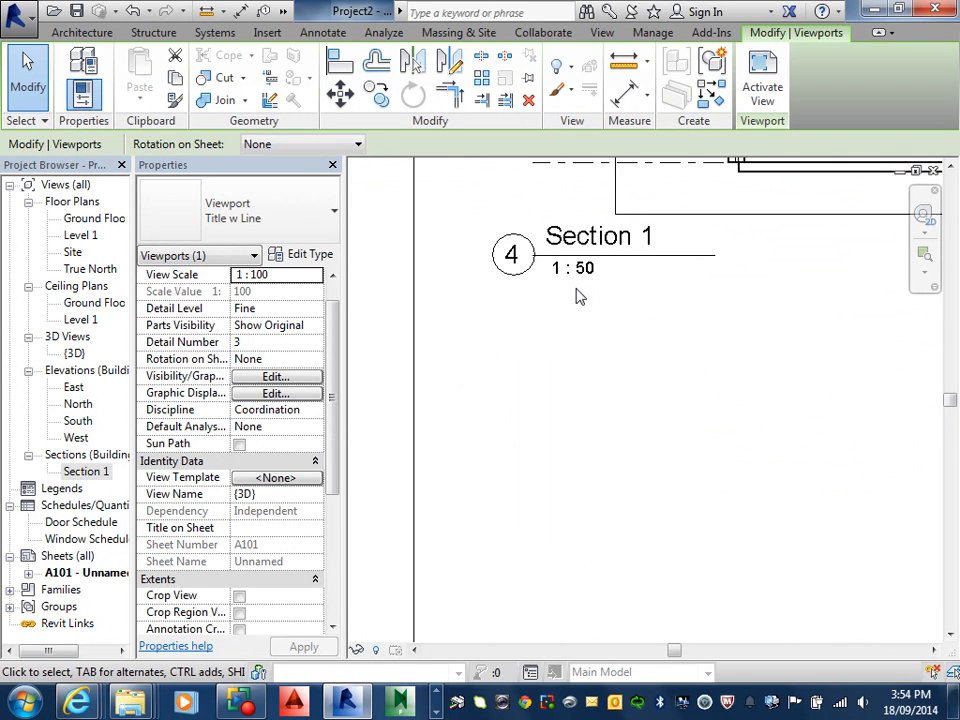
pyautogui.scroll(-2, 596, 302)
pyautogui.scroll(-3, 597, 302)
# - Activate the {3D} view on the sheet, set its scale to 1:50 and deactivate the view
pyautogui.moveTo(705, 343); pyautogui.dragTo(476, 307, button='middle')
pyautogui.moveTo(673, 415); pyautogui.dragTo(582, 370, button='middle')
pyautogui.scroll(2, 700, 360)
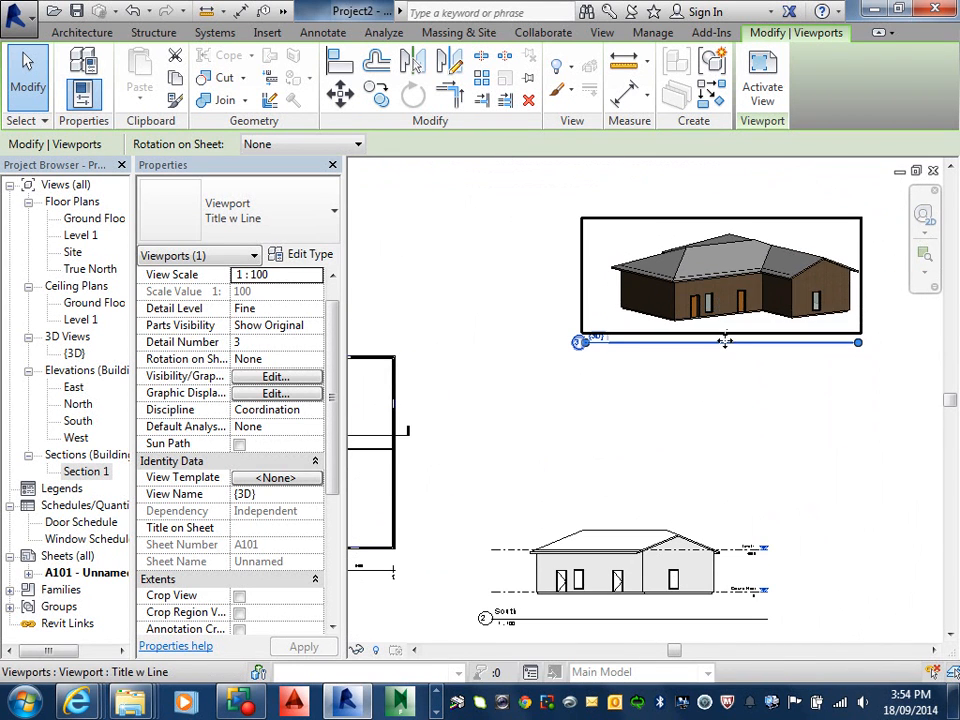
pyautogui.rightClick(730, 320)
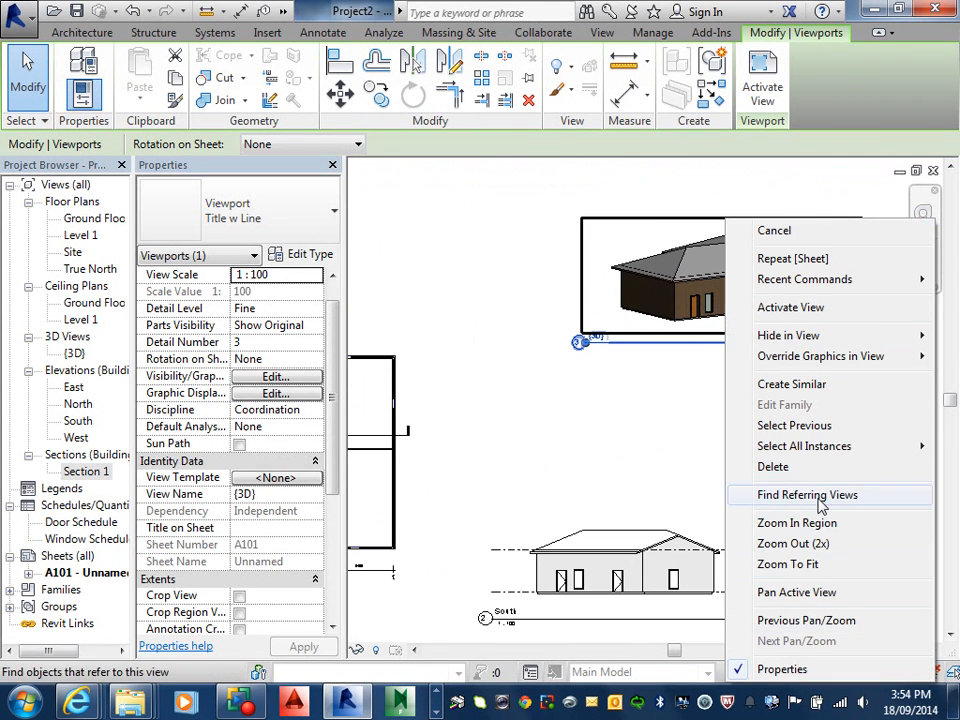
pyautogui.click(800, 310)
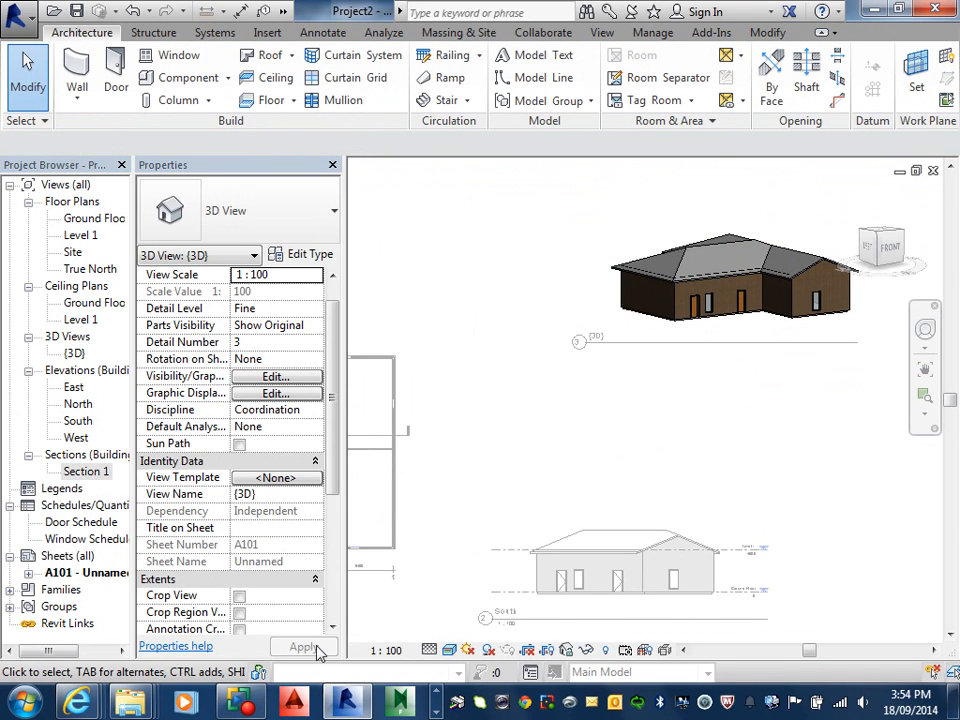
pyautogui.click(386, 651)
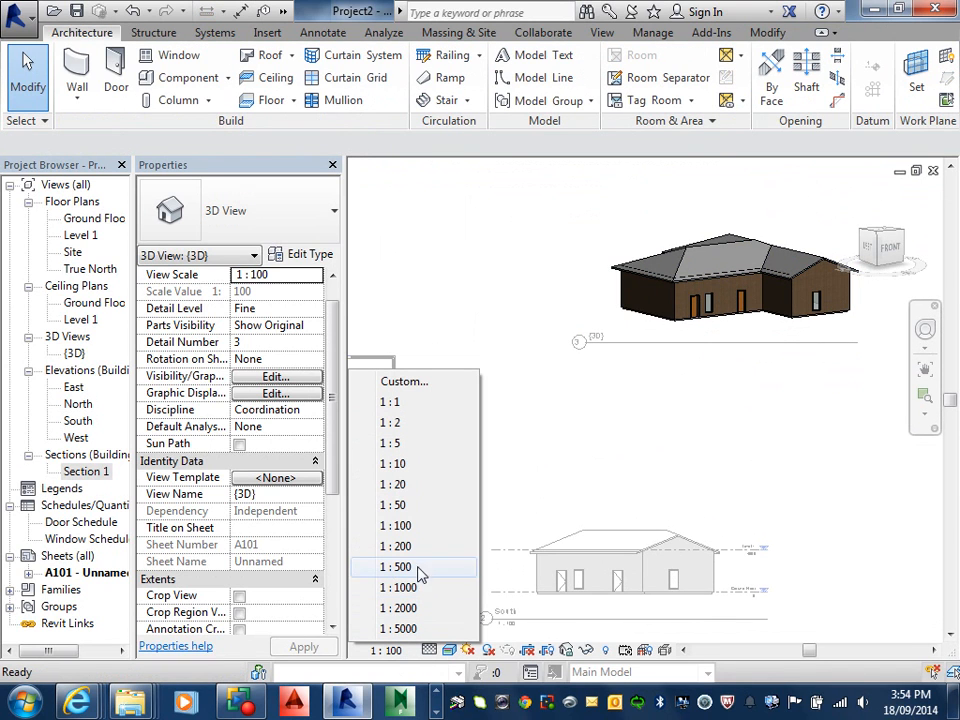
pyautogui.click(406, 510)
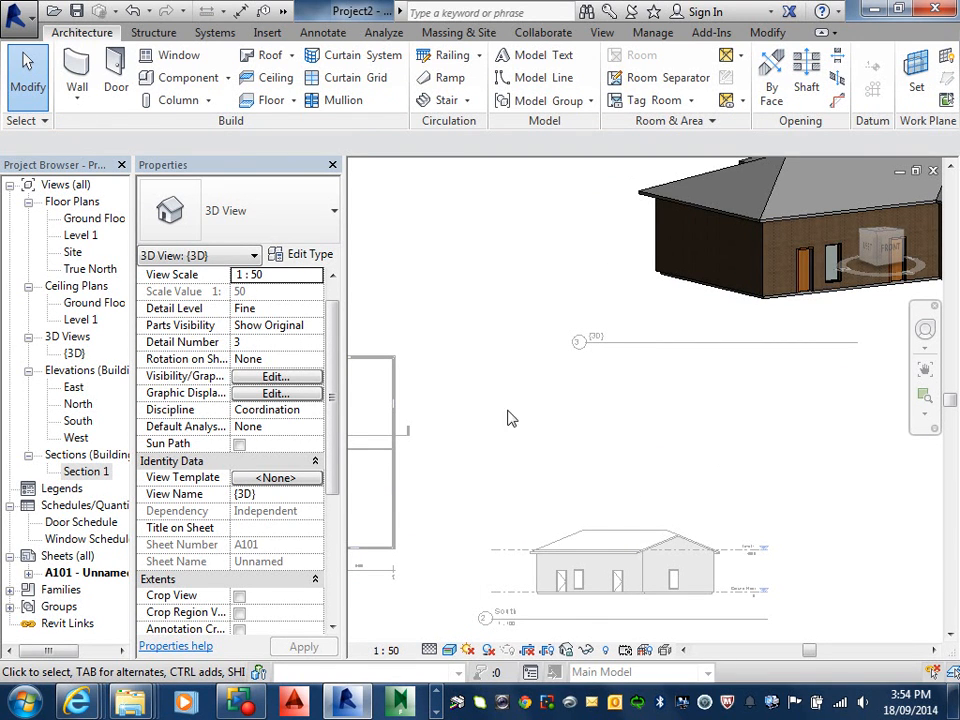
pyautogui.click(720, 216)
pyautogui.rightClick(715, 218)
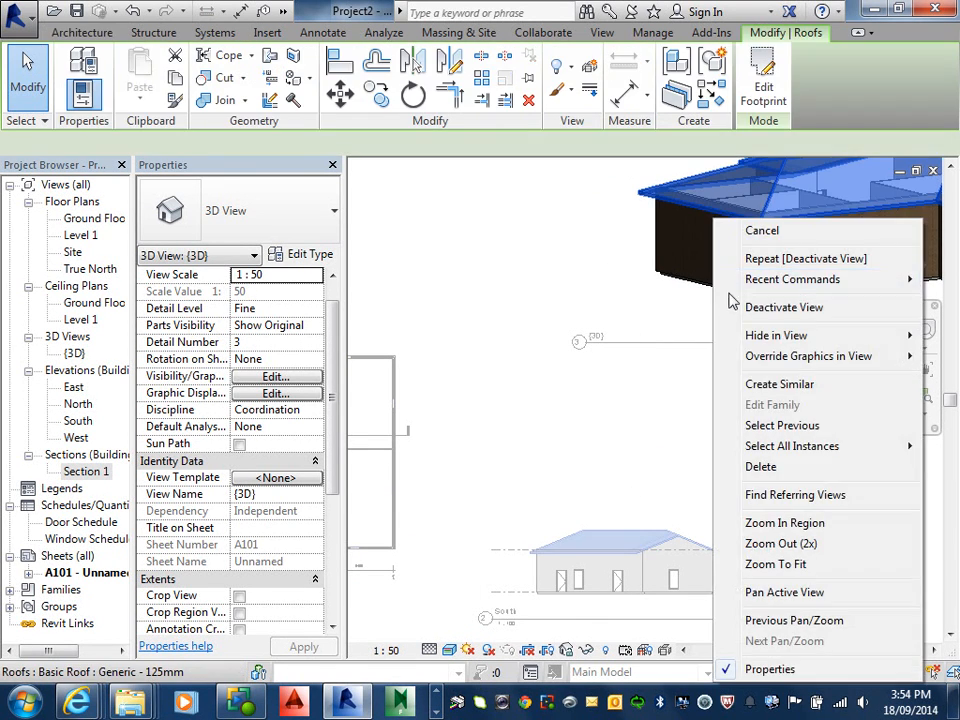
pyautogui.click(784, 307)
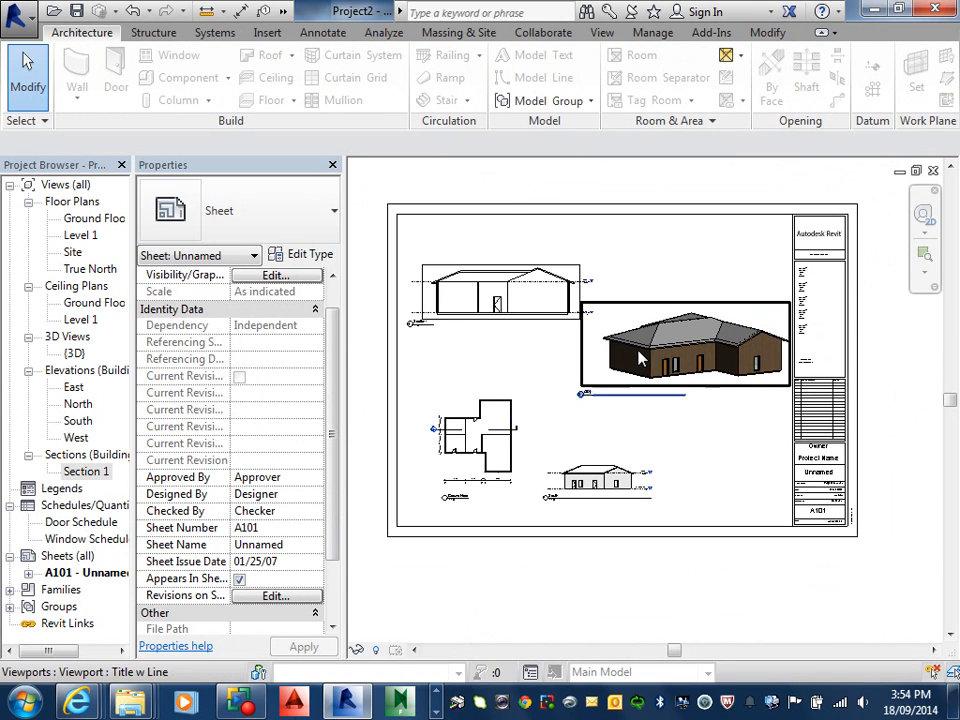
# - Shift the {3D} view title along the sheet to the right so it starts beneath the house model
pyautogui.scroll(2, 643, 352)
pyautogui.click(604, 440)
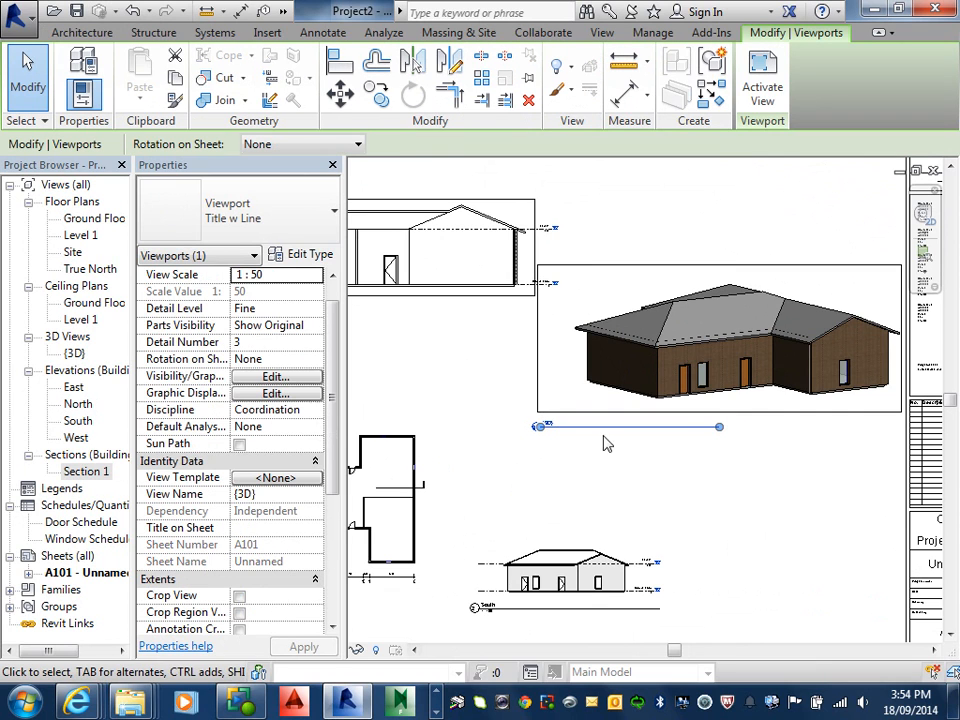
pyautogui.click(675, 499)
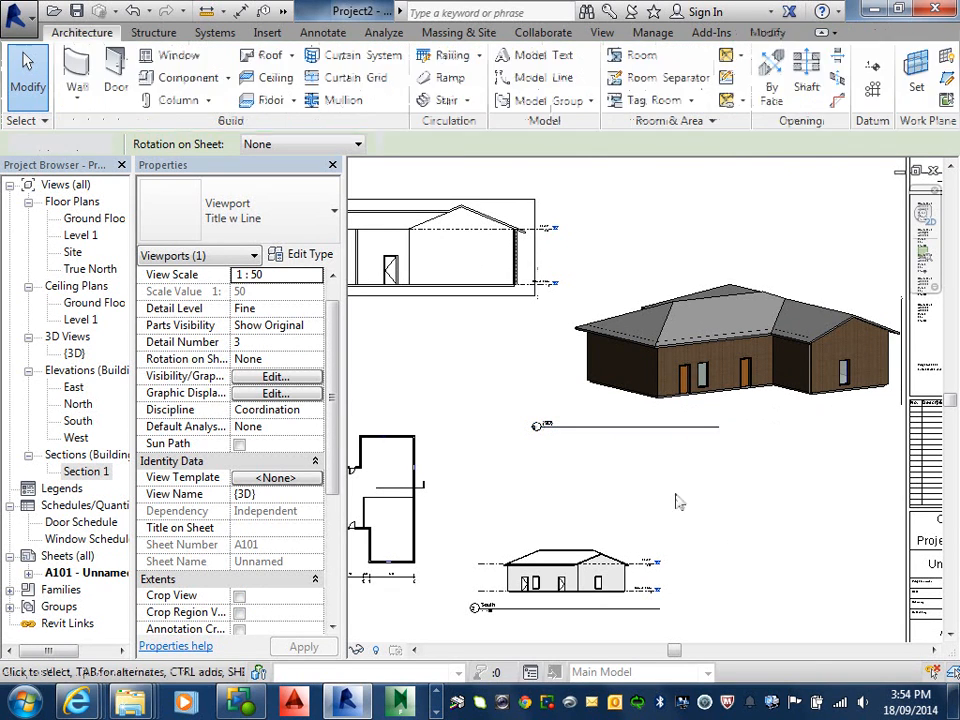
pyautogui.click(597, 429)
pyautogui.moveTo(597, 429); pyautogui.dragTo(652, 438)
pyautogui.click(688, 501)
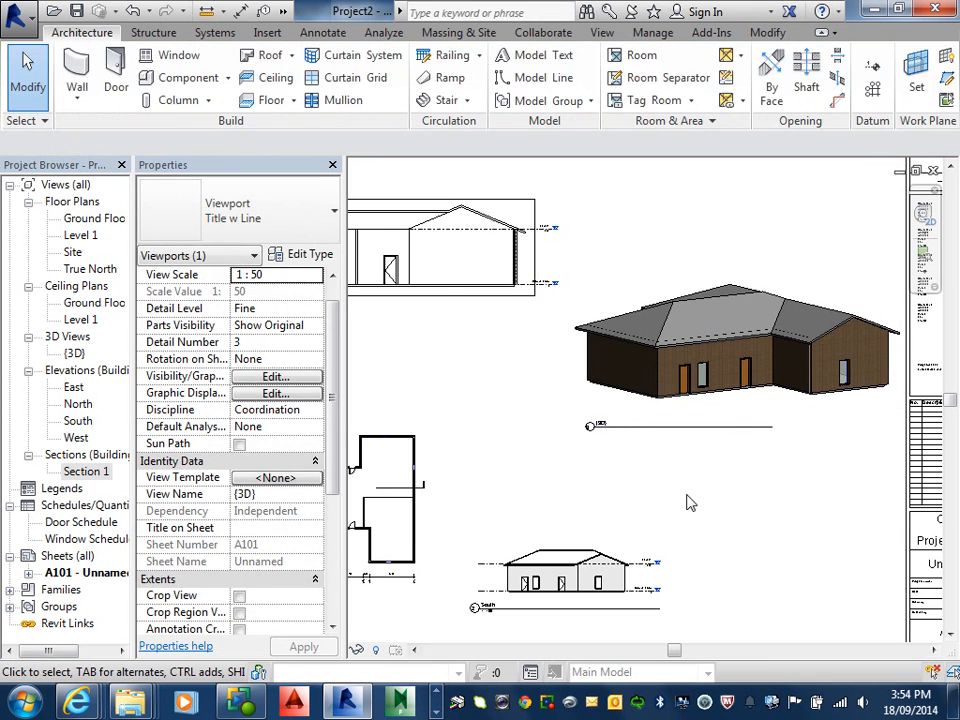
# - Replace the issue date in the A101 title block with the text "edsf"
pyautogui.scroll(-2, 709, 456)
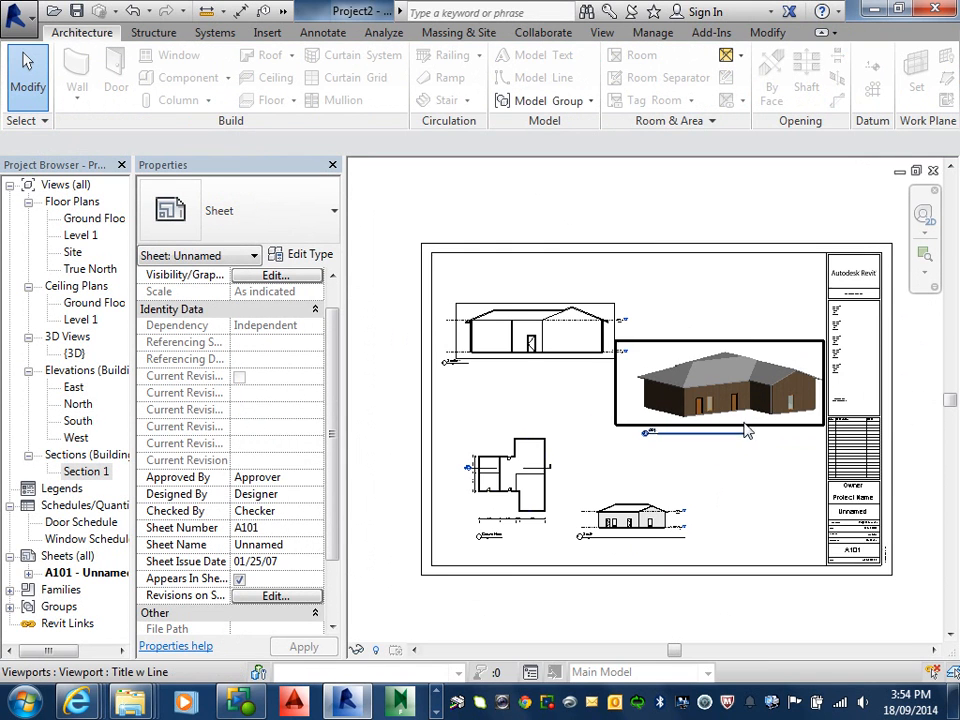
pyautogui.scroll(-1, 729, 456)
pyautogui.scroll(6, 822, 565)
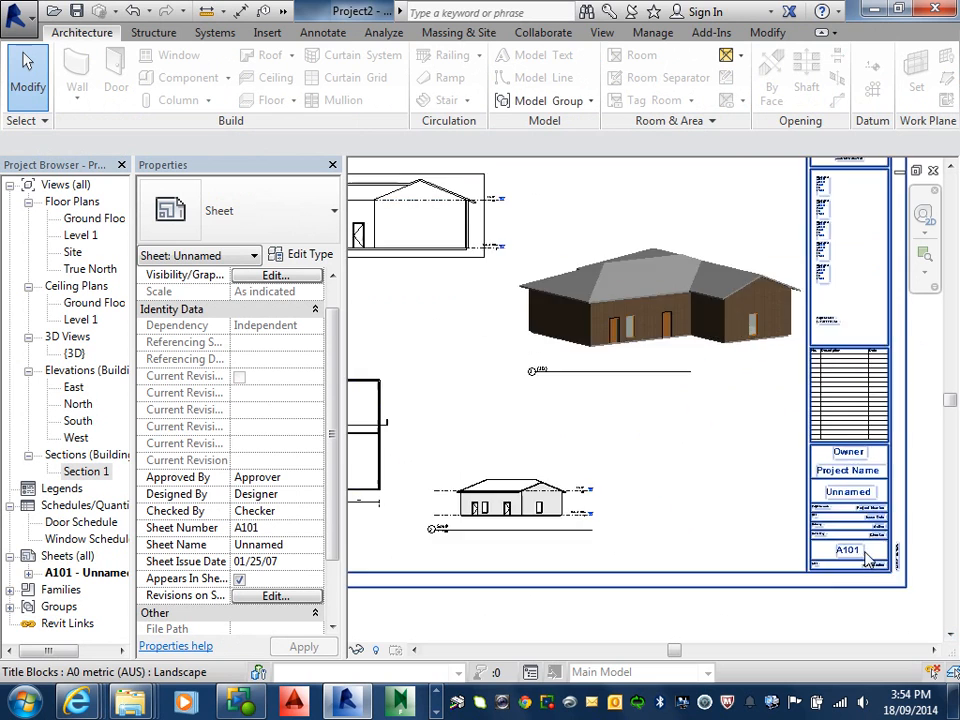
pyautogui.moveTo(857, 527); pyautogui.dragTo(729, 508, button='middle')
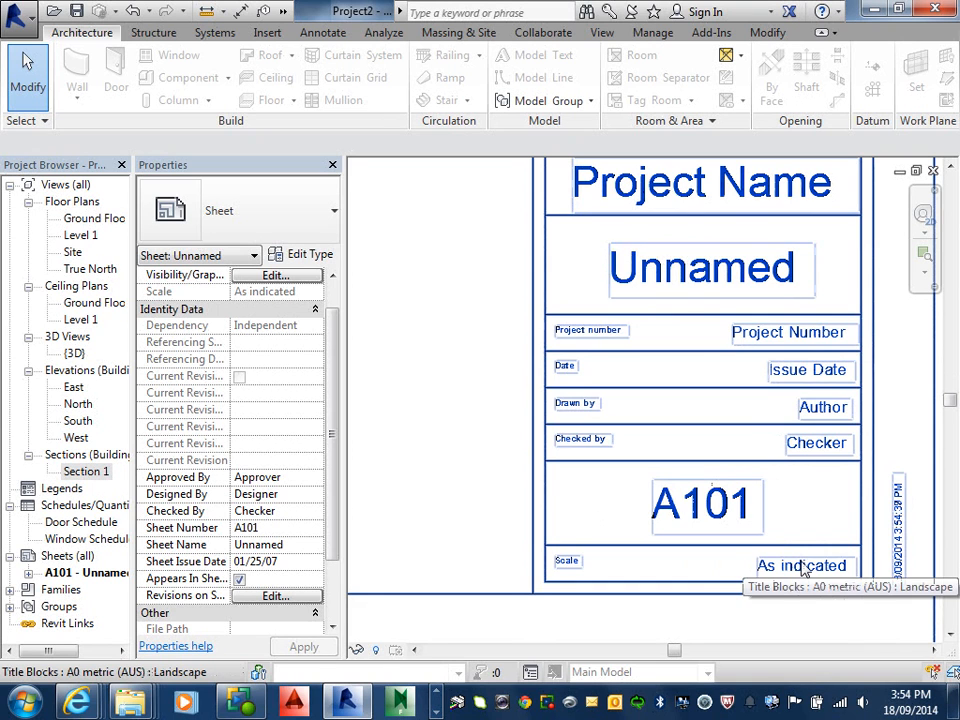
pyautogui.scroll(-2, 735, 460)
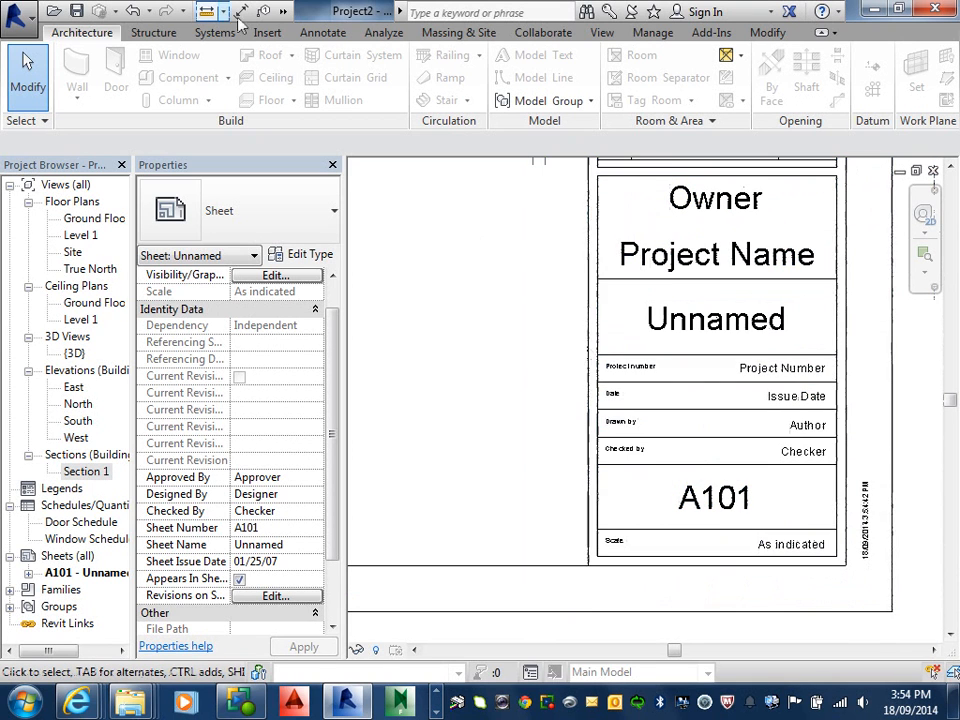
pyautogui.click(651, 34)
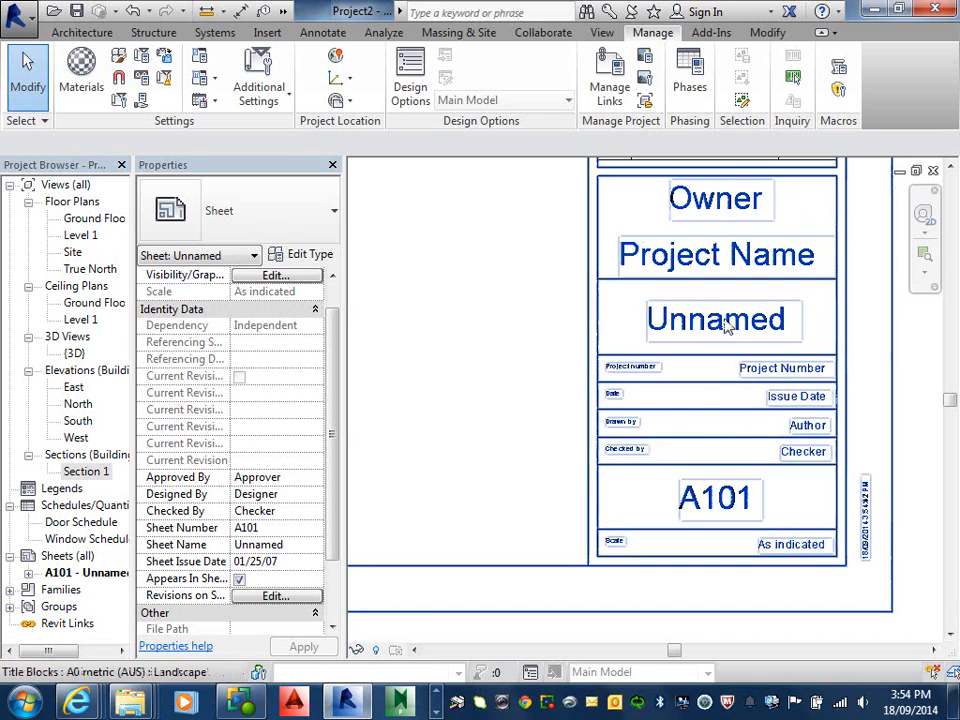
pyautogui.click(788, 403)
pyautogui.click(789, 404)
pyautogui.write('e')
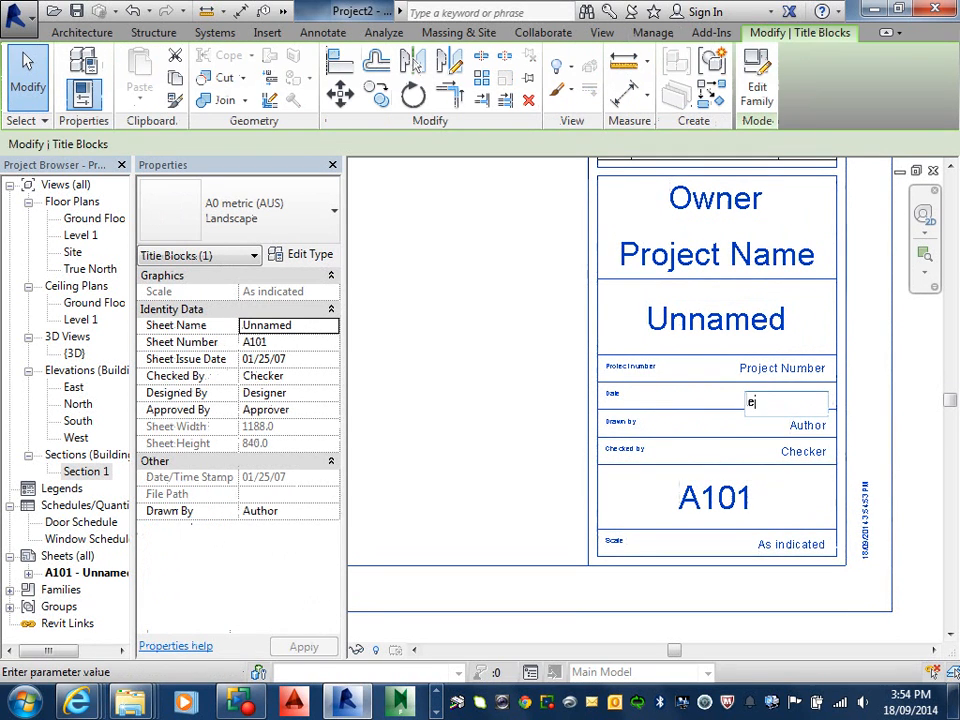
pyautogui.click(854, 398)
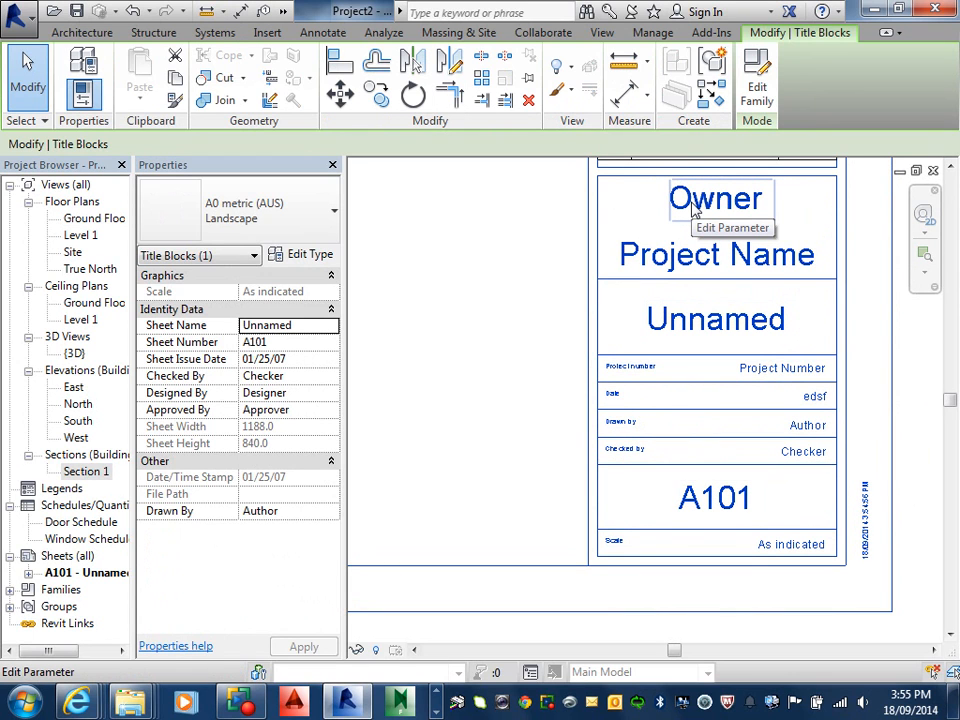
# - Set the title block's Checked By value to "av" and bring the whole sheet back into view
pyautogui.click(294, 376)
pyautogui.write('a')
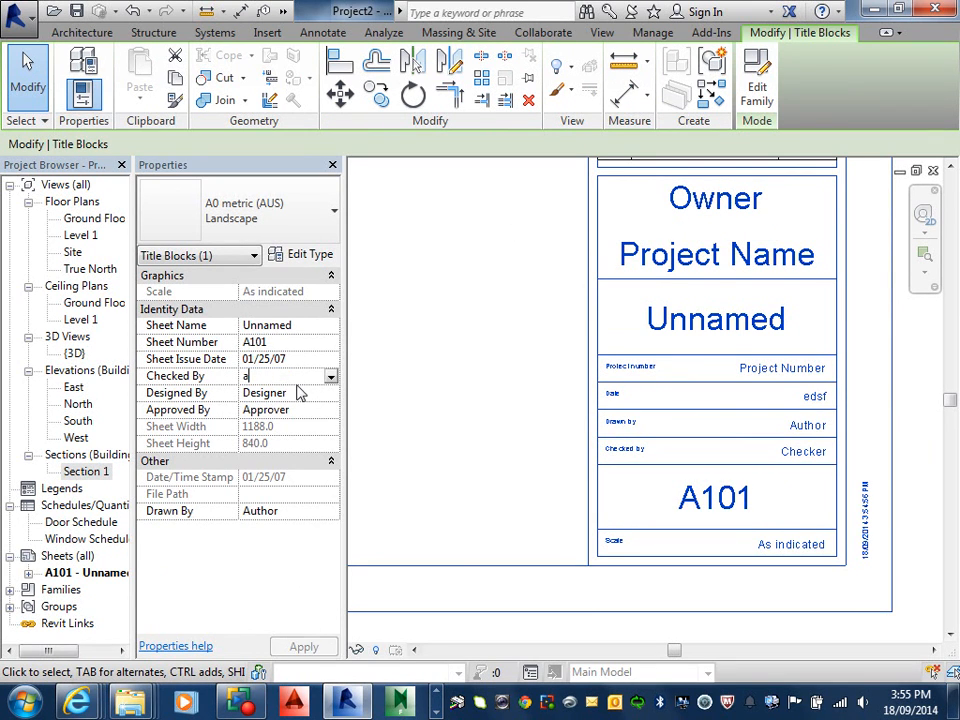
pyautogui.write('v')
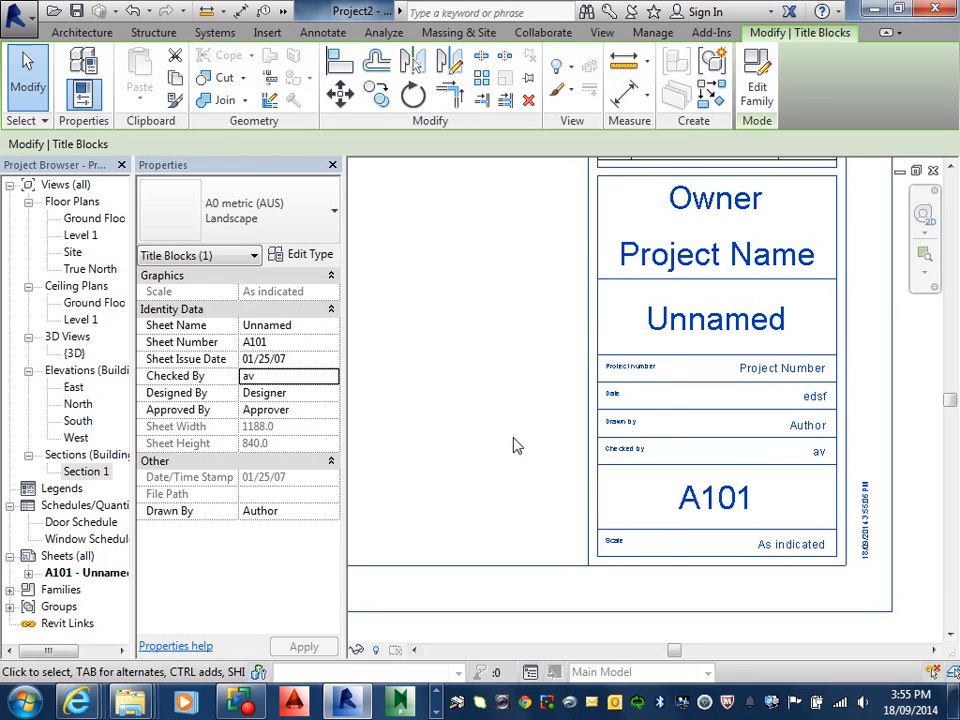
pyautogui.press('Return')
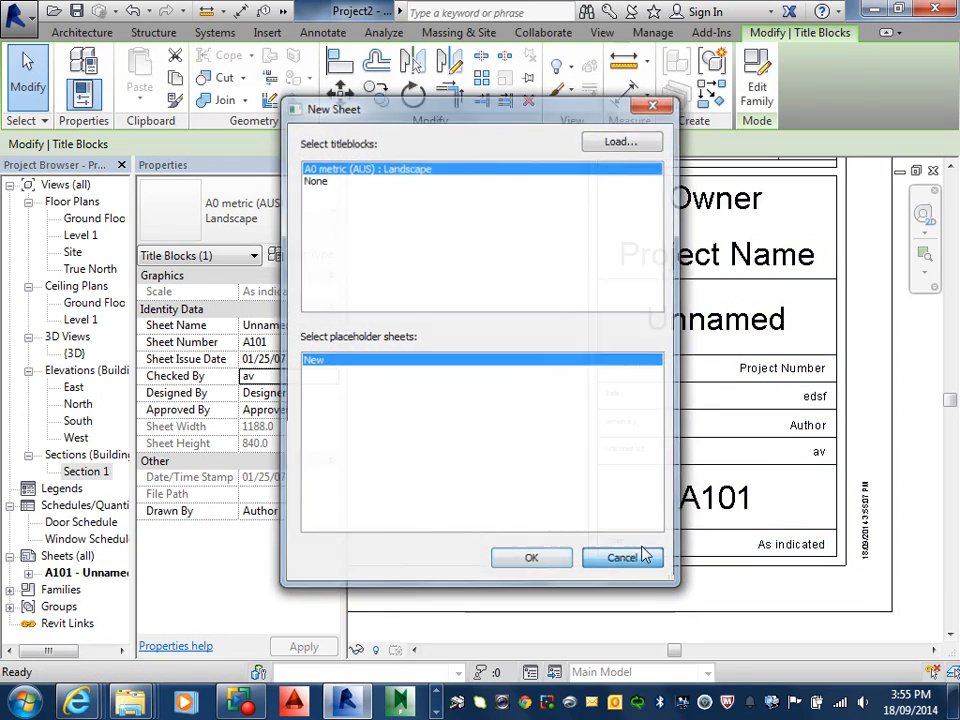
pyautogui.click(643, 558)
pyautogui.scroll(4, 826, 447)
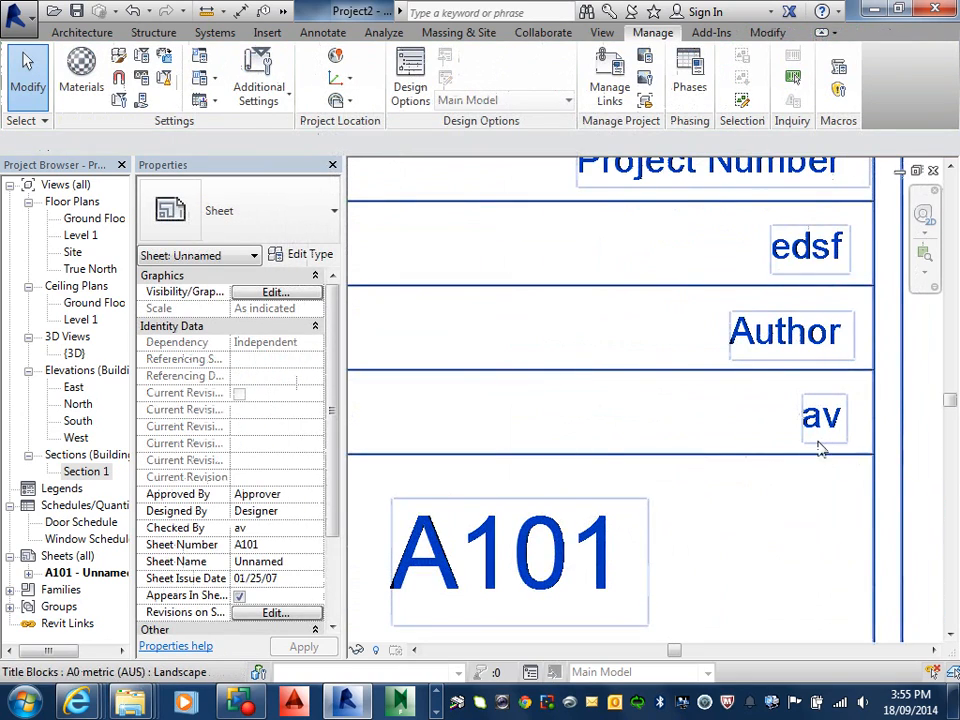
pyautogui.scroll(-6, 822, 447)
pyautogui.scroll(-2, 774, 431)
pyautogui.moveTo(768, 438); pyautogui.dragTo(866, 516, button='middle')
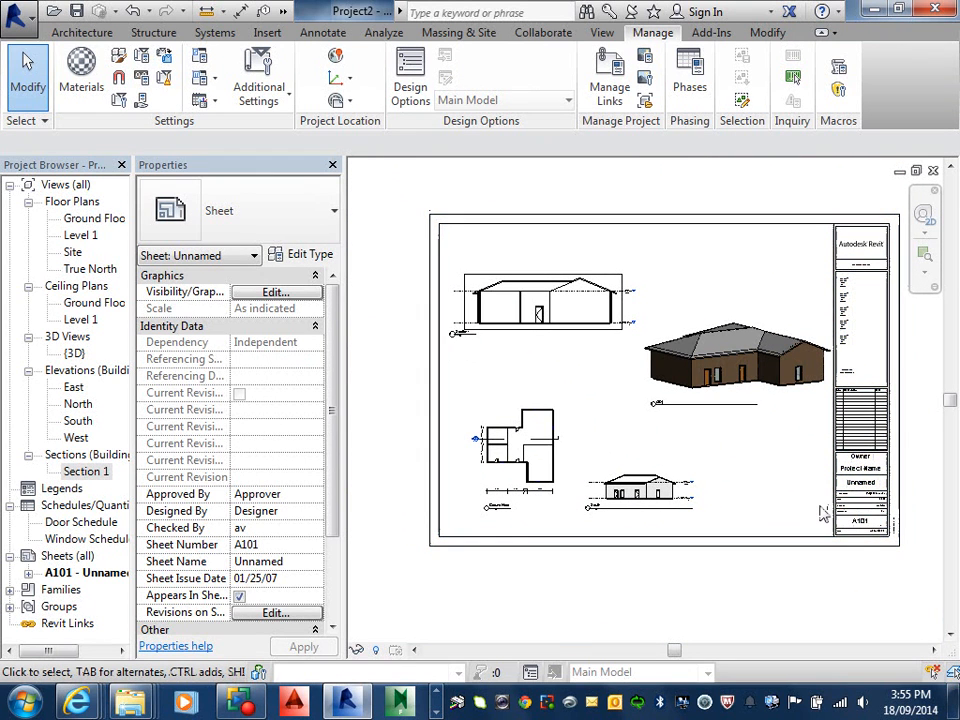